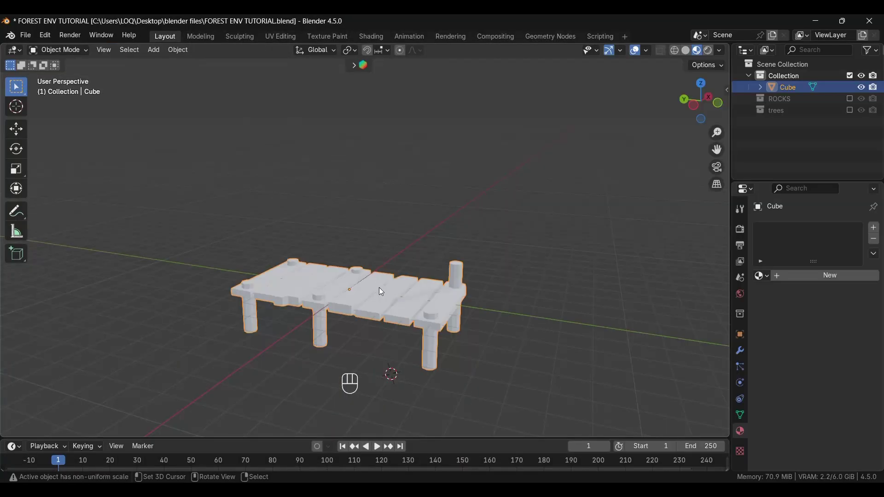
- Add a 2 m cube inside the dock's mesh, beneath the dock
key(Tab)
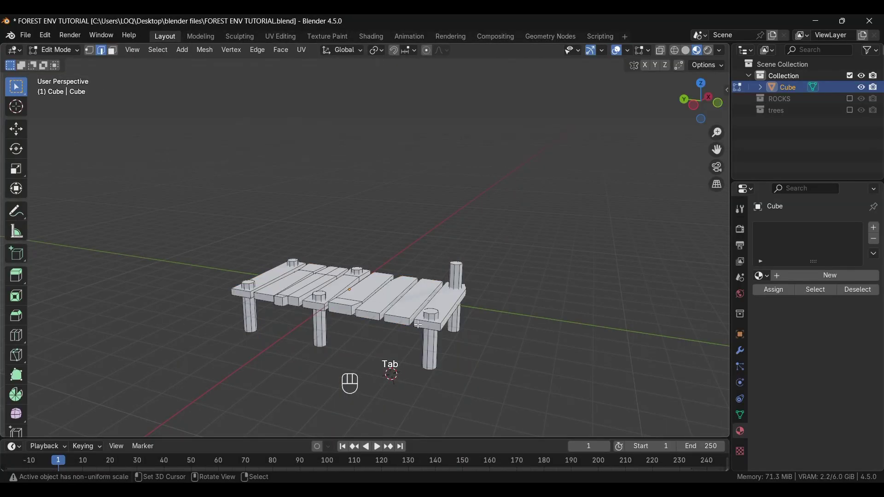
alt+middle_drag(418, 324, 315, 220)
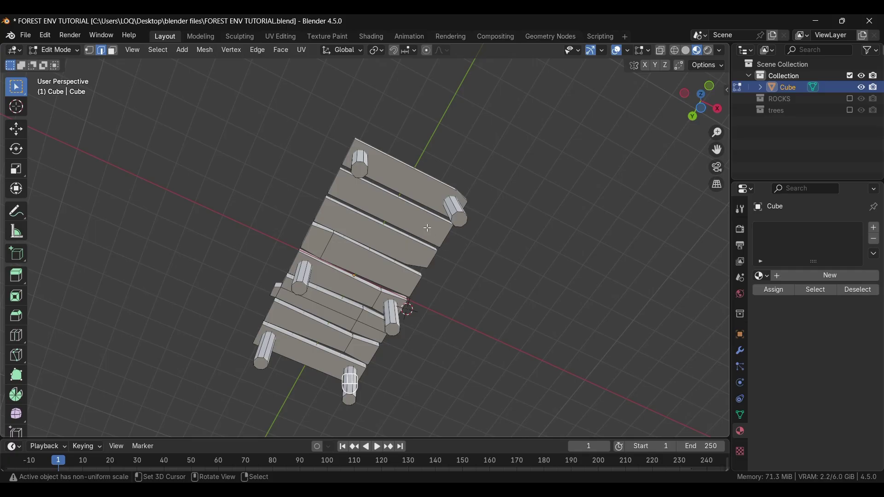
key(shift+a)
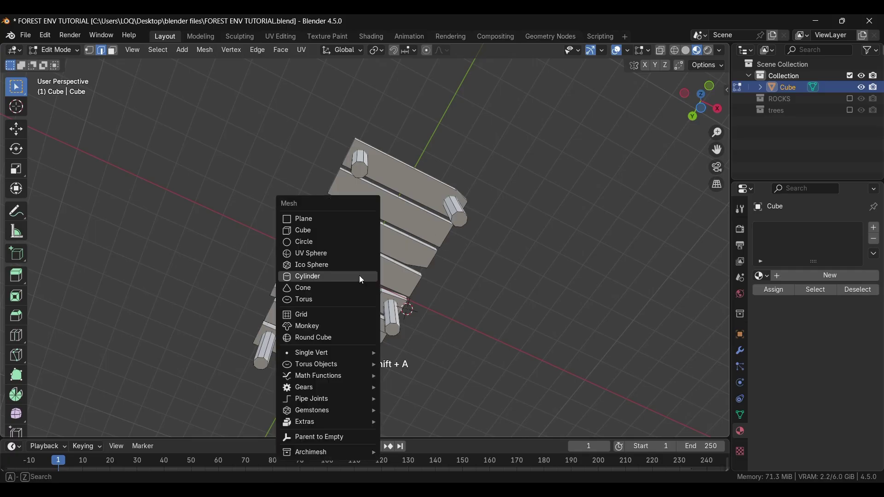
click(335, 230)
- Flatten the new cube along Z, then scale it to about 0.335 along Y and 0.221 along X
middle_drag(330, 318, 345, 366)
key(s)
key(z)
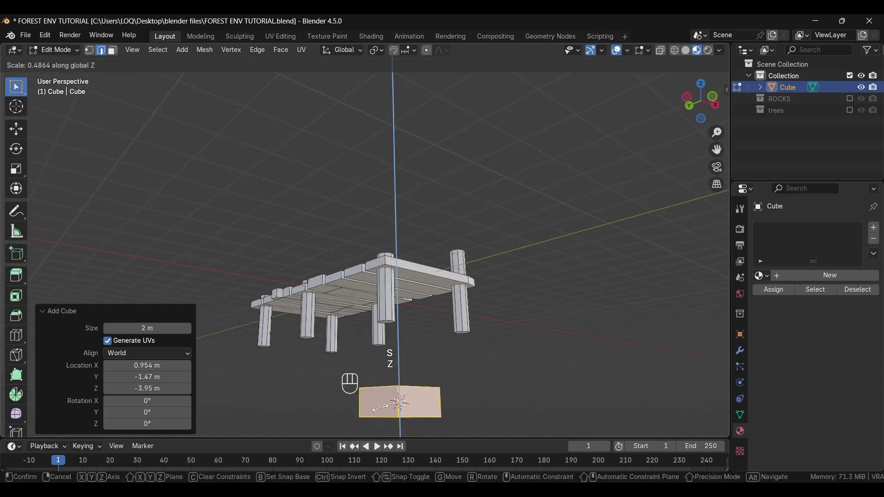
click(397, 399)
key(s)
key(y)
click(396, 388)
alt+middle_drag(396, 388, 372, 417)
key(s)
key(x)
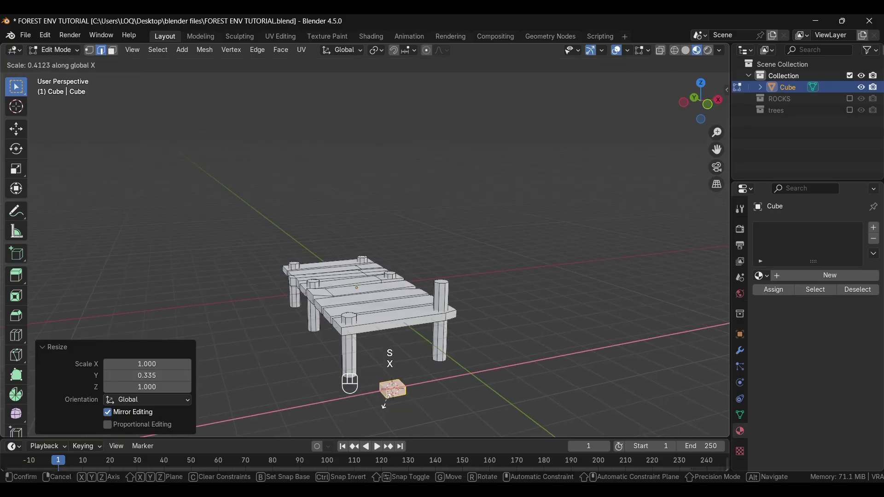
click(395, 395)
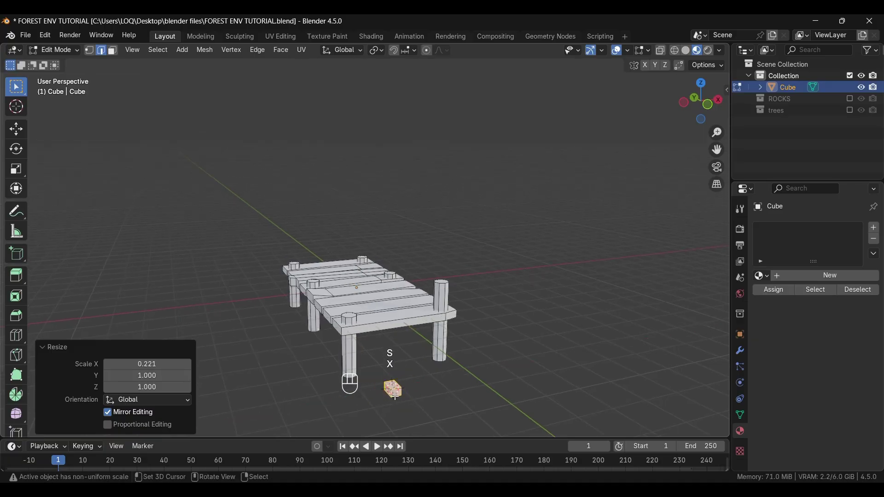
- Stretch the small block along Y into a long beam running nearly the length of the dock
key(s)
key(y)
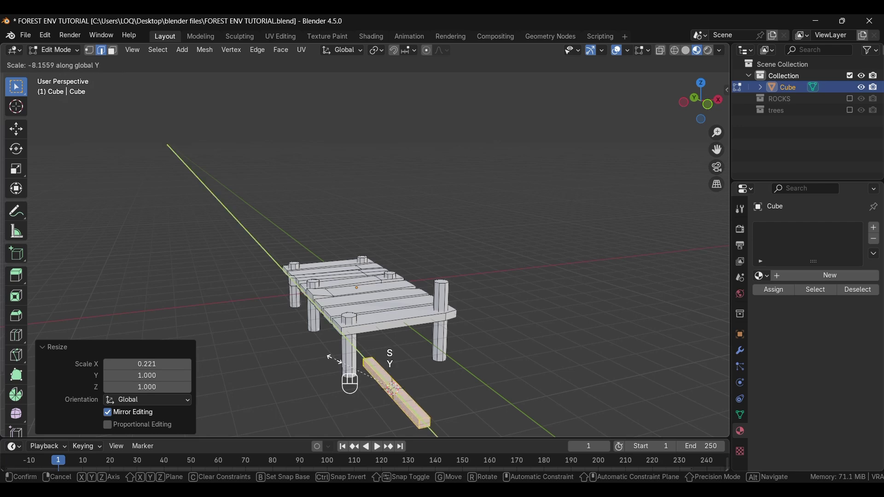
click(284, 305)
middle_drag(399, 409, 363, 368)
key(s)
key(y)
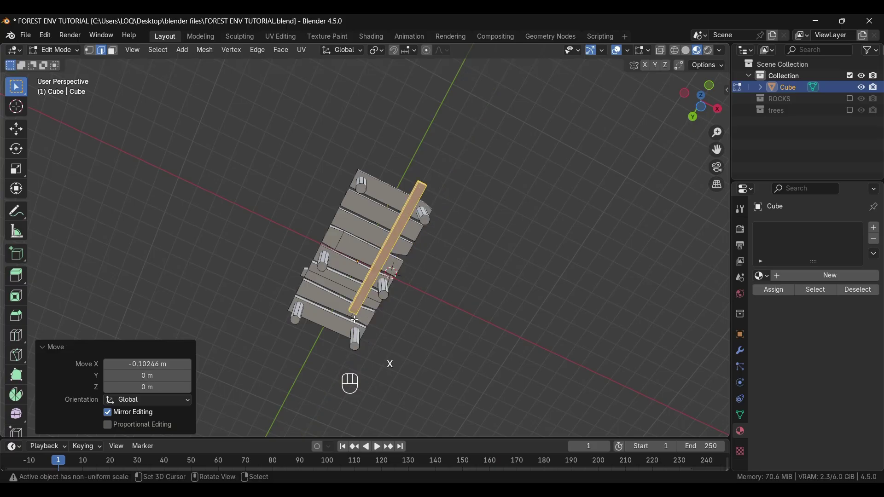
- Move the beam about 1.12 m along Y and raise it about 0.59 m so it sits under the planks
key(g)
key(y)
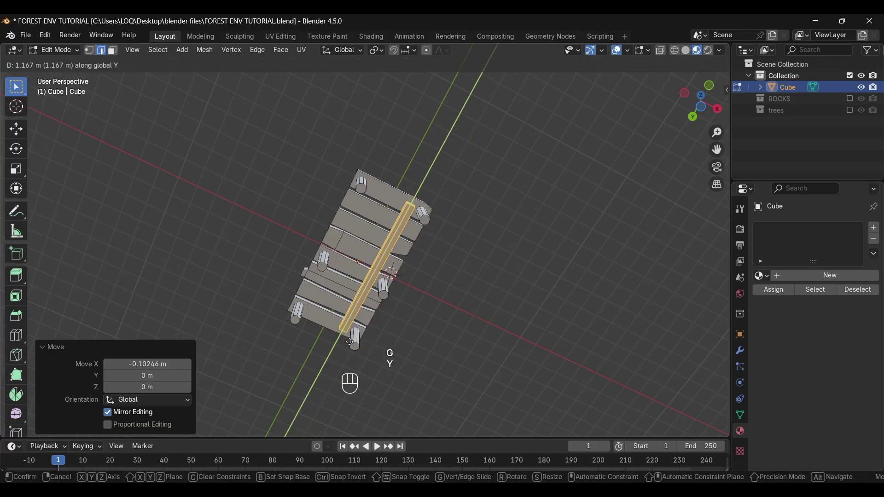
click(350, 342)
middle_drag(350, 342, 326, 81)
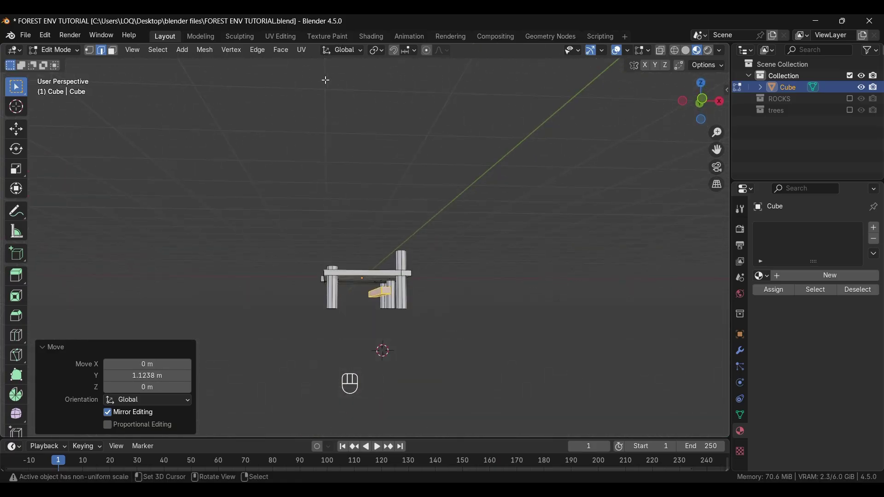
key(g)
key(z)
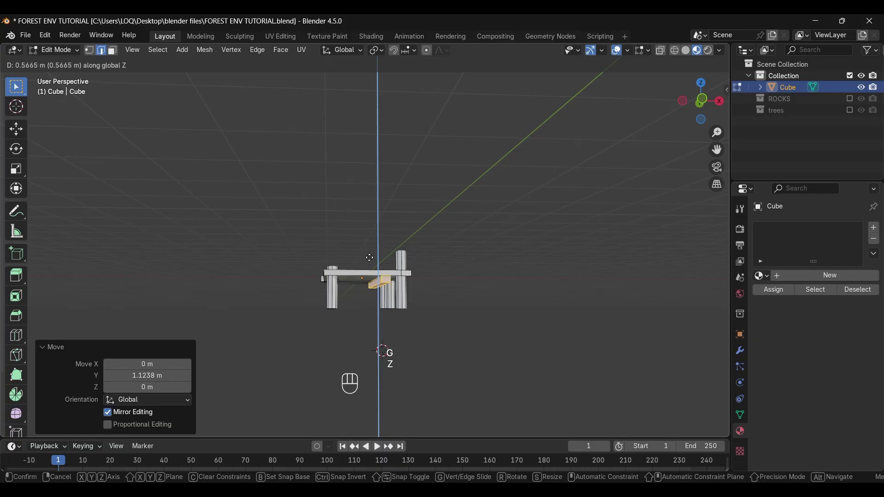
click(366, 257)
- Shift the beam about -2.1 m along X beside the opposite row of posts and about 0.26 m along Y
key(g)
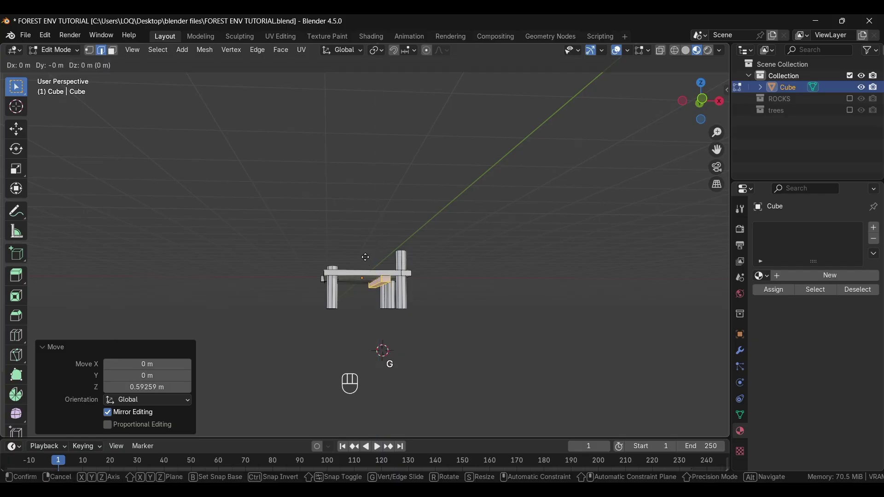
key(x)
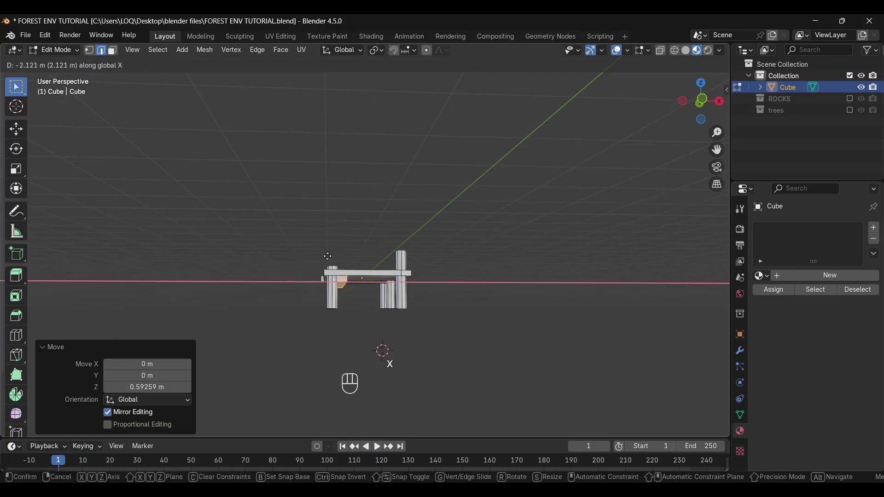
click(327, 256)
alt+middle_drag(332, 260, 346, 144)
key(g)
key(y)
click(336, 235)
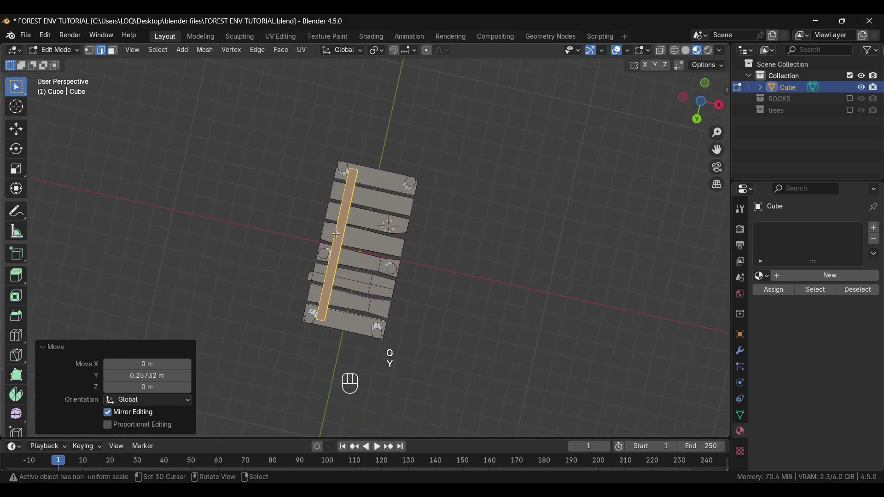
- Duplicate the beam about 2.39 m along X beside the other row of posts, then leave Edit Mode with the dock deselected
key(shift+d)
key(x)
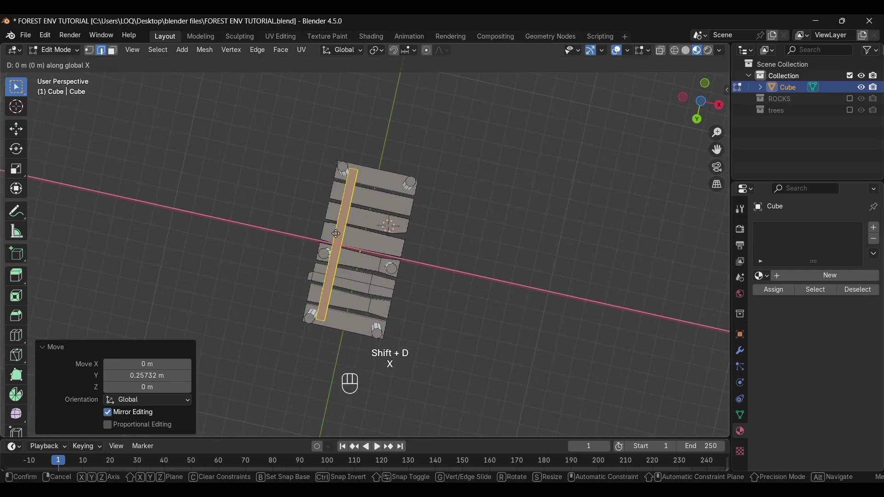
click(382, 246)
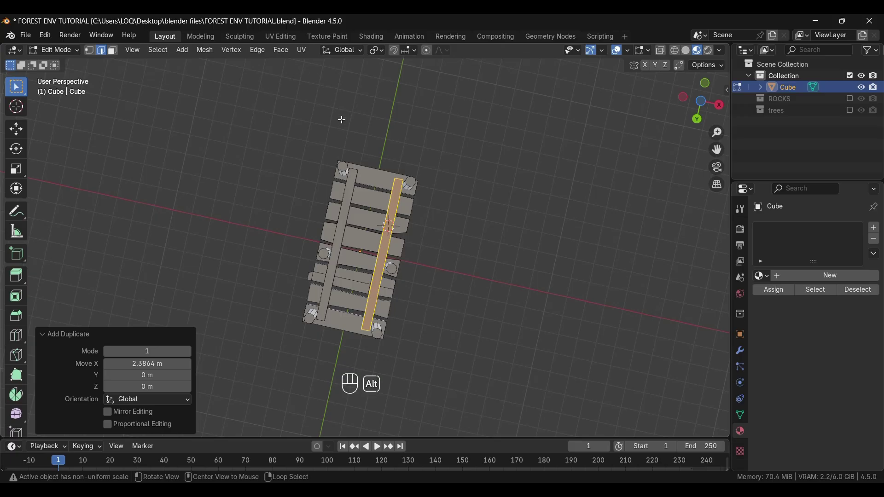
alt+middle_drag(341, 118, 361, 251)
click(251, 222)
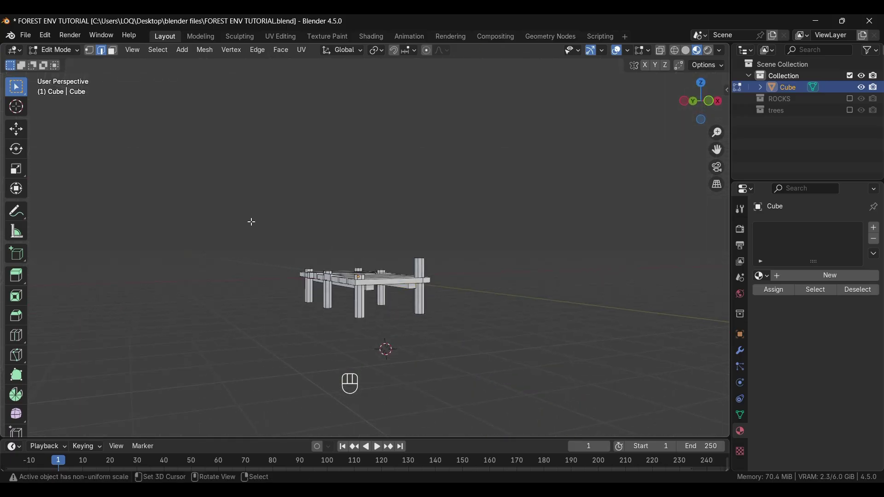
key(Tab)
click(480, 288)
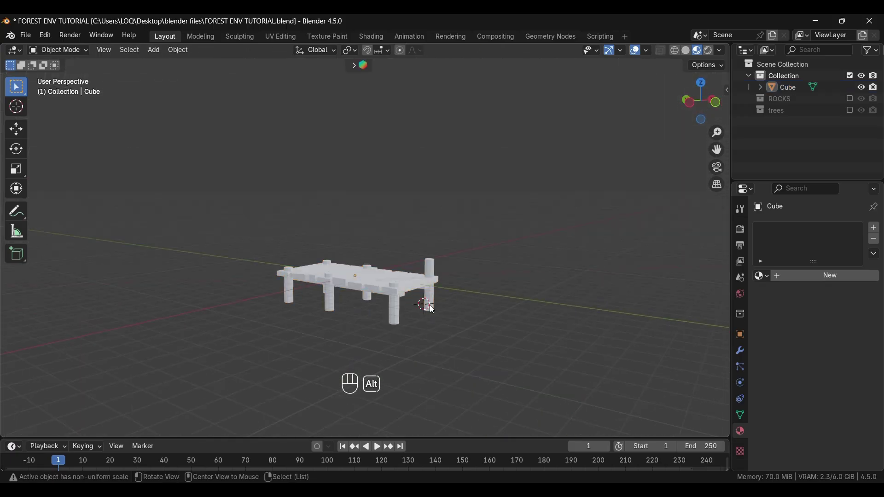
- Add a separate 2 m cube and move it about -3.43 m along X, in front of the dock's end
alt+middle_drag(430, 305, 450, 296)
key(shift+a)
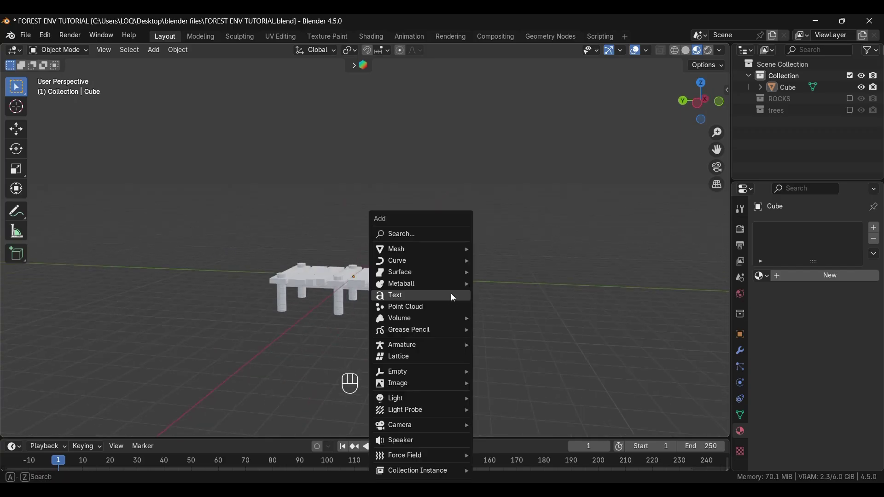
mouse_move(444, 252)
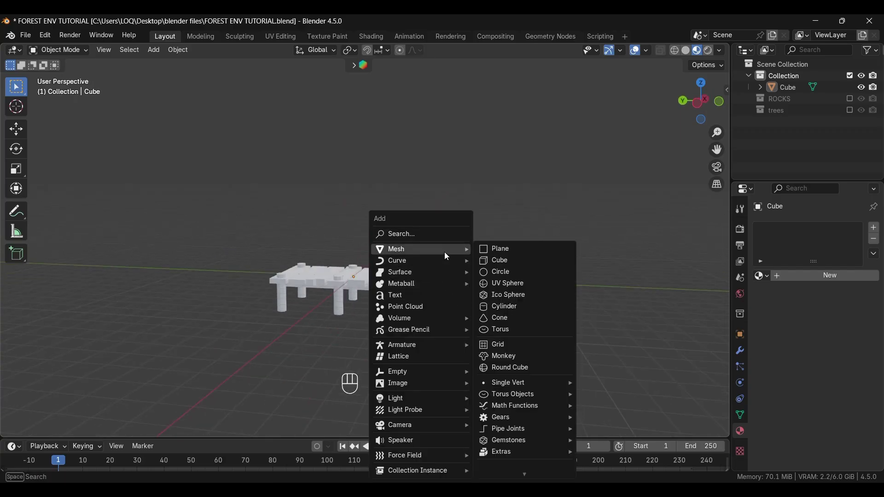
click(480, 262)
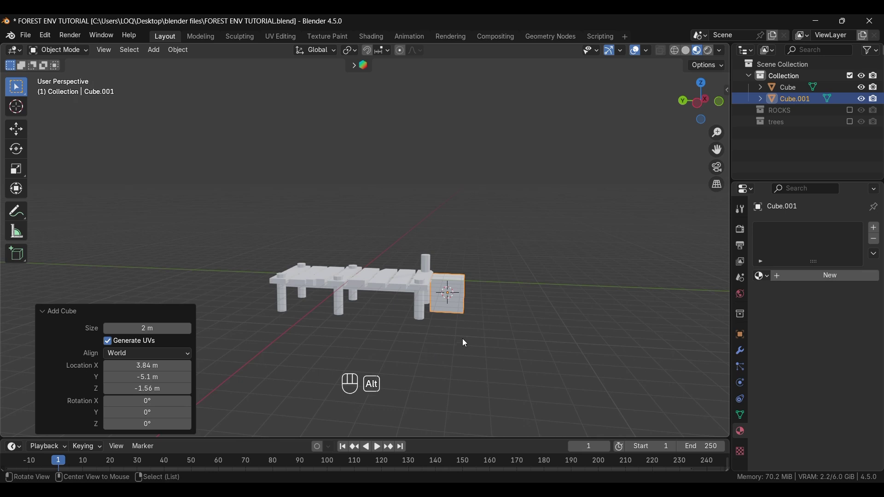
alt+middle_drag(464, 344, 407, 360)
key(g)
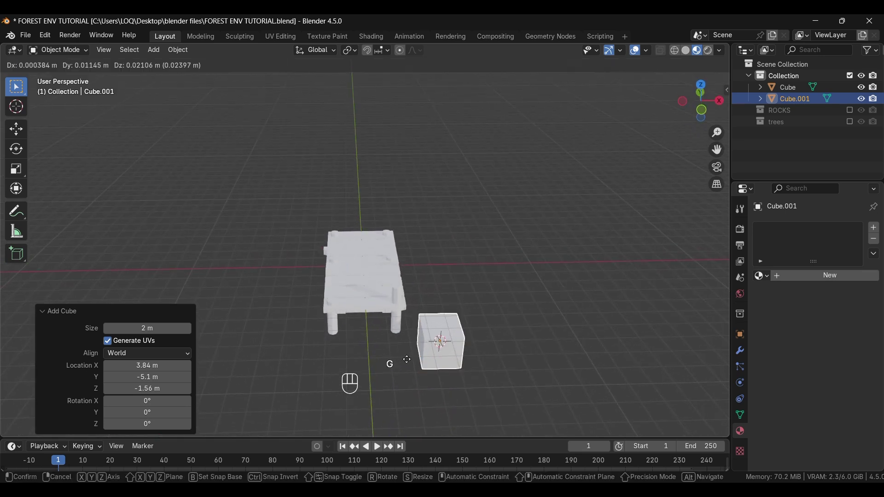
key(x)
click(339, 381)
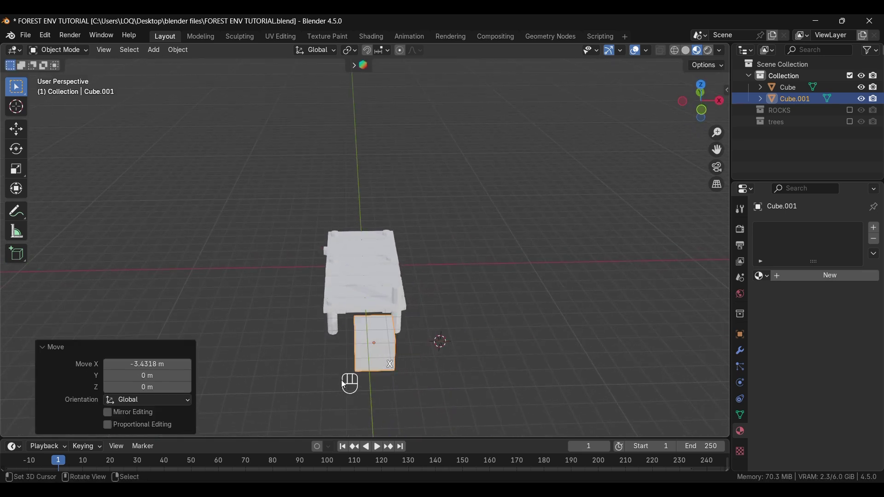
- Raise the new cube about 0.42 m along Z and scale its height to about 0.8
alt+middle_drag(341, 380, 347, 324)
key(g)
key(z)
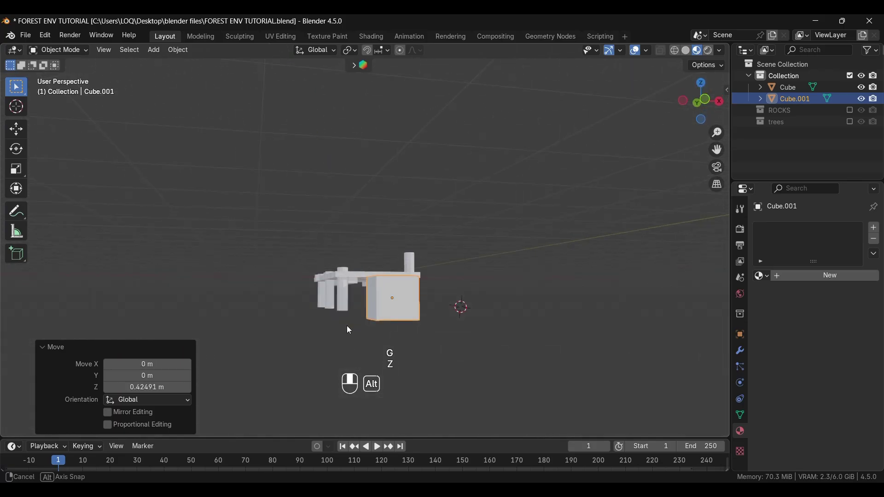
click(339, 325)
key(s)
key(z)
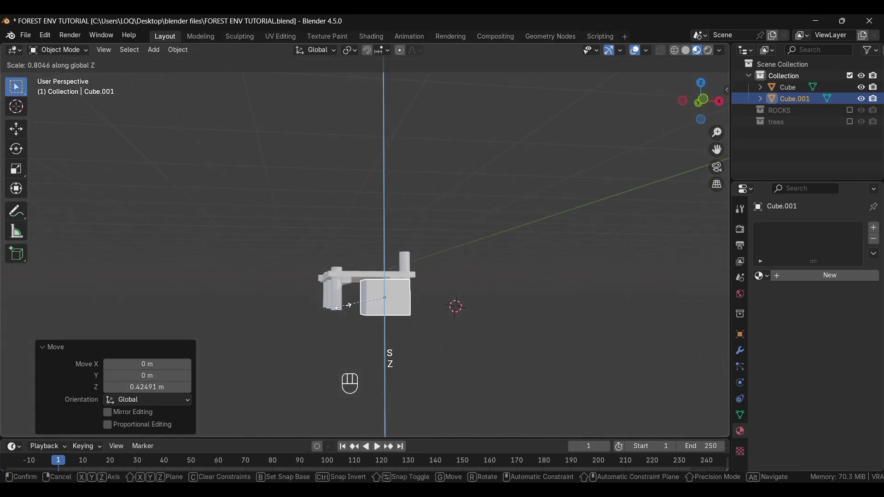
click(344, 311)
- From the top view, extrude the cube's -X side face about 0.85 m along X and narrow it to about 0.744 along Y
key(Tab)
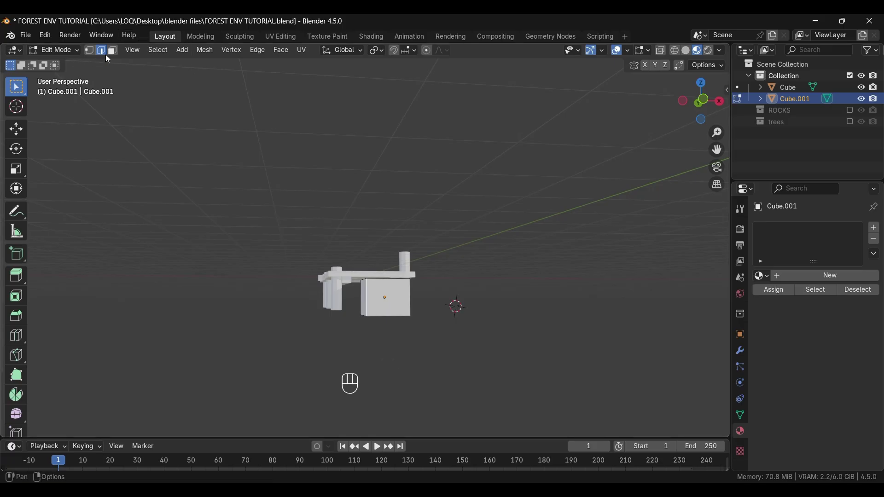
middle_drag(260, 296, 359, 356)
key(grave)
click(357, 295)
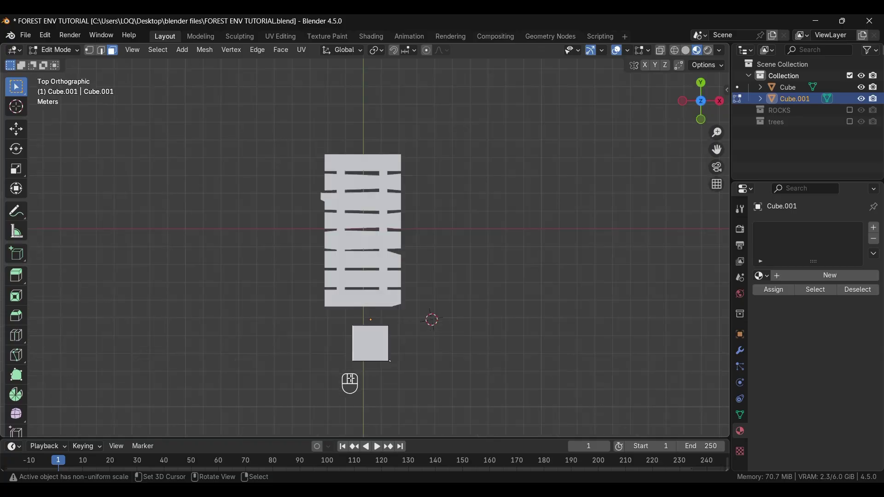
key(e)
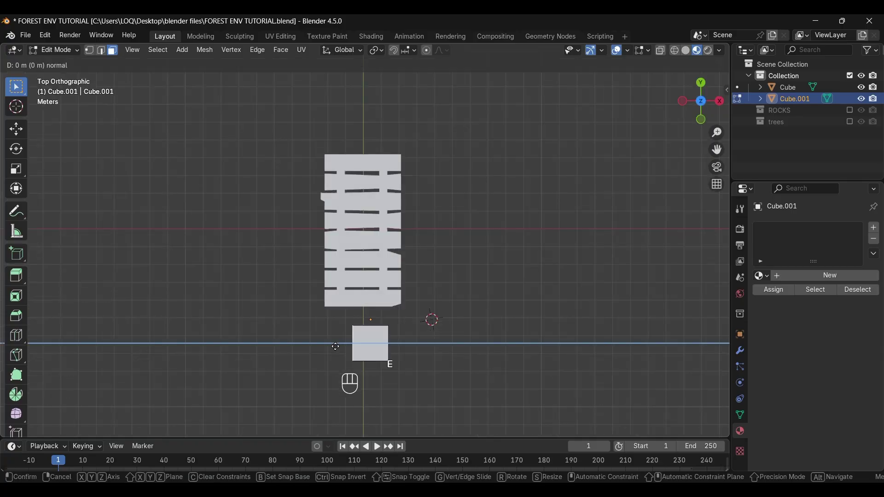
click(320, 349)
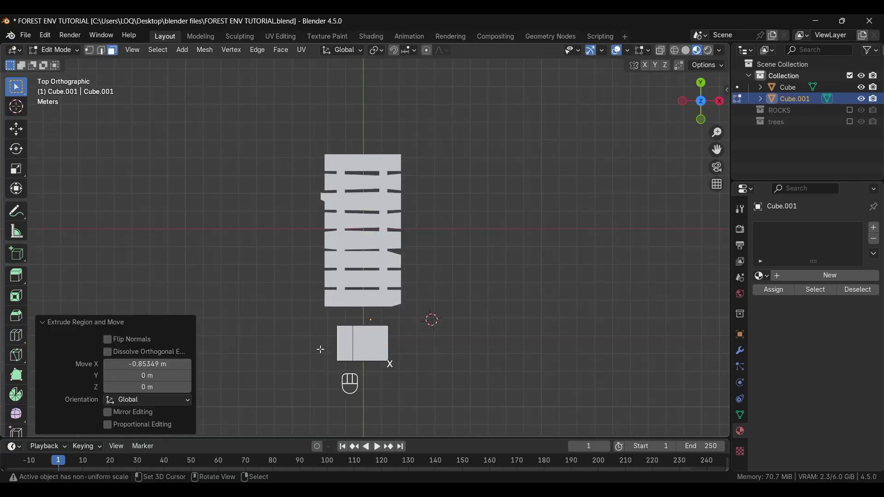
key(s)
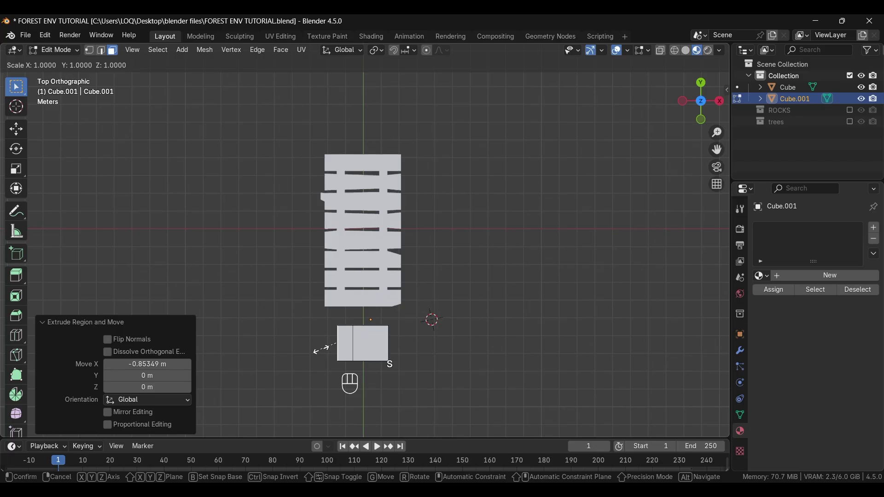
key(y)
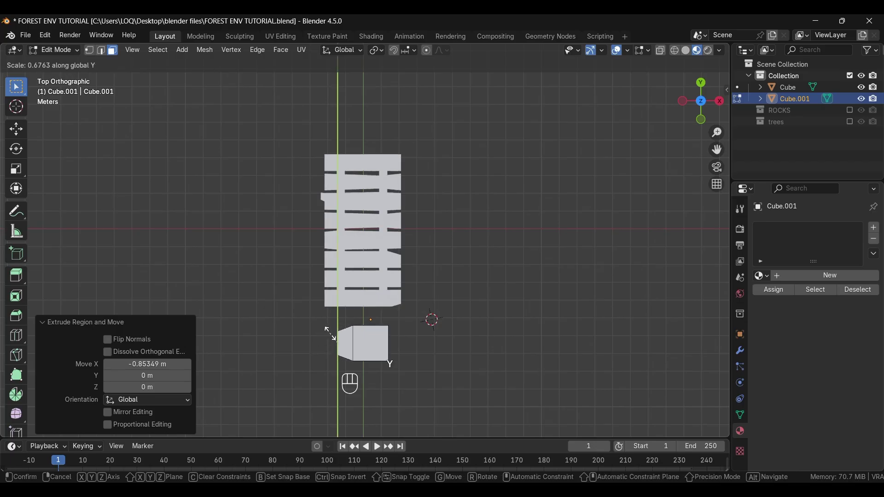
click(328, 334)
- Extrude the narrowed end face about 0.59 m further and scale it to 0.65 along Y
key(e)
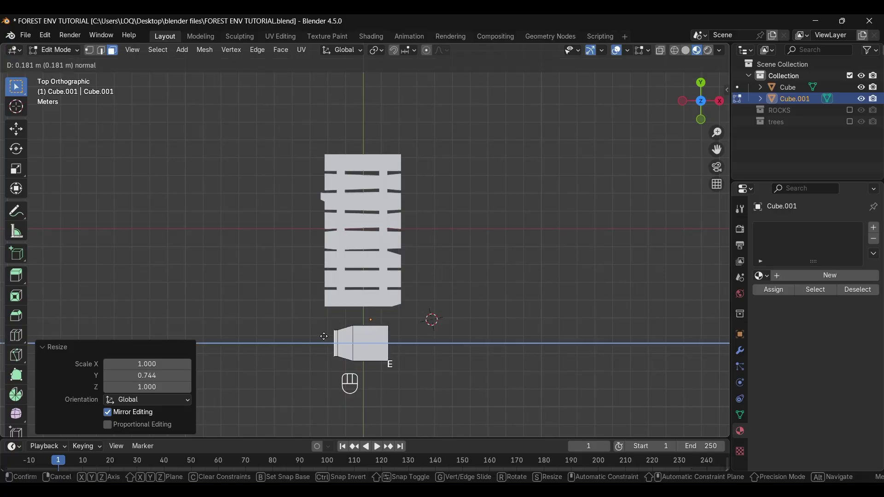
click(318, 337)
key(s)
key(y)
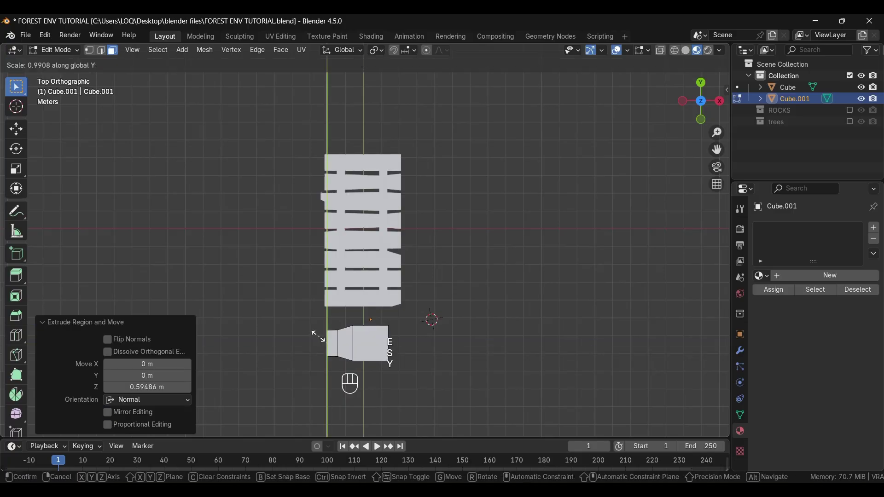
click(321, 335)
- Extrude the hull's narrowed -X end face about 0.44 m and scale it to 0.35 along Y to form the bow
key(e)
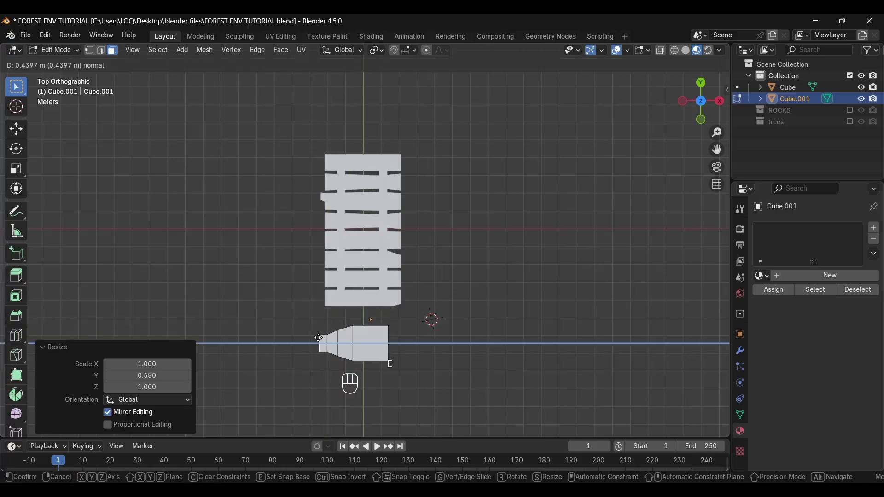
click(319, 338)
key(s)
key(y)
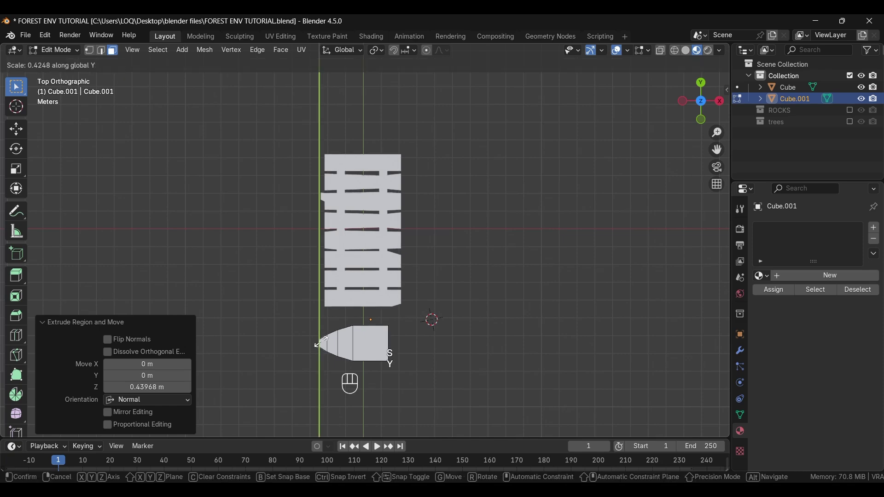
click(318, 343)
- From the top view, extrude the hull's +X end face about 0.75 m and scale it to 0.865 along Y
middle_drag(328, 396, 332, 286)
key(grave)
click(335, 286)
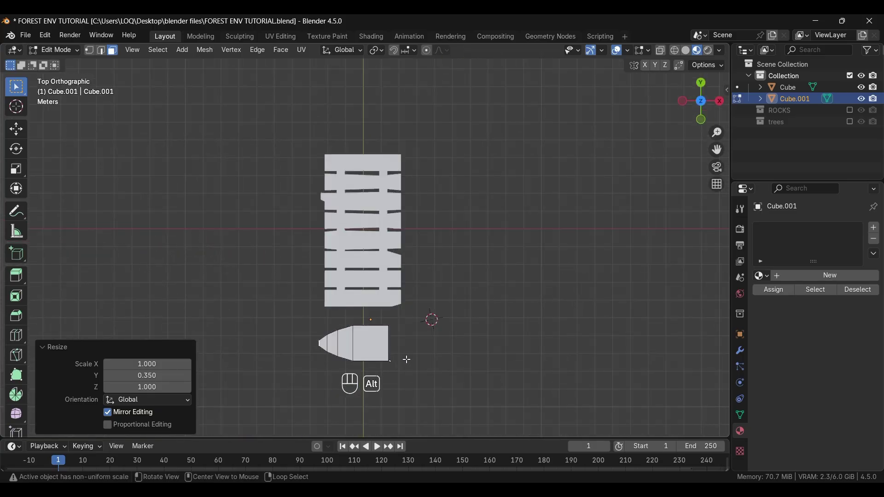
middle_drag(407, 360, 347, 366)
click(348, 365)
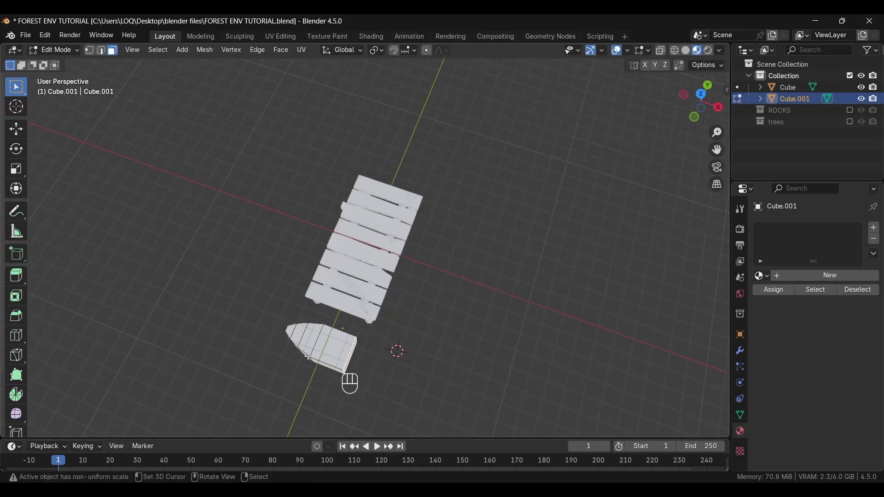
key(grave)
click(316, 327)
key(e)
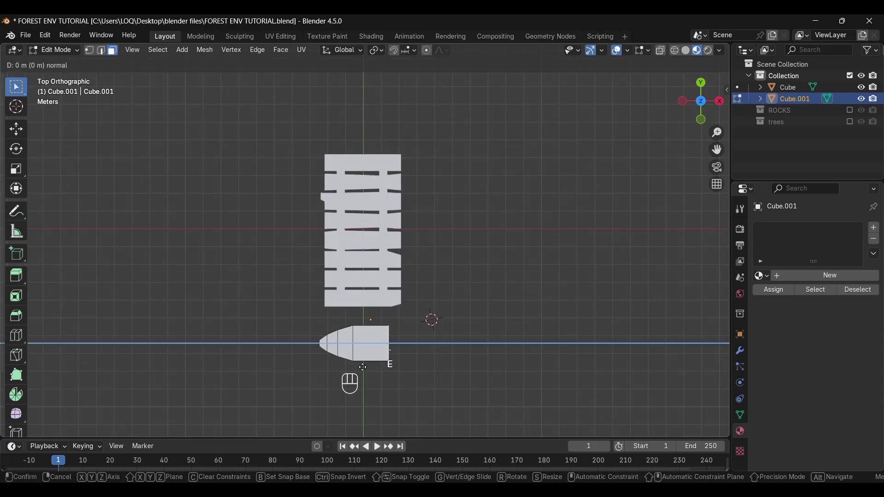
click(376, 370)
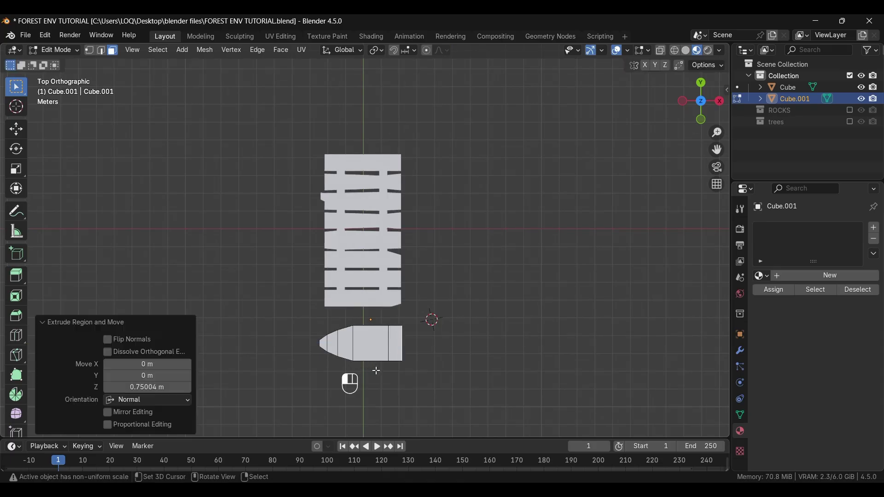
key(s)
key(y)
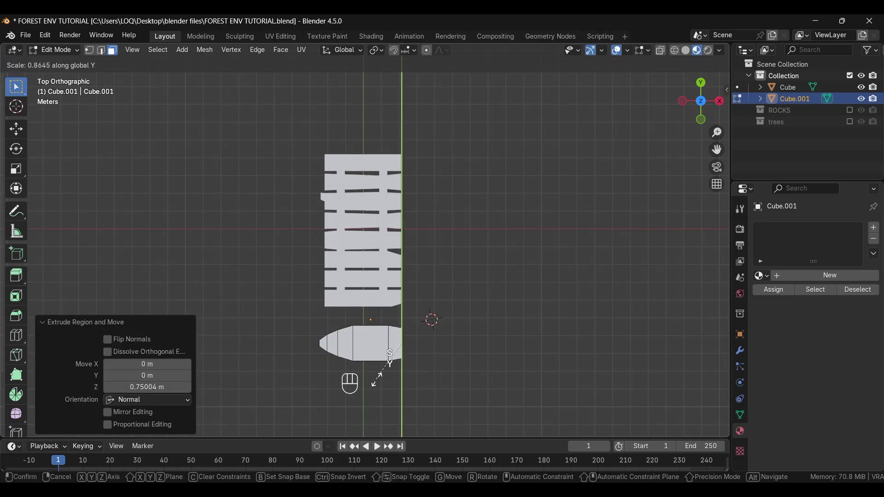
click(376, 380)
- Extrude the stern face about 0.36 m further along X and narrow it slightly along Y
alt+drag(389, 392, 387, 351)
key(grave)
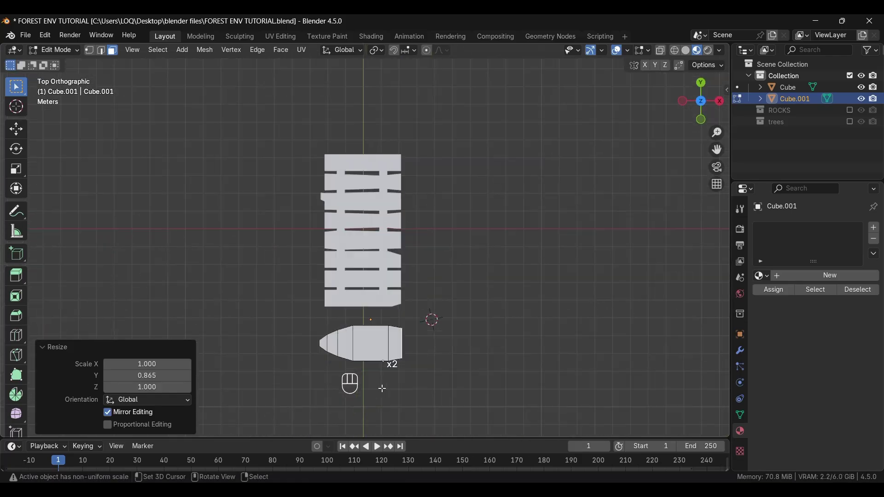
key(e)
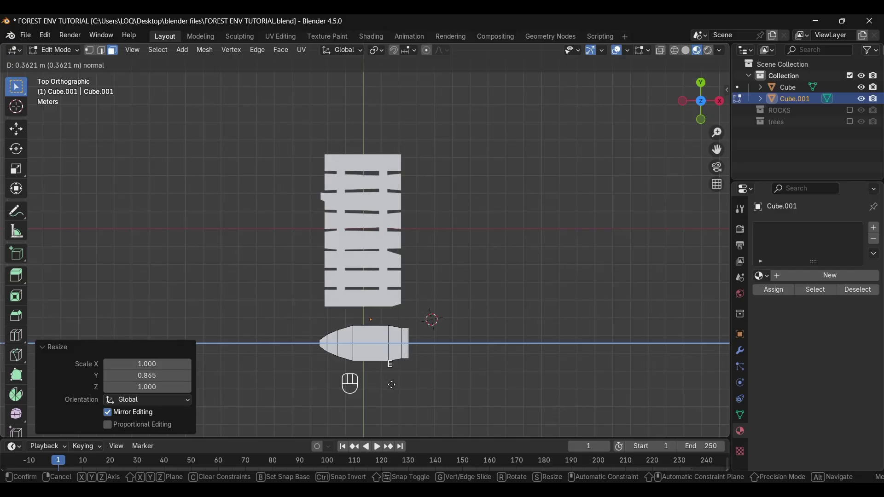
click(392, 385)
key(s)
key(y)
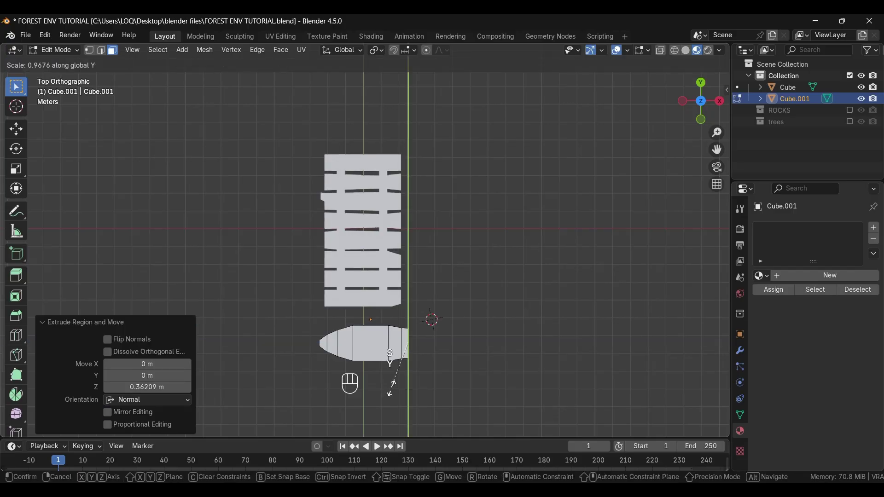
click(393, 384)
- Select all the hull's bottom faces and extrude them about 0.42 m downward
alt+drag(352, 402, 386, 224)
click(407, 221)
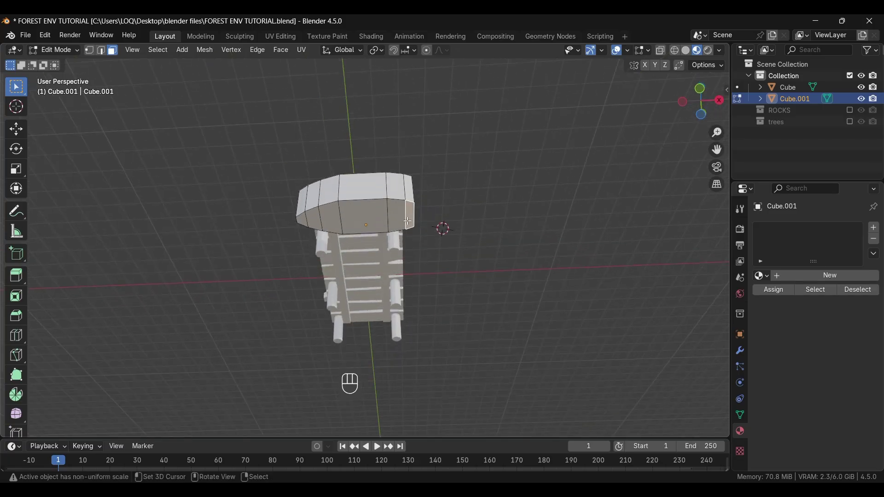
shift+click(375, 221)
shift+click(318, 223)
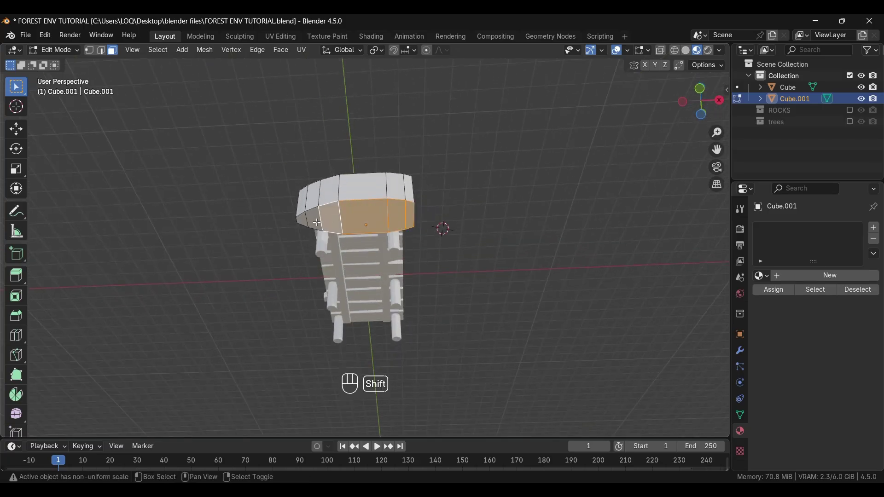
alt+drag(351, 227, 357, 282)
key(e)
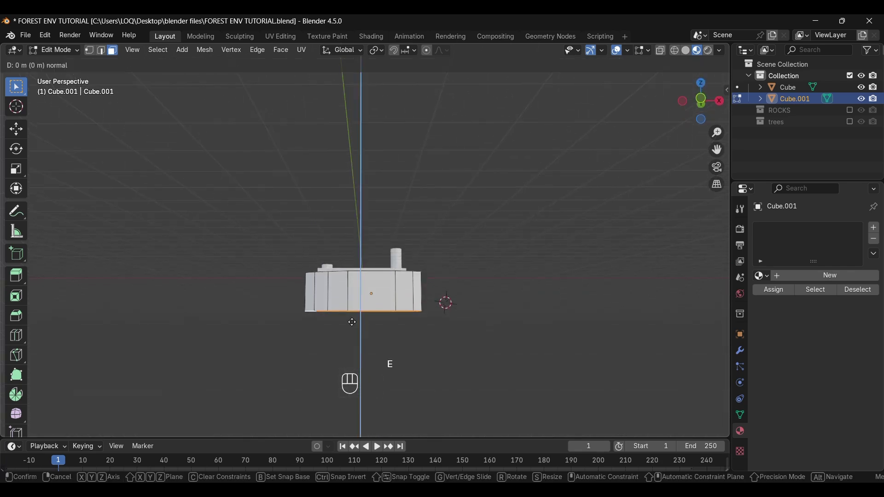
click(351, 332)
- Scale the extruded hull bottom to 0.838 along X and raise it about 0.08 m along Z
key(s)
key(x)
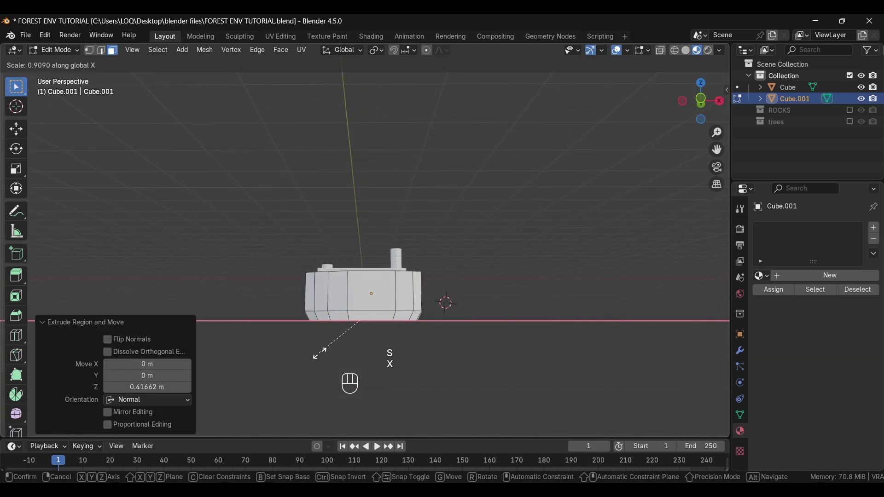
click(322, 349)
key(g)
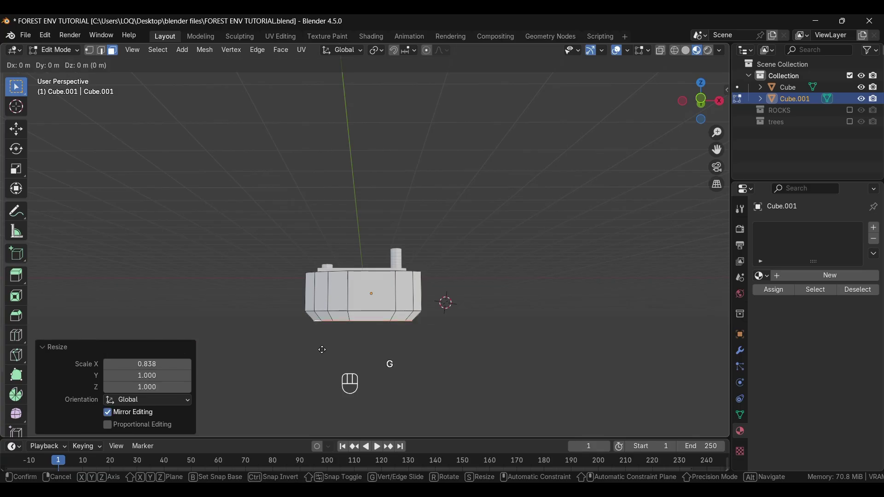
key(z)
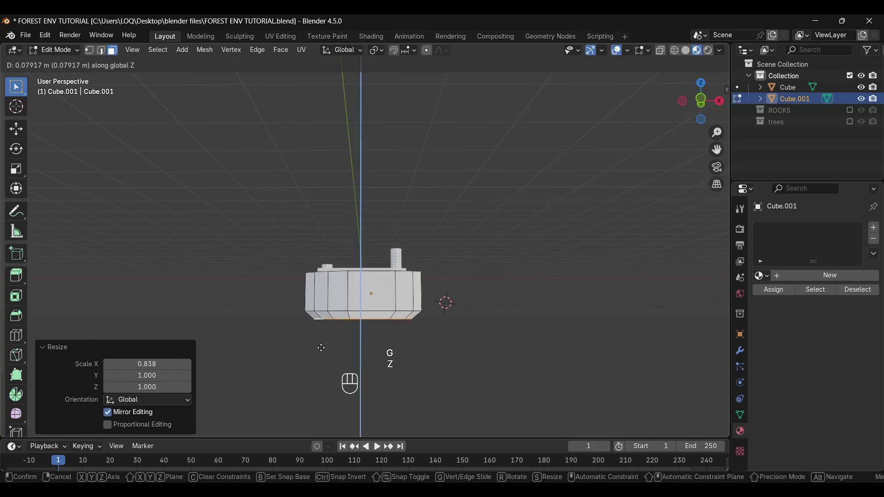
click(321, 348)
- Lower the hull's top faces about 0.55 m along Z to make the hull shallower
middle_drag(236, 320, 275, 348)
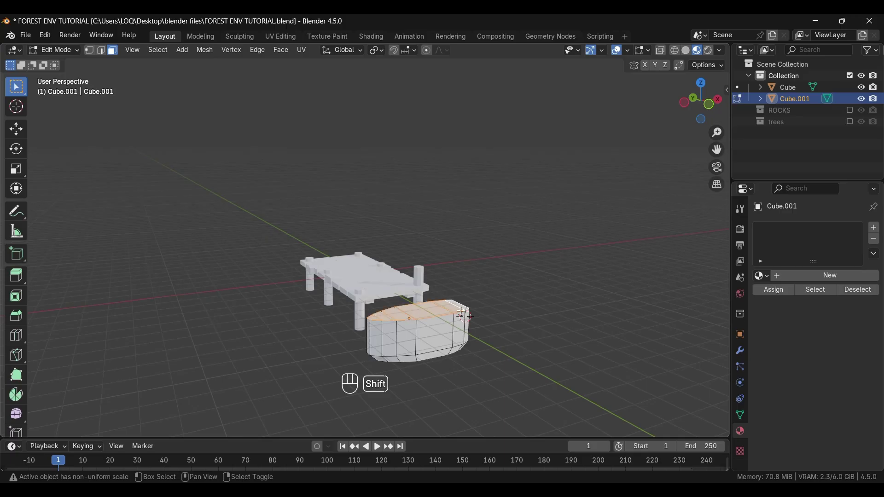
key(g)
key(z)
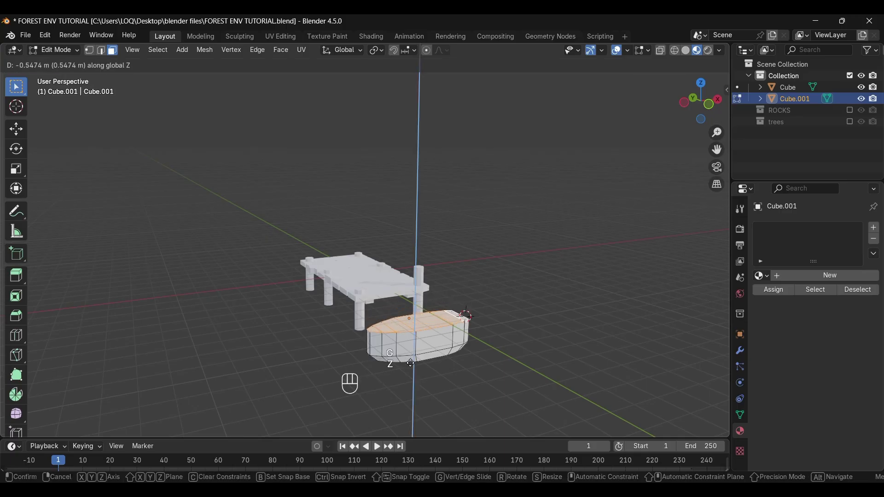
click(409, 367)
- Inset the hull's top faces about 0.25 m to form a rim
middle_drag(383, 345, 390, 313)
key(i)
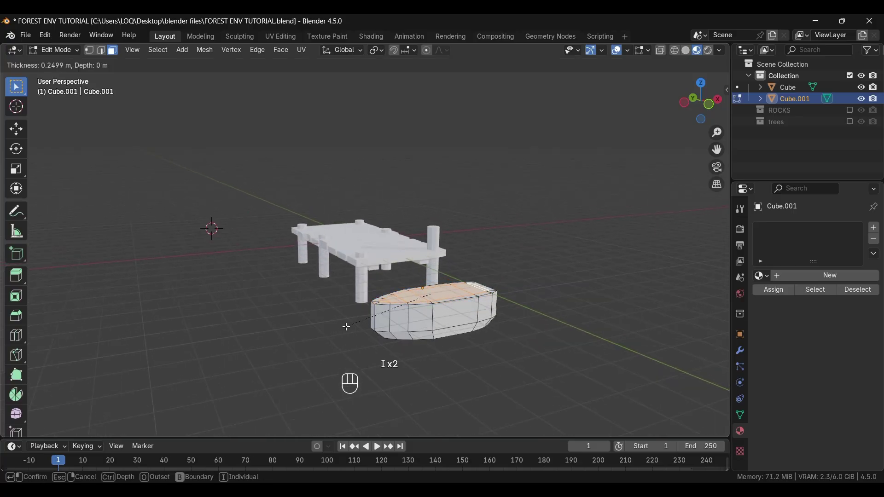
right_click(347, 326)
- From the front view with X-ray on, extrude the inset top faces about 1.19 m down along Z to hollow the hull
middle_drag(347, 327, 428, 361)
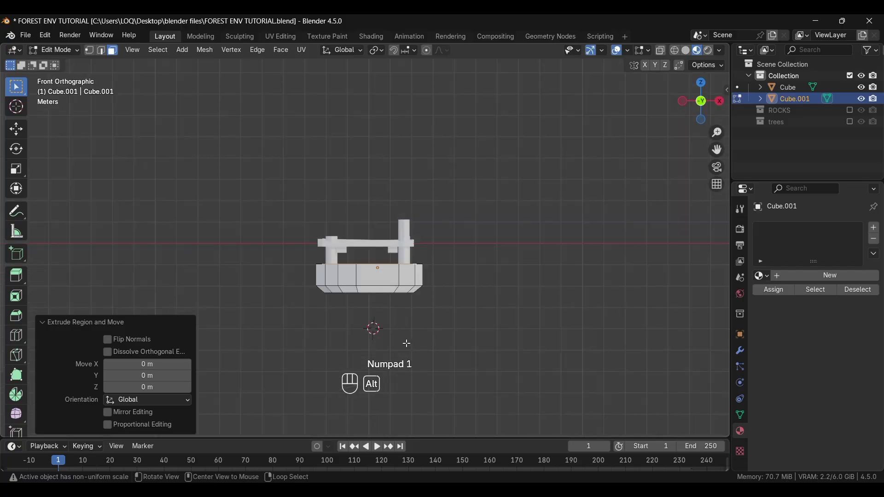
key(alt+z)
key(e)
key(z)
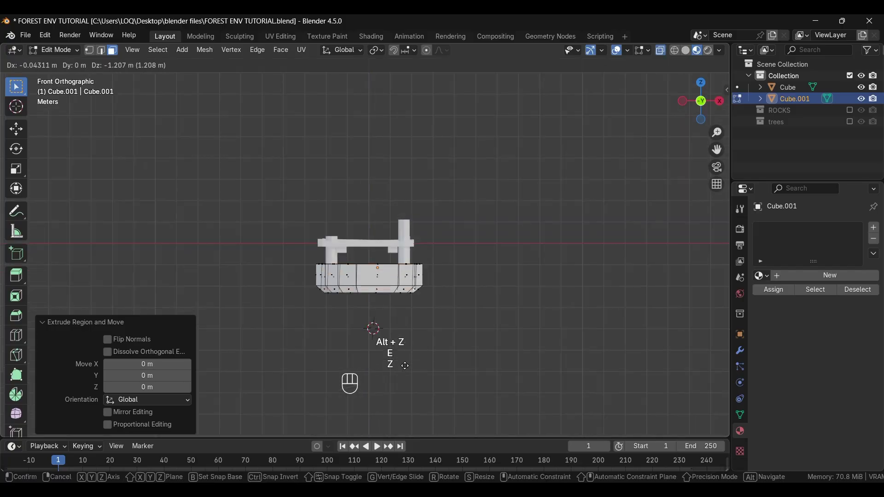
key(z)
click(405, 365)
- Scale the hollow's floor faces down slightly along X and turn X-ray off
key(s)
key(x)
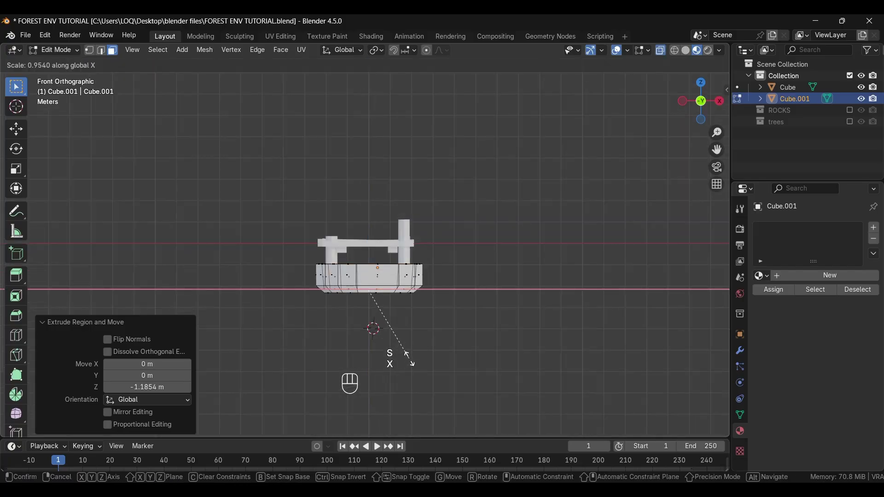
click(410, 359)
key(alt+z)
middle_drag(293, 339, 327, 344)
middle_drag(421, 297, 540, 303)
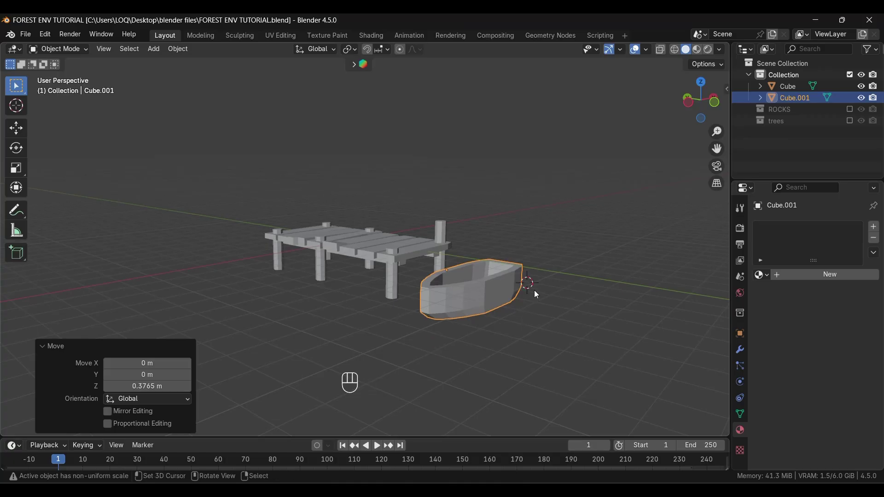
- Add a separate 2 m cube and move it along -Y and about -1.92 m along X, beside the boat
click(530, 296)
key(shift+a)
mouse_move(506, 248)
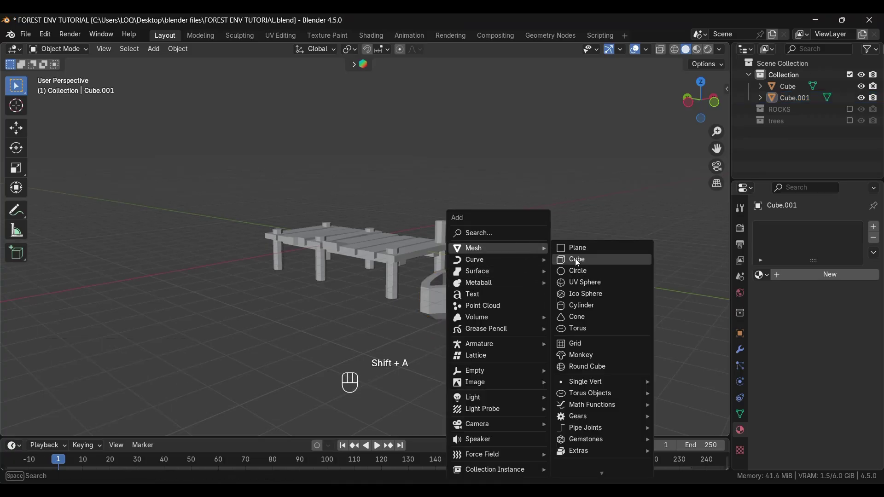
click(579, 261)
key(g)
key(y)
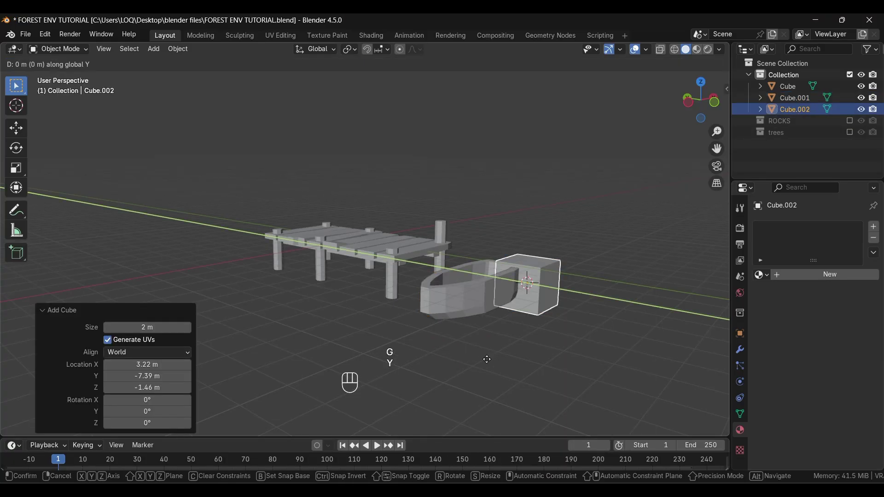
click(523, 363)
key(g)
key(x)
click(506, 377)
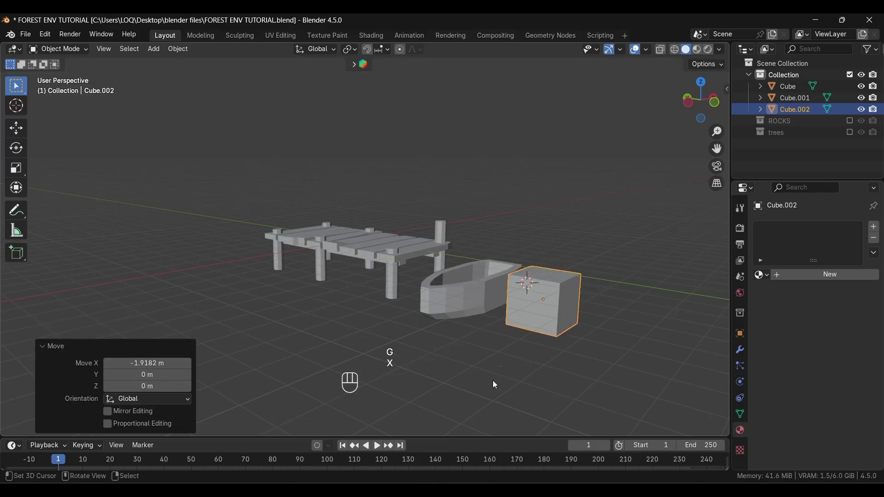
- Flatten the new cube to 0.158 along Z and narrow it to about 0.2 along Y
key(s)
key(z)
click(525, 298)
key(s)
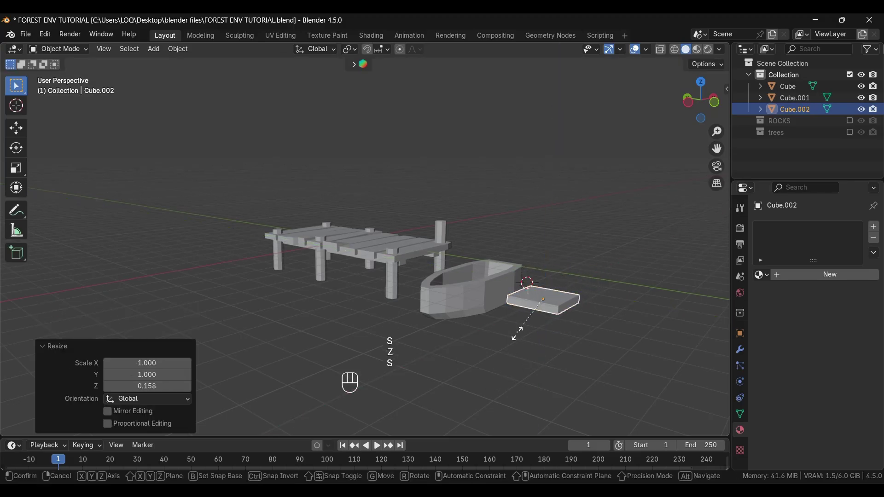
key(y)
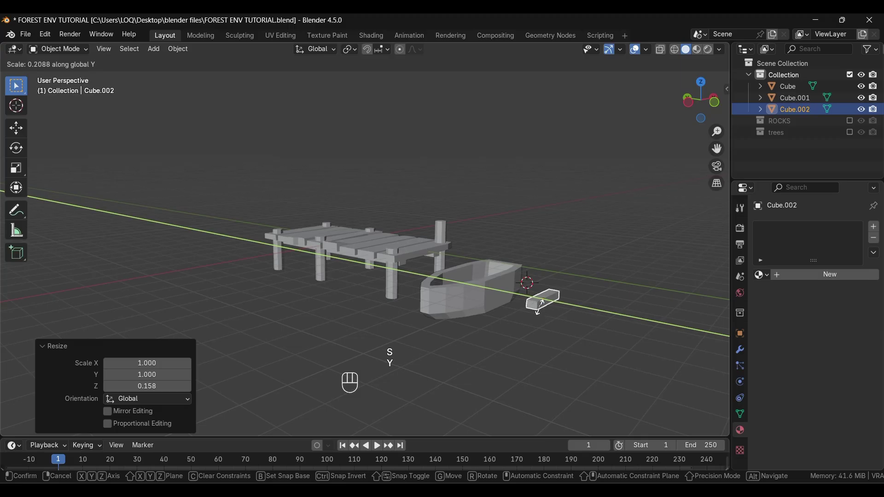
click(534, 308)
- In Edit Mode from the top view, slim the block and stretch it to nearly three times its length along X
key(Tab)
middle_drag(568, 328, 424, 318)
key(grave)
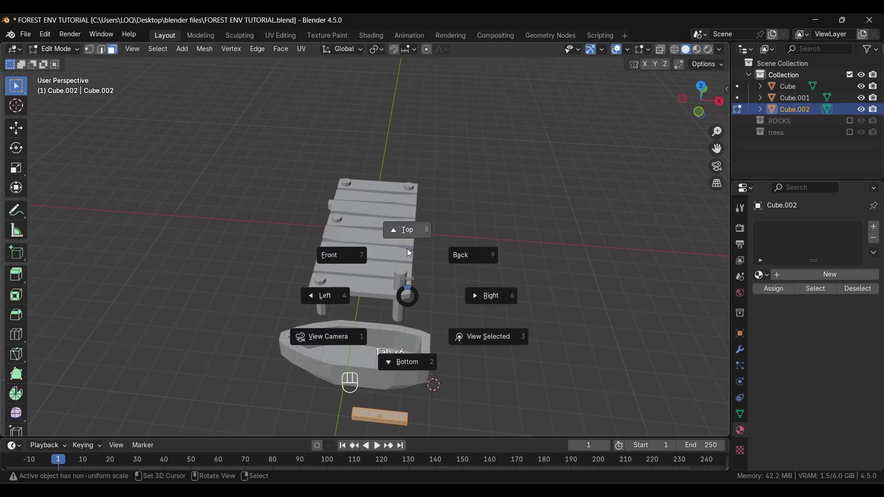
click(407, 231)
scroll(432, 330, down, 2)
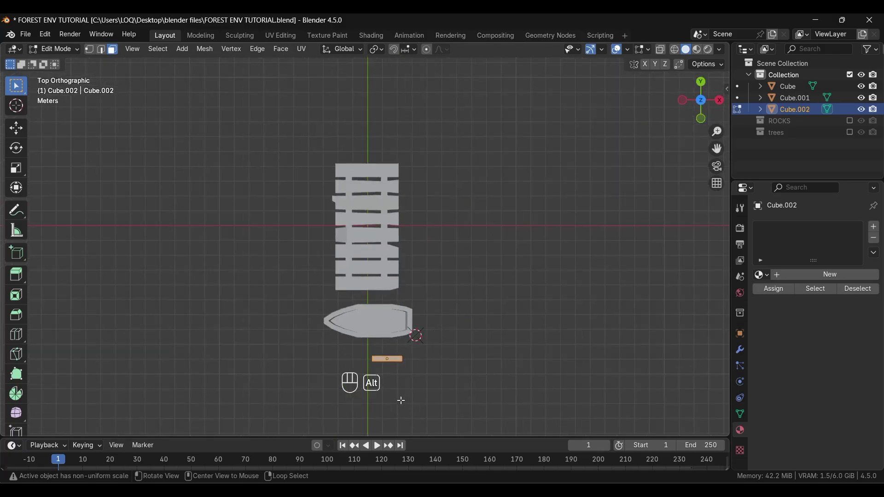
alt+shift+middle_drag(400, 401, 399, 305)
scroll(399, 304, up, 2)
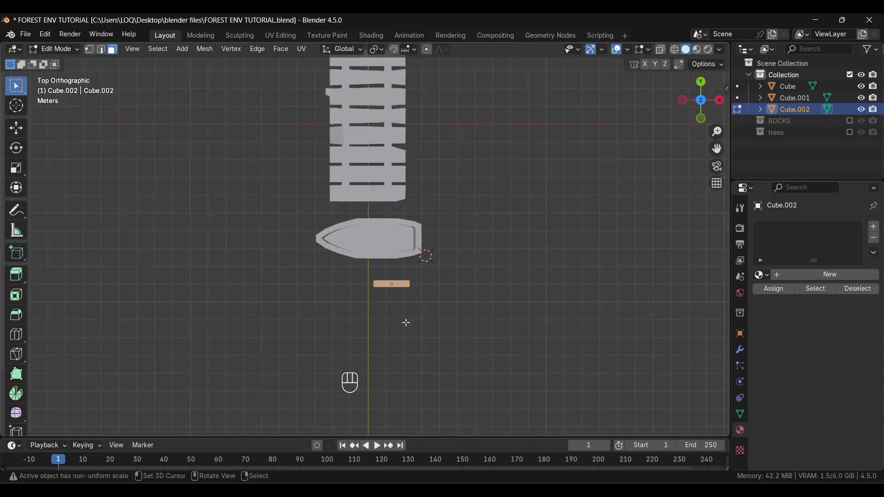
key(s)
key(y)
key(s)
key(x)
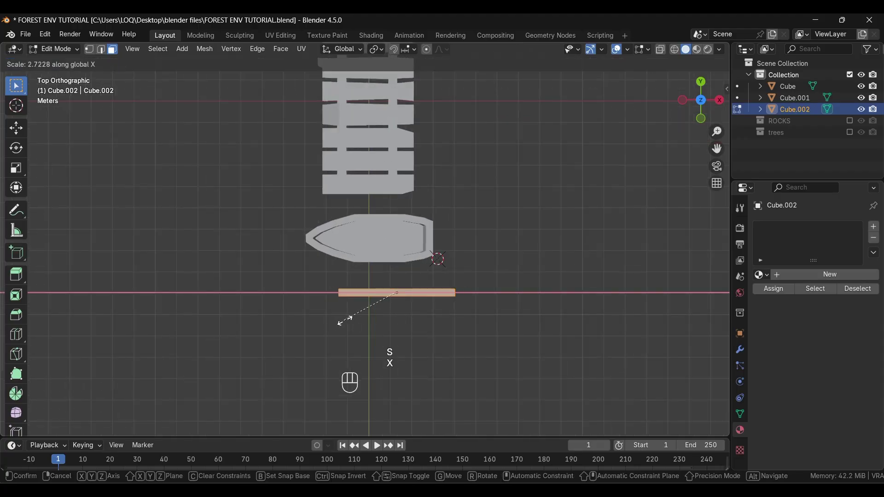
click(331, 326)
- Move the long bar about -0.93 m along X so it lies alongside the boat
key(g)
key(x)
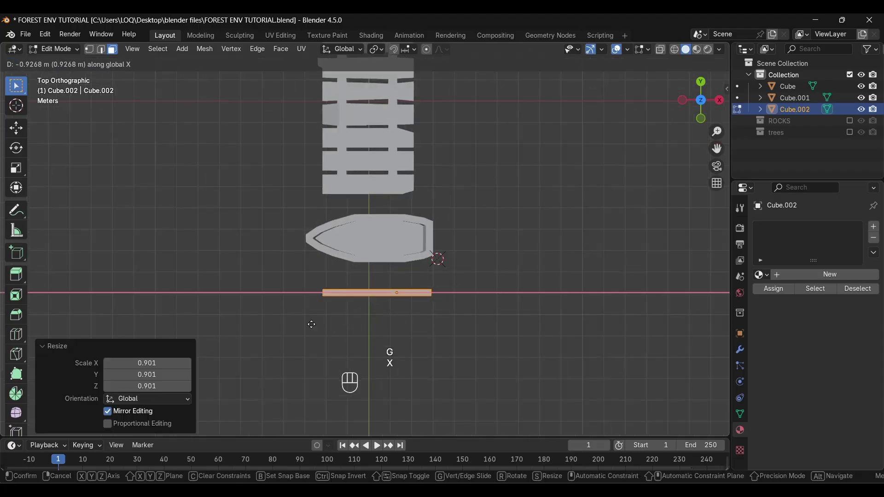
click(312, 324)
- From the top view, extrude the bar's +X end face about 0.17 m and widen it to about 1.4 times along Y
middle_drag(429, 312, 407, 321)
click(415, 334)
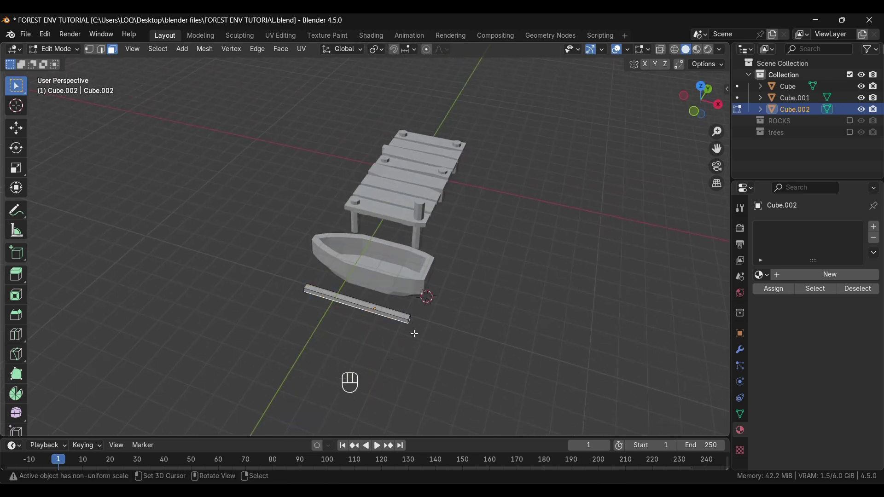
click(410, 322)
click(405, 344)
key(KP_7)
key(e)
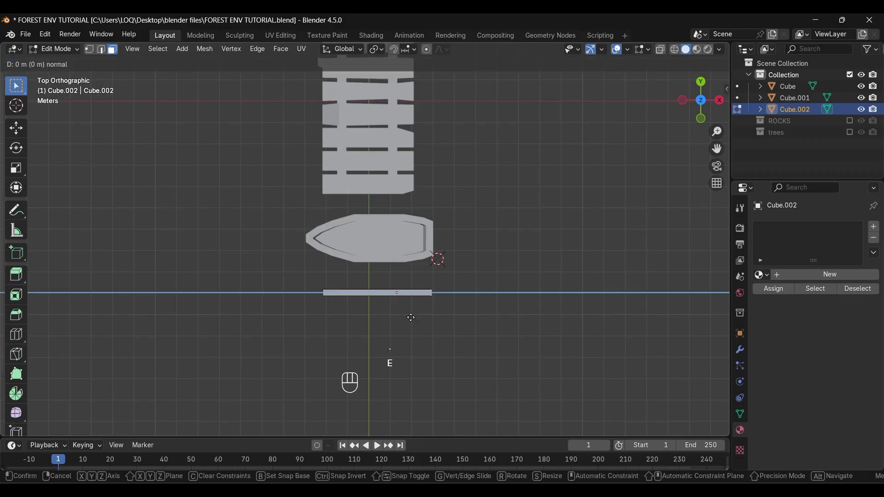
click(415, 318)
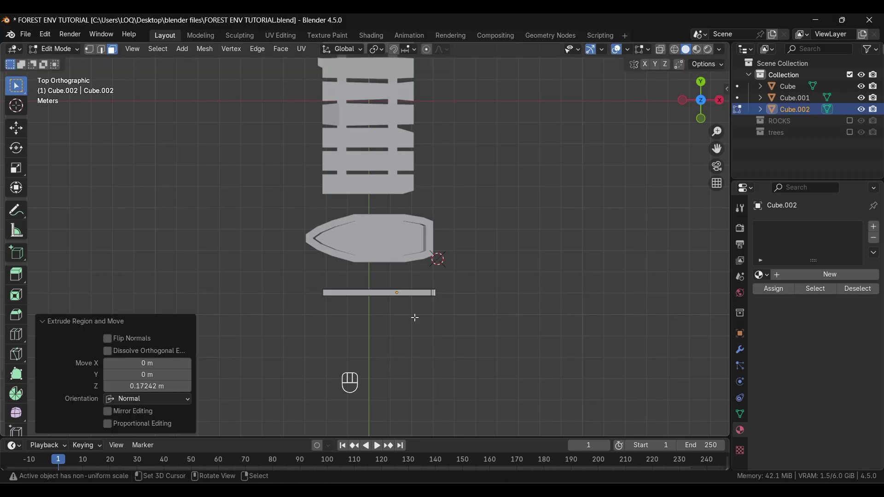
key(s)
key(y)
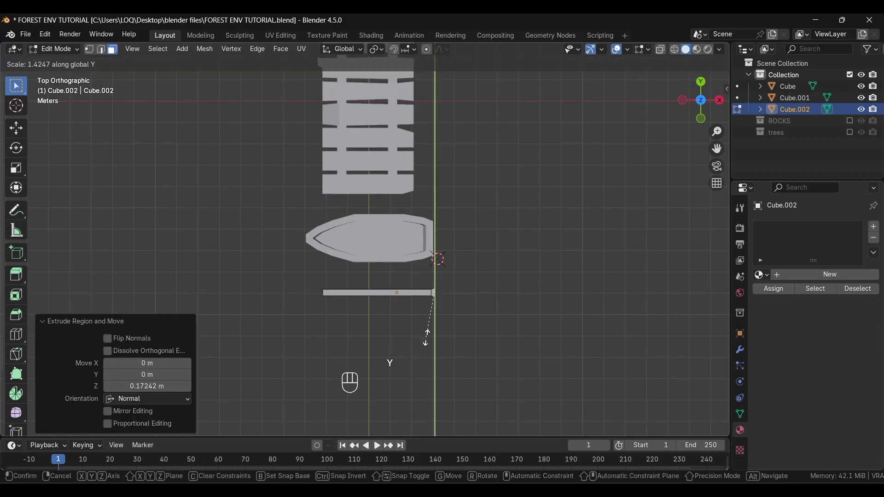
click(427, 337)
- Extrude the handle's end face about another 0.19 m and scale it to 1.26 along Y
key(e)
click(430, 339)
key(s)
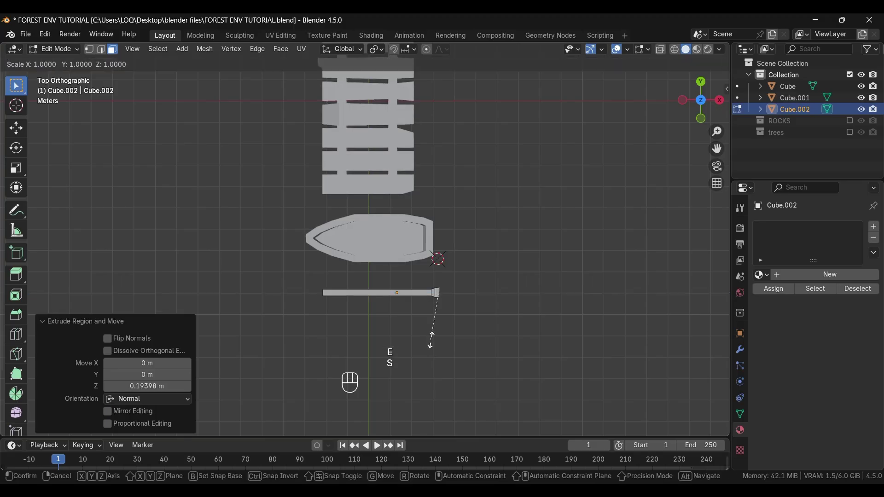
key(y)
click(433, 354)
- Extrude a final handle segment of about 0.15 m and narrow its end to about 0.83 along Y
key(e)
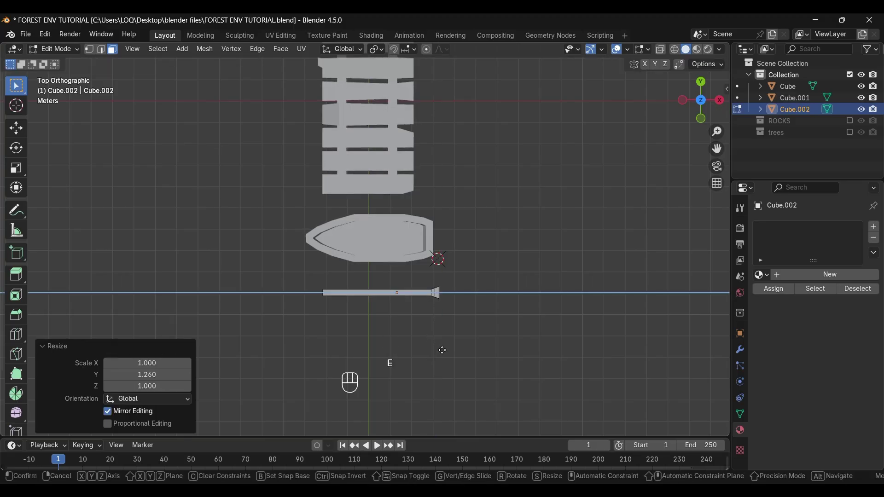
click(445, 358)
key(s)
key(y)
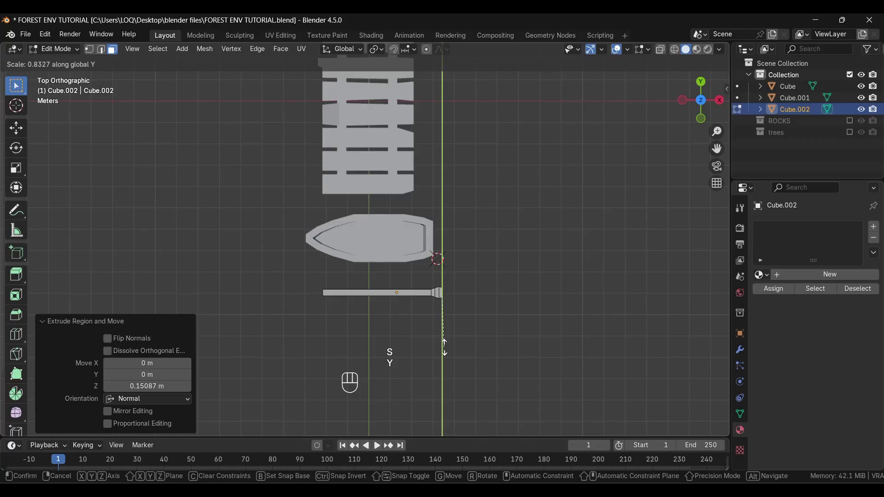
click(445, 347)
- Extrude the bar's opposite, -X end face about 0.26 m and flare it to 2.205 along Y to begin the blade
middle_drag(287, 346, 367, 331)
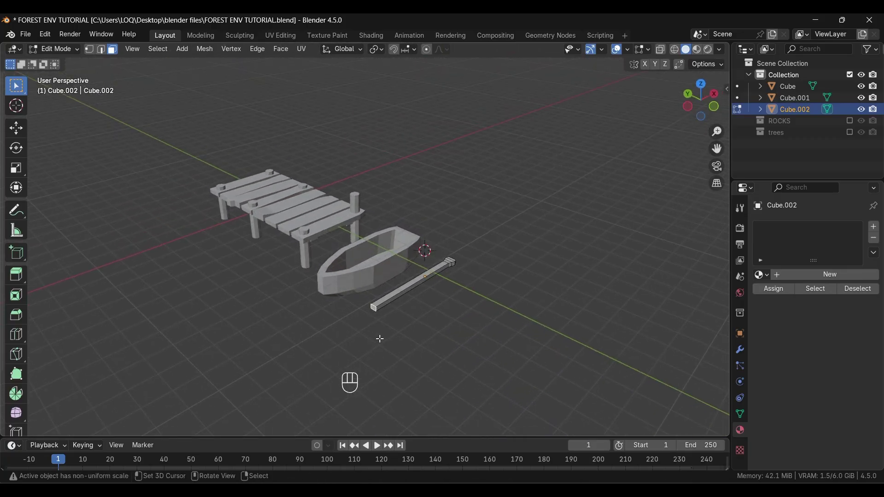
key(grave)
click(366, 292)
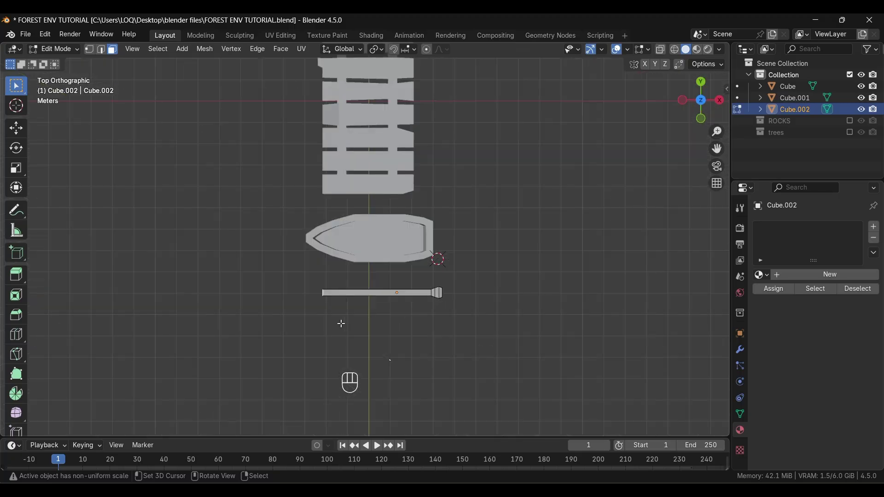
key(e)
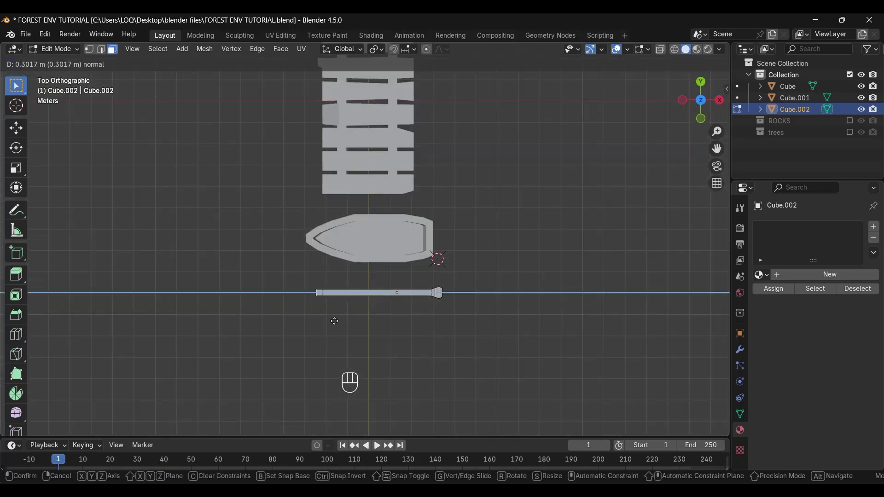
click(335, 320)
key(s)
key(y)
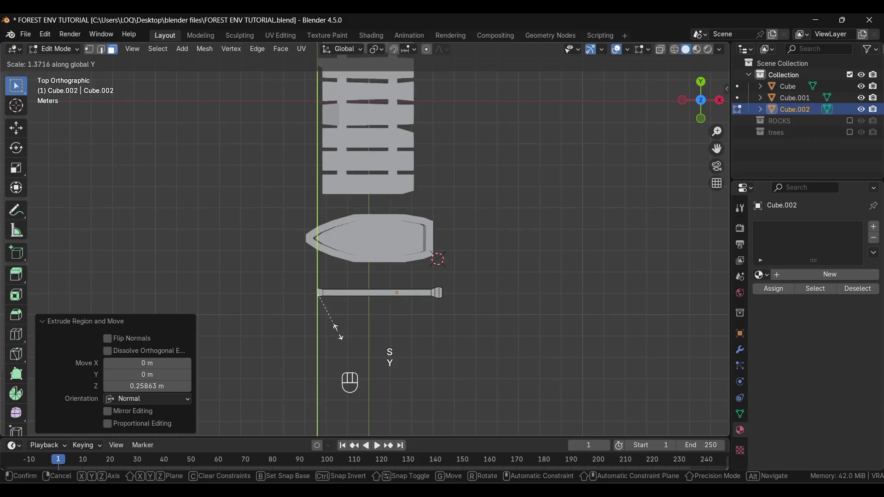
click(343, 356)
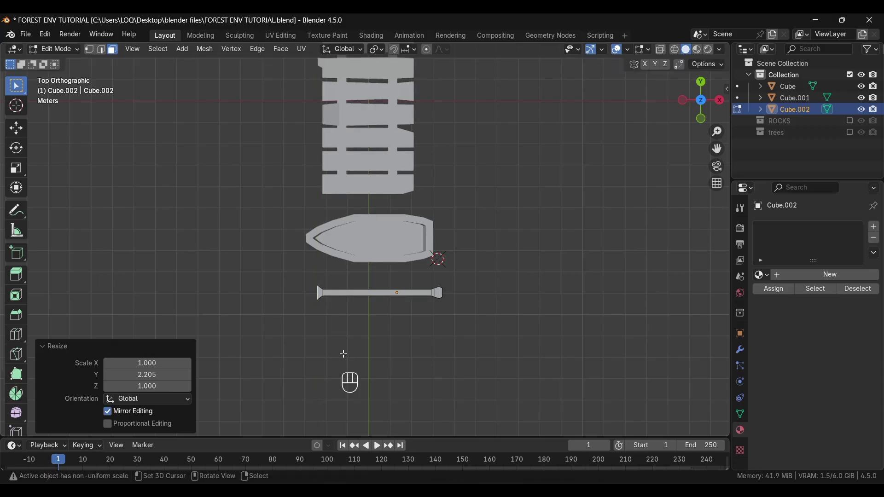
- Extrude the flared blade end about 0.6 m and widen it to 1.615 along Y
key(e)
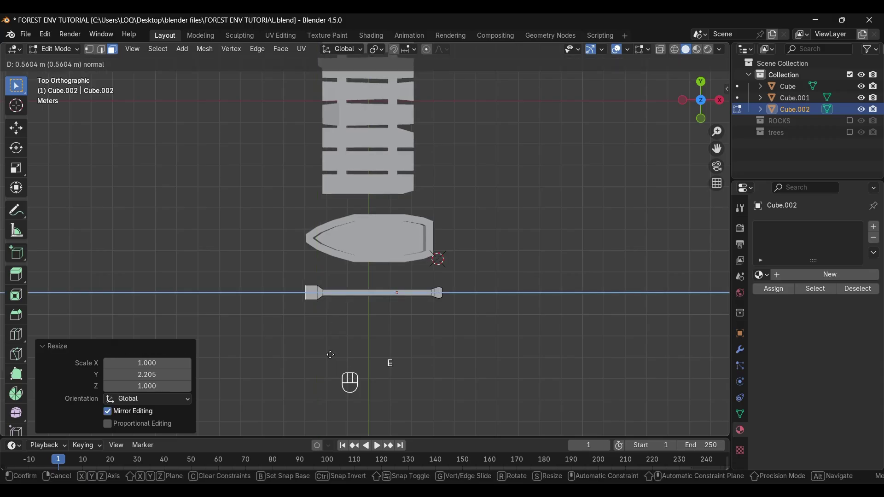
click(330, 353)
key(s)
key(y)
click(333, 389)
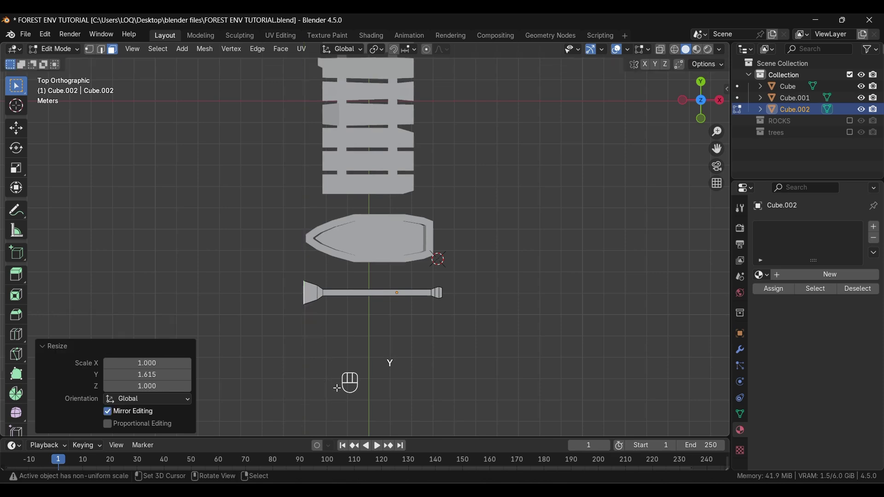
- Extend the blade by extruding its end face about 0.58 m and narrow that face slightly along Y
key(e)
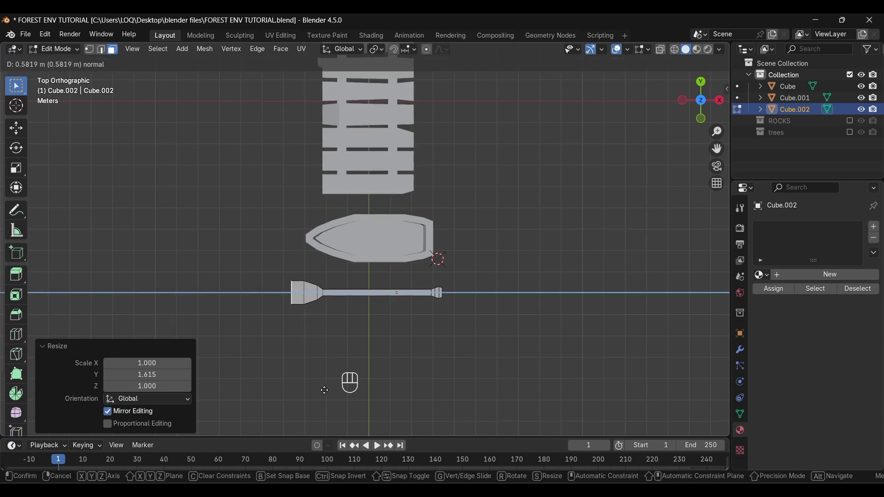
click(324, 391)
key(s)
key(y)
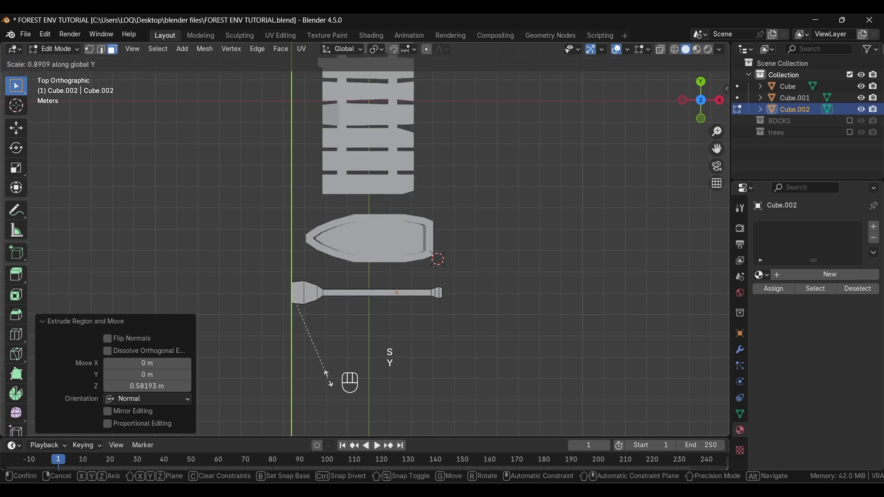
click(329, 381)
- Extrude the blade end about 0.37 m and taper it to 0.637 along Y
key(e)
click(324, 388)
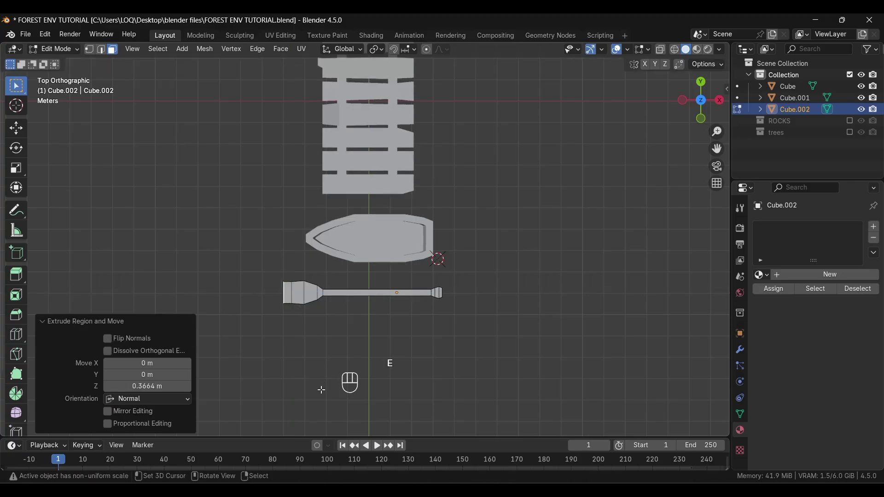
key(s)
key(y)
click(319, 349)
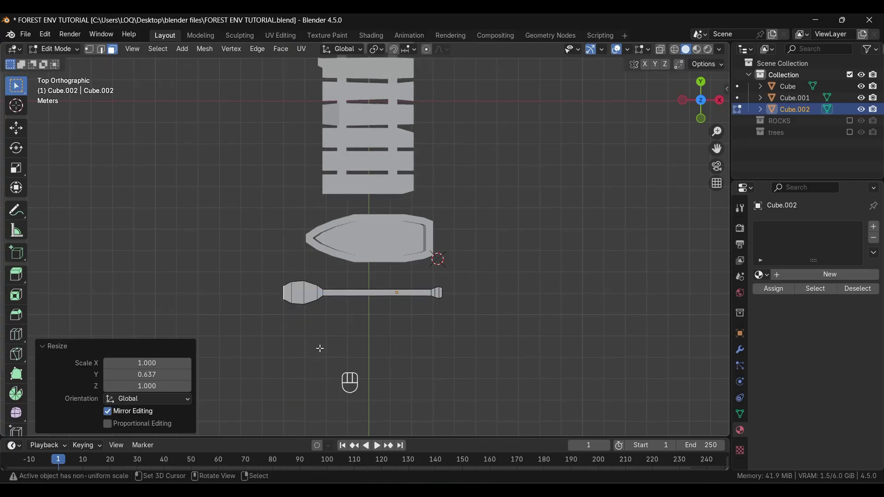
- Extrude the blade tip about 0.28 m, narrow it further along Y and clear the selection
key(e)
click(311, 358)
key(s)
key(y)
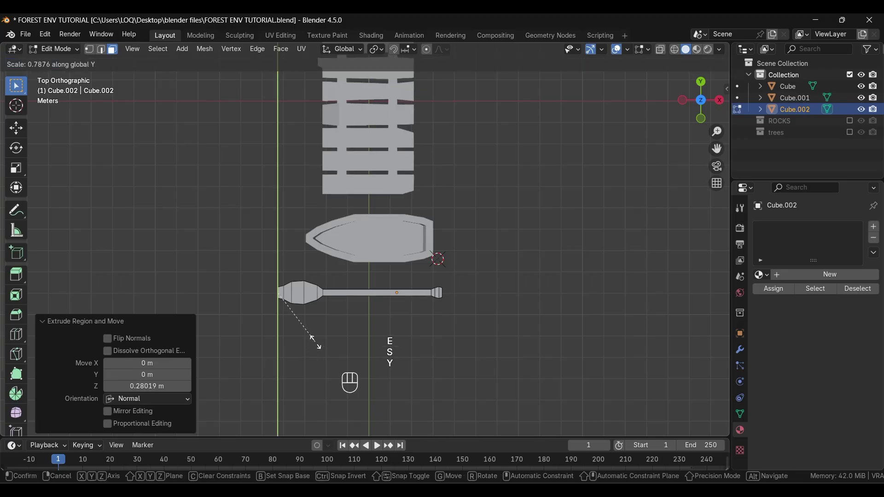
click(306, 318)
click(335, 330)
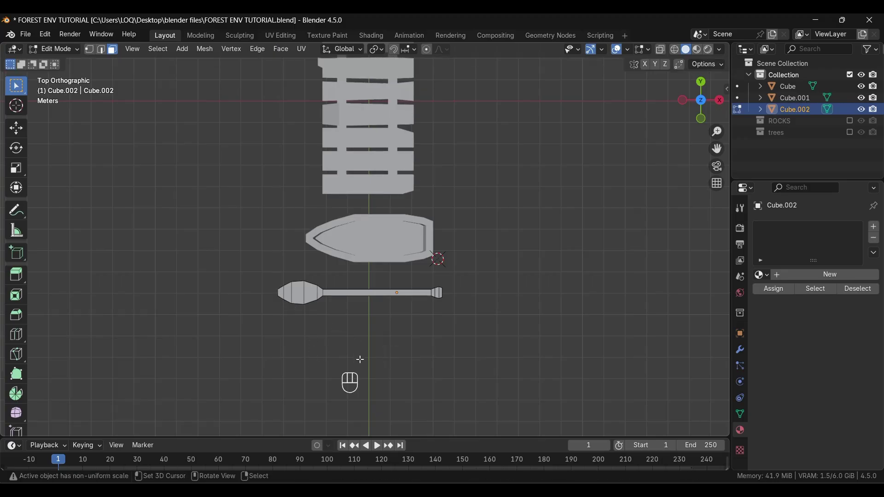
- With X-ray on, select the whole blade and thicken it to about 1.6 times along Z, then deselect and turn X-ray off
alt+middle_drag(360, 360, 451, 309)
key(alt+z)
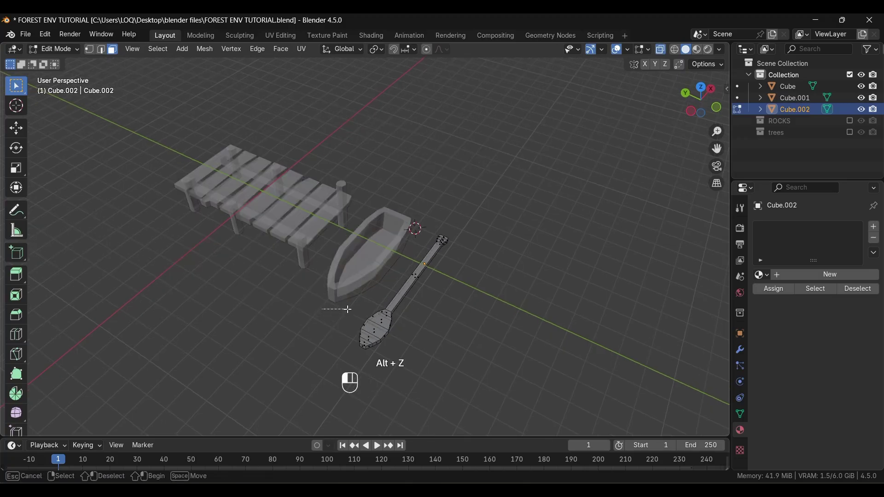
drag(321, 305, 414, 382)
alt+middle_drag(392, 383, 321, 320)
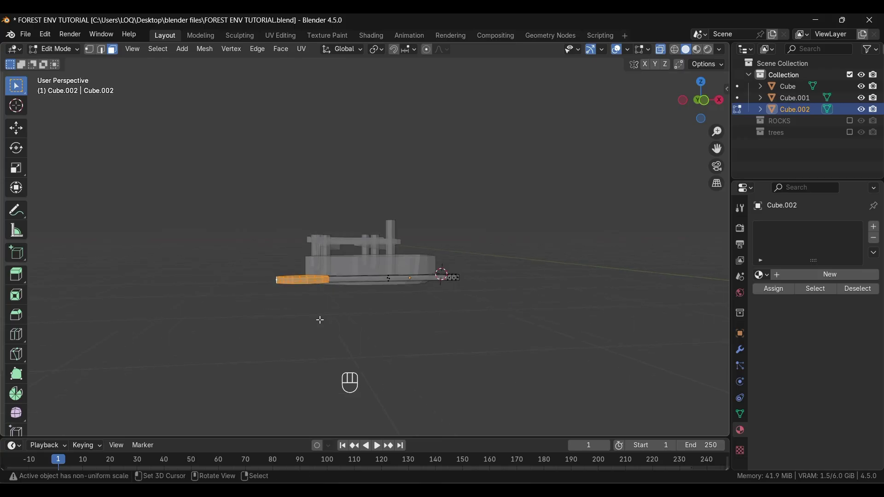
key(s)
key(z)
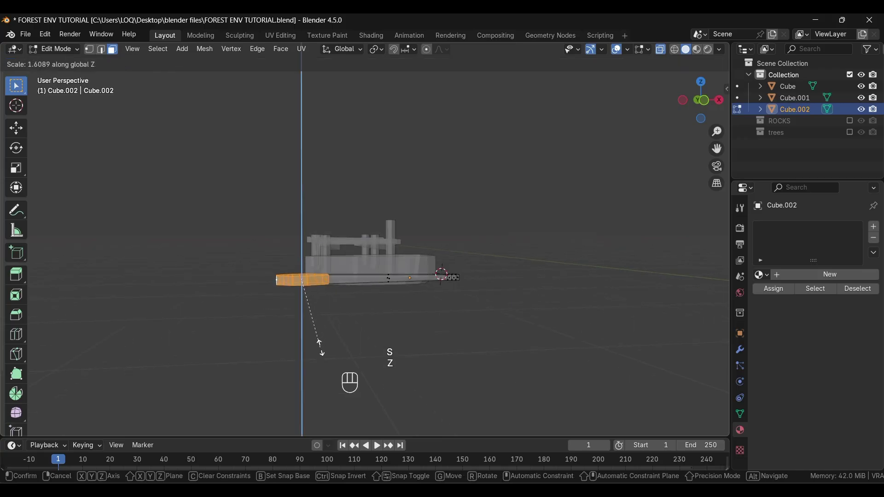
click(322, 348)
click(373, 329)
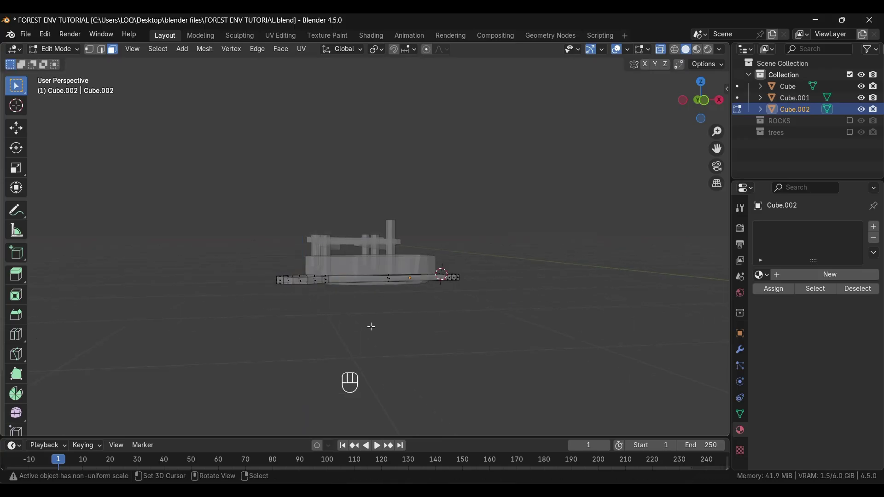
key(alt+z)
alt+middle_drag(369, 315, 298, 356)
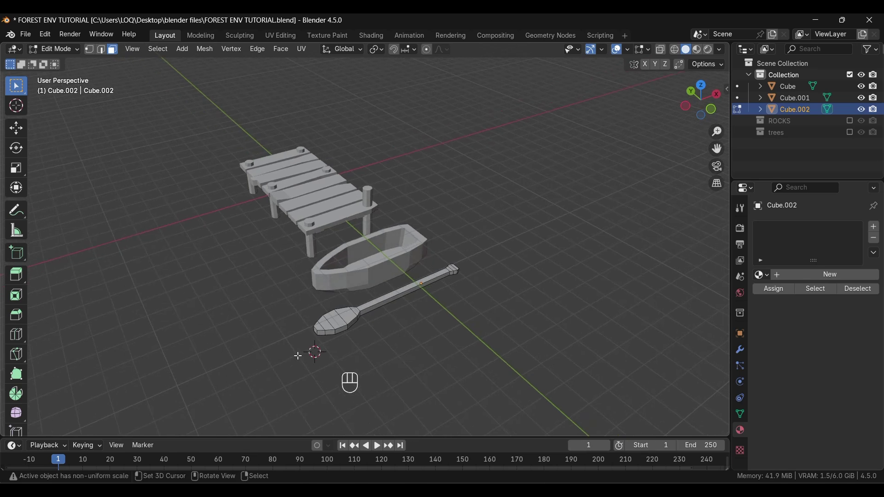
- Return to Object Mode and apply the oar's scale
key(Tab)
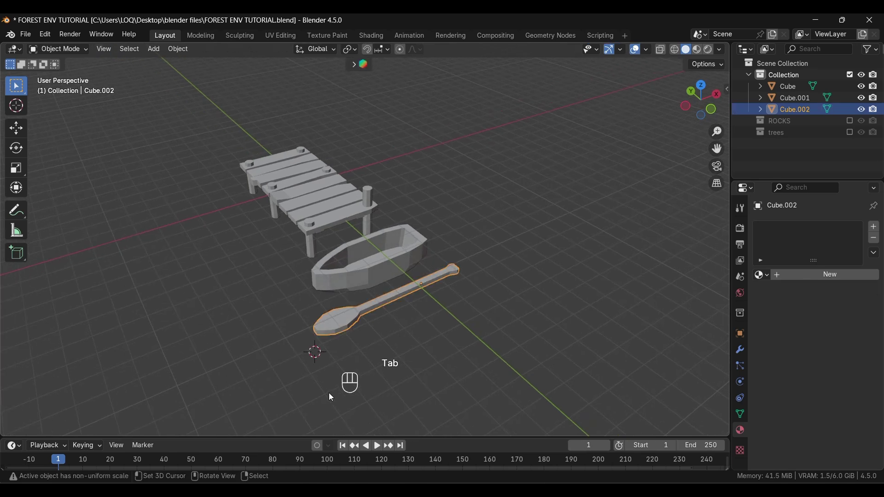
key(ctrl+a)
click(287, 326)
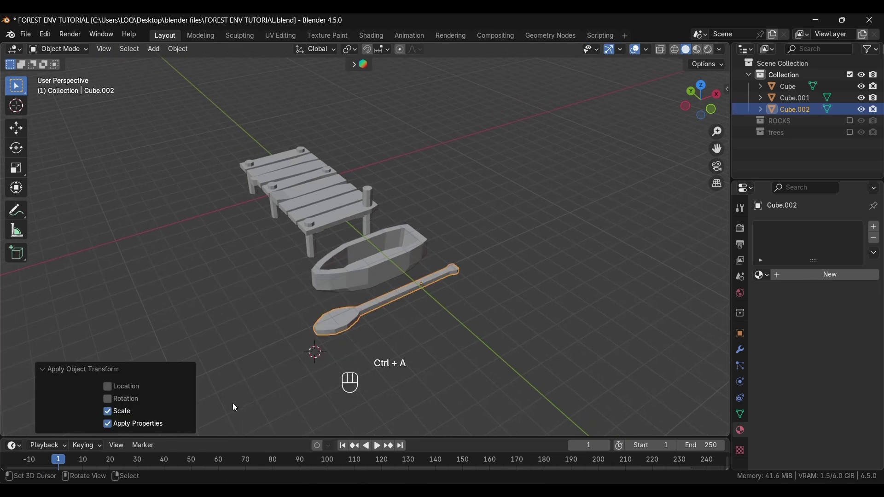
- Raise the oar about 1.19 m along Z and, from the top view, move it about 2.56 m along Y over the boat
alt+middle_drag(390, 364, 385, 313)
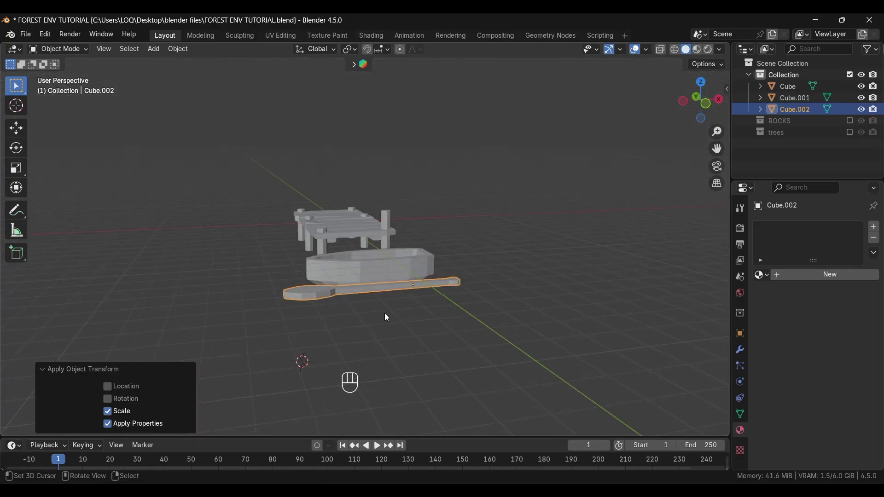
key(g)
key(z)
click(384, 289)
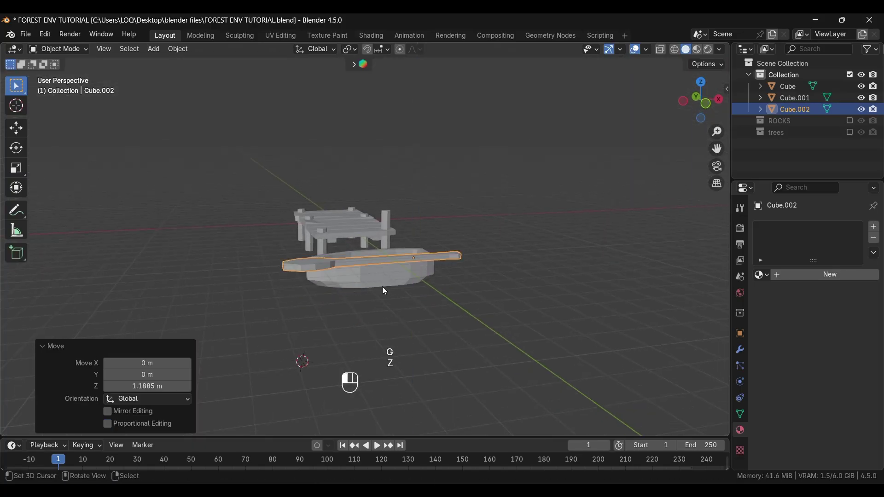
key(grave)
click(383, 217)
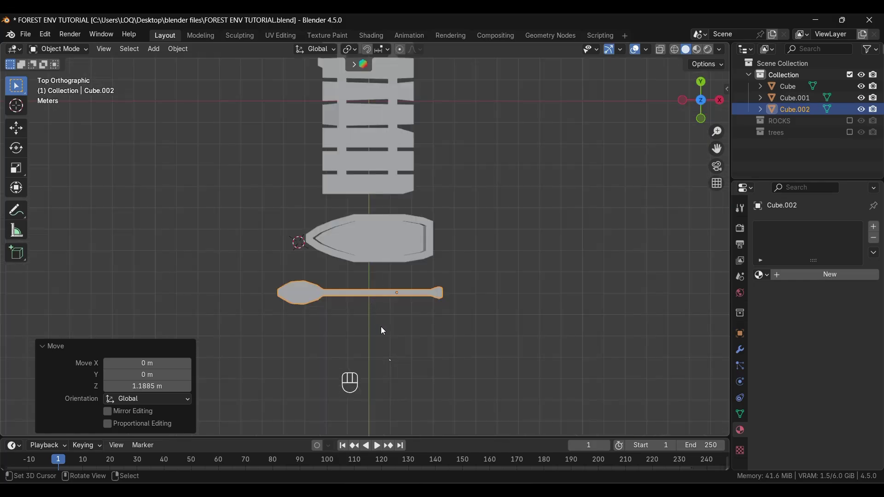
key(g)
key(y)
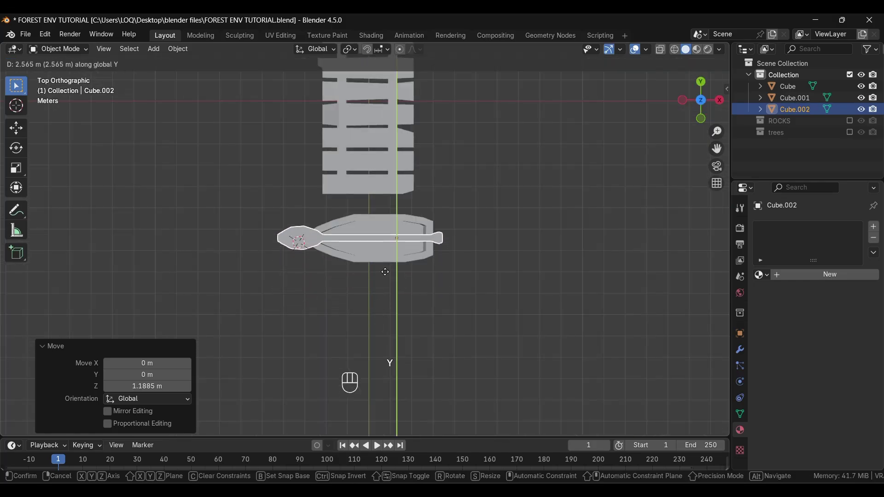
click(386, 272)
- Rotate the oar -125° in the top view and scale it down uniformly to 0.753
key(r)
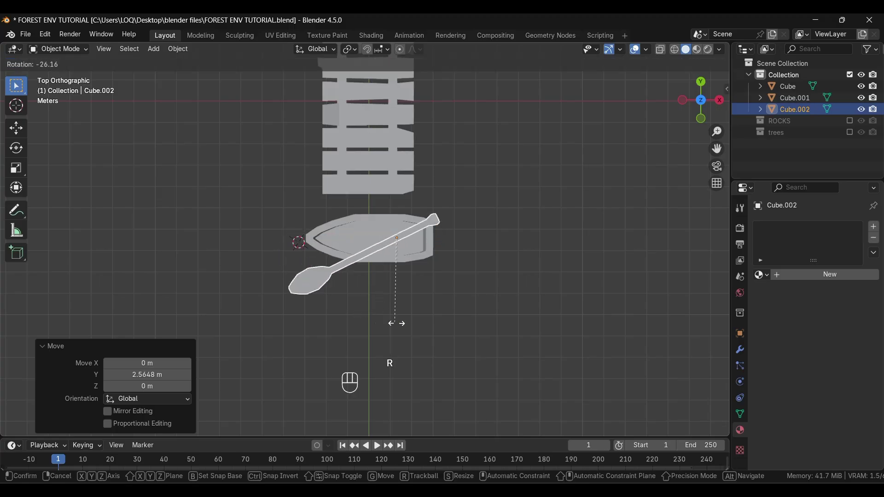
click(647, 202)
key(s)
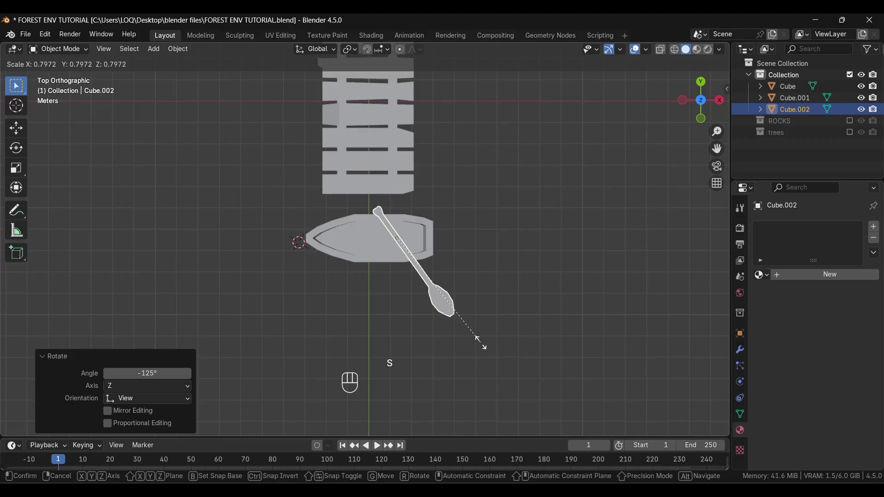
click(479, 331)
- Move the oar about 0.65 m along Y toward the dock and apply its scale
key(g)
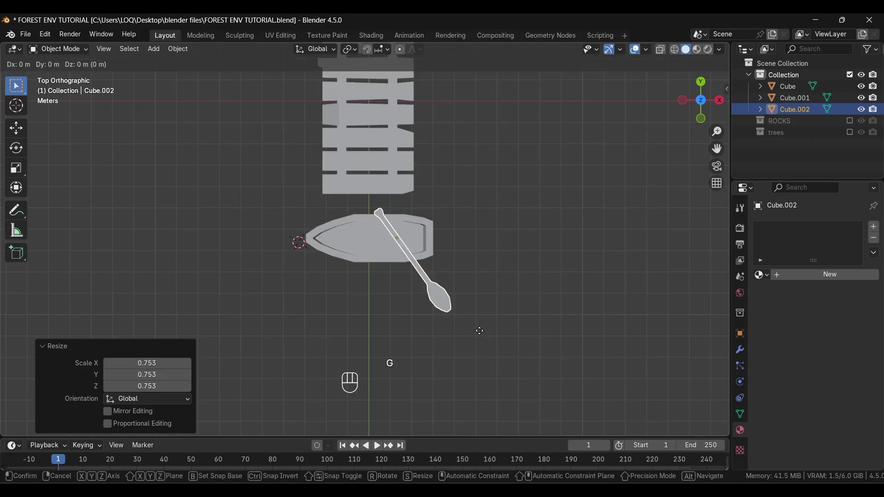
key(y)
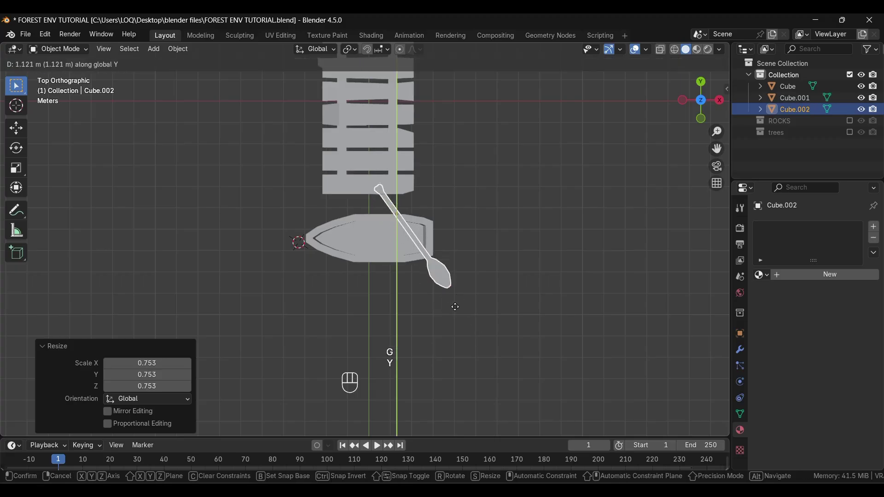
click(419, 324)
key(ctrl+a)
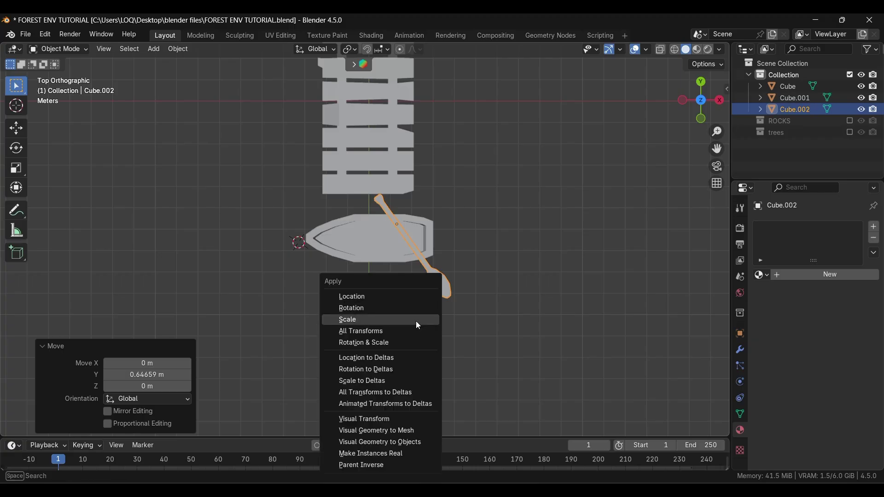
click(416, 320)
- Shift the oar about -1.53 m along X so it crosses the middle of the boat
key(g)
key(x)
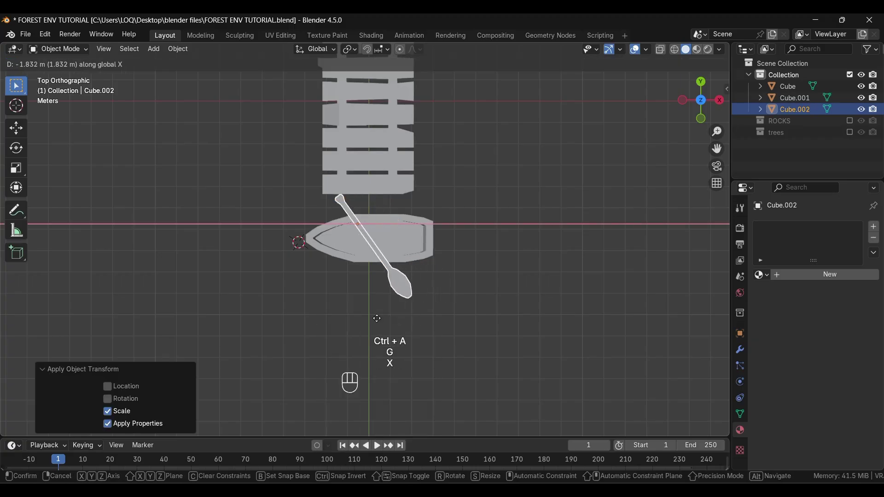
click(386, 322)
- Duplicate the oar about 0.43 m along X and rotate the copy 50.6° in the top view so the two cross
key(shift+d)
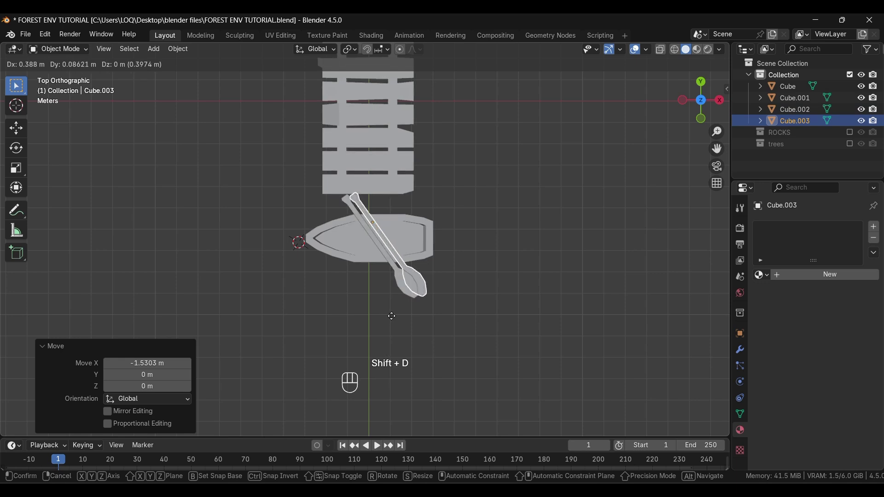
key(x)
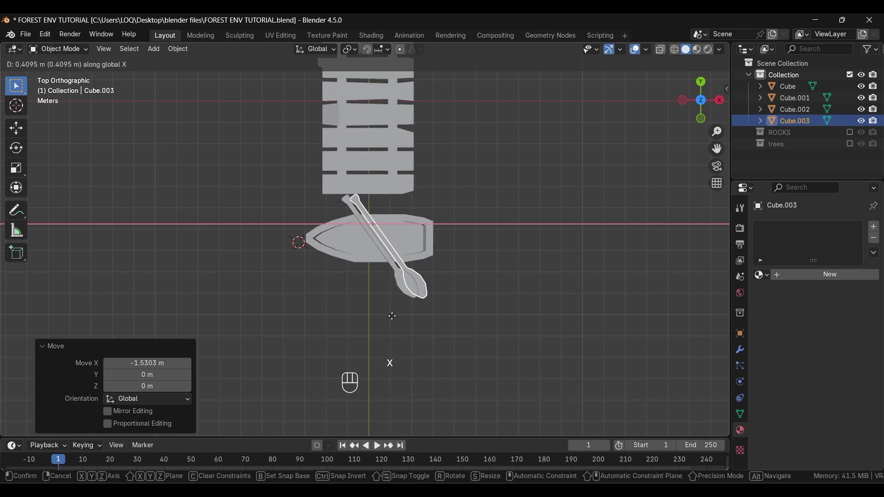
click(396, 317)
key(r)
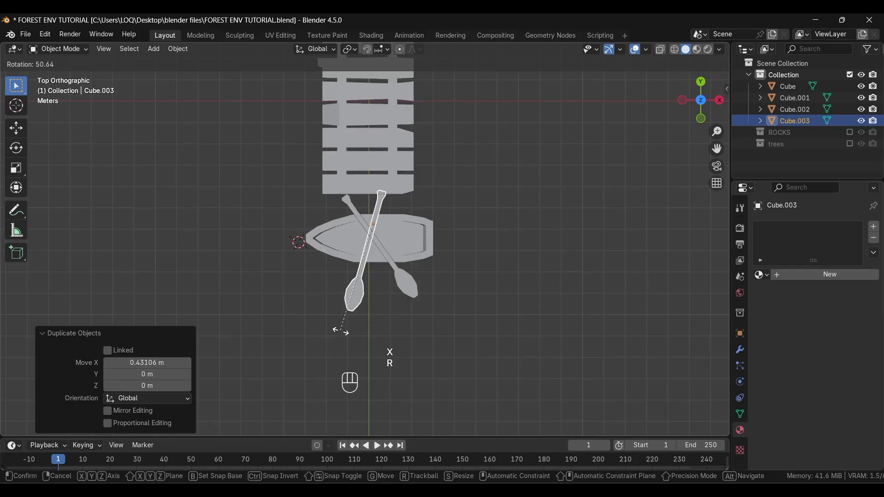
click(341, 331)
- Raise the duplicated oar about 0.2 m along Z and tilt it about 6° in the side view
alt+drag(315, 367, 432, 242)
key(g)
key(z)
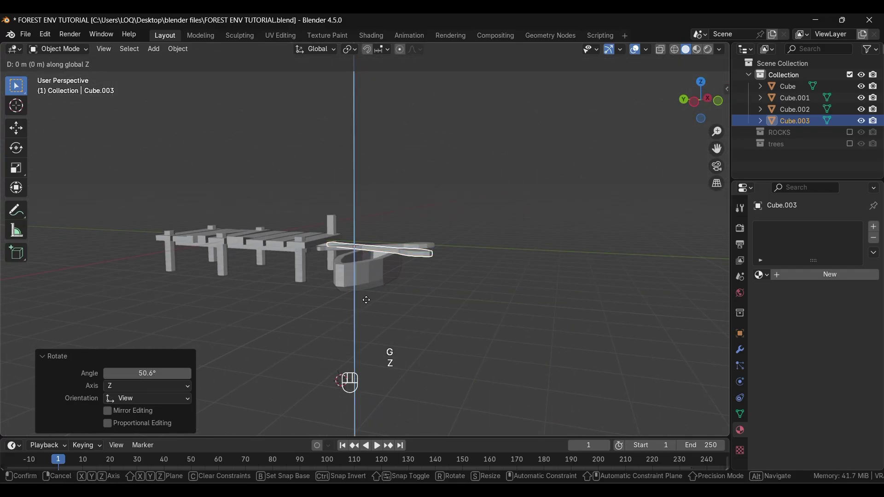
key(Escape)
alt+drag(367, 295, 380, 345)
key(r)
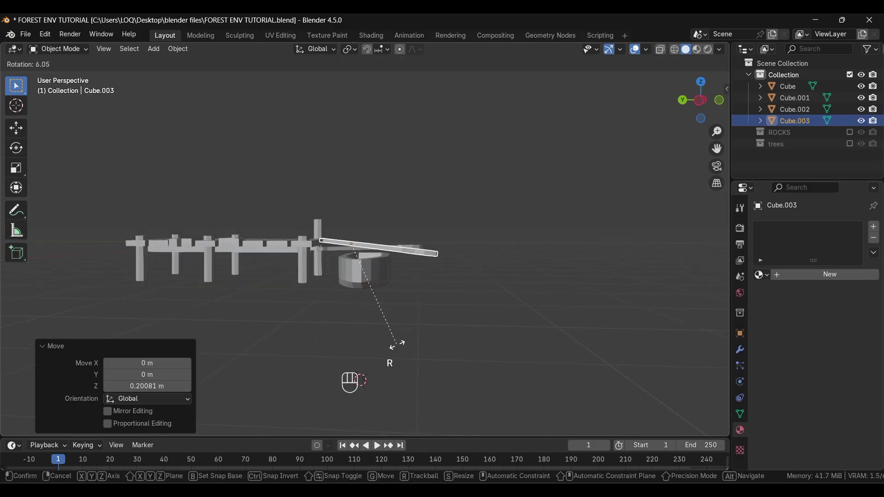
click(342, 255)
- Select both oars together and lower them about 0.2 m along Z onto the boat
shift+click(336, 248)
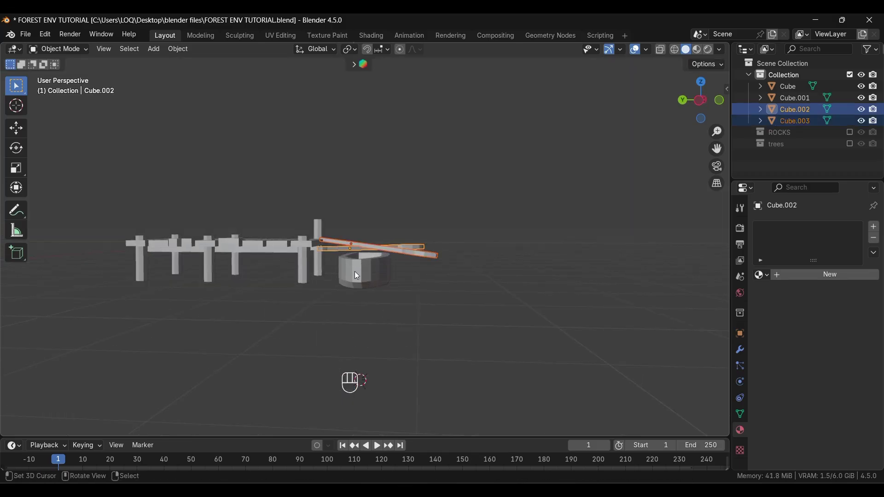
key(g)
key(z)
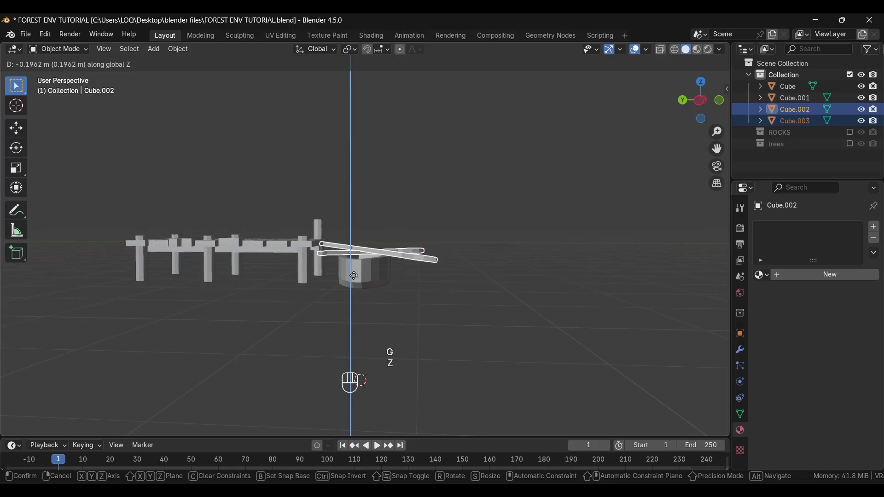
click(397, 304)
- Select the boat with both oars, move them about 1.1 m along negative Y away from the dock, and deselect
middle_drag(397, 303, 356, 273)
click(354, 269)
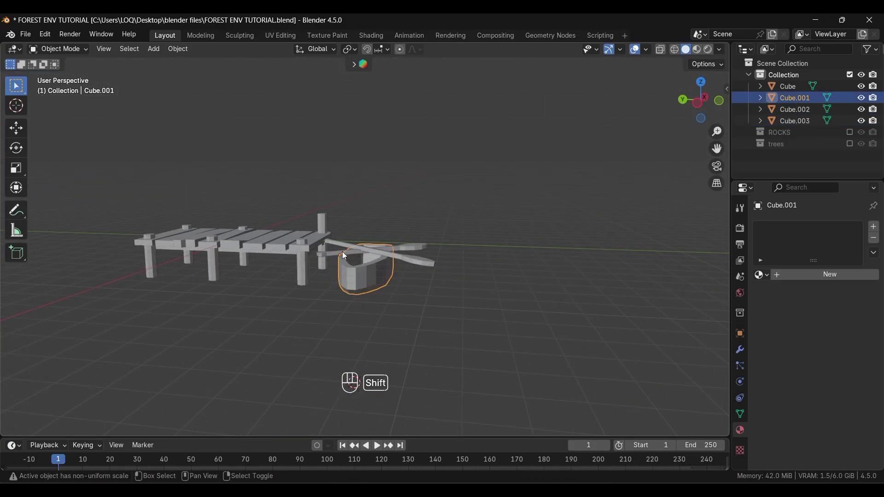
shift+click(348, 245)
key(g)
key(y)
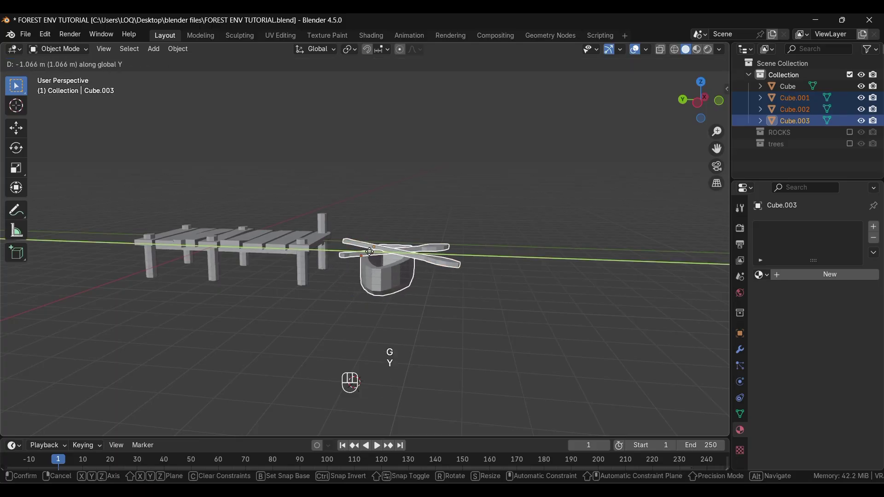
click(318, 312)
click(318, 313)
- Add a Bézier curve at the 3D cursor between dock and boat and rotate it 96.3° in the top view
key(shift+a)
mouse_move(332, 253)
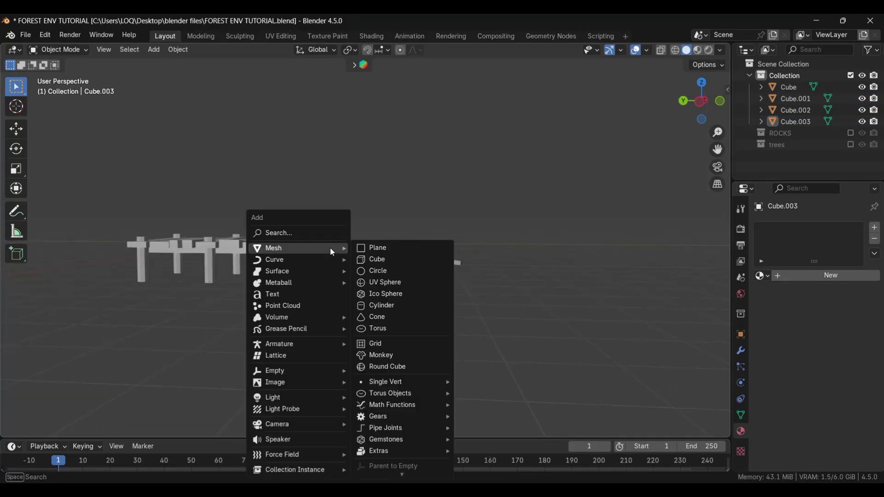
click(364, 259)
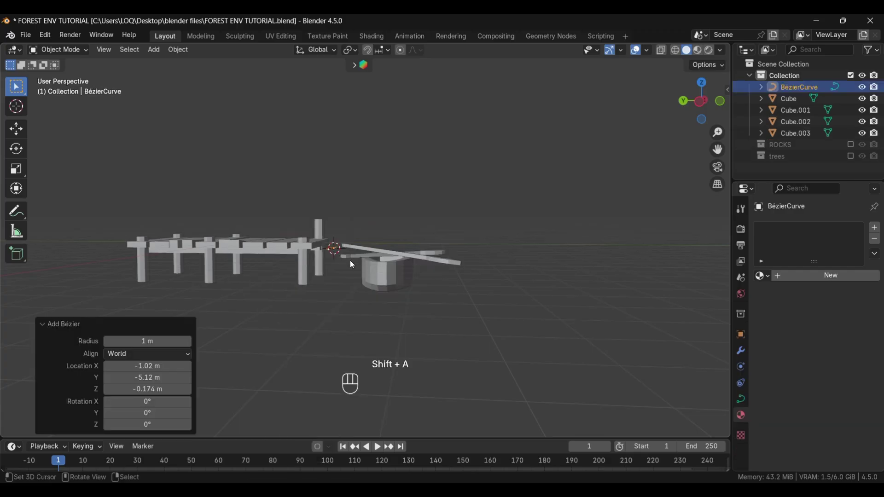
key(grave)
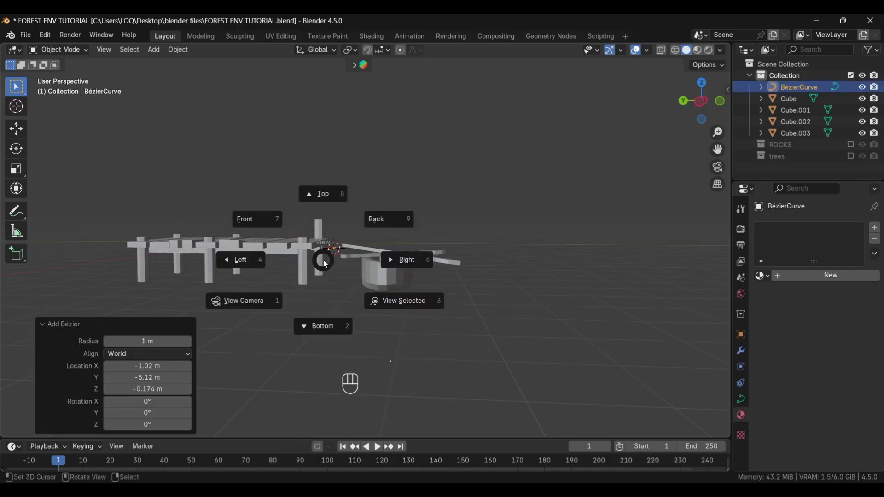
click(325, 227)
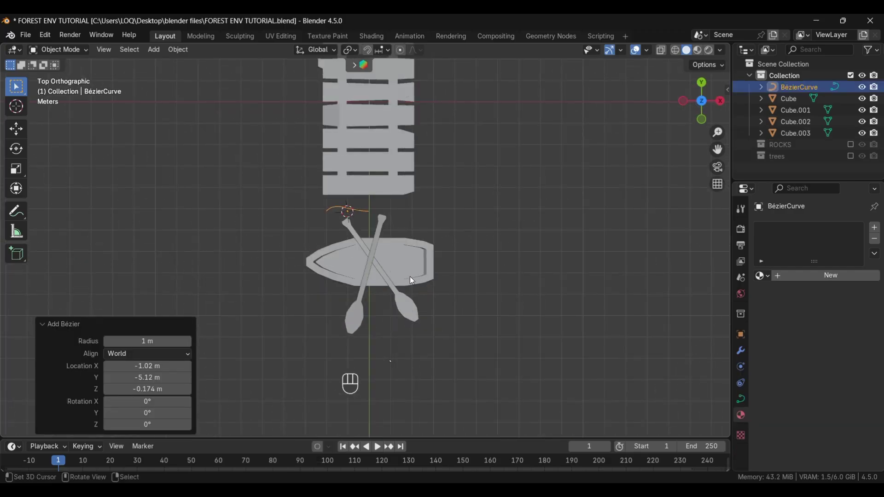
key(r)
click(268, 292)
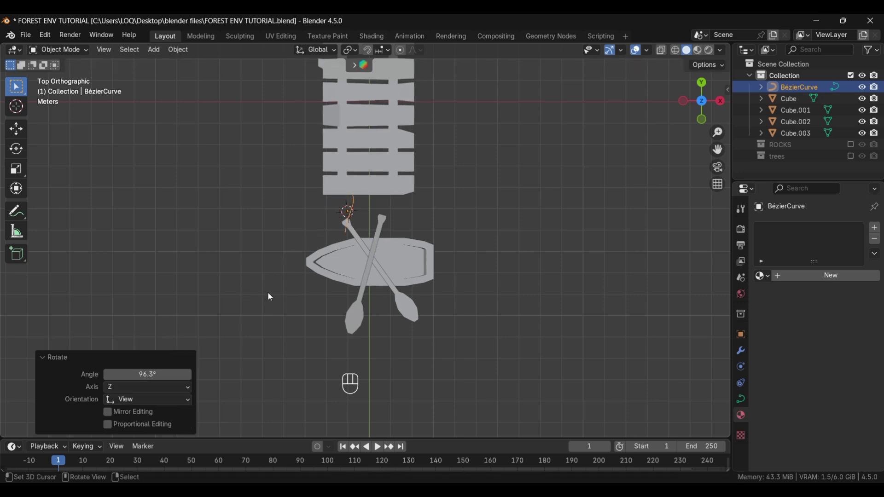
- Move the curve about 2.41 m along X beside the tall dock post and raise it about 0.44 m along Z
key(g)
key(x)
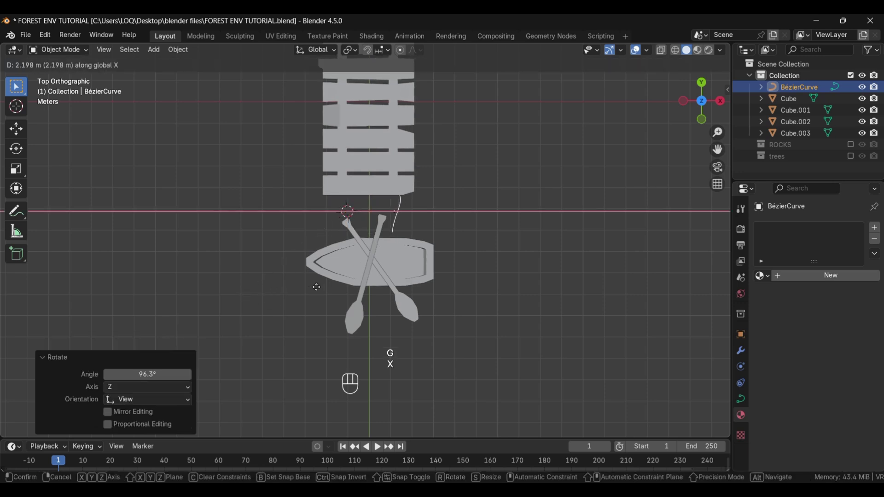
click(320, 288)
alt+drag(276, 355, 394, 236)
key(g)
key(z)
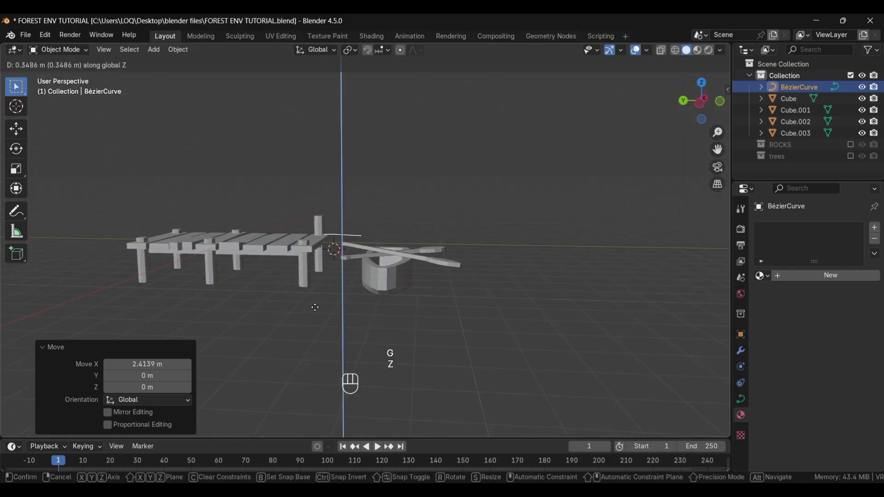
click(318, 304)
- In Edit Mode, rotate the curve's dock-side control point and move it against the front of the tall post
scroll(350, 325, up, 4)
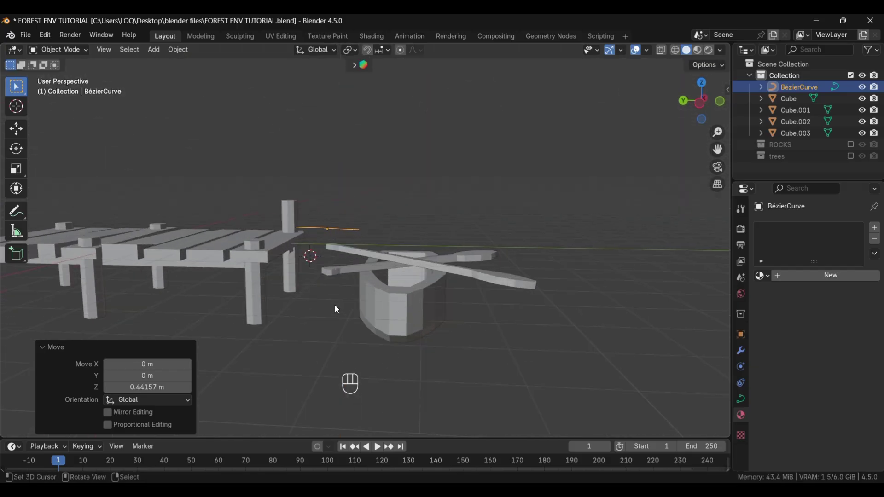
key(Tab)
alt+drag(339, 309, 451, 172)
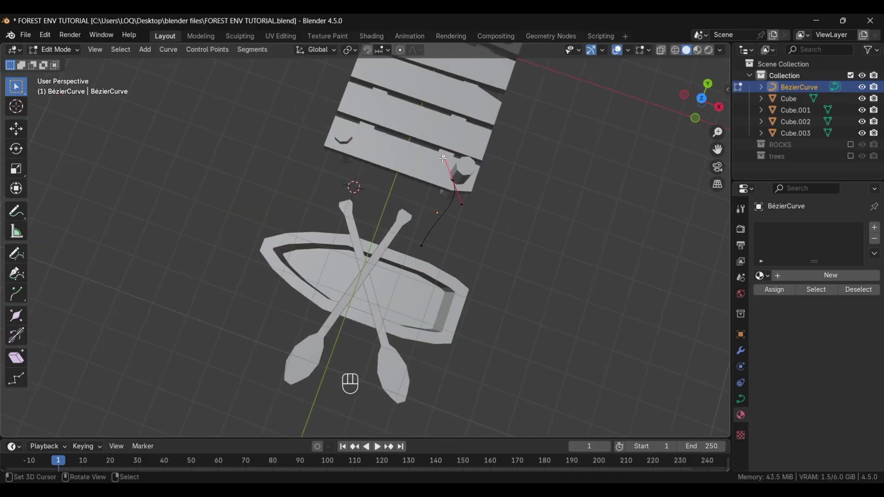
key(r)
click(459, 179)
key(g)
click(467, 178)
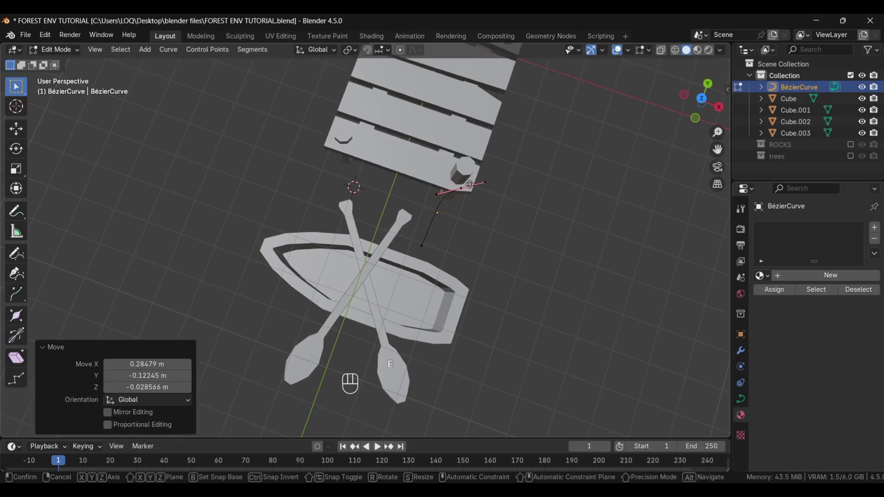
- Extrude a new control point past the tall post, rotate it toward the back, and scale its handles to 0.501
key(e)
click(501, 164)
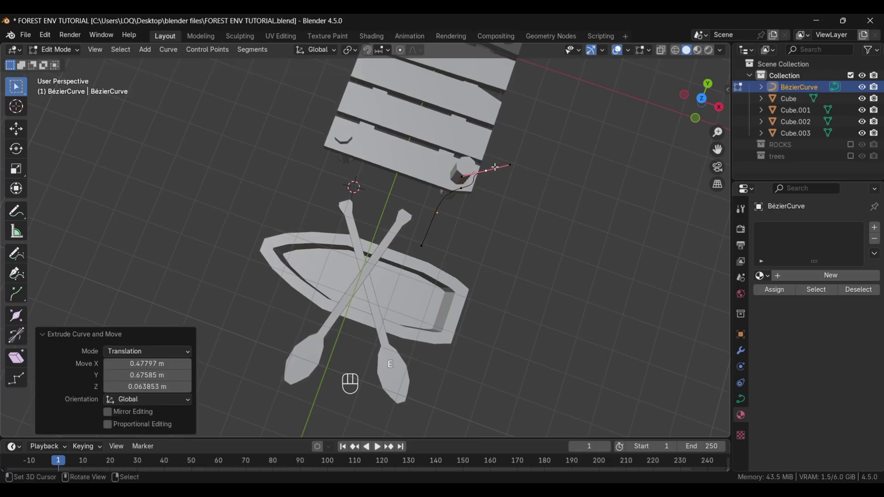
key(r)
key(g)
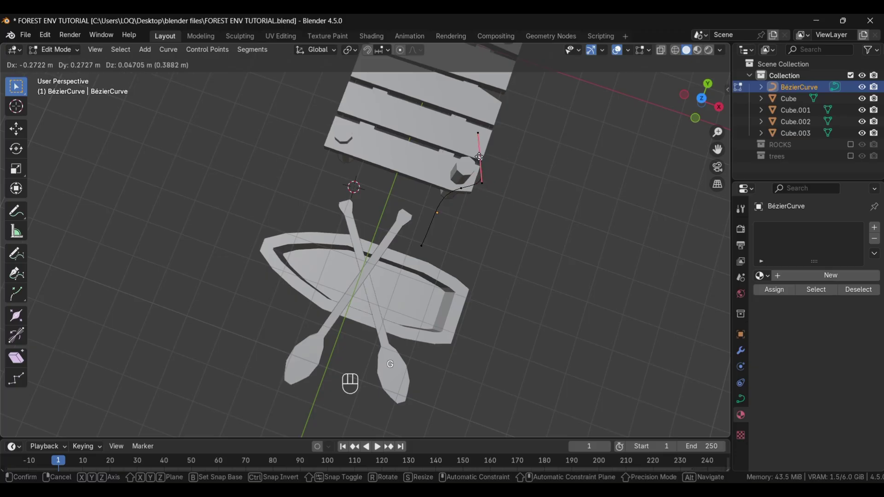
key(s)
click(460, 153)
- Move and rotate the extruded control point so the curve wraps tightly behind the tall post
key(g)
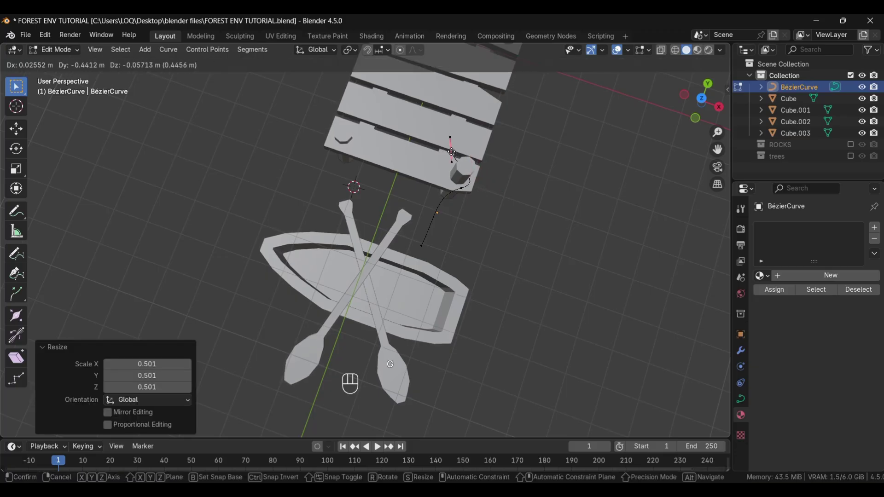
key(r)
click(431, 183)
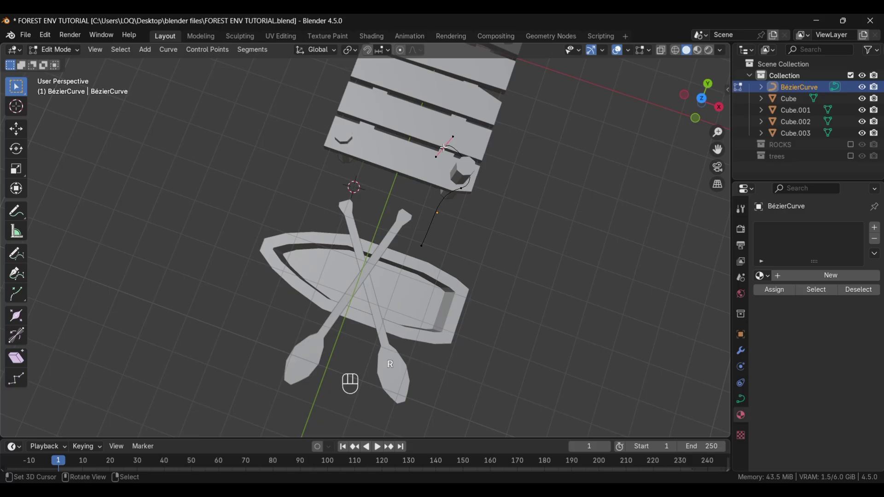
key(g)
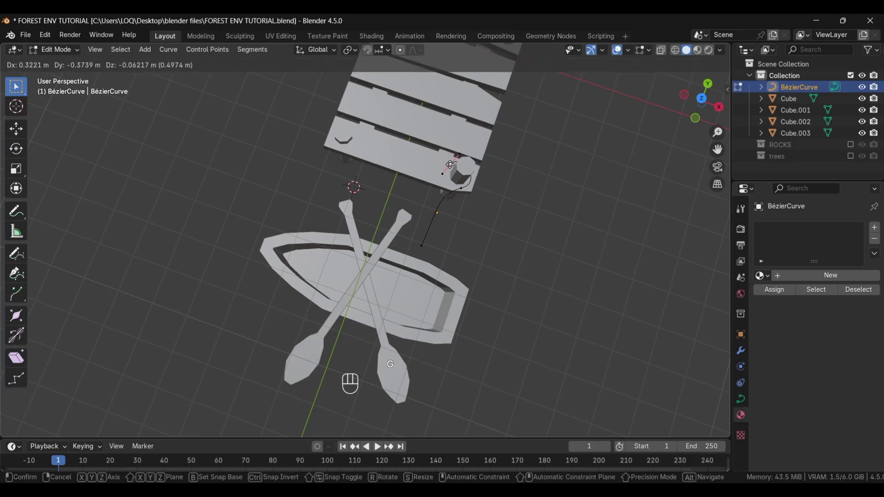
click(451, 165)
- Extrude another control point forward around the post and position it across the rope to close the loop
key(e)
right_click(444, 197)
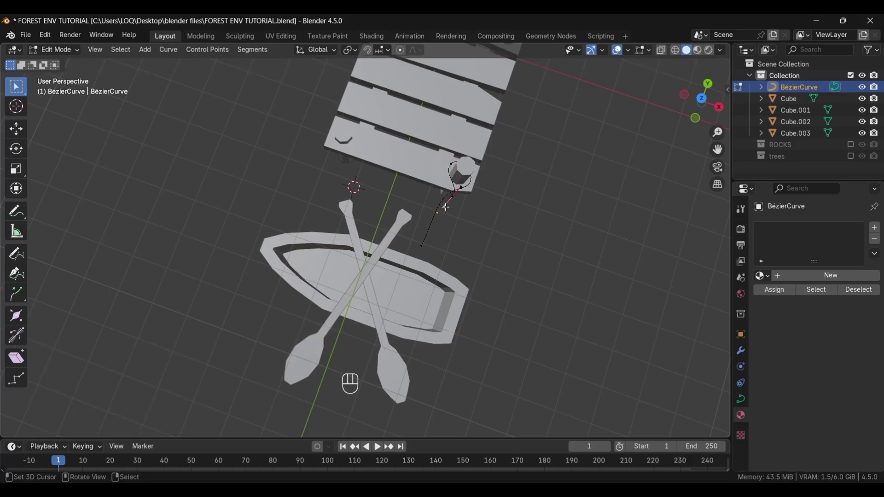
key(g)
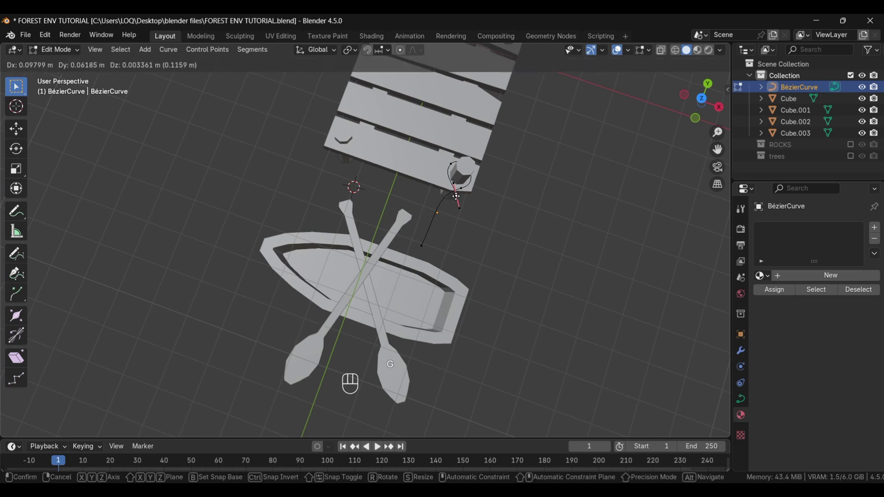
click(460, 204)
- Extrude the curve's boat-side end point about 1.4 m into the boat
click(421, 246)
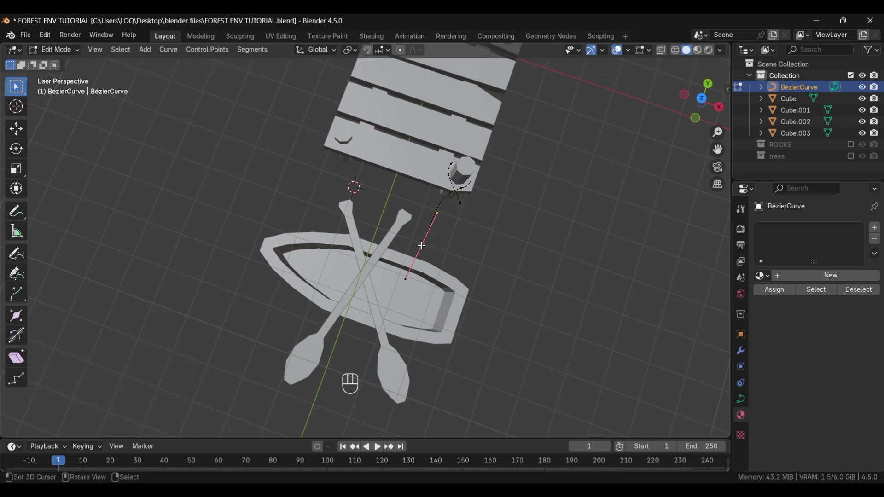
key(e)
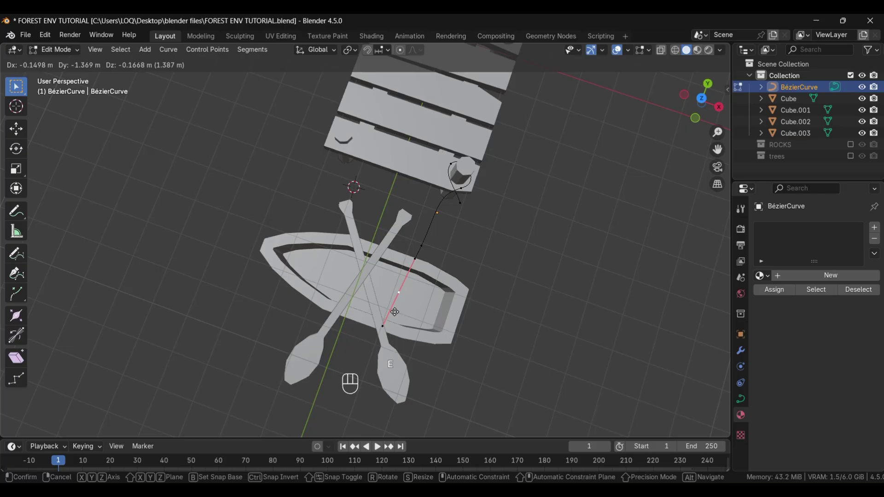
click(394, 312)
- Rotate the new end point 2.67° and lower it about 0.93 m along Z to the boat's rim
middle_drag(395, 312, 457, 221)
key(r)
click(389, 235)
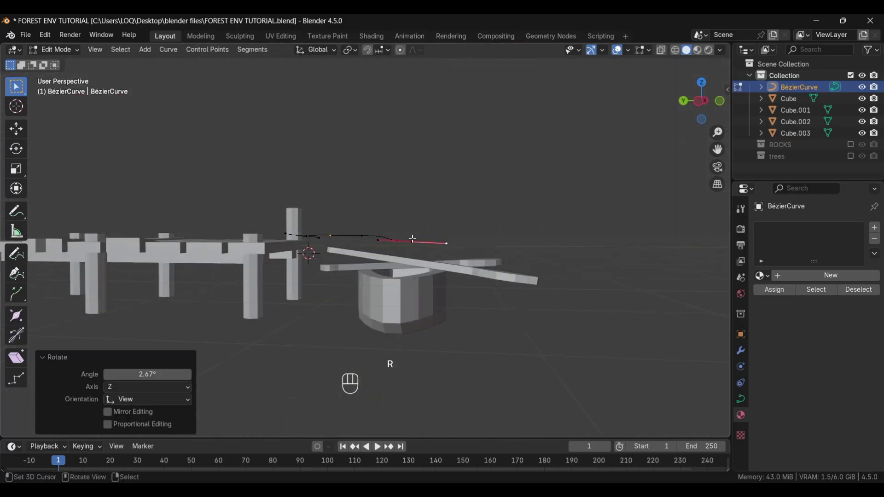
key(g)
click(405, 270)
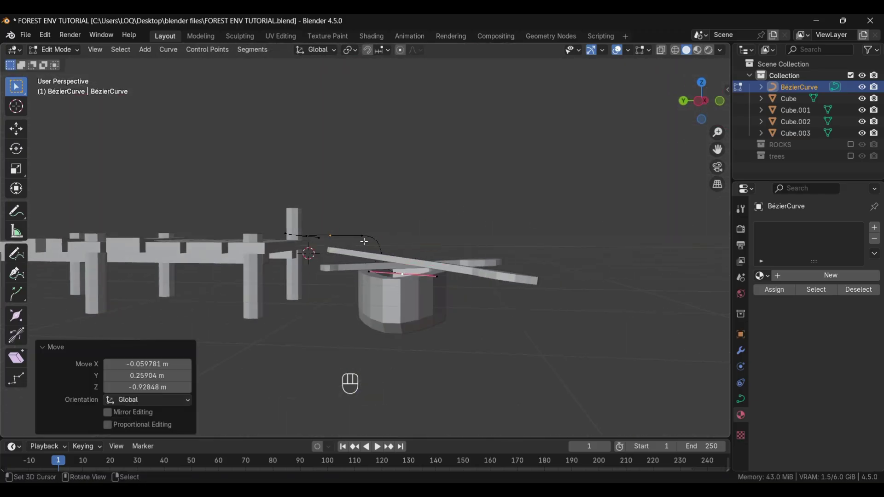
- Lower the curve's control point between the dock and the boat so the rope sags, and leave edit mode
click(363, 236)
key(g)
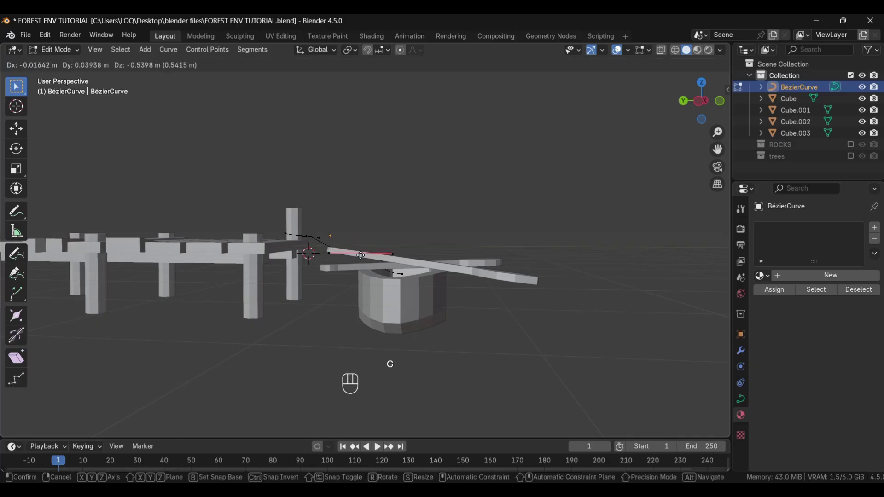
alt+middle_drag(344, 268, 184, 243)
key(g)
click(159, 267)
alt+middle_drag(318, 313, 437, 294)
right_click(410, 259)
click(393, 165)
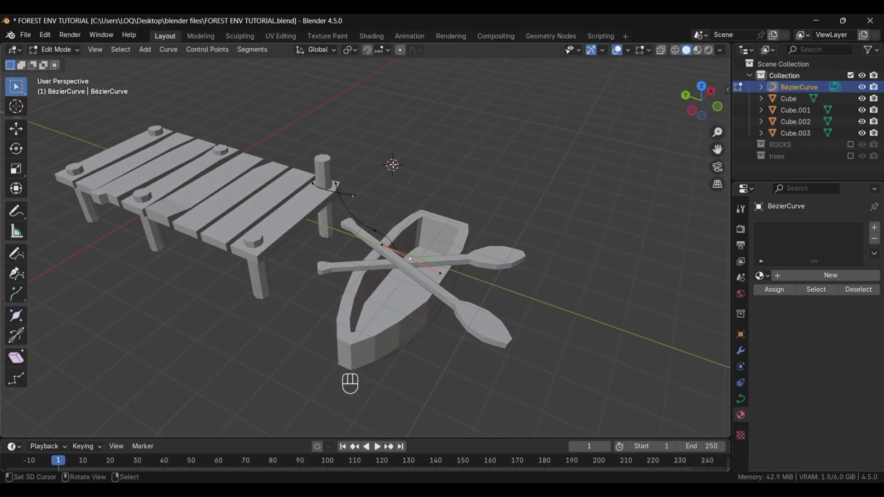
key(Tab)
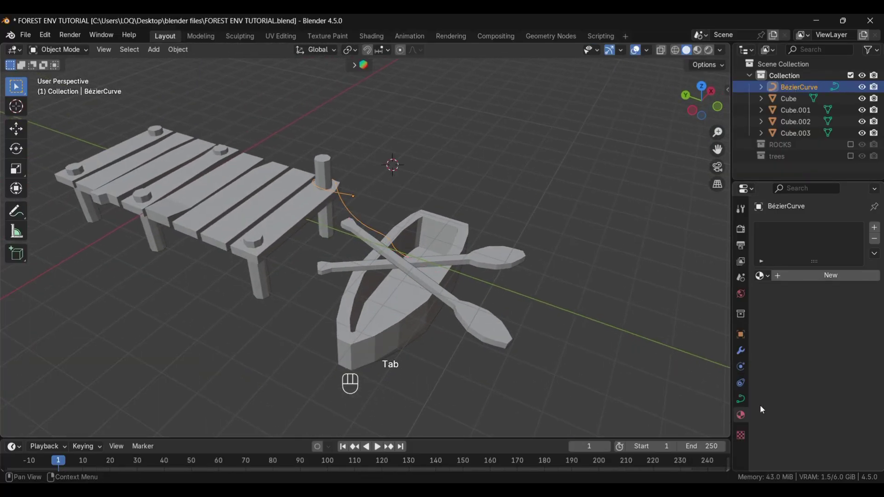
- Thicken the rope curve by setting its round bevel depth to 0.03 m
click(740, 399)
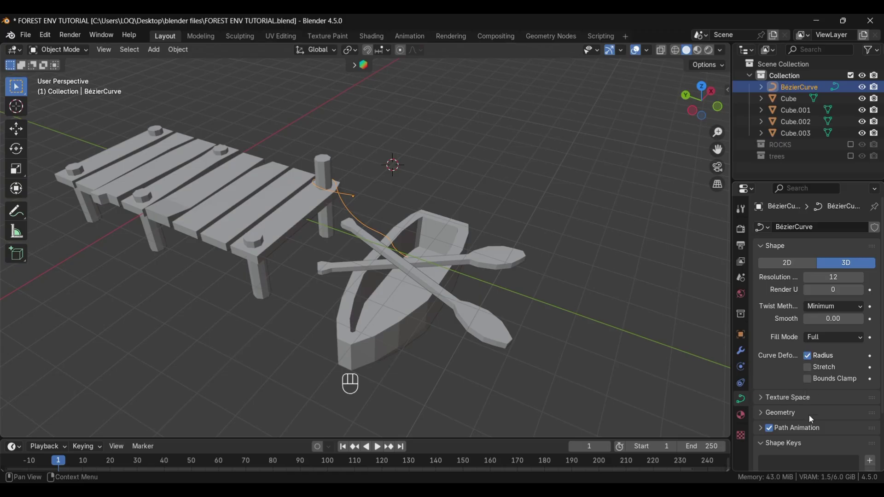
scroll(808, 417, down, 3)
click(782, 348)
scroll(801, 364, down, 3)
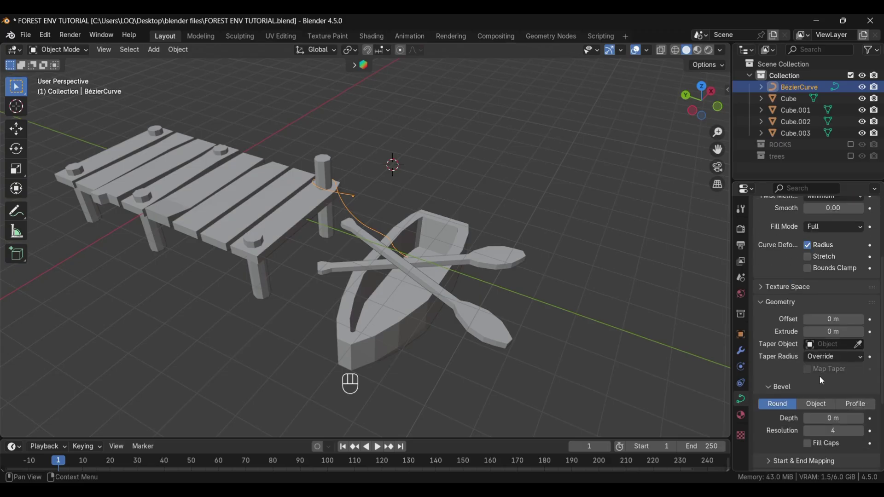
click(861, 396)
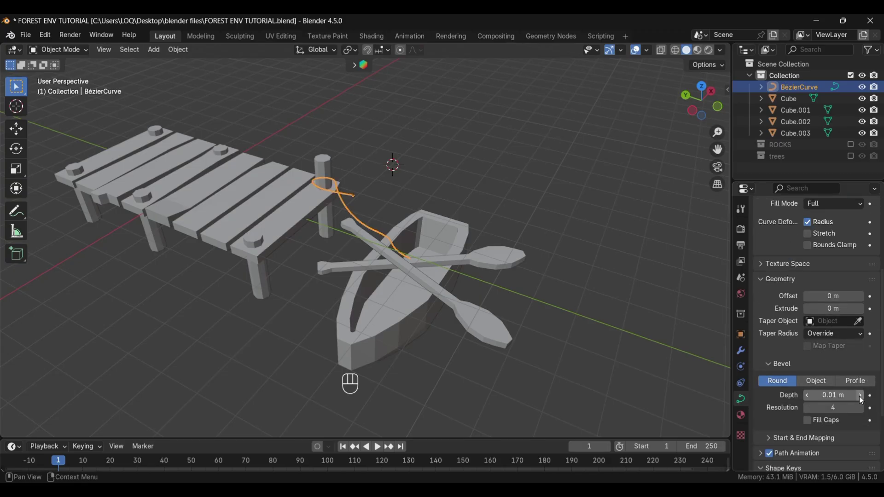
click(861, 400)
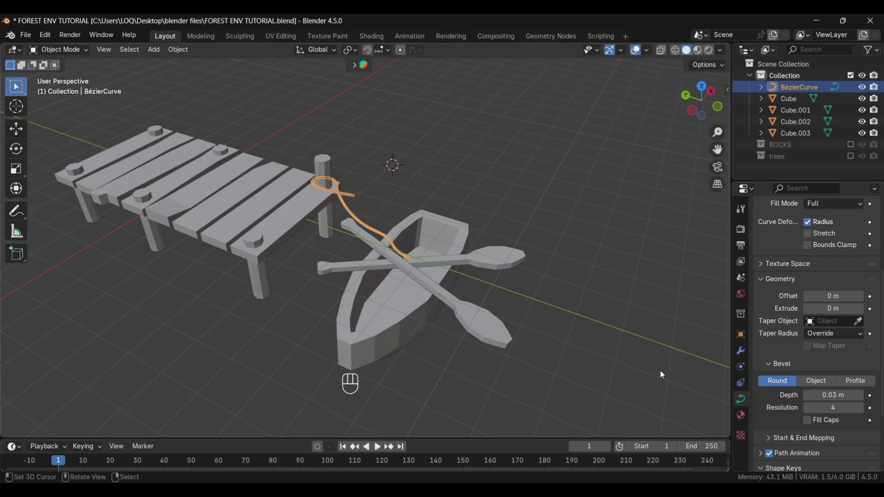
- Move the dock, boat, oars and rope into a new collection named boat and collapse it in the outliner
click(557, 331)
click(368, 228)
scroll(317, 244, up, 3)
click(321, 252)
alt+middle_drag(363, 280, 320, 246)
click(459, 325)
drag(187, 171, 389, 358)
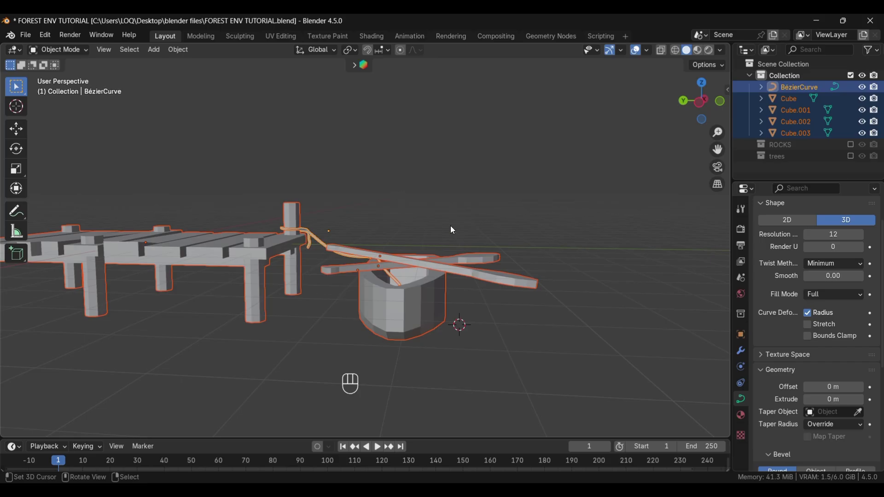
key(m)
click(432, 206)
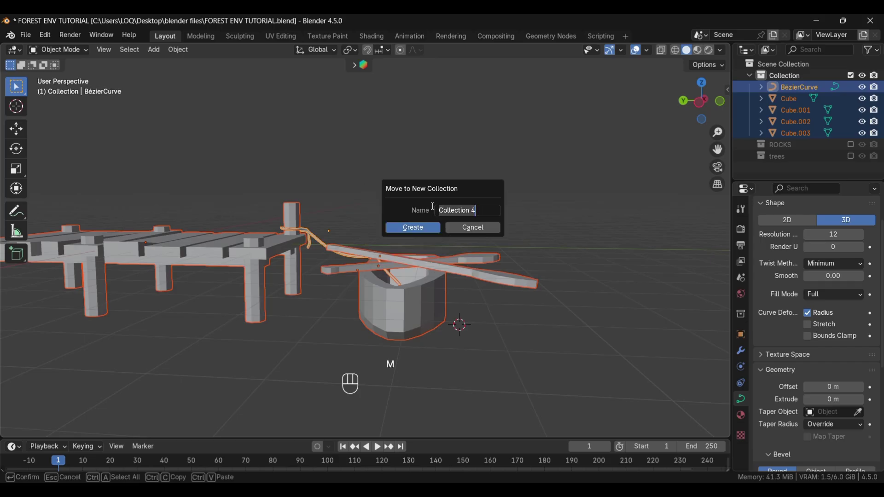
text(boat)
click(411, 227)
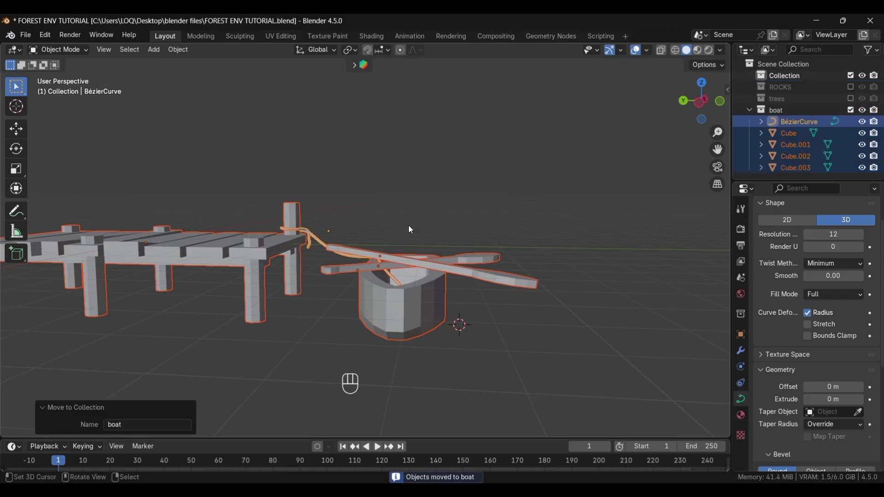
click(749, 111)
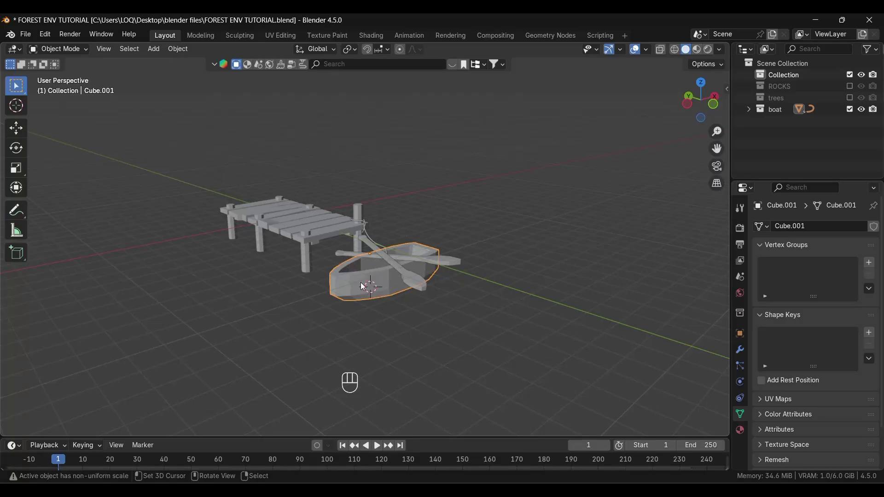
- Switch to the Shading workspace and create a new material for the boat named wood material
click(365, 36)
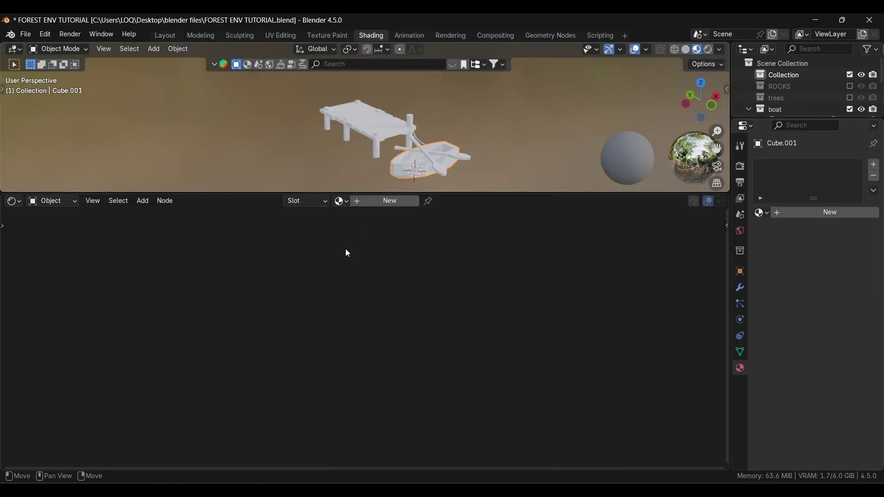
click(361, 203)
double_click(377, 201)
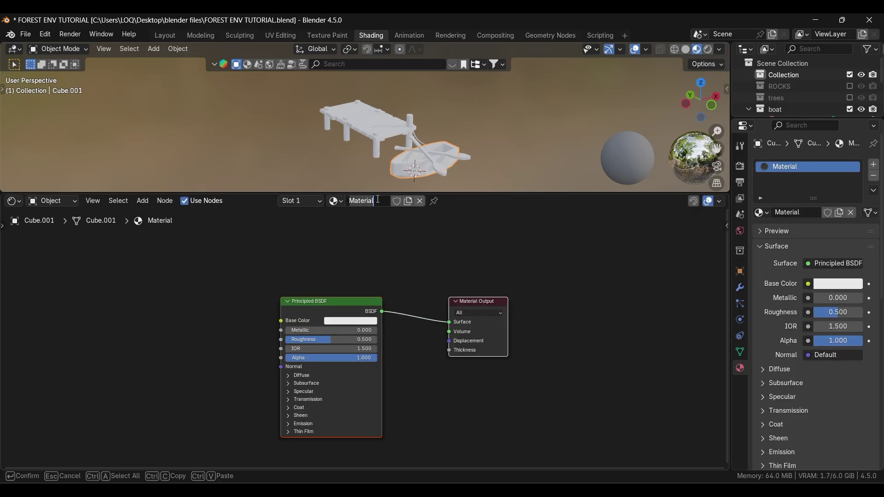
text(w)
text(ood materiz)
text(l)
key(Return)
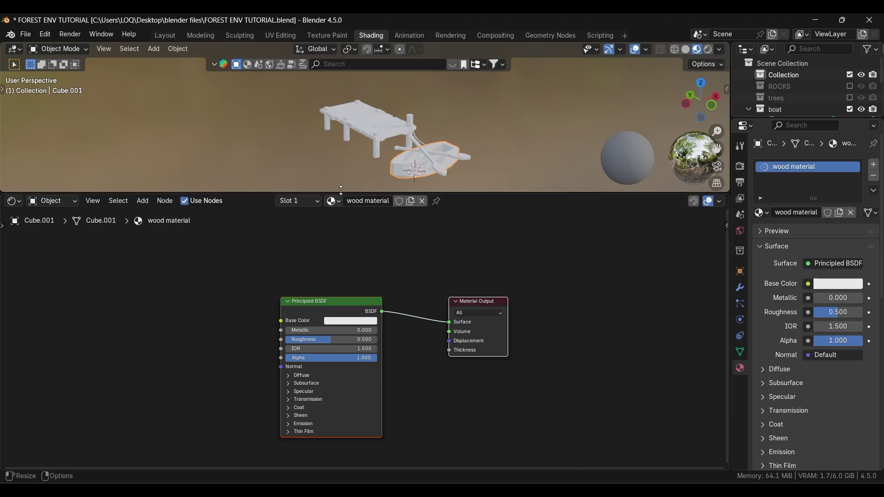
- Assign the existing wood material to both oars and the dock, and reselect the boat
click(441, 170)
click(340, 201)
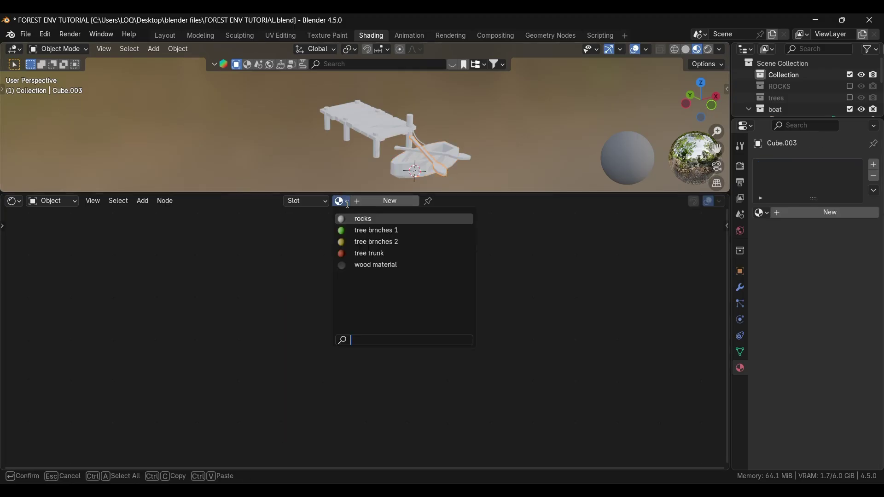
click(368, 265)
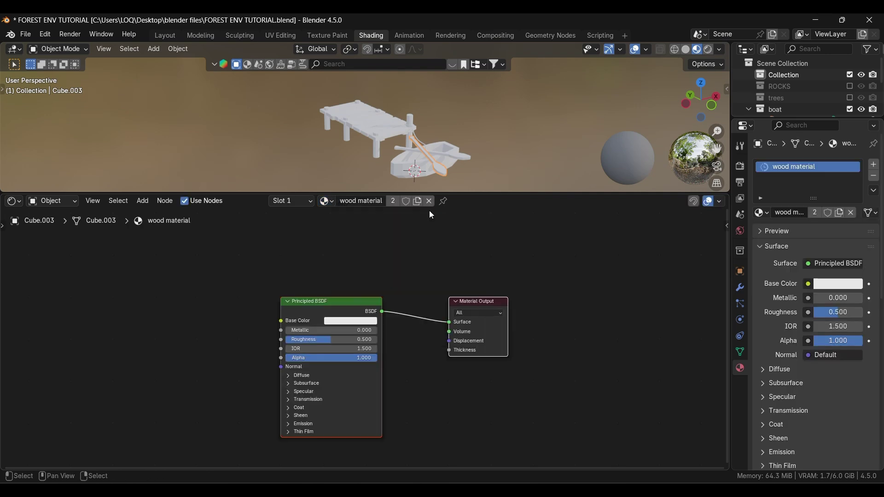
click(468, 155)
click(343, 201)
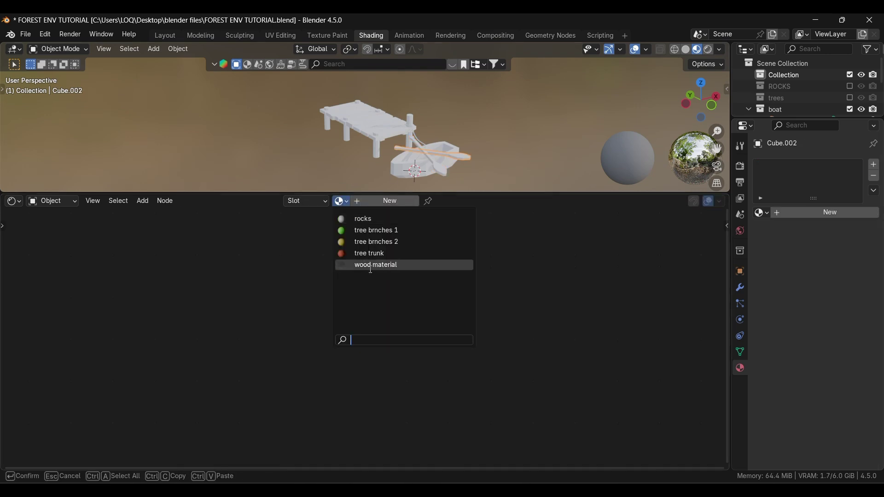
click(369, 263)
click(393, 138)
click(341, 202)
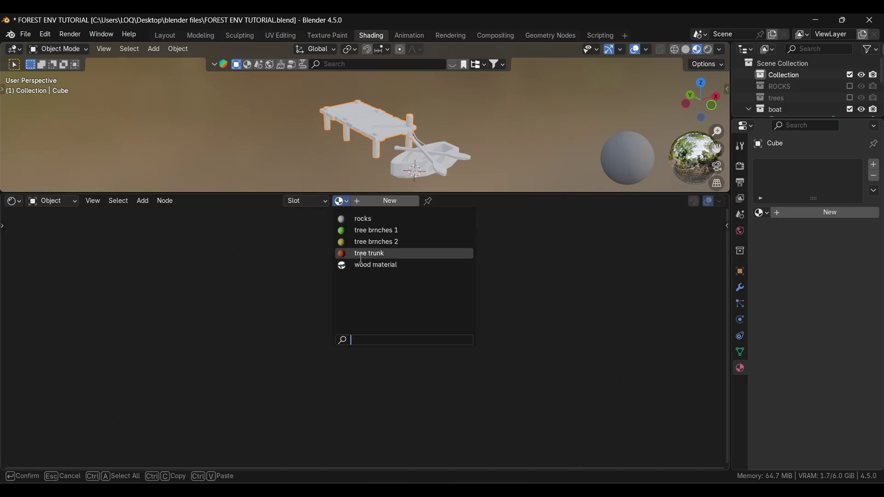
click(364, 264)
click(437, 159)
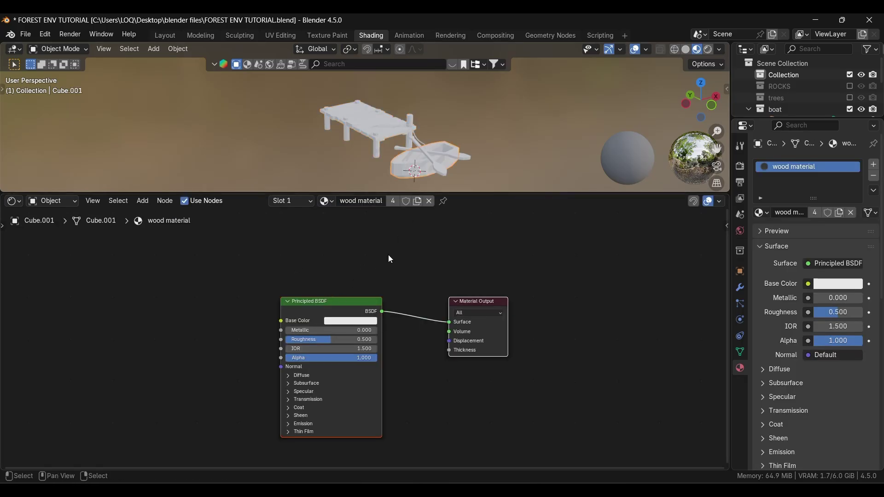
- Check in the preferences whether the Node Wrangler add-on is enabled
click(44, 34)
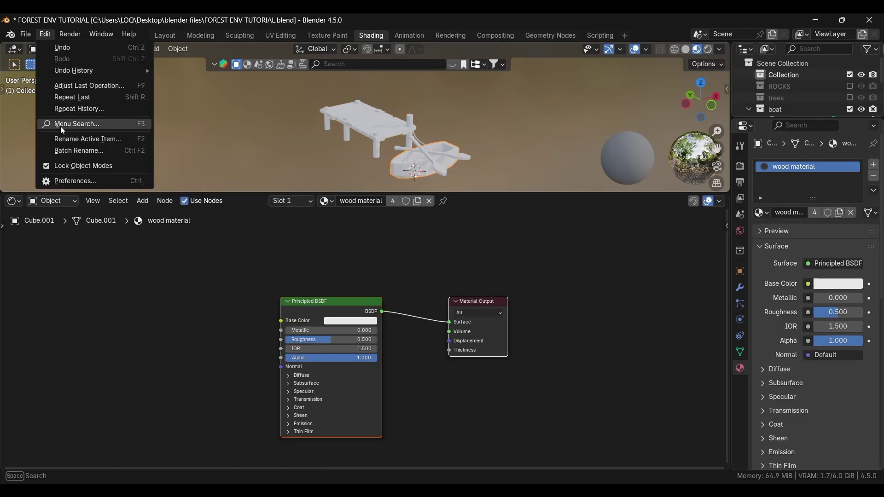
click(67, 183)
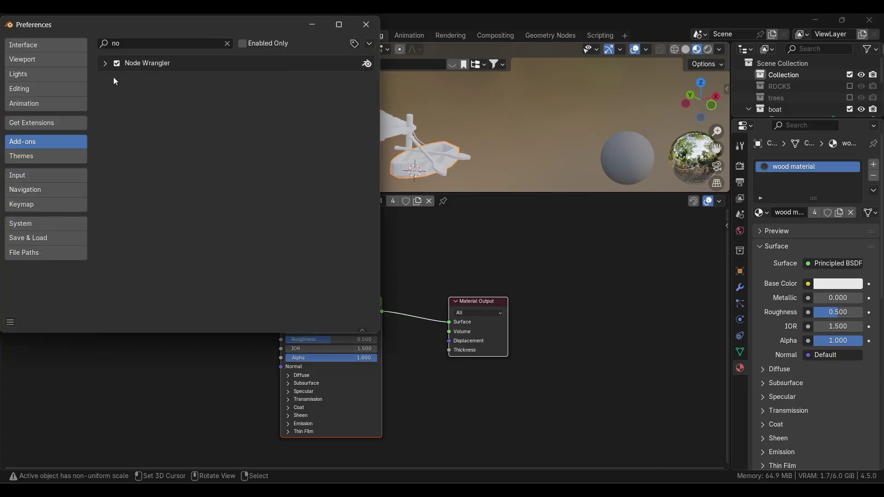
click(366, 25)
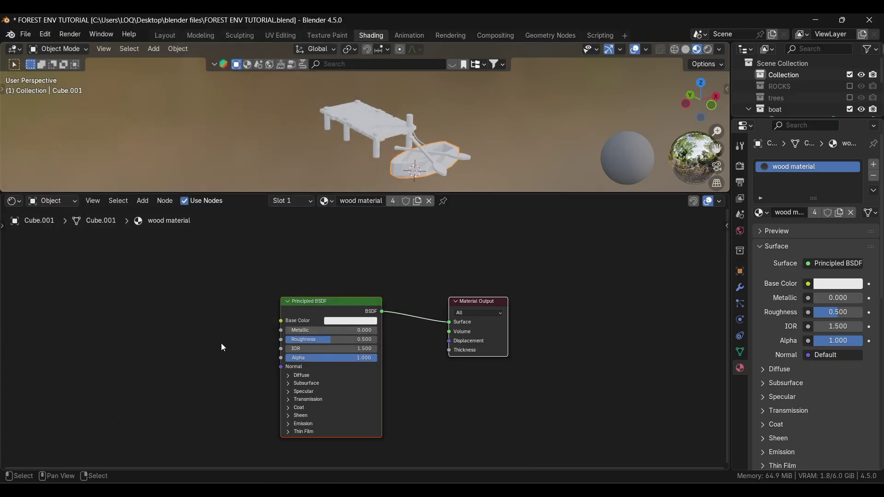
- Add a Noise Texture node beside the Principled BSDF in the wood material
middle_drag(214, 315, 300, 295)
key(shift+a)
click(240, 315)
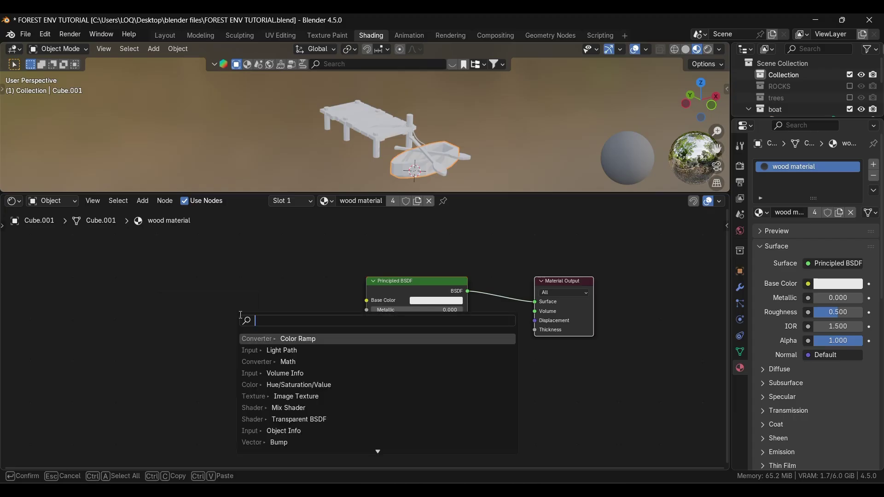
text(noise)
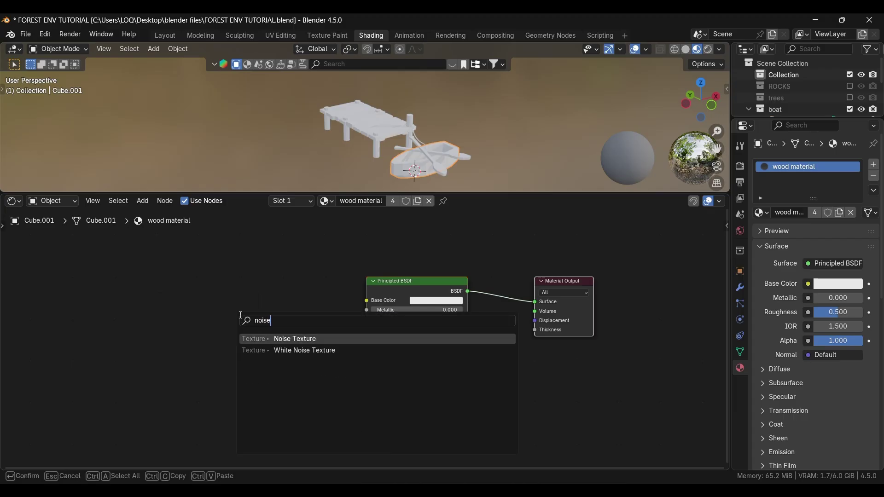
click(290, 341)
click(288, 333)
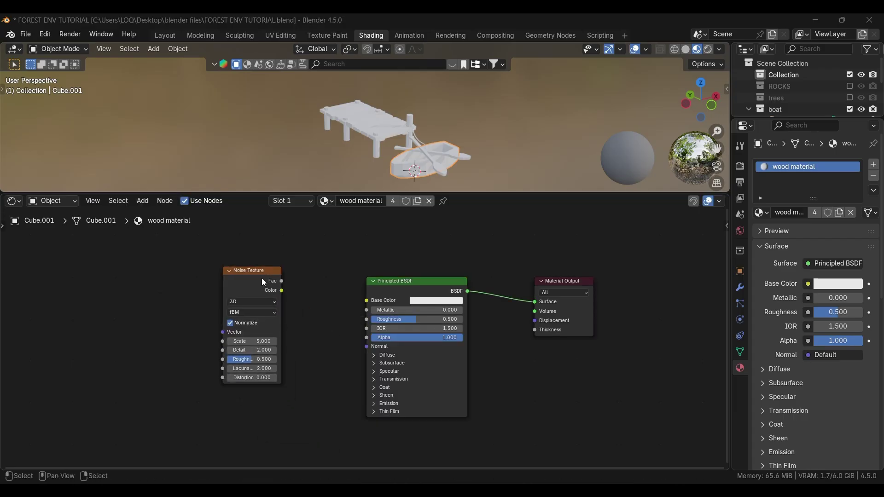
- Add UV-driven Texture Coordinate and Mapping nodes to the Noise Texture, and connect its Fac output to Base Color
click(250, 317)
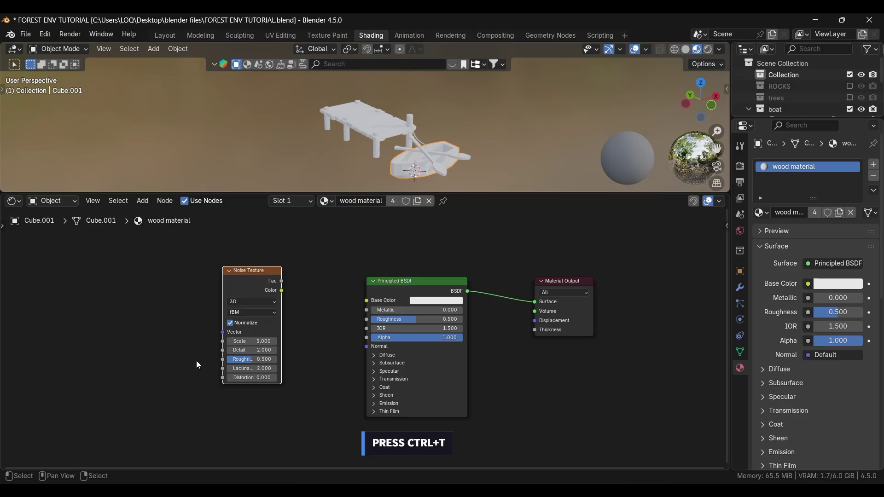
key(ctrl+t)
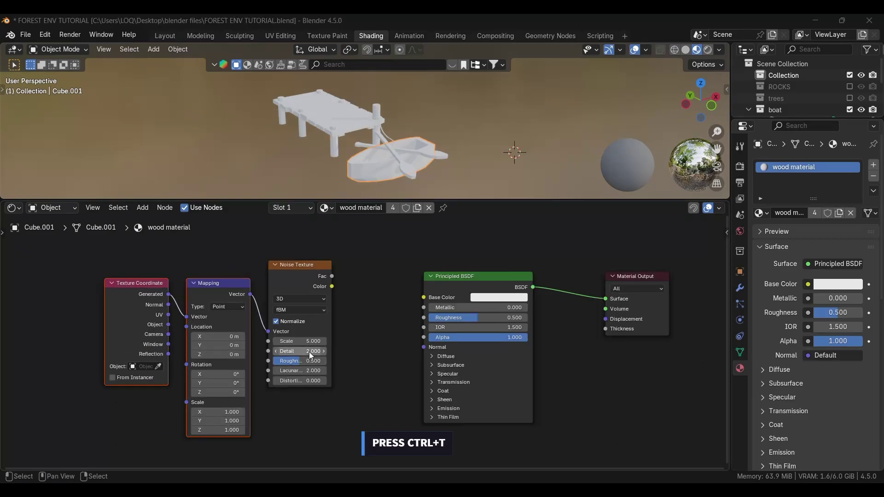
drag(169, 315, 186, 317)
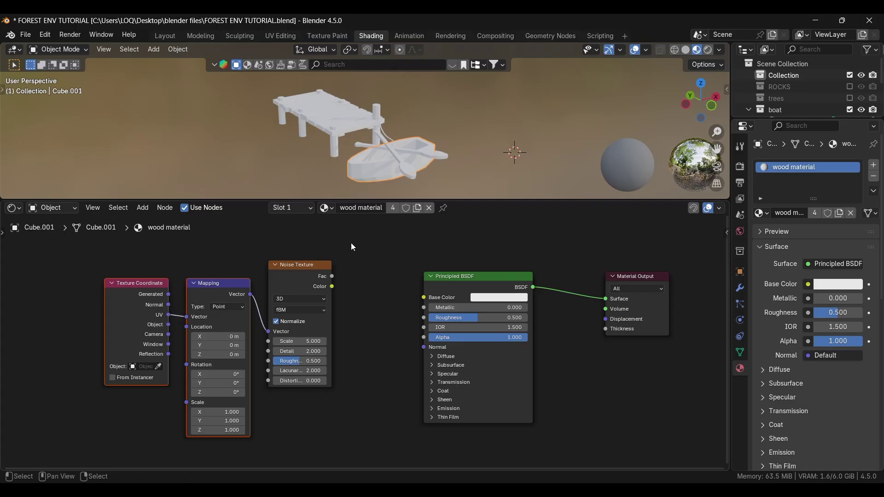
drag(332, 277, 423, 297)
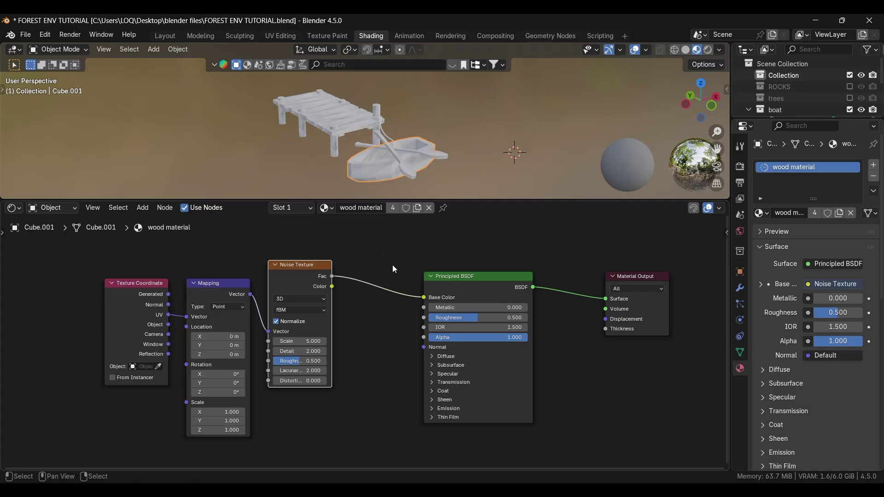
- Set the Noise Texture's scale to 7.3, detail to 3, roughness to 0.627 and distortion to 0.5
scroll(382, 182, up, 3)
alt+shift+drag(348, 181, 288, 120)
scroll(330, 186, up, 5)
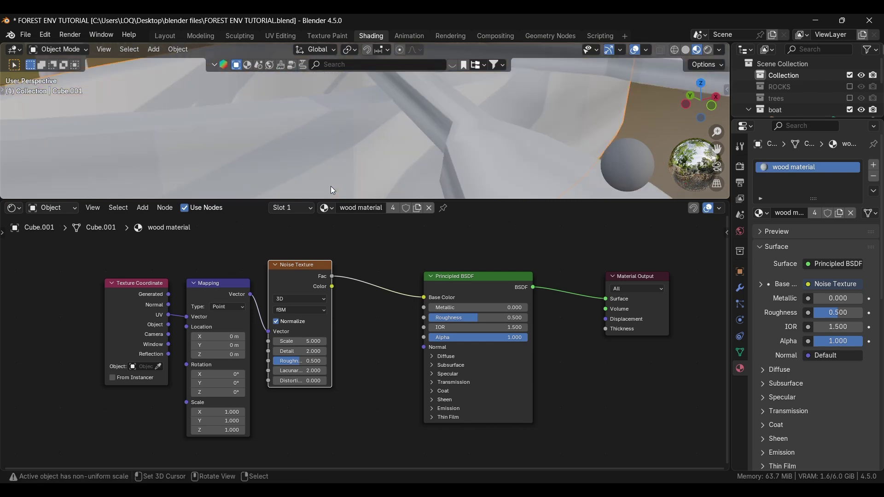
alt+scroll(329, 185, down, 3)
scroll(315, 162, down, 3)
alt+scroll(321, 162, down, 2)
scroll(342, 157, down, 2)
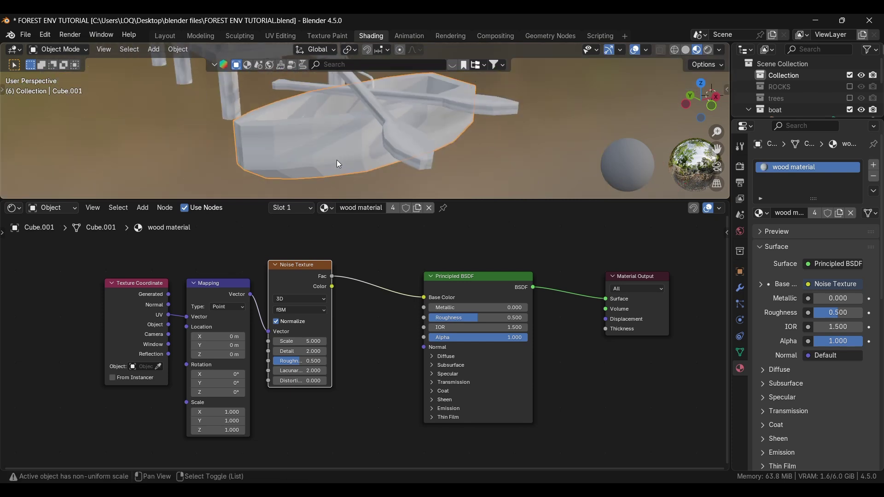
alt+shift+drag(336, 160, 356, 166)
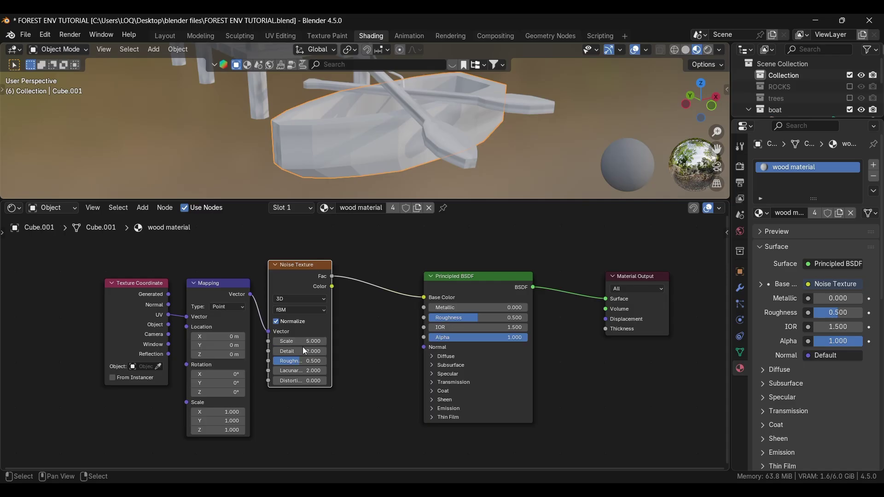
drag(305, 339, 319, 338)
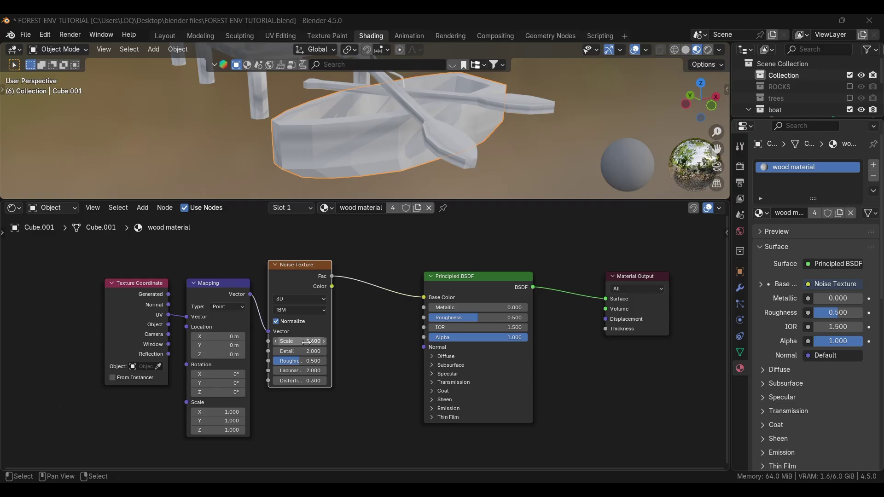
drag(300, 341, 301, 381)
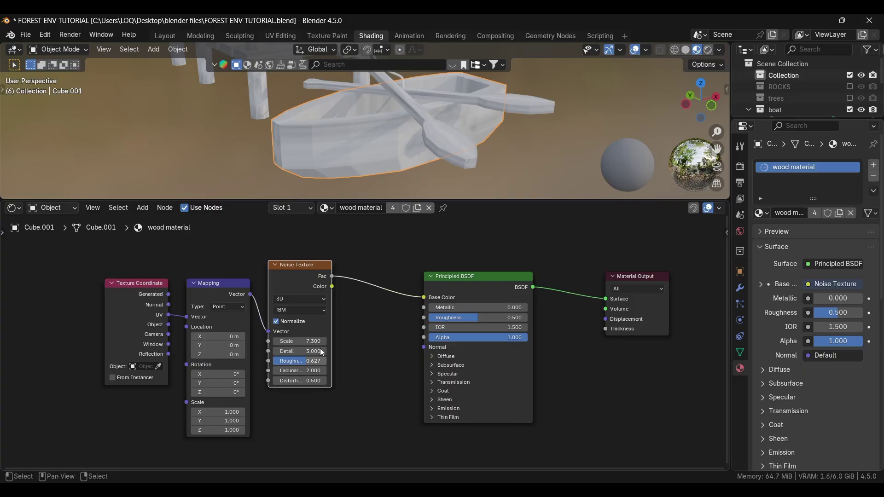
scroll(392, 129, down, 4)
mouse_move(302, 134)
shift+middle_down()
mouse_move(247, 119)
mouse_move(307, 175)
mouse_move(377, 127)
mouse_move(327, 145)
mouse_move(292, 128)
mouse_move(318, 118)
mouse_move(307, 122)
mouse_move(313, 138)
shift+middle_up()
scroll(320, 155, down, 2)
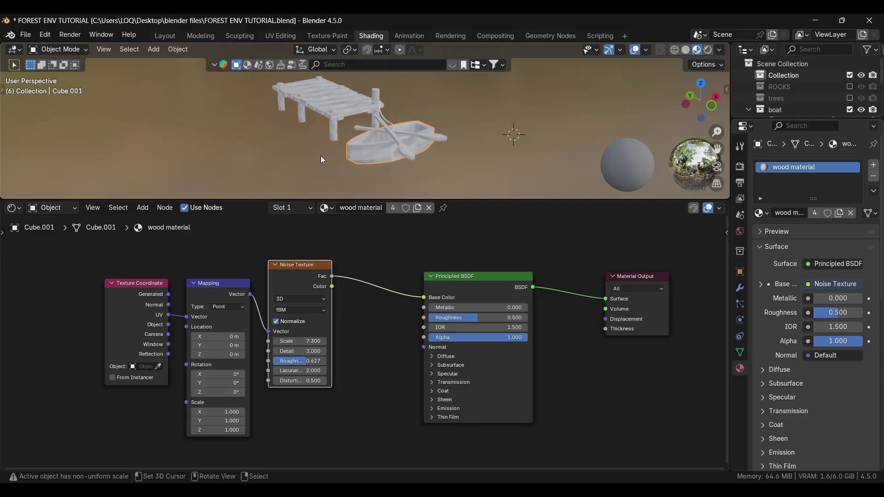
- Move the Principled BSDF aside and insert a Color Ramp node between the Noise Texture and its Base Color
drag(479, 277, 525, 275)
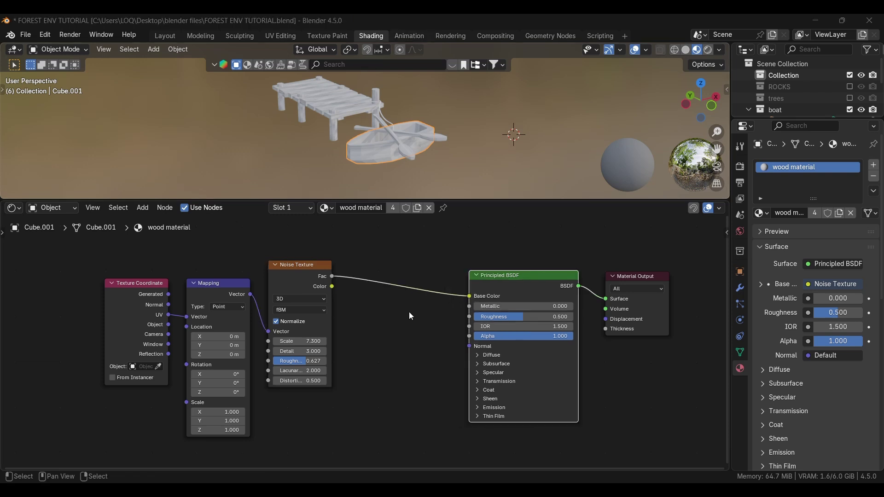
key(shift+a)
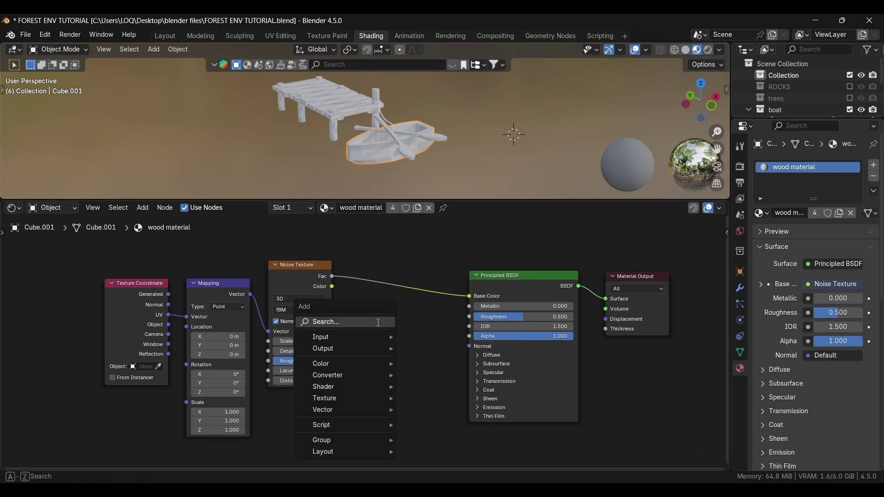
text(colo)
click(422, 390)
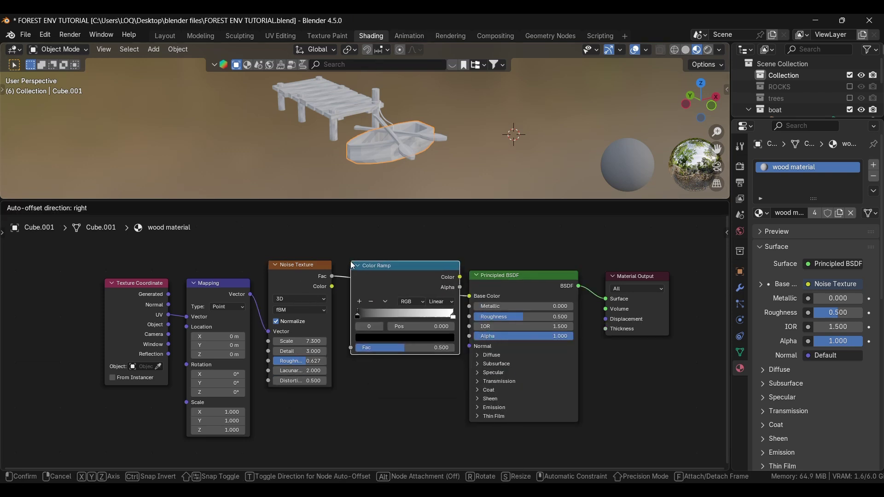
click(369, 352)
- Move the Color Ramp's white stop to position 0.527 and change its colour to orange, hex FF7400
scroll(377, 354, up, 1)
scroll(391, 361, up, 1)
middle_drag(393, 366, 383, 400)
click(486, 343)
drag(486, 345, 421, 354)
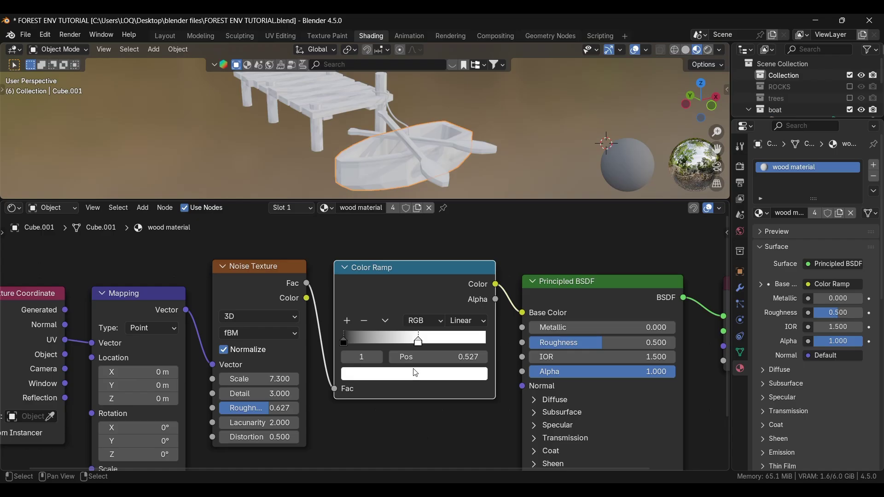
click(416, 373)
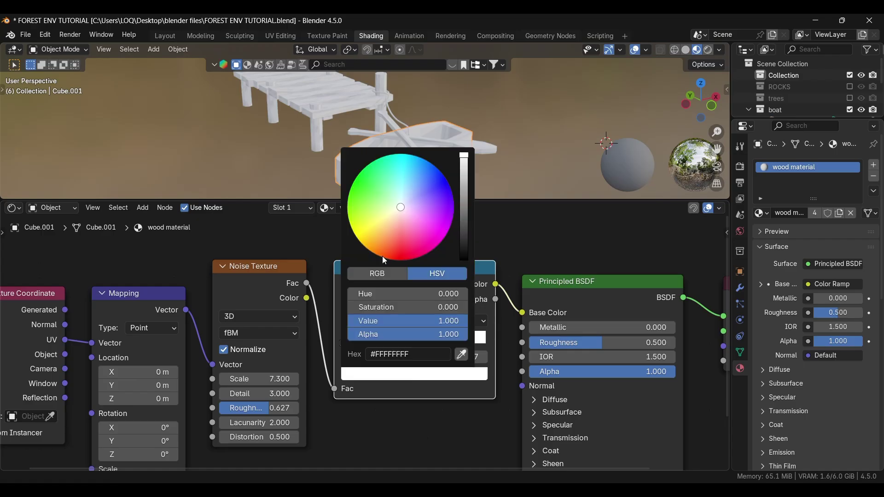
drag(382, 256, 377, 256)
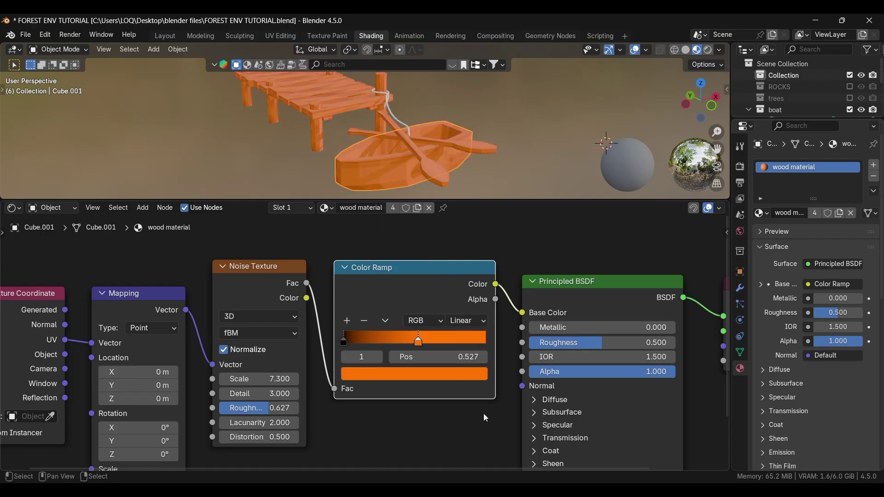
- Add another orange stop to the Color Ramp and place the two orange stops at 0.436 and 0.611
ctrl+click(429, 341)
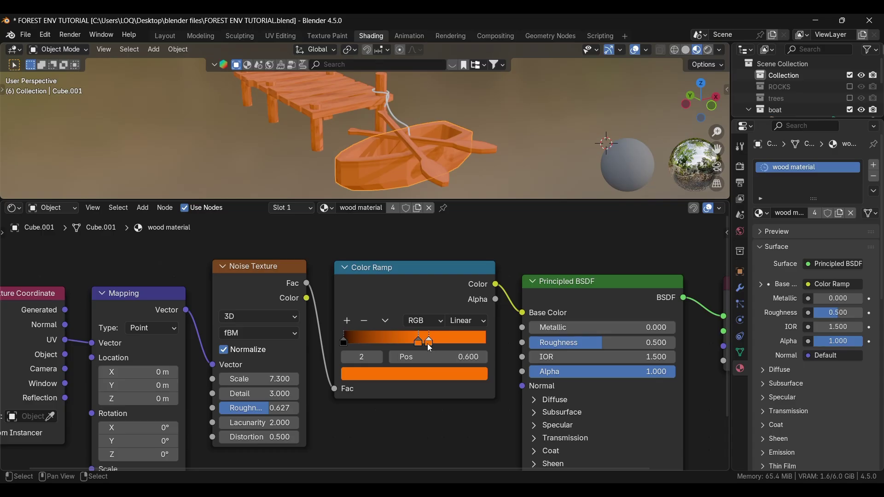
drag(427, 344, 400, 348)
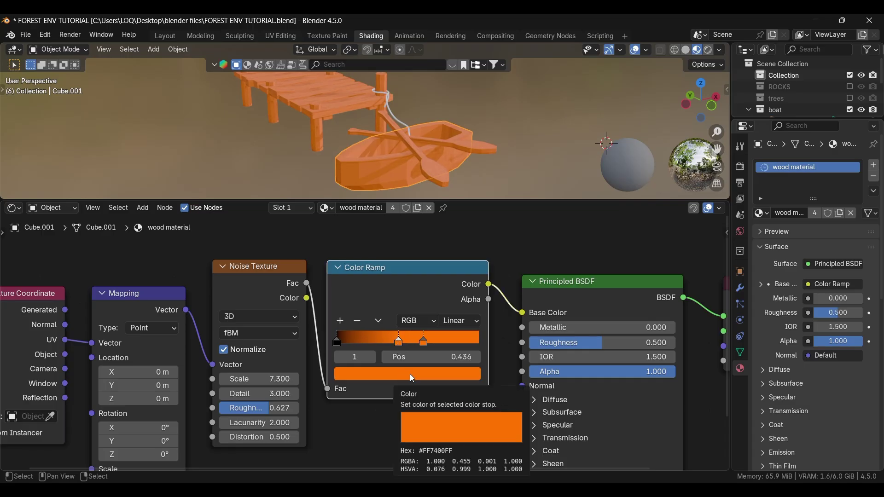
click(424, 342)
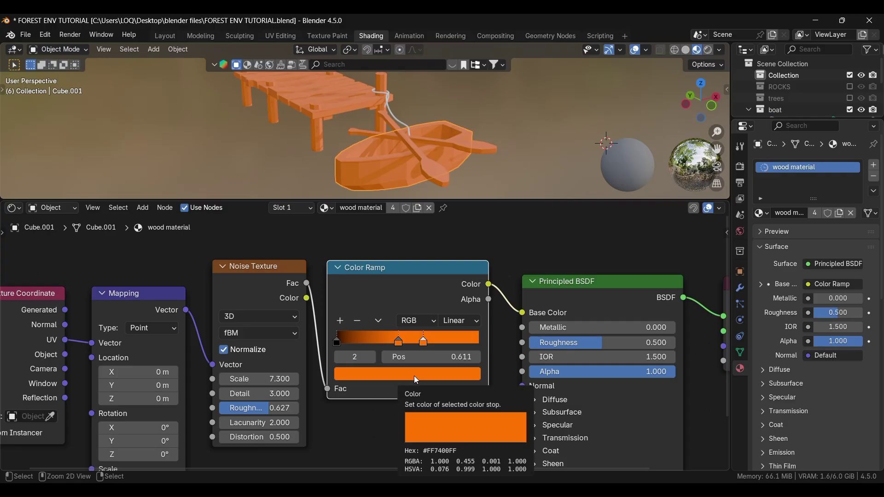
- Add a Color Ramp stop between black and orange at about 0.156 and darken it to brown, hex 6F3100
ctrl+click(359, 341)
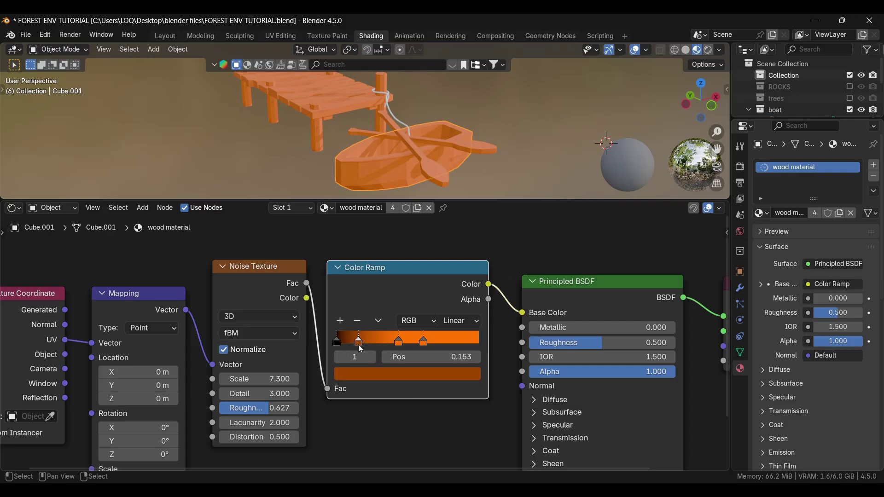
click(389, 374)
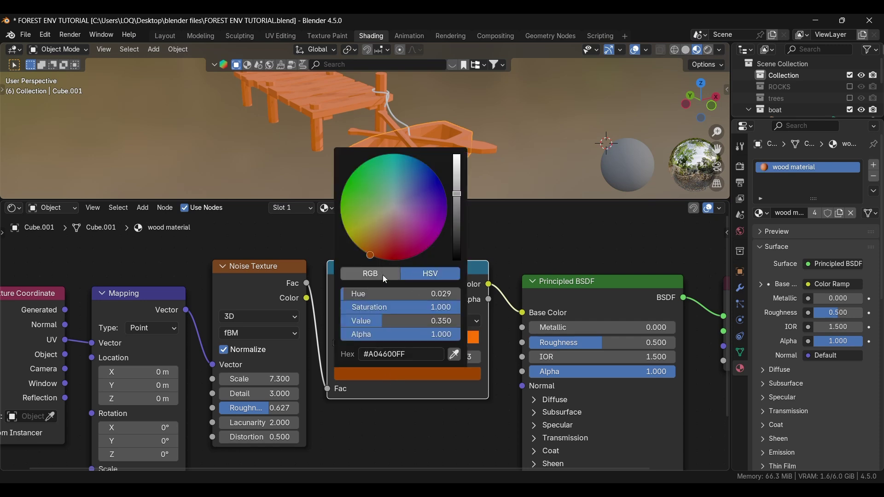
drag(455, 224, 458, 229)
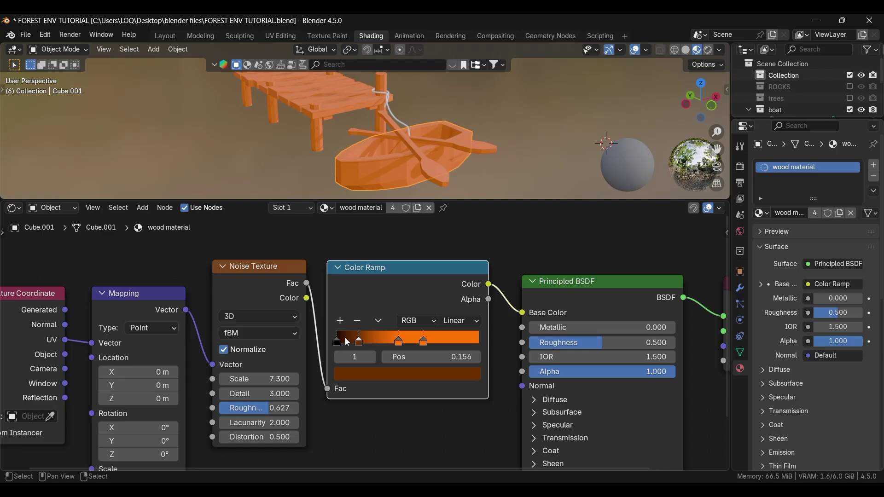
- Move the black stop to position 0.055 and recolour it very dark reddish brown, hex 210701
drag(339, 342, 344, 342)
click(364, 375)
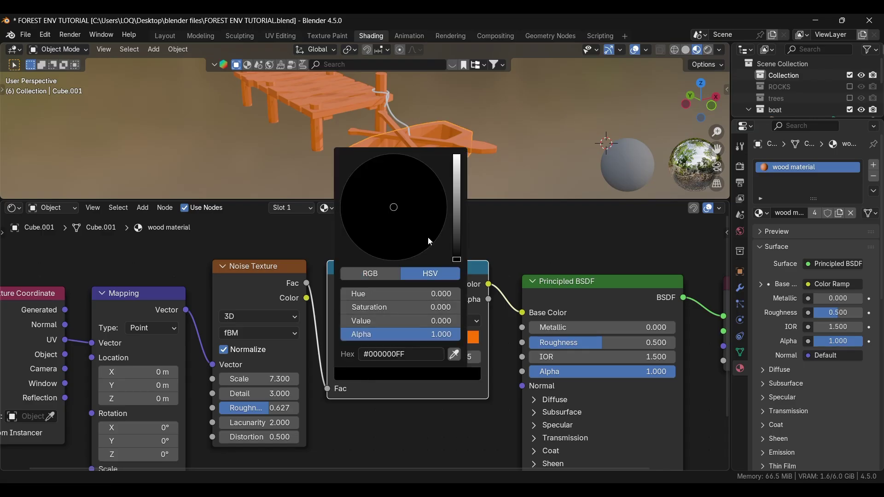
click(457, 251)
click(384, 258)
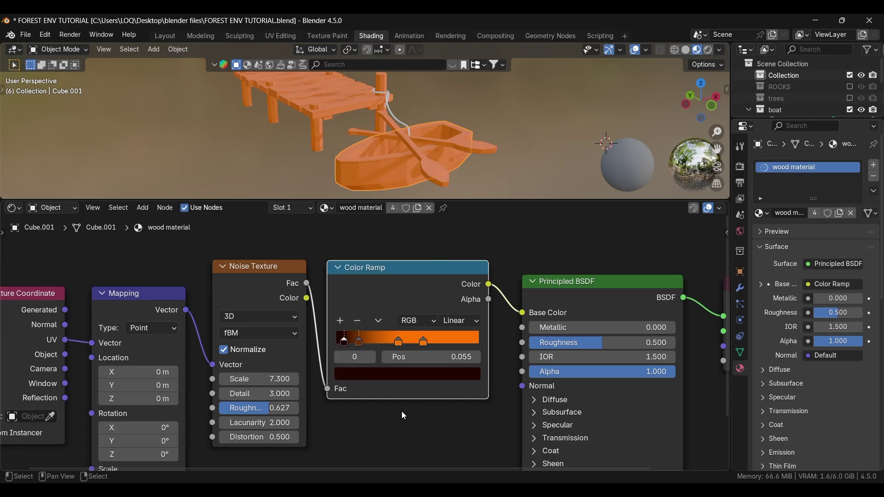
- Shift the orange stops toward the dark end, the upper one to 0.484, and add two stops at 0.560 and 0.738
mouse_move(420, 351)
mouse_down()
mouse_move(391, 347)
mouse_move(406, 347)
mouse_up()
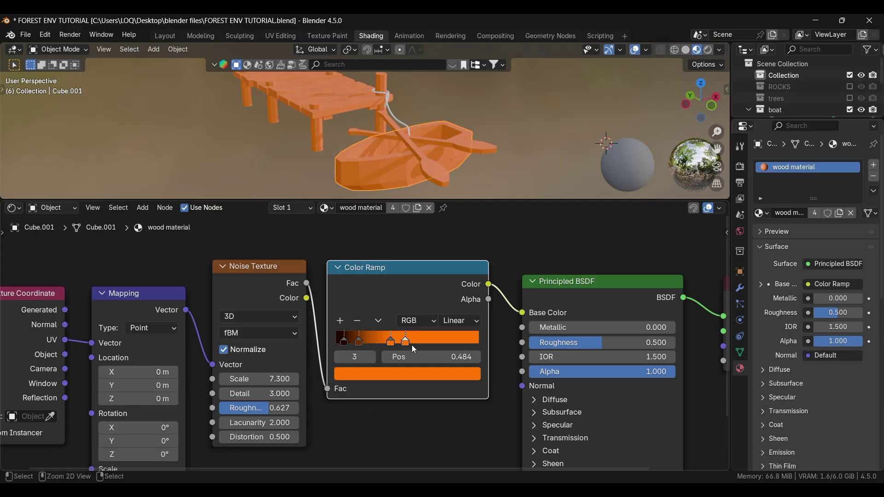
ctrl+click(413, 341)
drag(412, 342, 441, 341)
ctrl+click(428, 342)
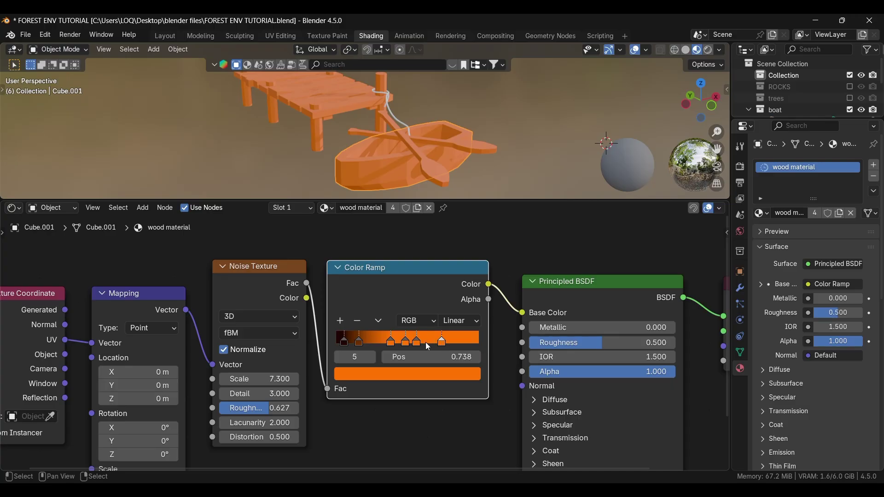
- Copy the first stop's dark colour to the stop at 0.738 and the second stop's brown to the stop at 0.560
click(343, 342)
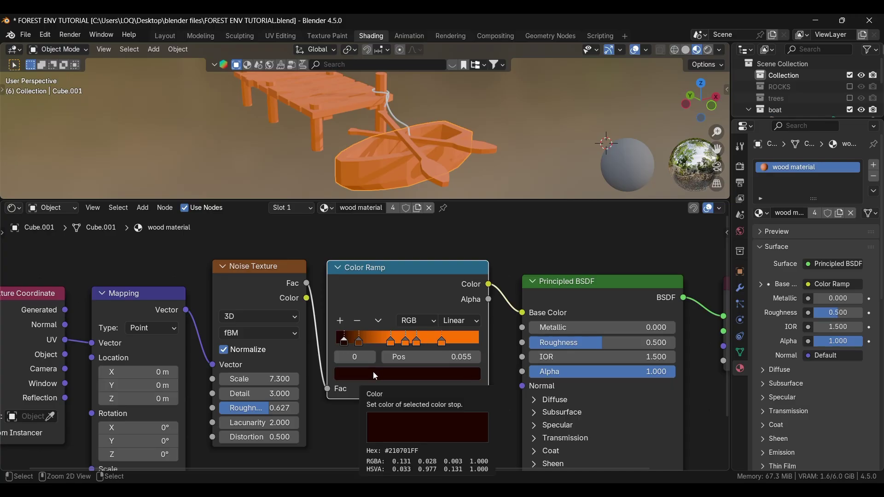
click(442, 342)
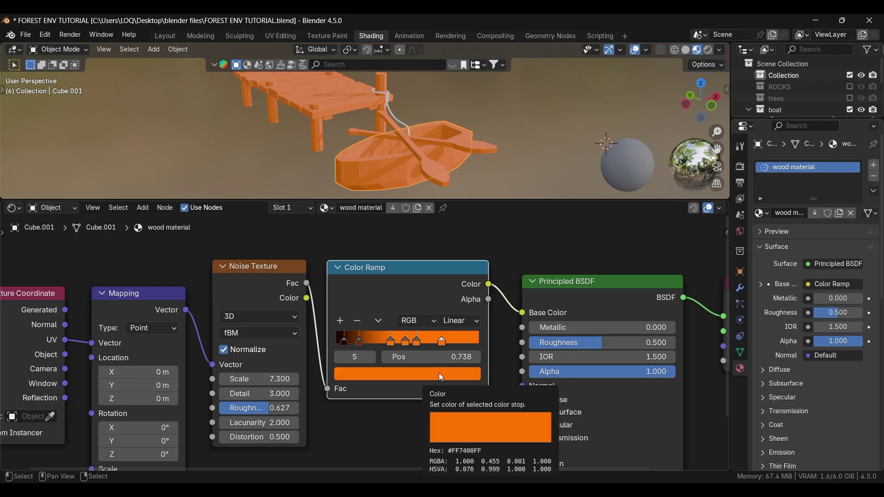
key(ctrl+v)
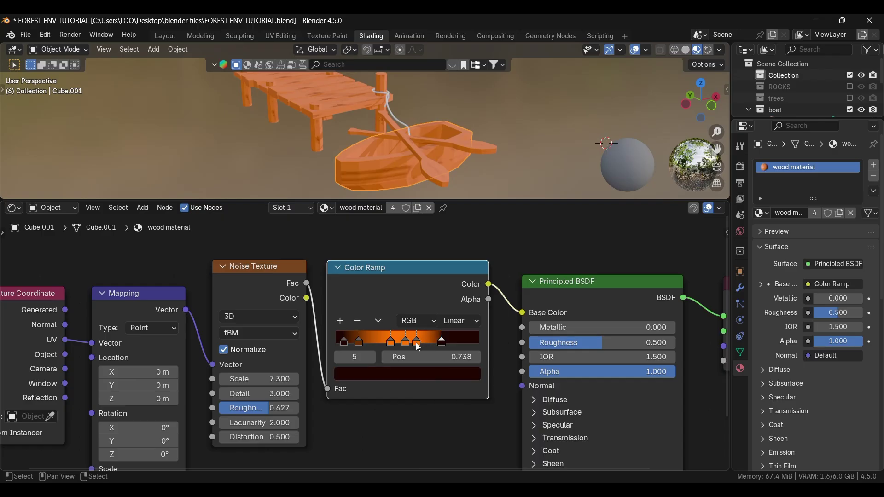
click(359, 342)
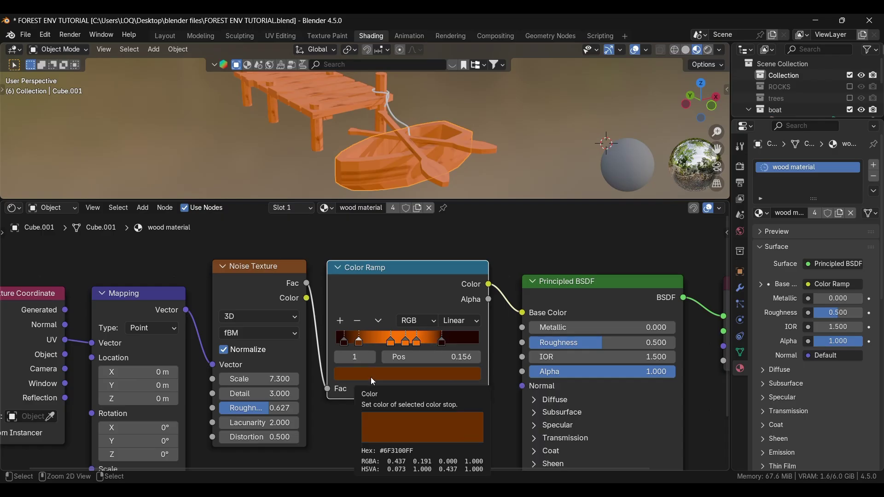
key(ctrl+c)
click(417, 342)
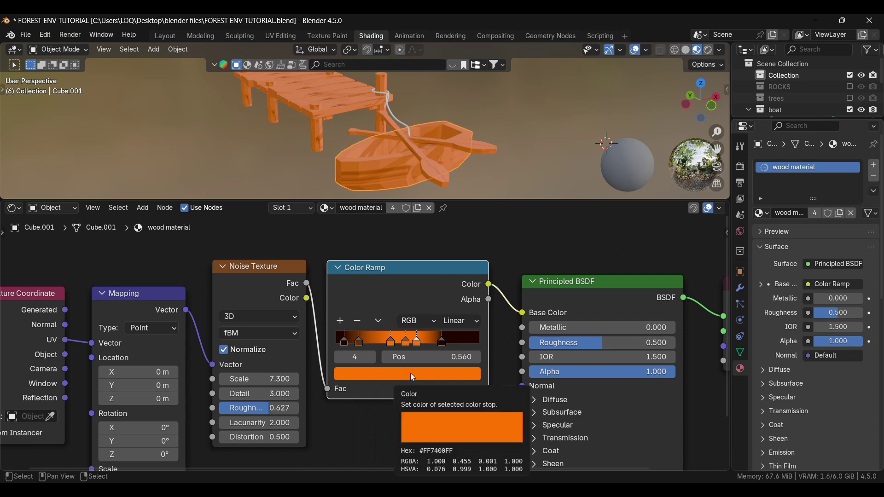
key(ctrl+v)
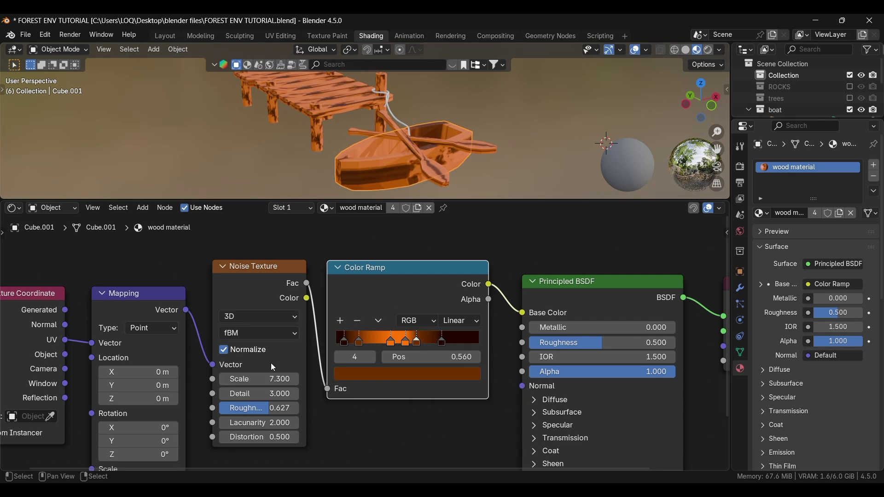
- Set the Noise Texture's scale to 7 and move the Color Ramp's last dark stop to 0.687
drag(271, 378, 227, 380)
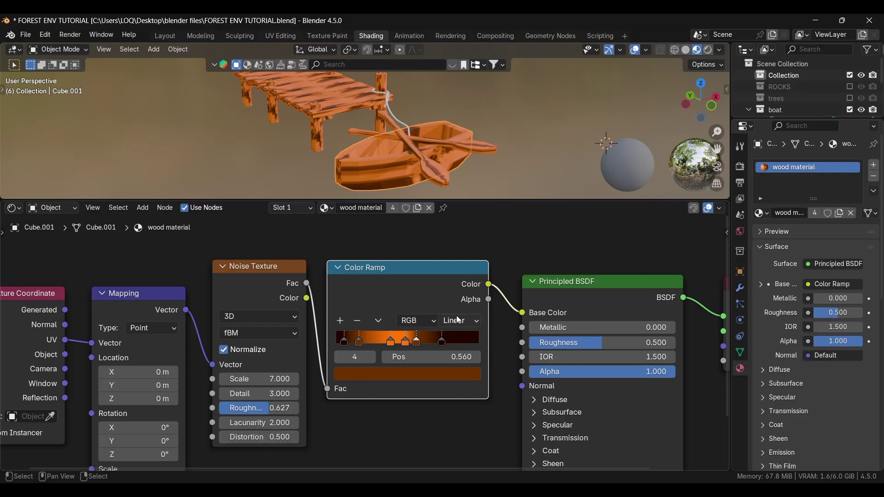
click(443, 343)
drag(445, 347, 439, 346)
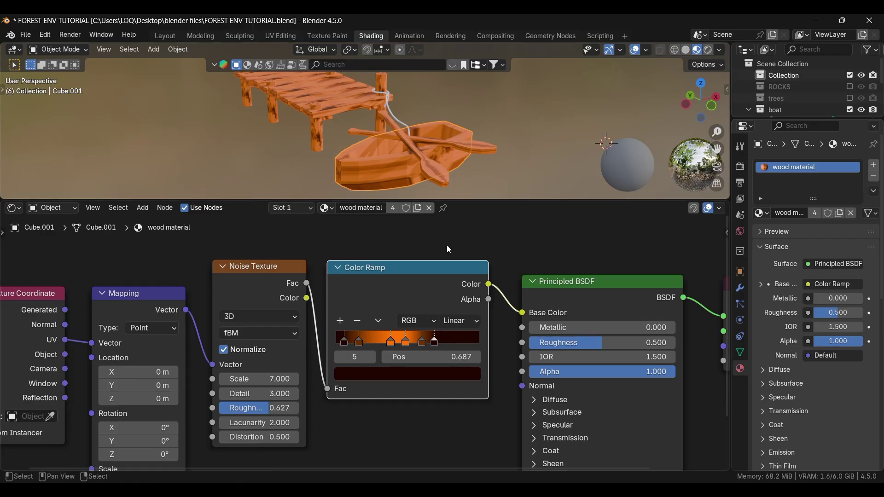
- Set the Principled BSDF's roughness to 0.616 and inspect the wood up close
scroll(397, 319, down, 3)
scroll(547, 334, up, 1)
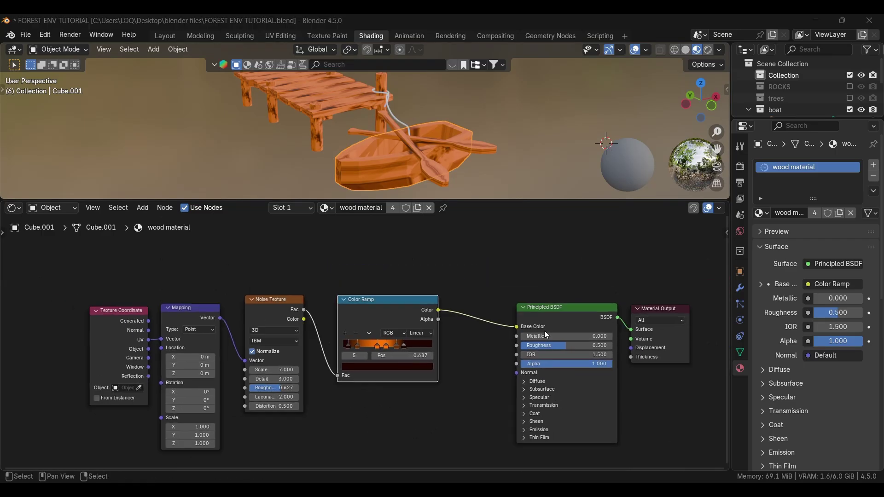
drag(554, 343, 564, 343)
scroll(366, 347, down, 1)
scroll(393, 160, up, 3)
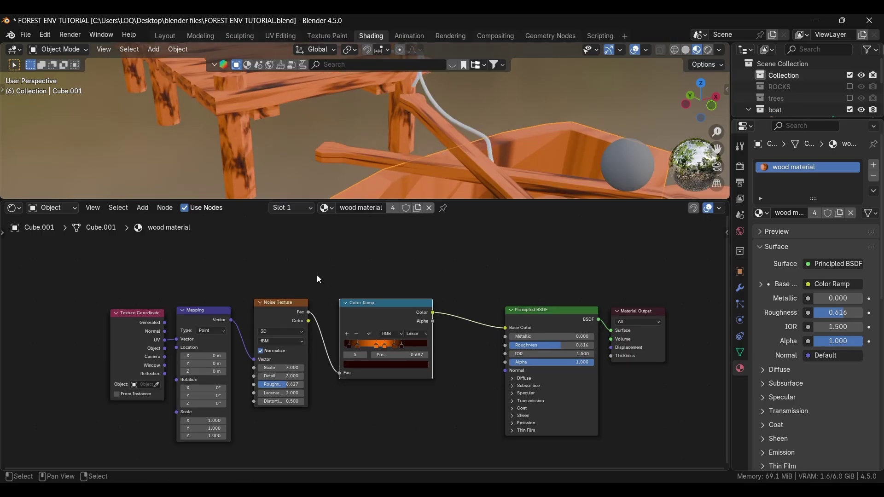
- Add an Ambient Occlusion node above the Color Ramp node
key(shift+a)
click(355, 263)
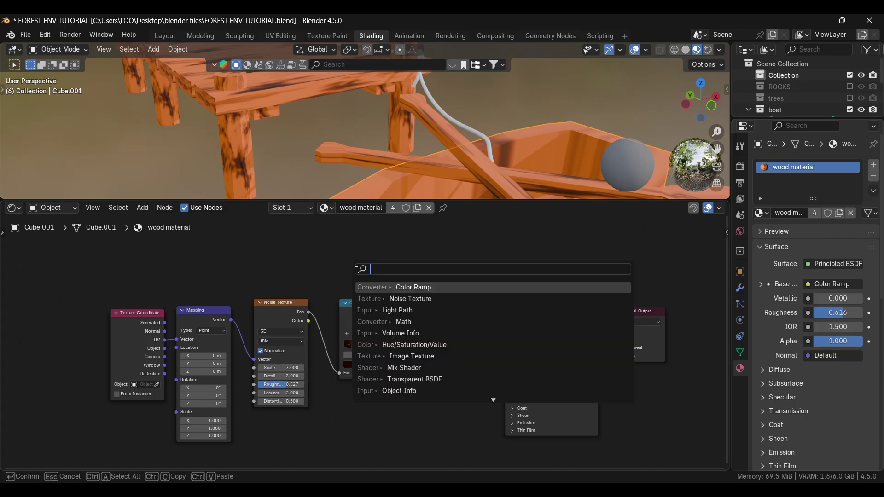
text(ambia)
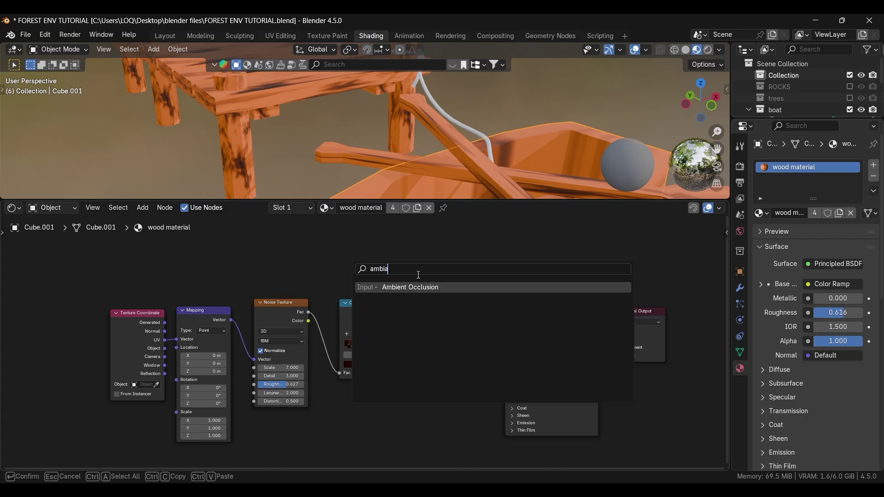
click(419, 288)
click(358, 281)
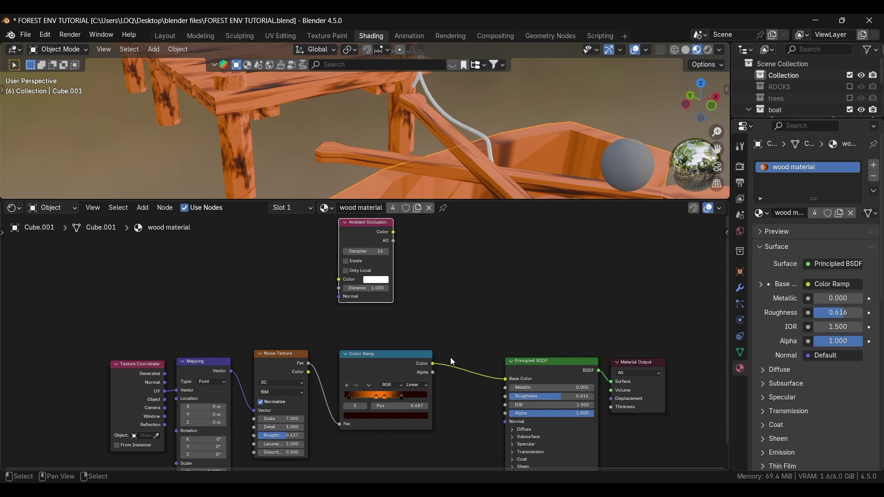
- Insert a Mix node in Color mode between the Color Ramp and the Principled BSDF's Base Color
key(shift+a)
text(mi)
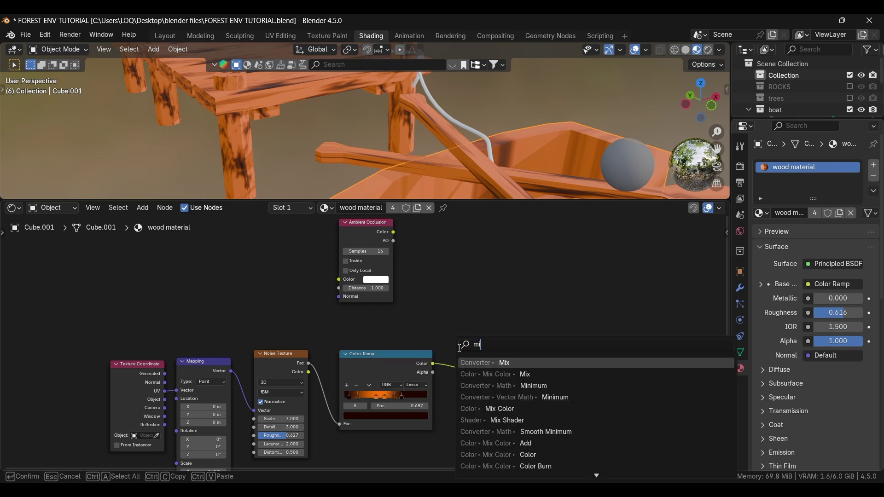
text(x)
click(499, 386)
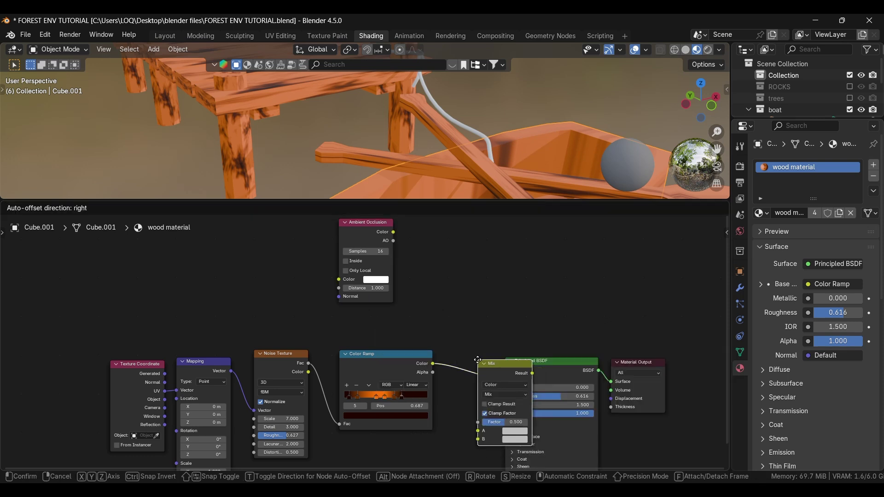
click(451, 357)
scroll(465, 161, down, 4)
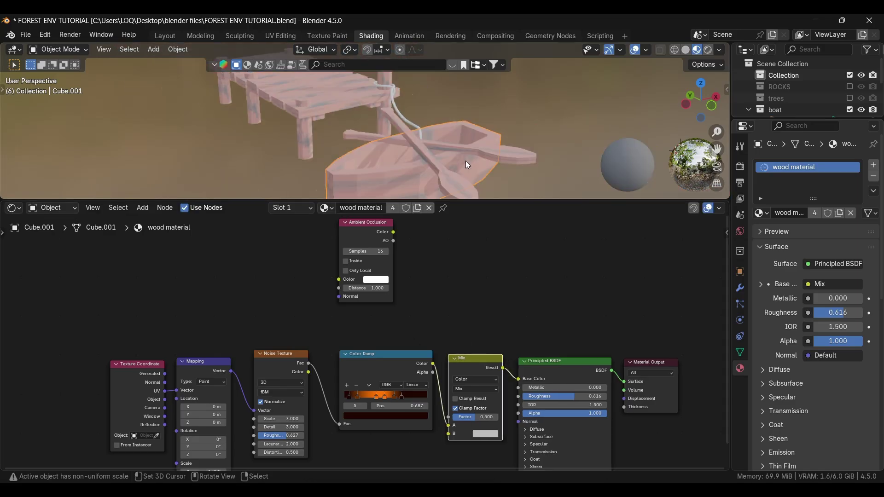
- Reroute the Color Ramp's Color output to the Mix node's B input and move the Ambient Occlusion node closer to the other nodes
scroll(450, 430, up, 1)
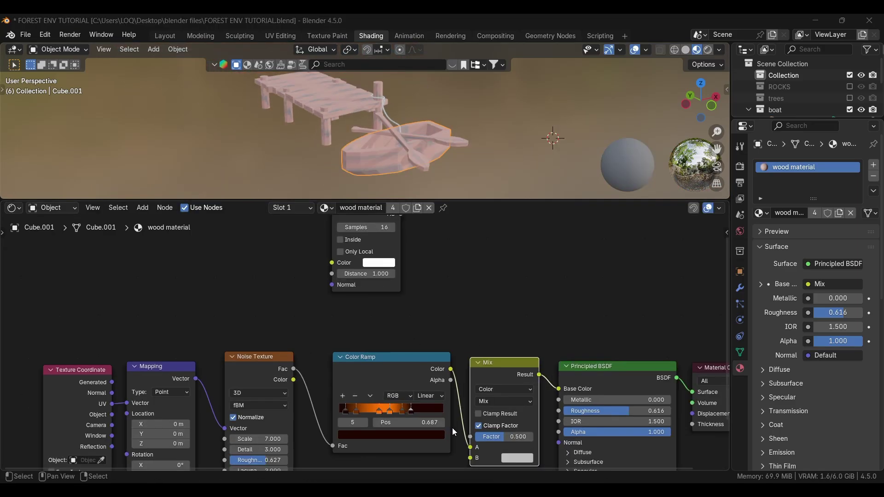
middle_drag(450, 430, 421, 391)
drag(441, 408, 442, 420)
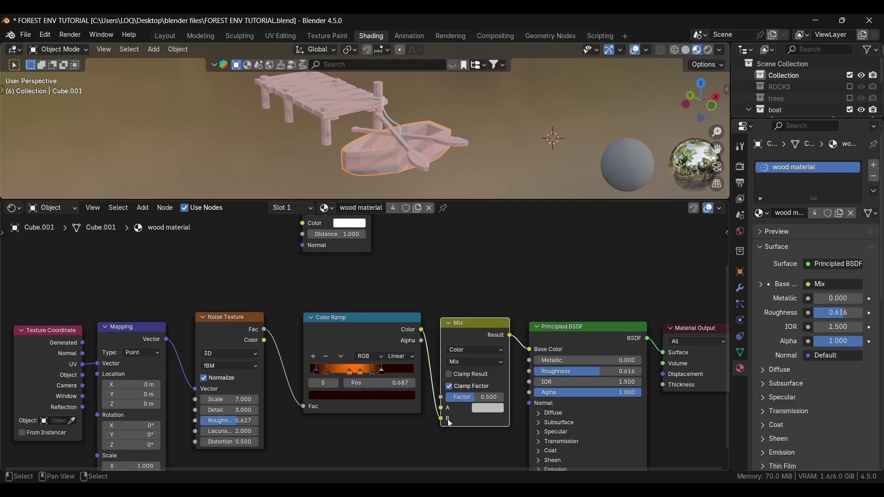
drag(361, 251, 386, 303)
scroll(396, 224, down, 1)
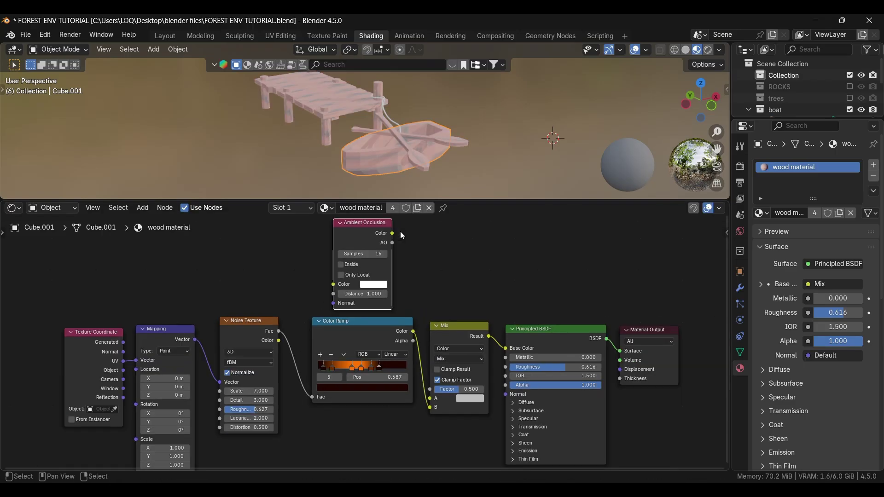
- Connect the Ambient Occlusion node's Color output to the Mix node's Factor and set the Mix node's A color to black
drag(393, 233, 430, 390)
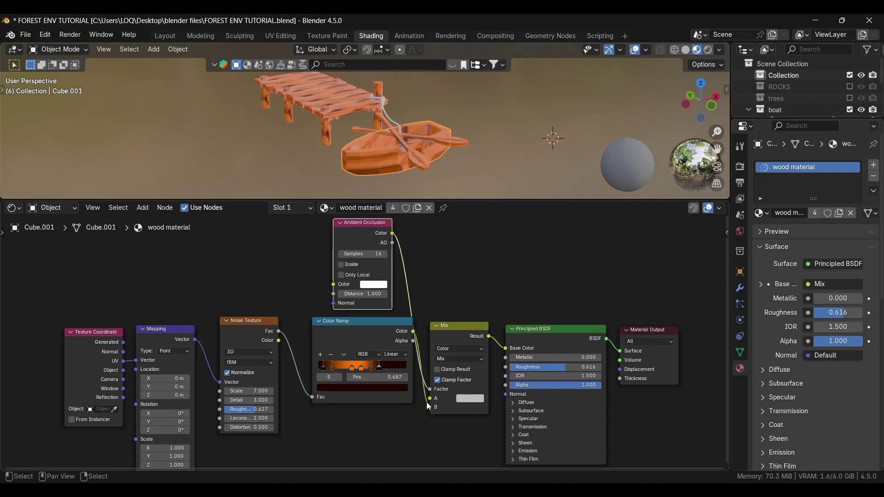
scroll(456, 396, up, 1)
drag(458, 324, 468, 296)
click(485, 378)
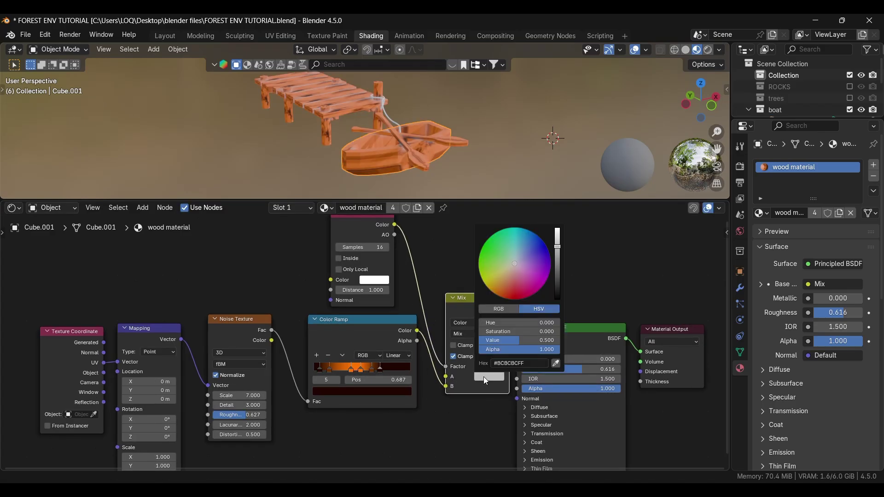
drag(511, 340, 484, 344)
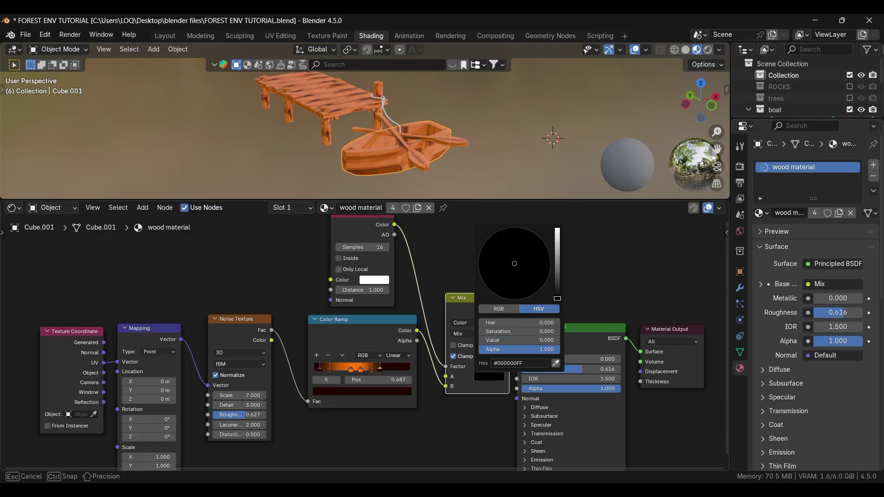
scroll(430, 331, down, 1)
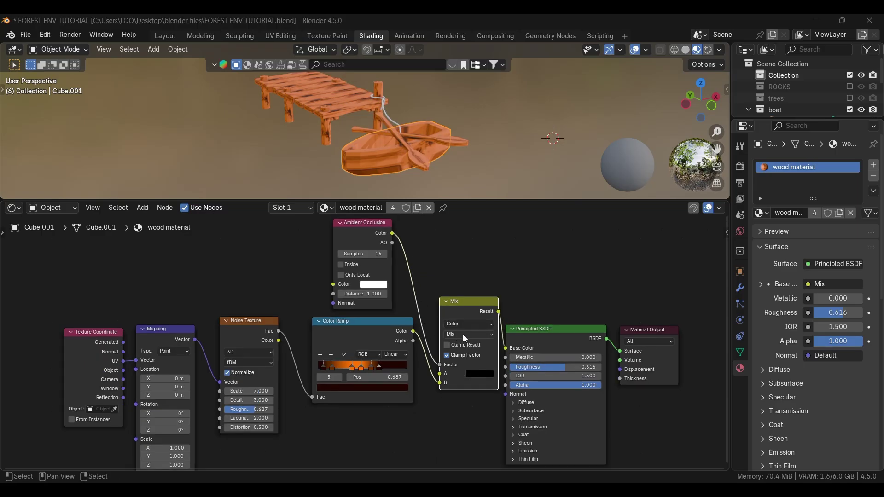
- Set the Mix node's blending mode to Lighten
scroll(465, 335, up, 2)
click(483, 334)
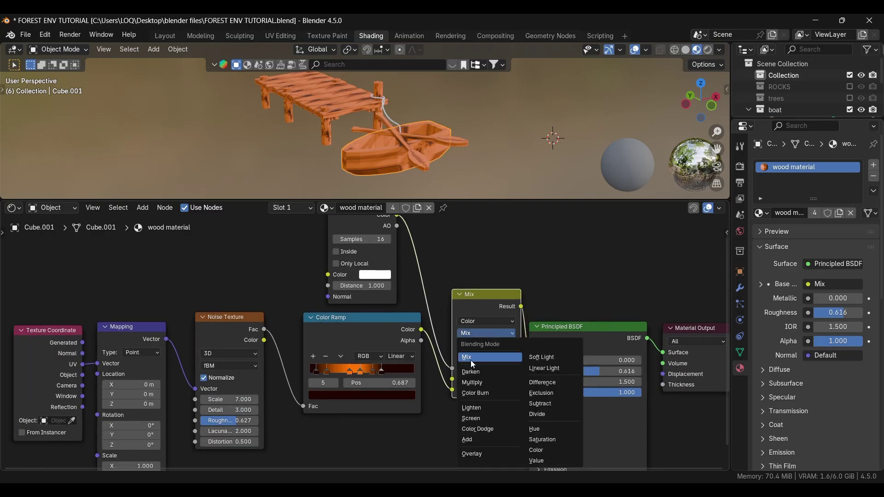
click(479, 407)
- Preview the Color Ramp and Lighten node outputs on the boat up close, and return the material output to the Principled BSDF
scroll(376, 149, up, 5)
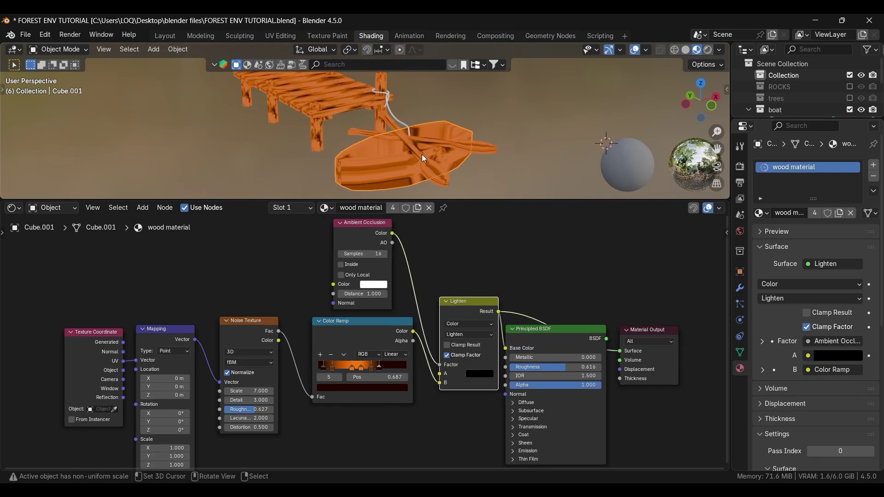
scroll(423, 159, up, 5)
scroll(424, 160, up, 5)
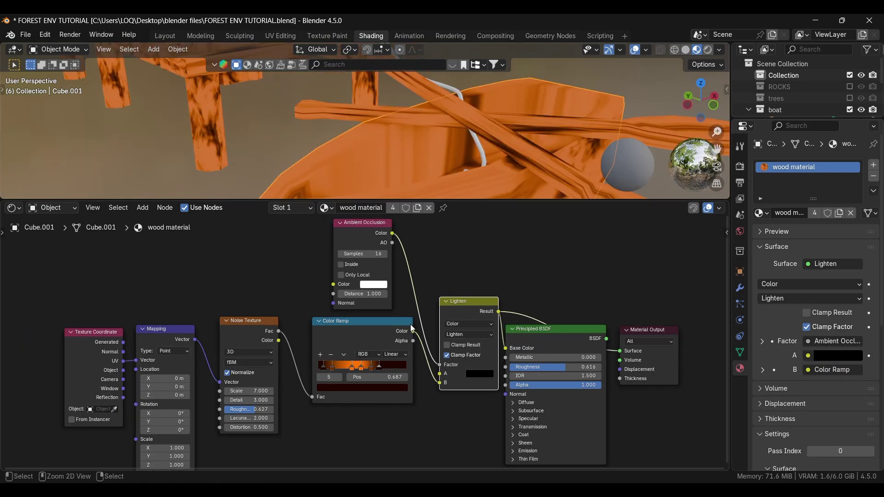
ctrl+shift+click(383, 321)
ctrl+shift+click(455, 305)
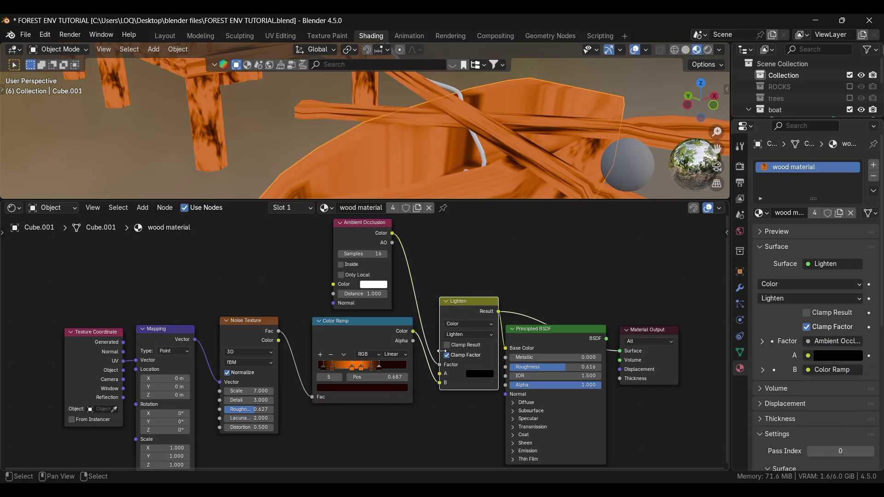
scroll(374, 125, down, 6)
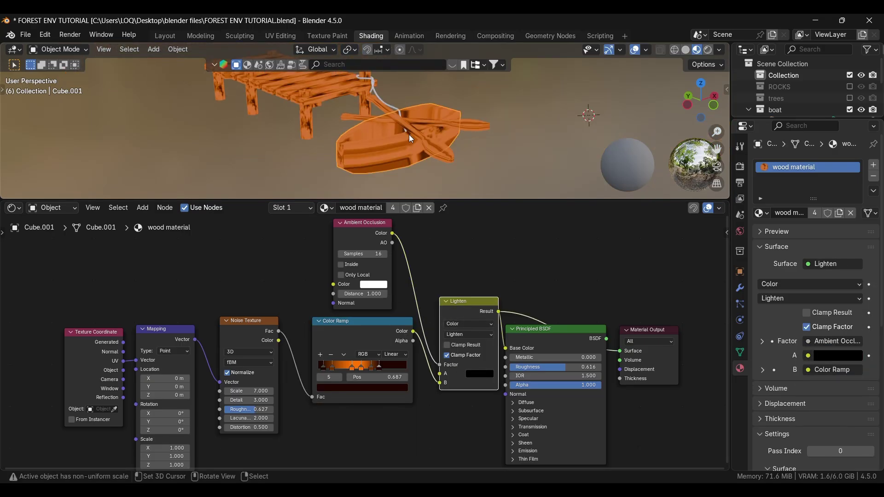
ctrl+shift+click(564, 336)
- Space the Principled BSDF and Material Output nodes apart from the Lighten node, and check the wood on the boat and dock
drag(548, 334, 558, 322)
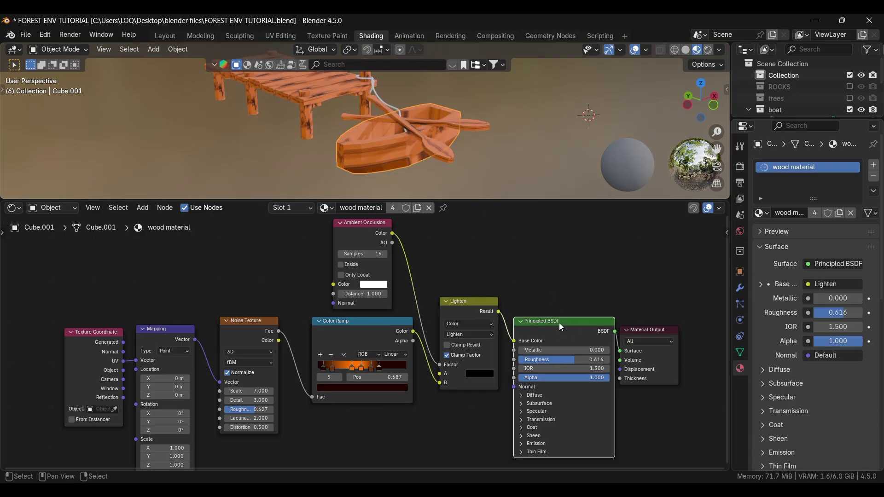
click(639, 335)
drag(638, 332, 662, 326)
scroll(474, 345, down, 2)
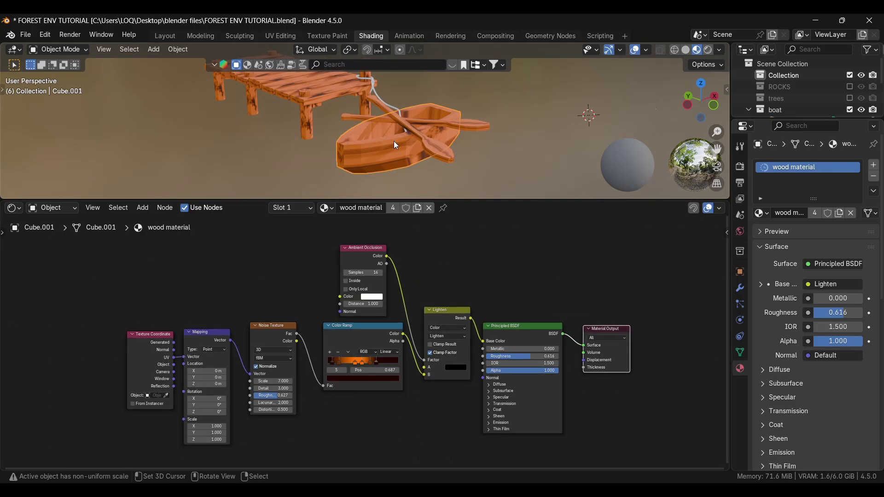
scroll(429, 139, down, 2)
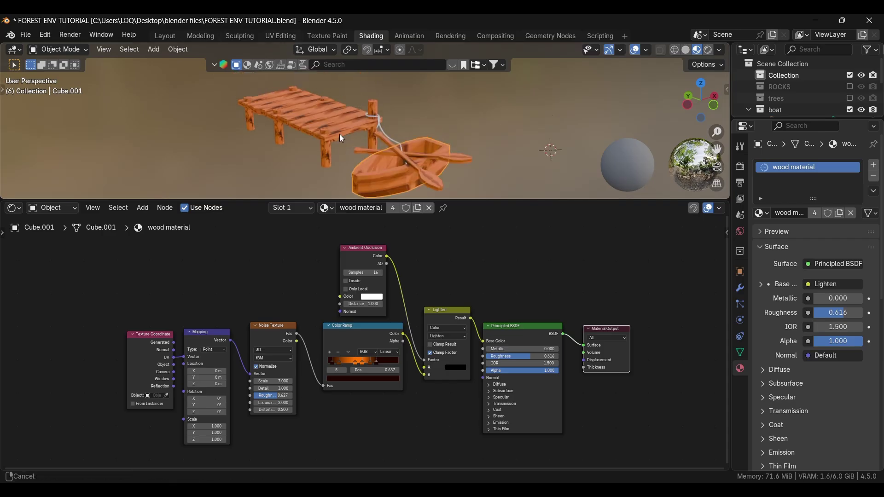
- Unwrap the dock in Edit Mode with Smart UV Project, using a 66° angle limit and 0.000 island margin
click(313, 118)
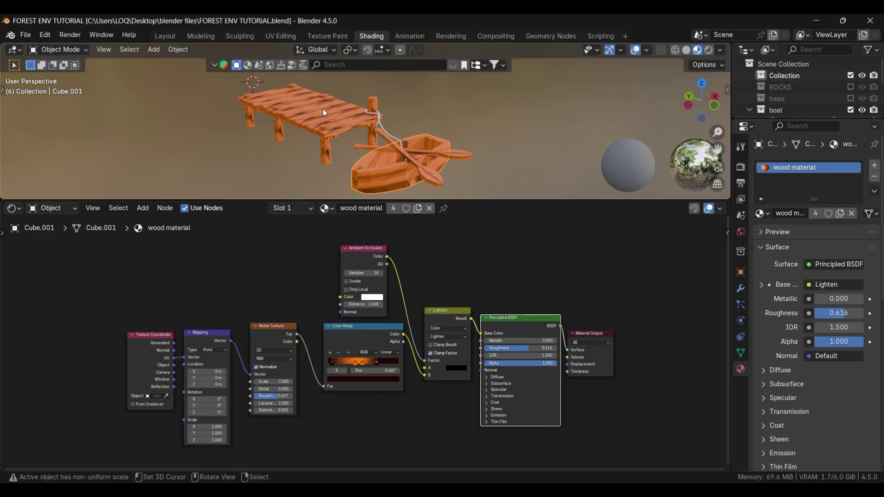
key(Tab)
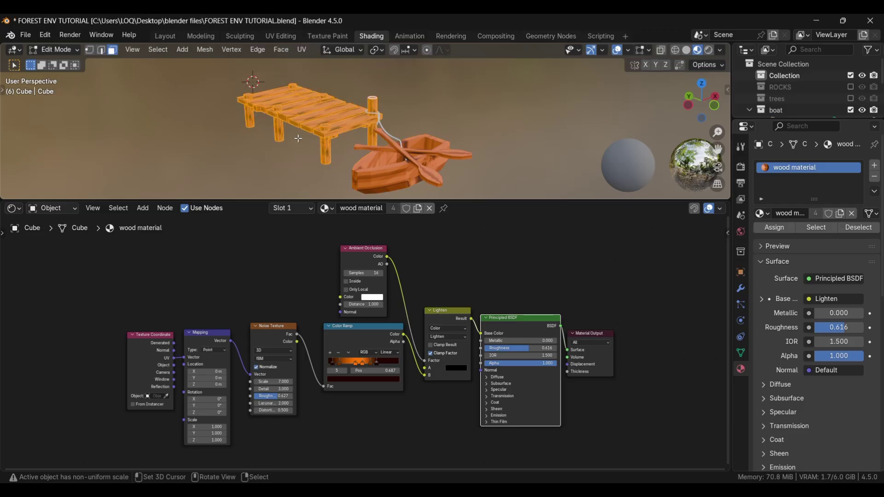
key(u)
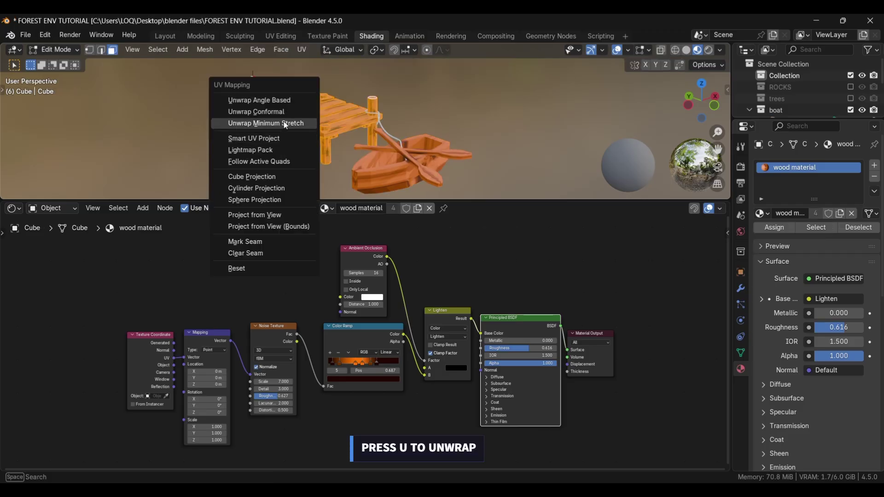
click(259, 139)
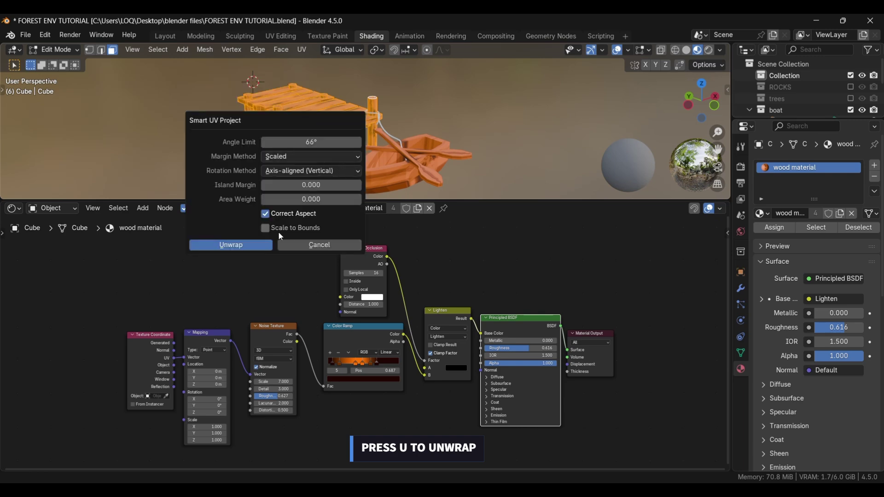
click(224, 246)
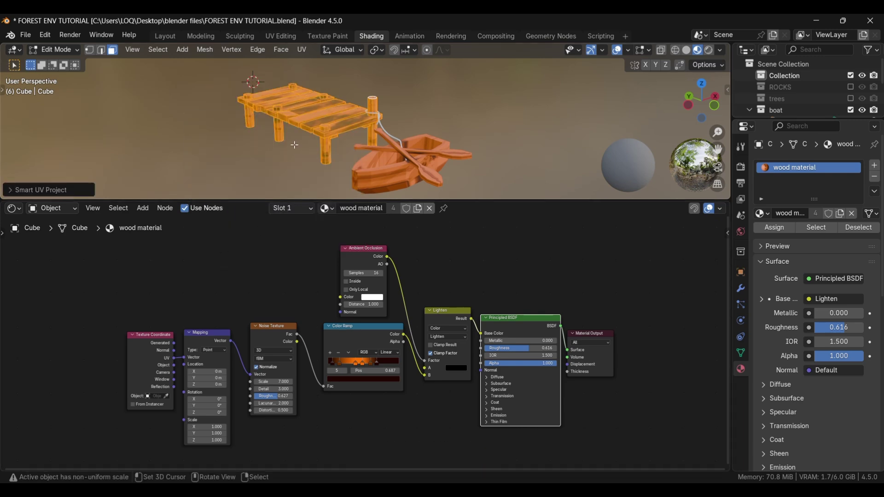
- In the UV Editing workspace, stretch all of the dock's UV islands to about twice their width at their original height, and leave Edit Mode
click(277, 35)
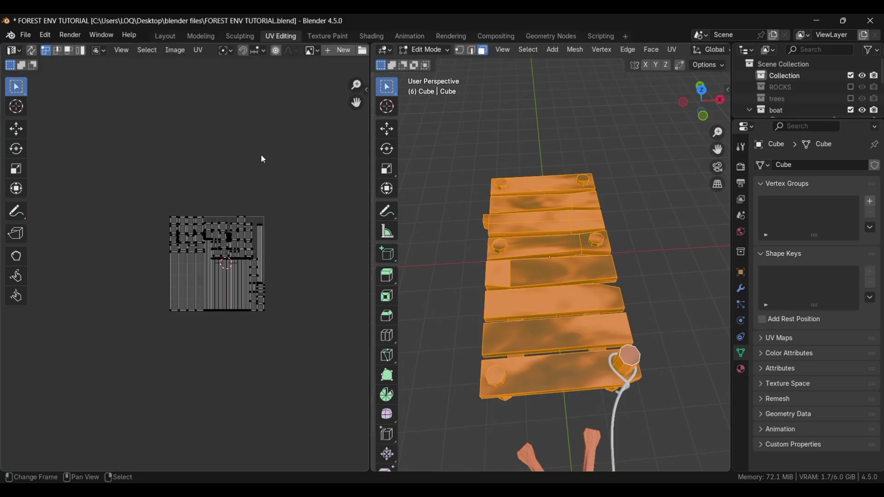
scroll(537, 338, down, 4)
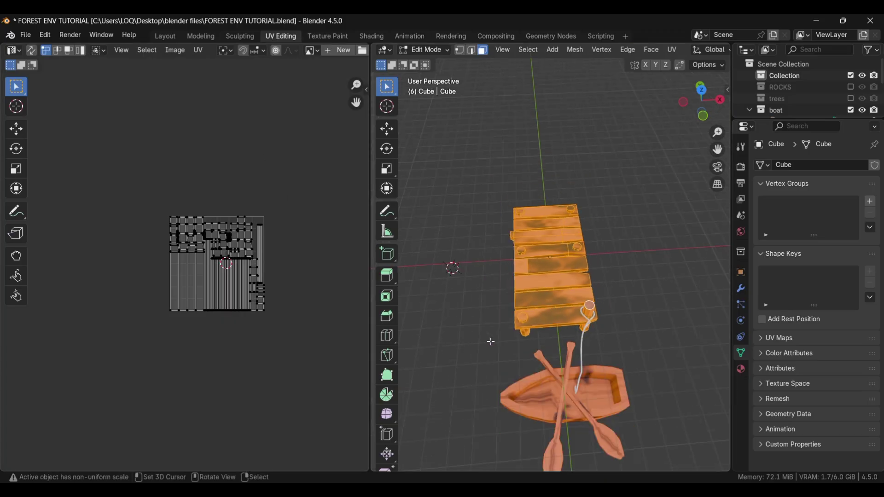
middle_drag(477, 365, 442, 285)
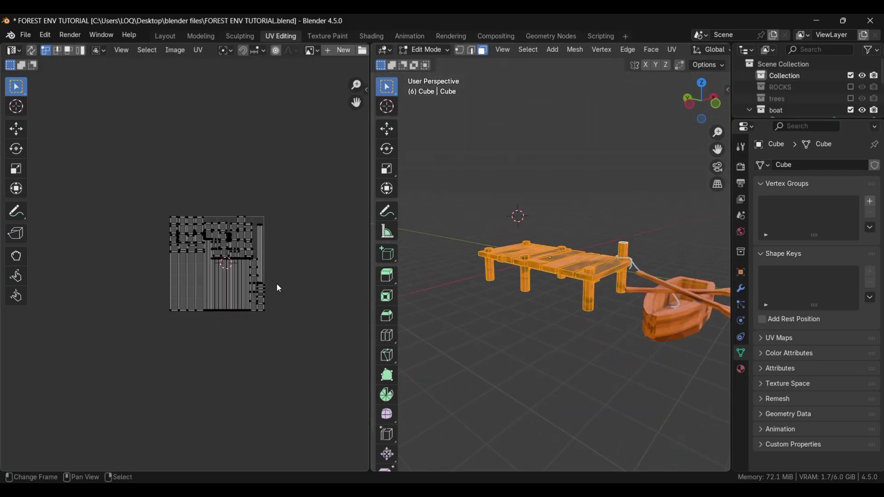
key(a)
key(s)
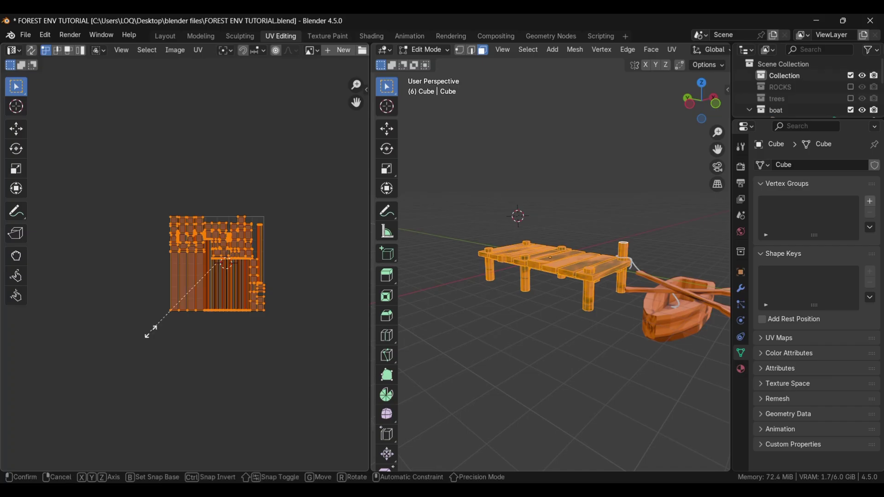
key(y)
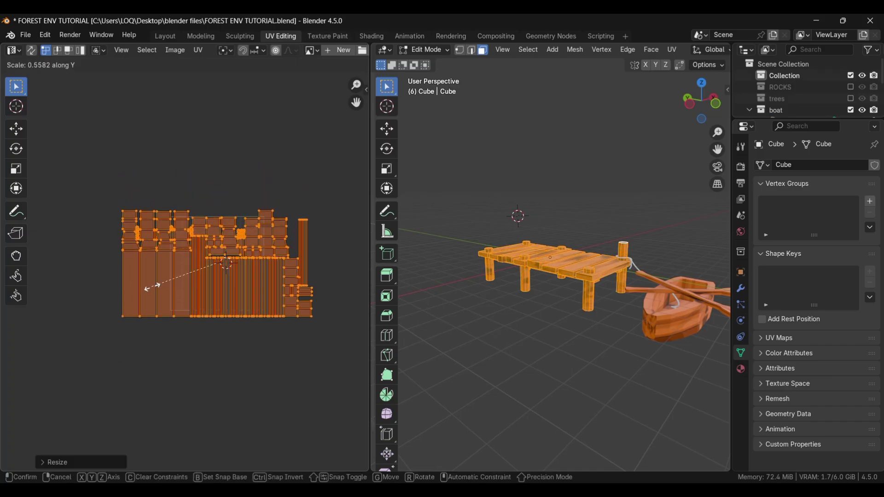
click(157, 254)
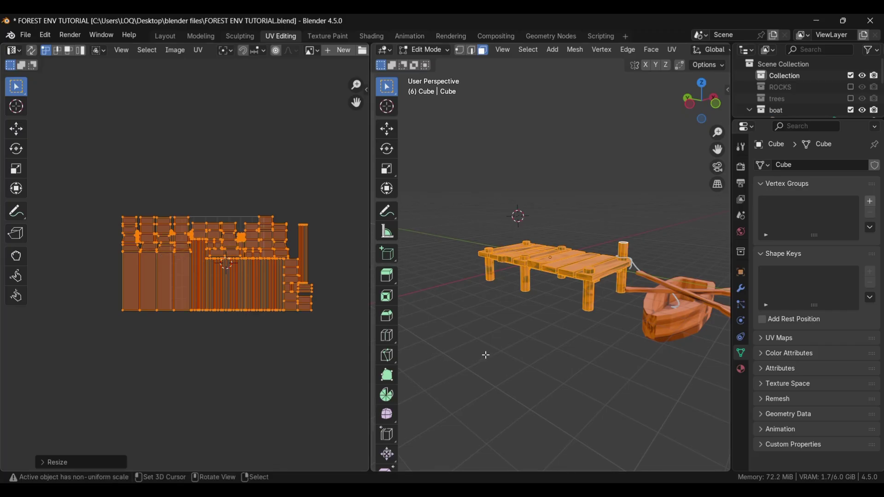
key(Tab)
- Select the whole boat mesh in Edit Mode and unwrap it with Smart UV Project, using a 66° angle limit and 0.000 island margin
mouse_move(554, 332)
middle_down()
mouse_move(473, 391)
mouse_move(439, 355)
mouse_move(569, 309)
mouse_move(571, 378)
mouse_move(449, 377)
mouse_move(544, 364)
mouse_move(540, 338)
middle_up()
click(625, 346)
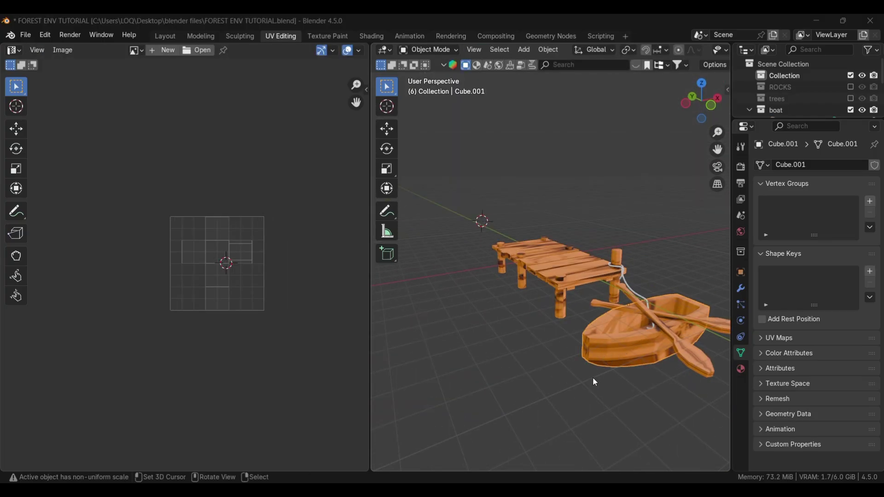
shift+right_click(578, 383)
key(Tab)
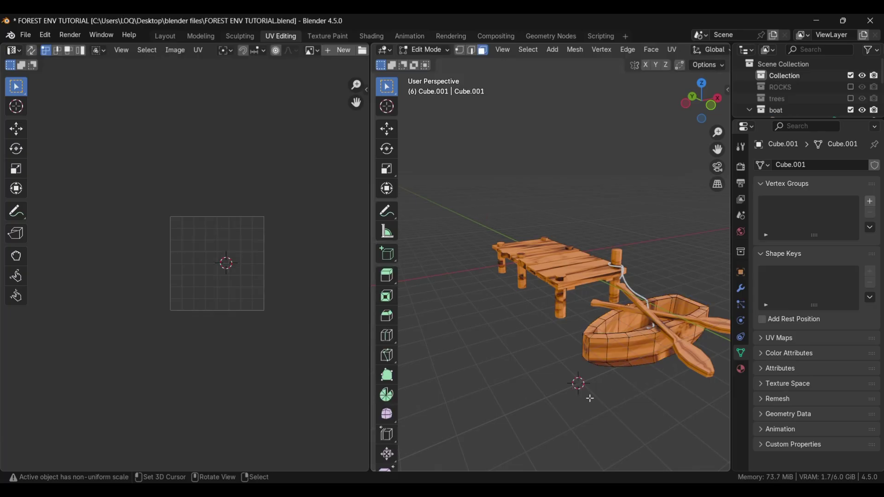
key(a)
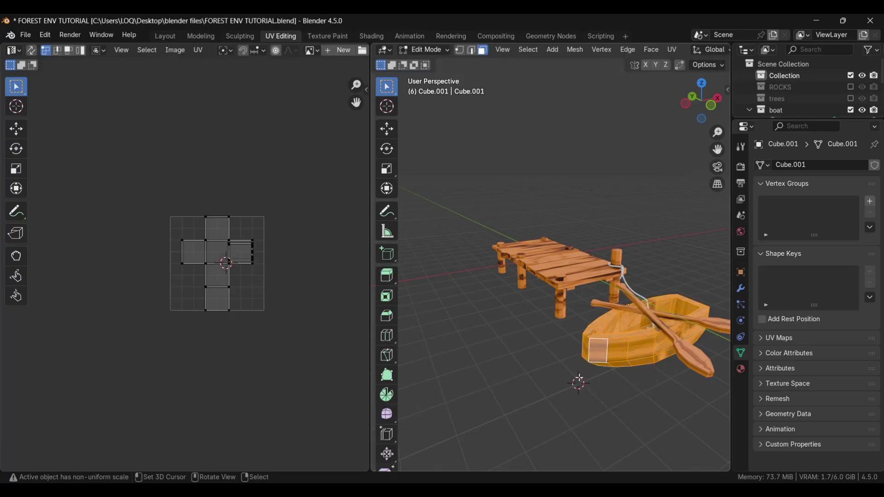
key(u)
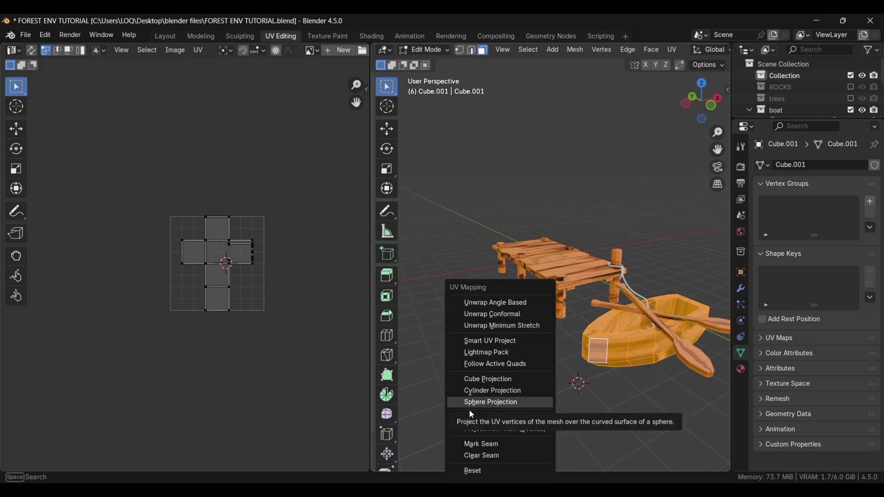
click(486, 341)
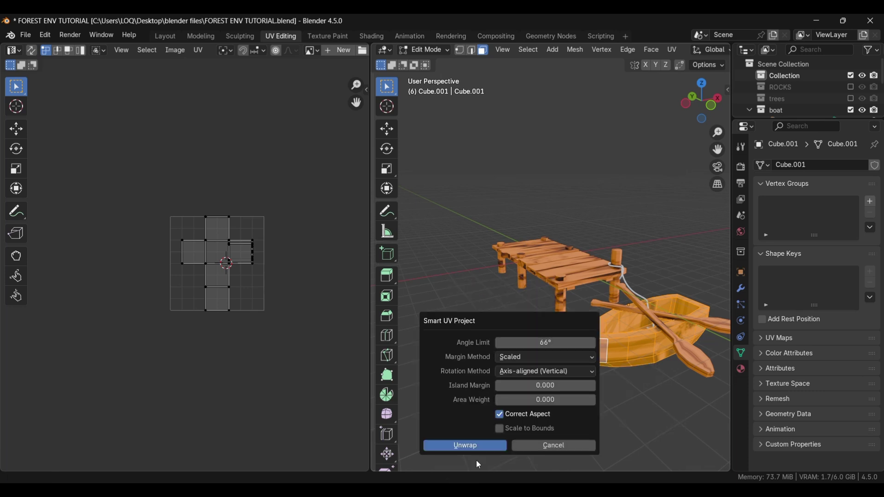
click(474, 447)
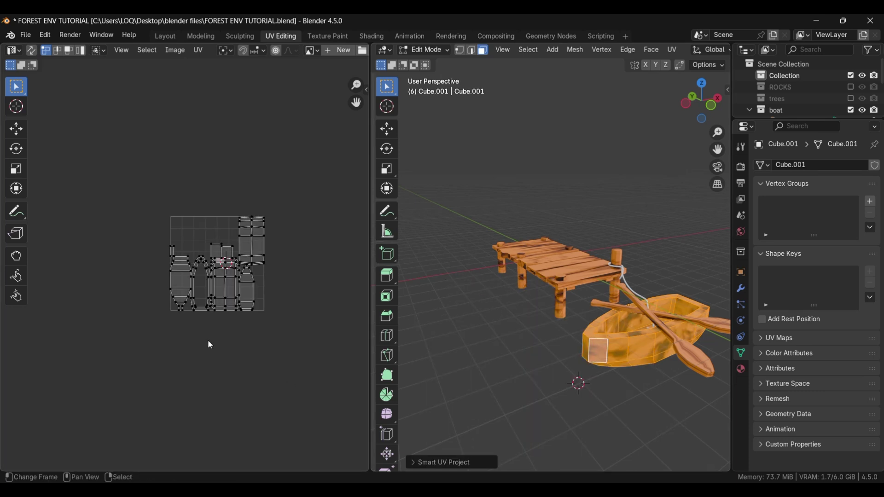
- Shrink all of the boat's UV islands to about four-fifths of their width and three-fifths of their height, and leave Edit Mode
key(a)
key(s)
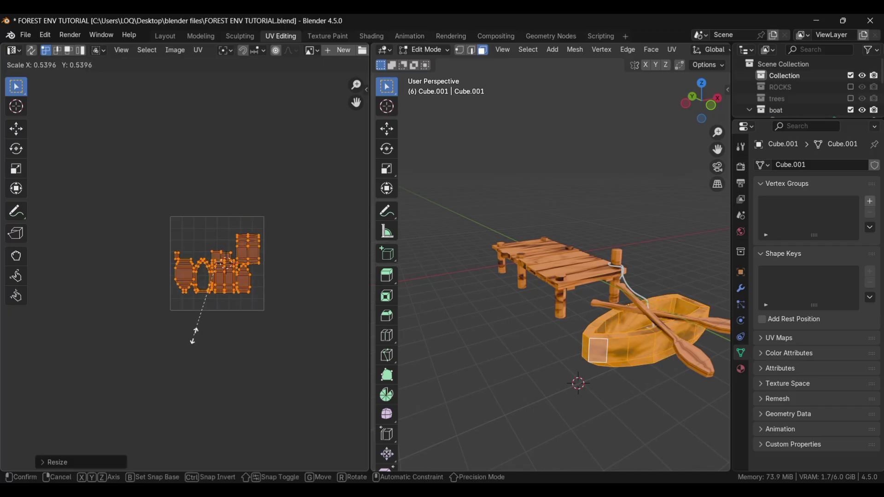
click(209, 332)
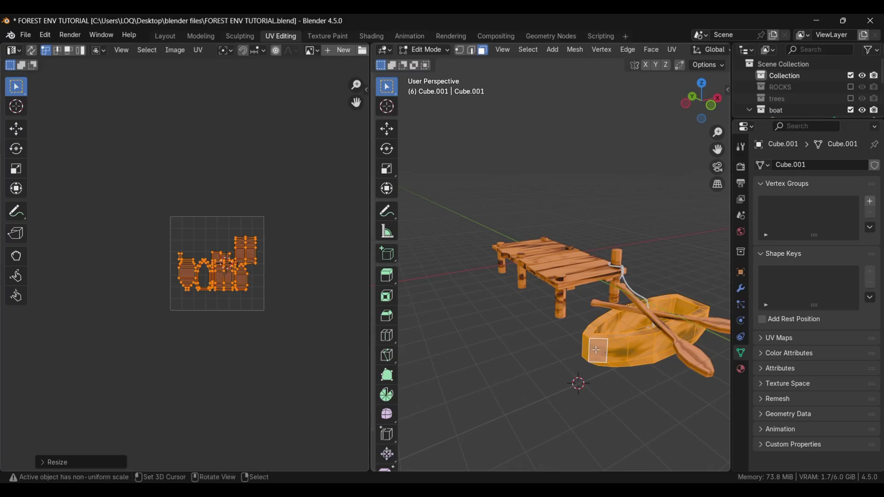
key(Tab)
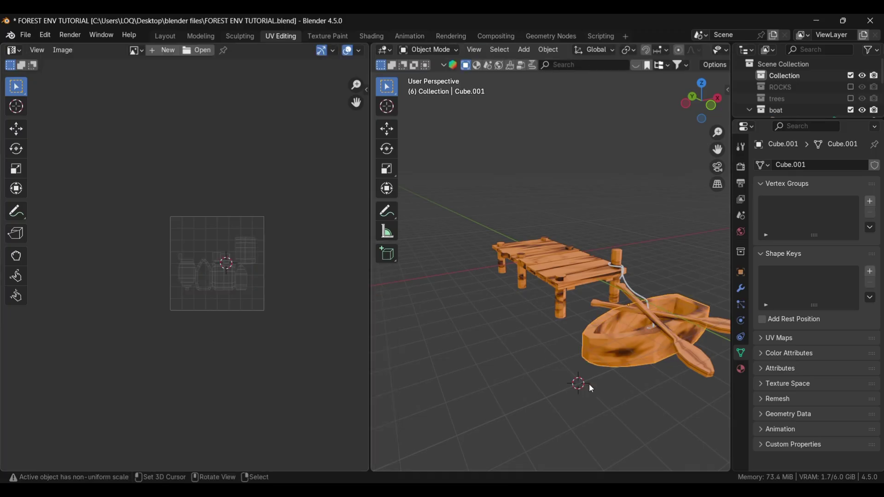
- Select both oars, enter Edit Mode with all their faces selected, and unwrap them with Smart UV Project
middle_drag(591, 389, 554, 382)
click(561, 372)
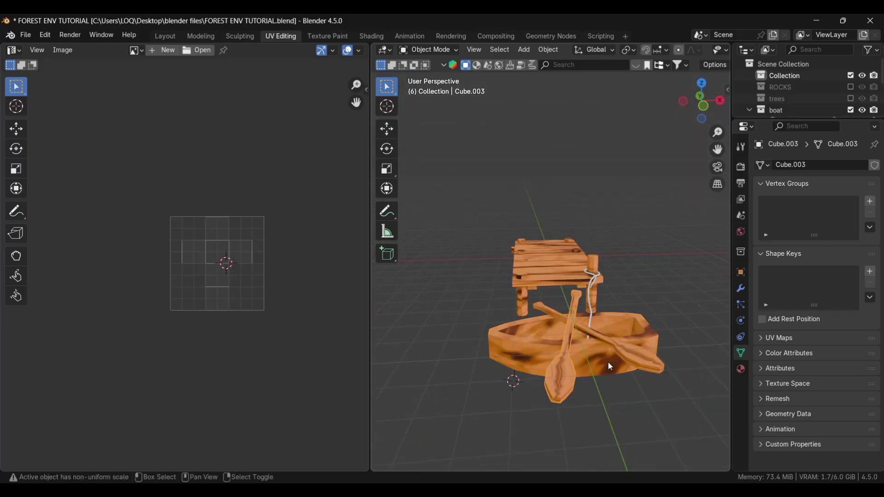
shift+click(637, 355)
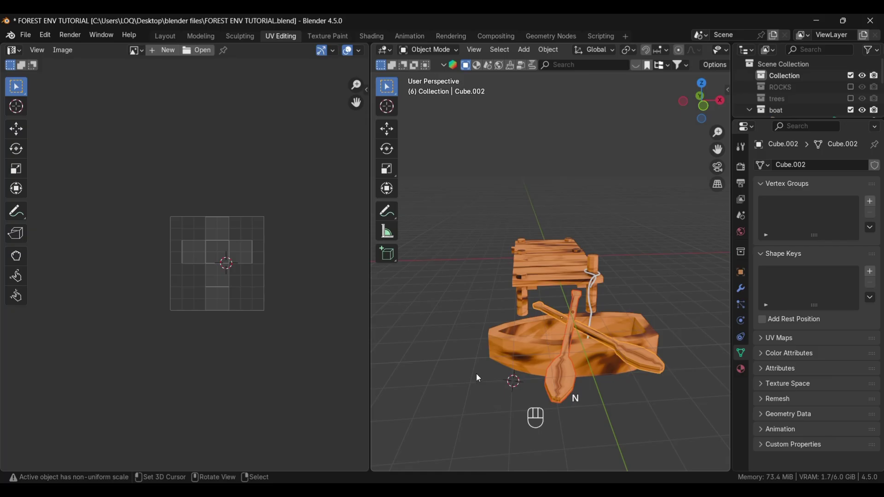
key(Tab)
key(a)
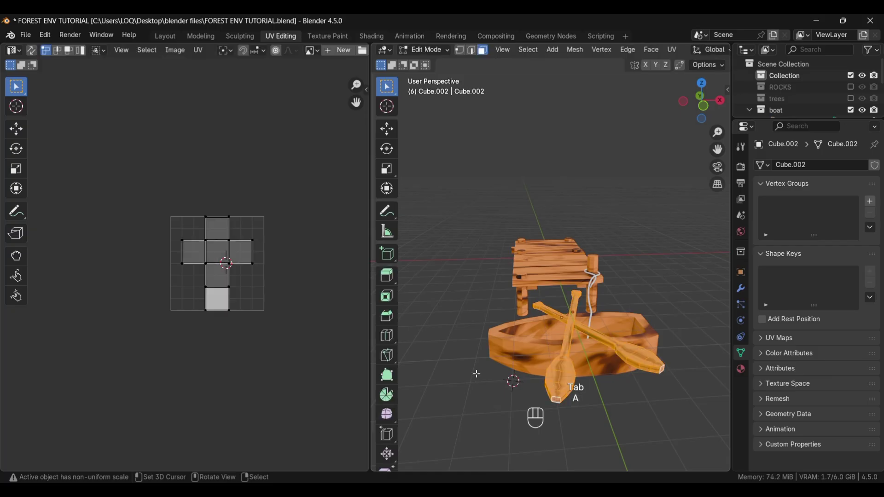
scroll(507, 401, down, 2)
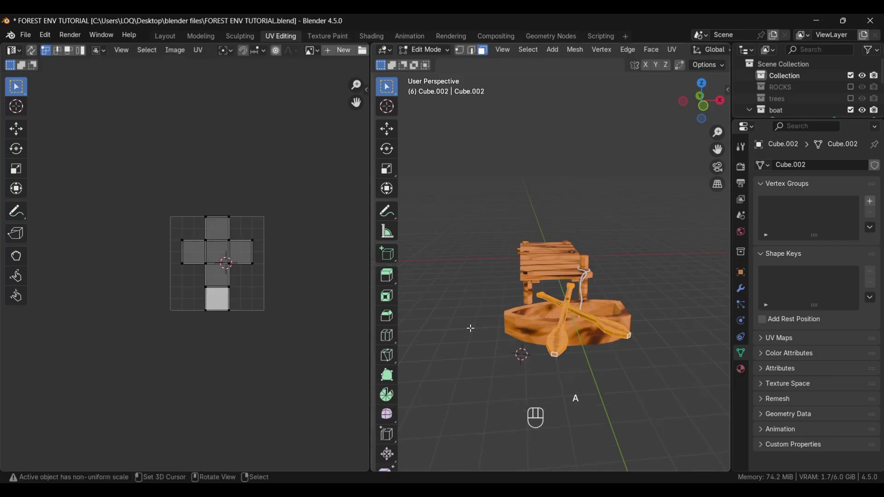
key(u)
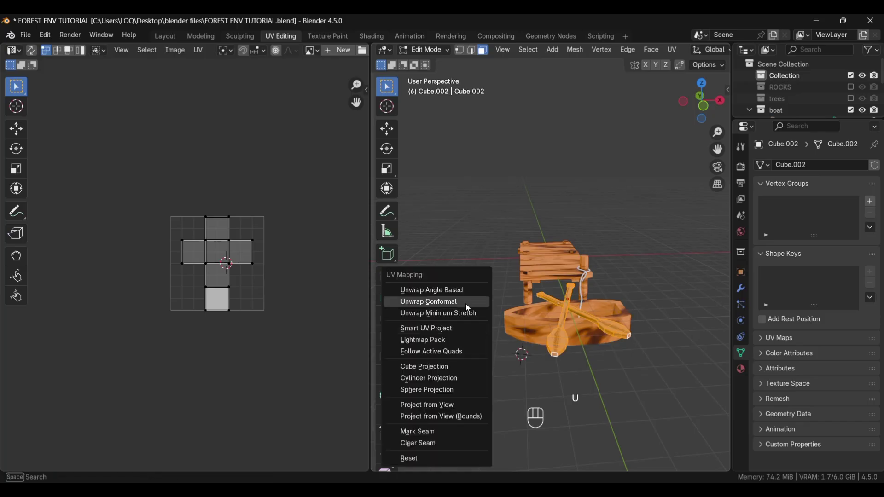
click(466, 329)
click(438, 437)
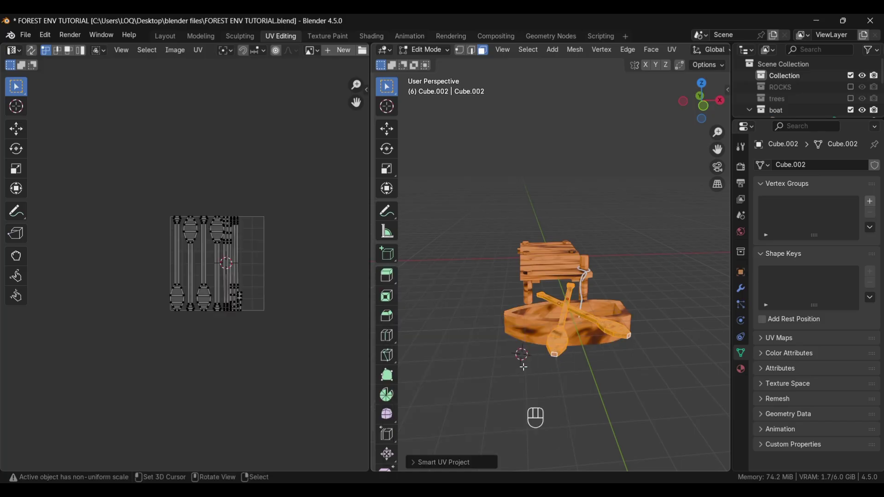
- Enlarge all of the oars' UV islands, compress them vertically to about a quarter of that height, rescale them uniformly, and leave Edit Mode
key(a)
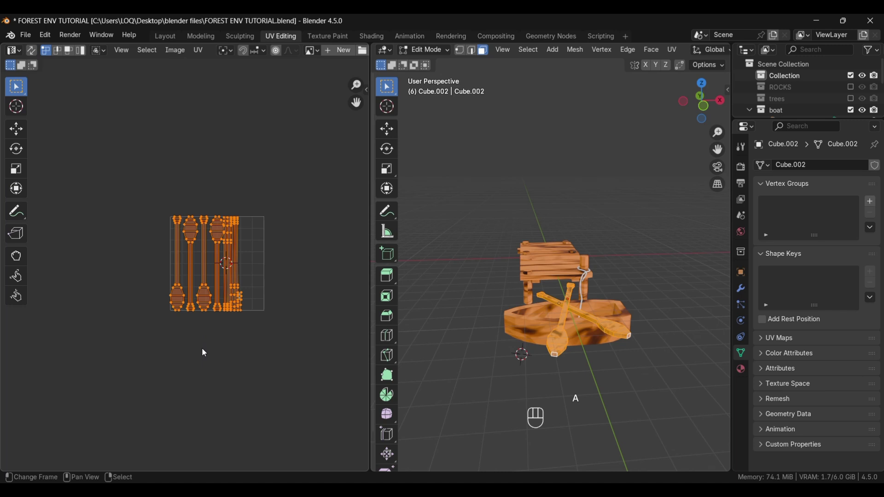
key(s)
click(183, 405)
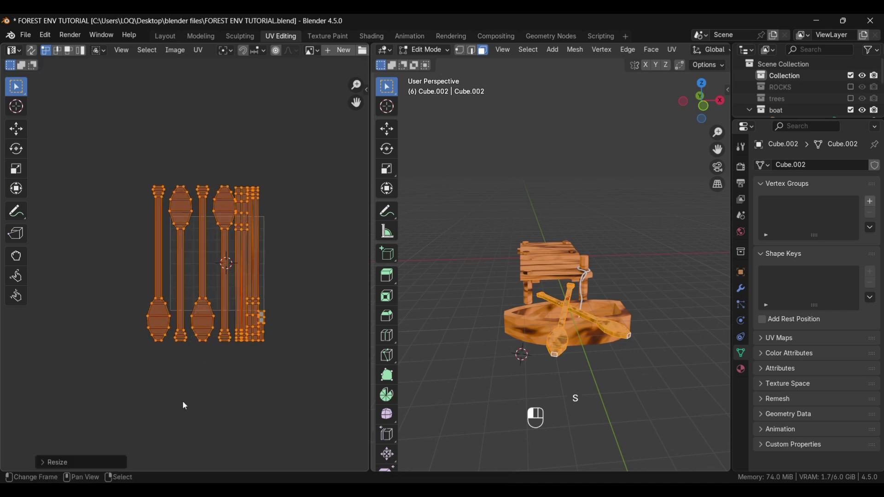
key(s)
key(y)
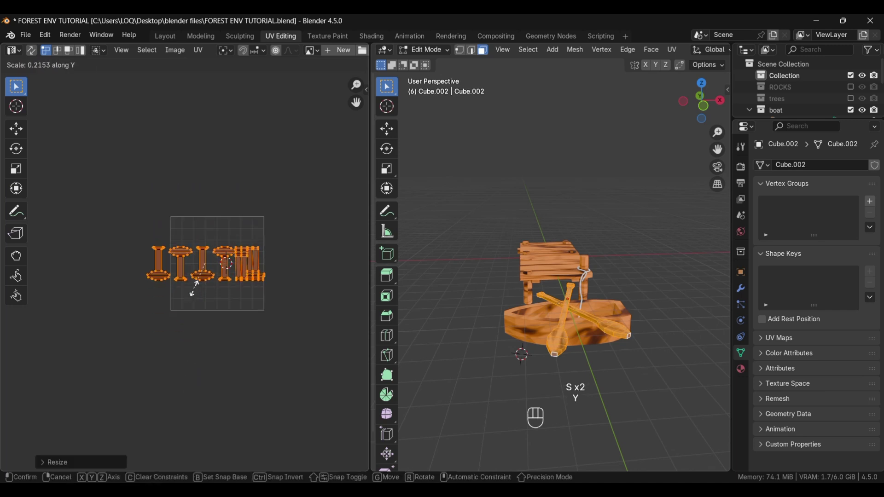
click(191, 296)
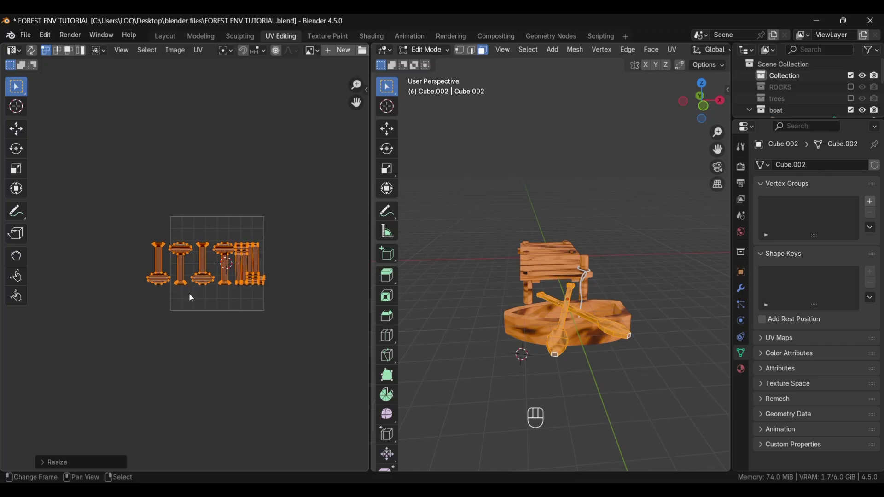
key(s)
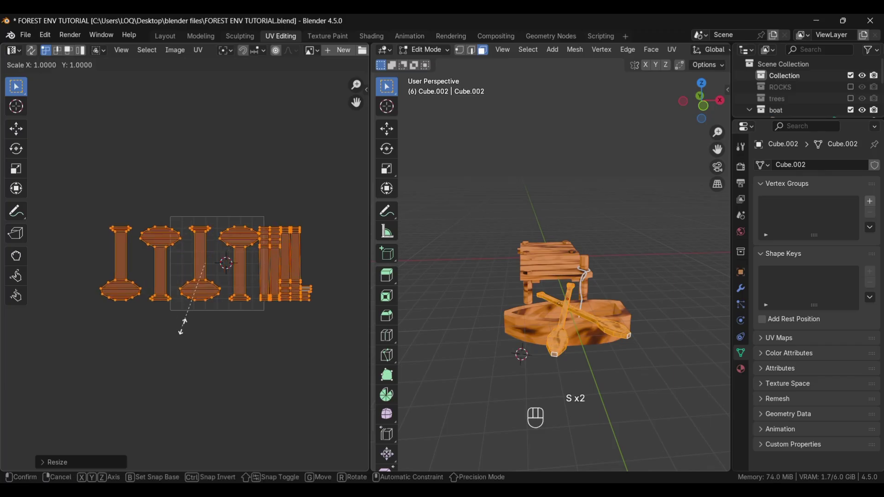
click(207, 297)
key(Tab)
- Inspect the wood material on the dock, boat and oars in the Shading workspace, and return to the Layout workspace
middle_drag(534, 372, 569, 369)
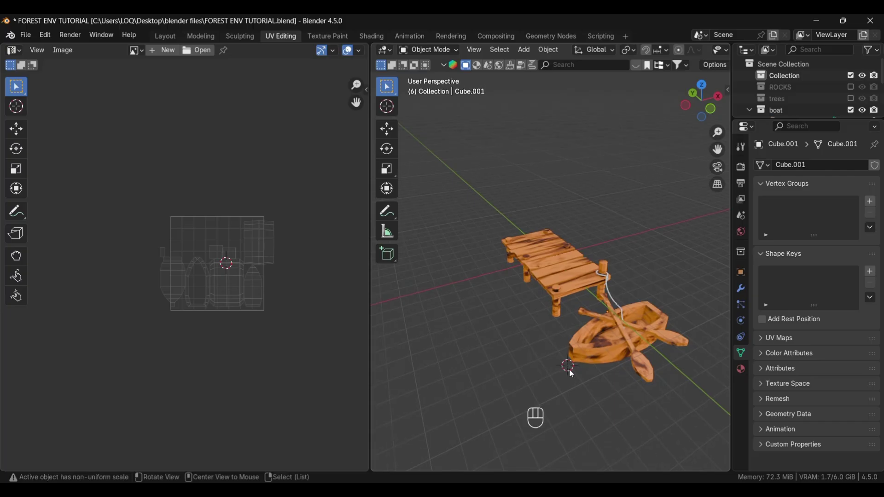
click(367, 37)
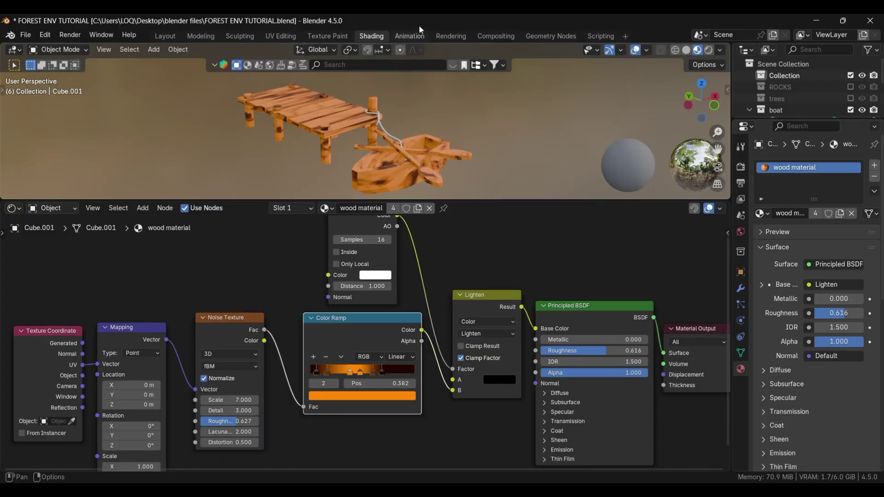
middle_drag(345, 128, 327, 123)
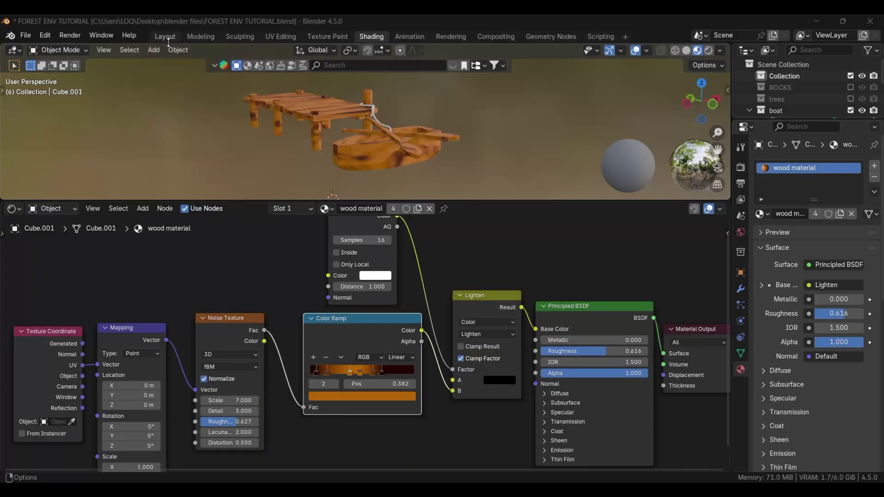
click(165, 37)
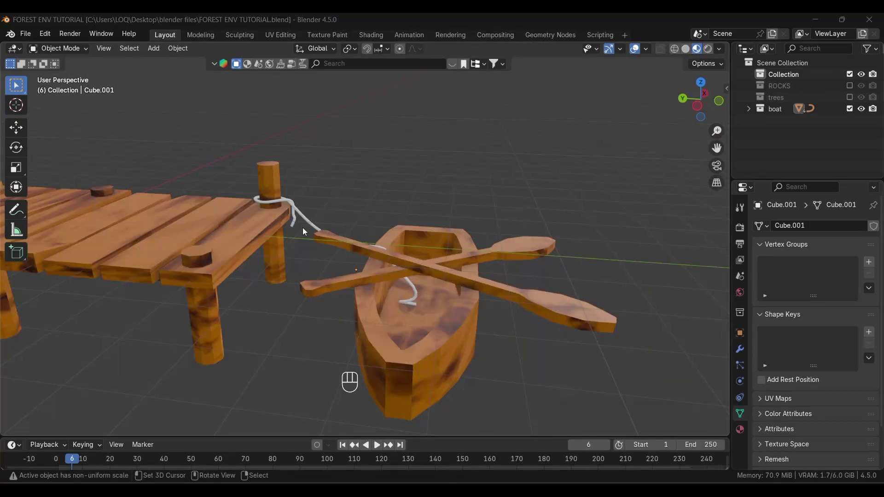
- Give the rope curve a new material with a very dark brown base color, hex #1D0A03FF
click(305, 222)
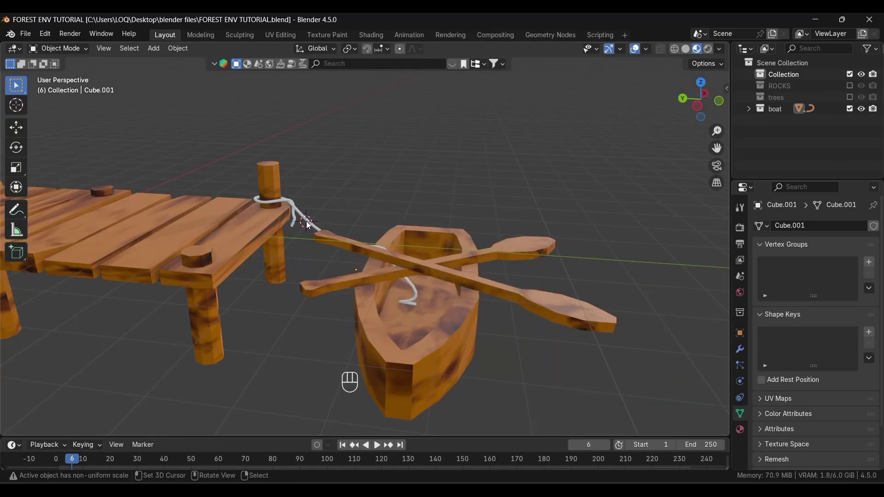
right_click(307, 223)
scroll(309, 226, down, 4)
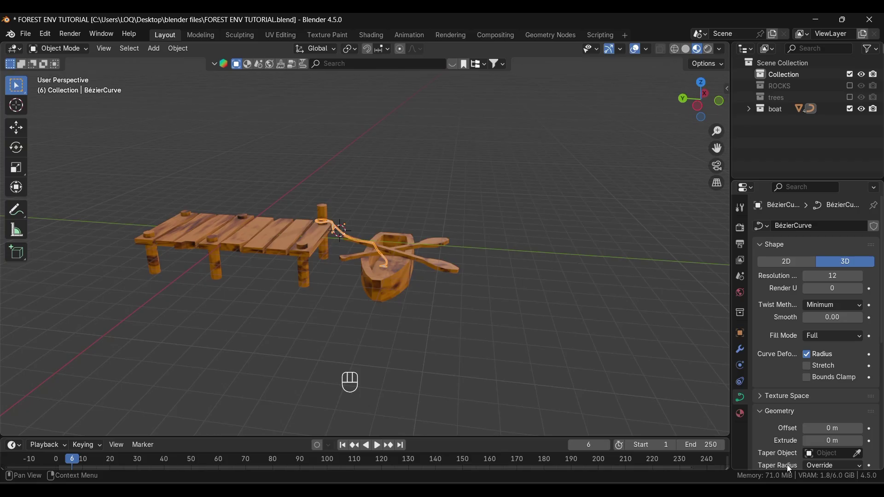
click(740, 413)
click(794, 272)
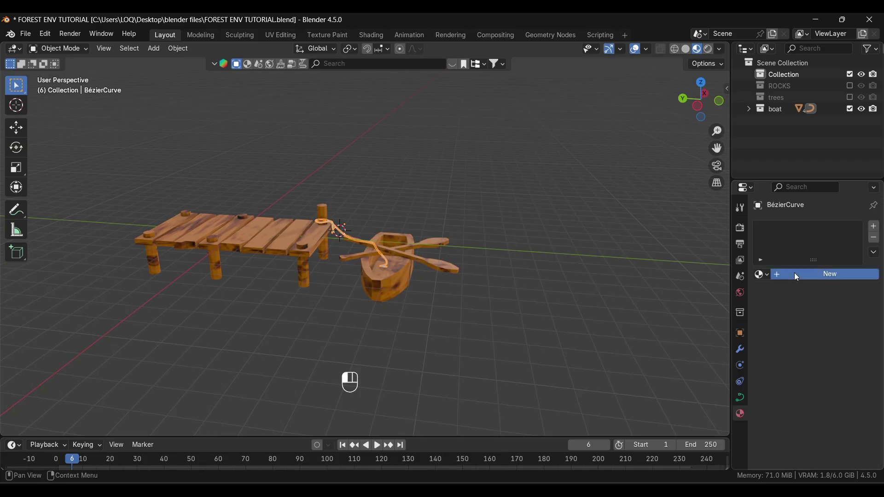
click(836, 349)
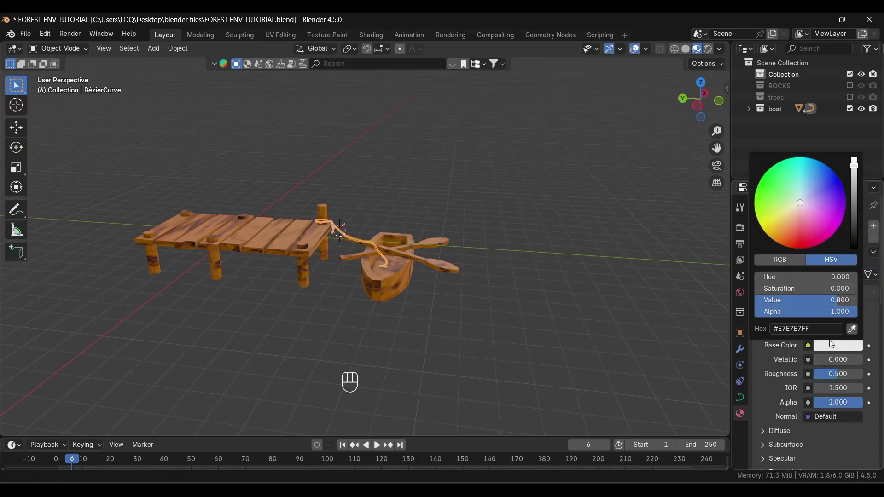
click(855, 238)
click(794, 242)
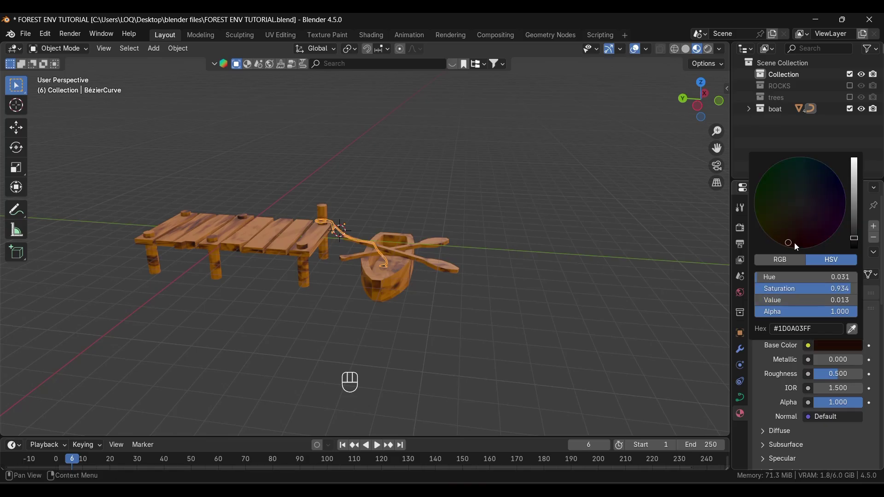
- Set the rope material's roughness to 0.907 and view the darkened rope against the dock and boat
drag(841, 374, 861, 374)
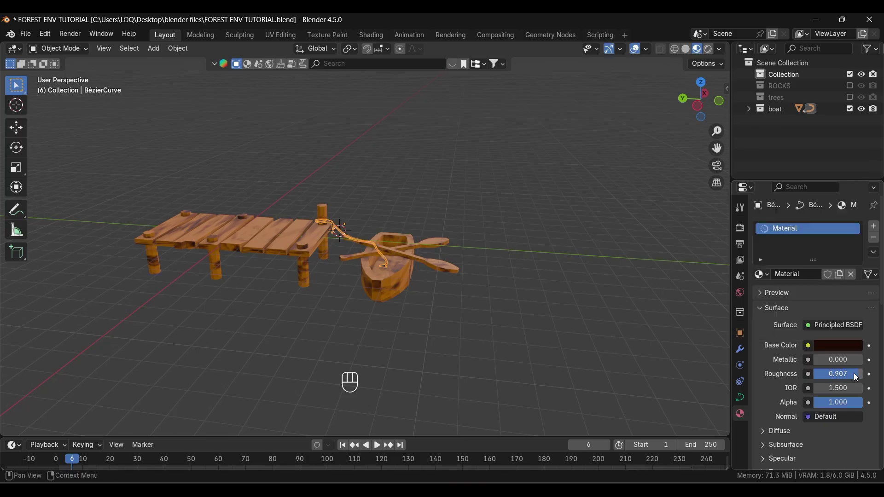
click(341, 288)
scroll(381, 299, up, 1)
scroll(307, 250, up, 4)
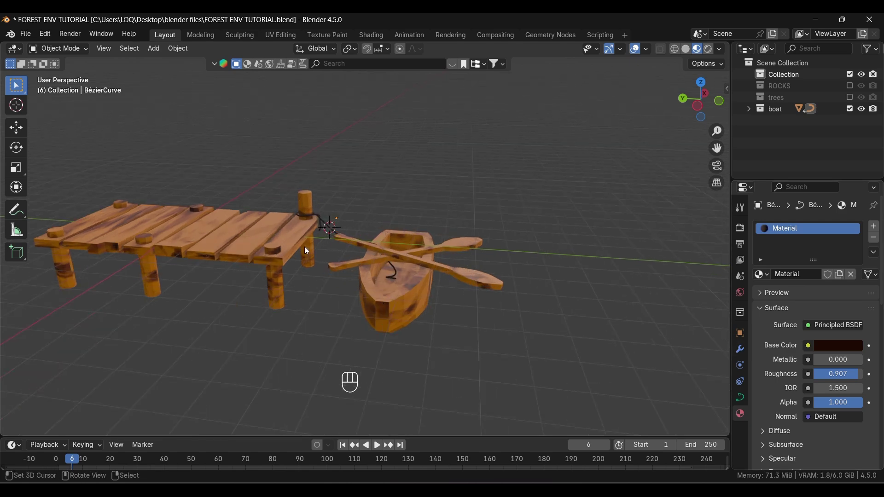
scroll(401, 320, down, 5)
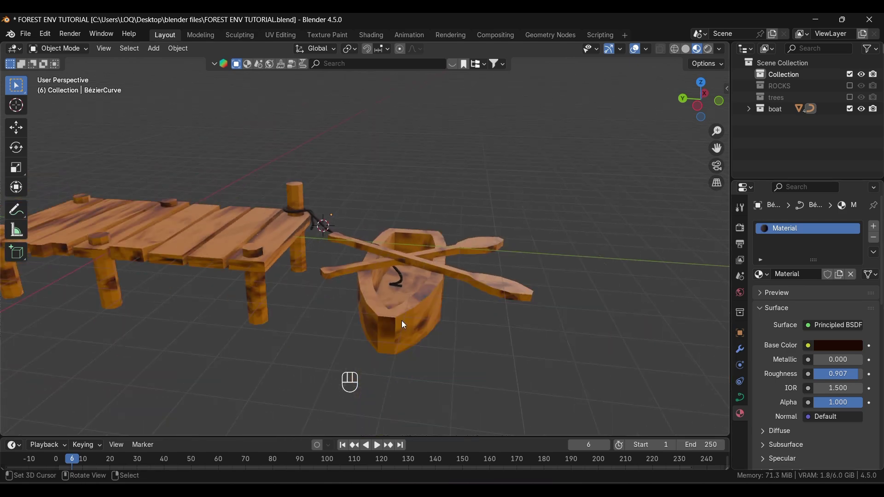
- Move the boat, both oars and the rope into the boat collection and check which objects it contains
mouse_move(465, 325)
middle_down()
mouse_move(352, 325)
mouse_move(454, 318)
middle_up()
scroll(388, 213, down, 3)
drag(377, 221, 397, 292)
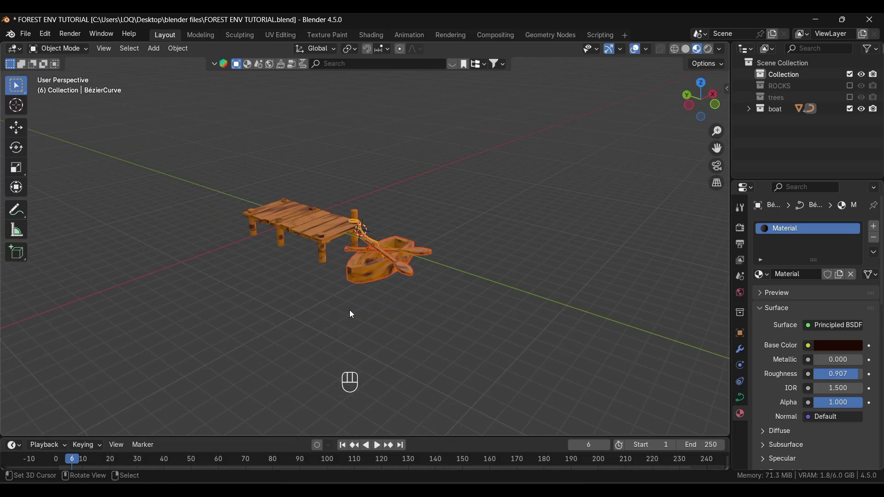
key(m)
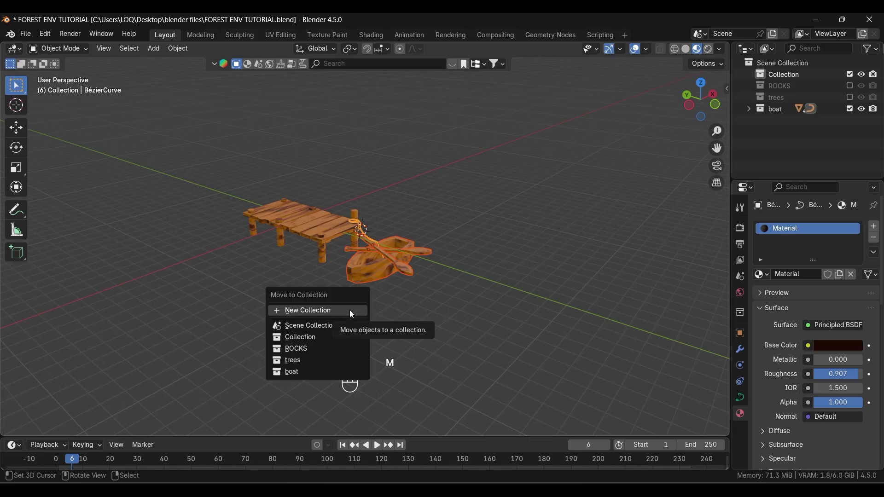
click(311, 374)
click(750, 109)
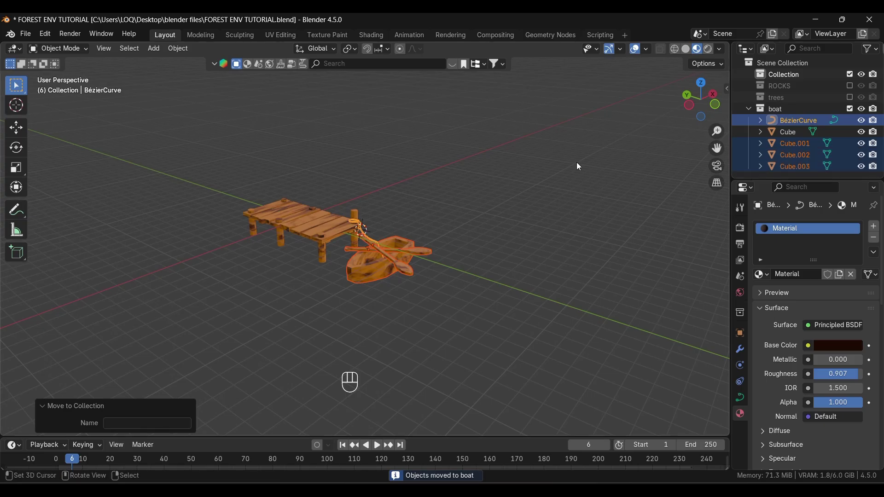
click(803, 133)
click(489, 285)
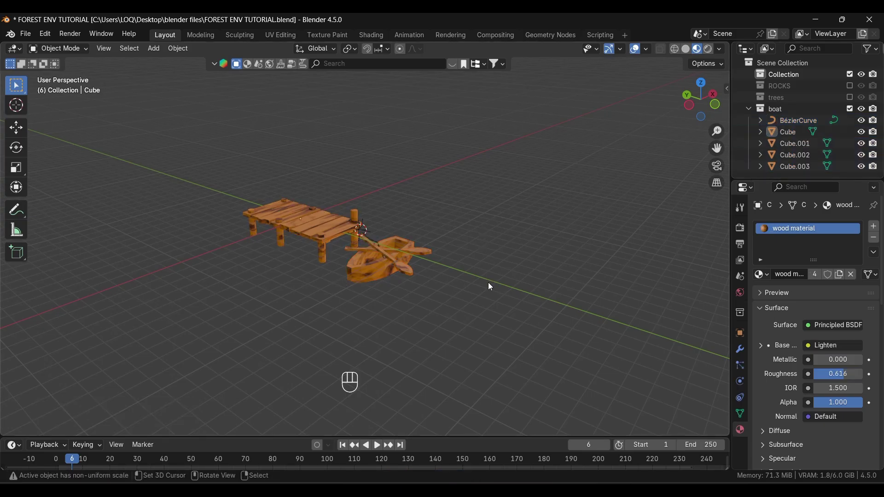
click(750, 109)
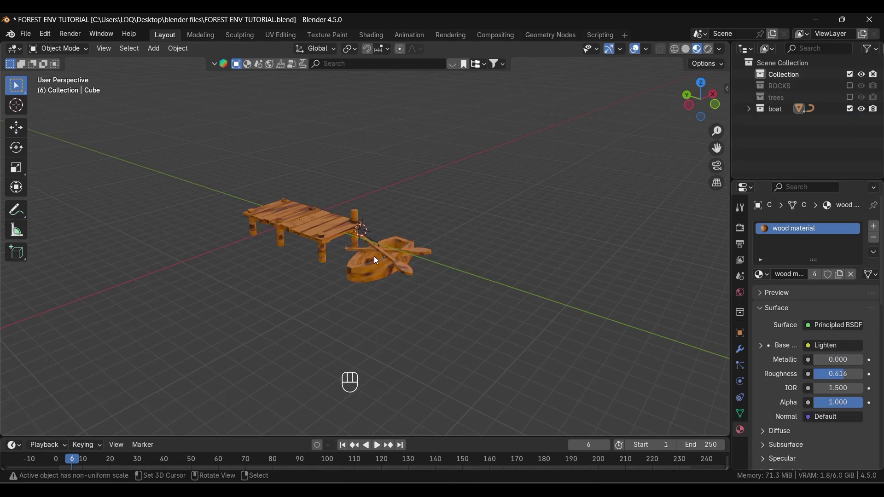
- Try moving one of the oars on its own and cancel the move
scroll(371, 272, down, 1)
scroll(367, 282, up, 2)
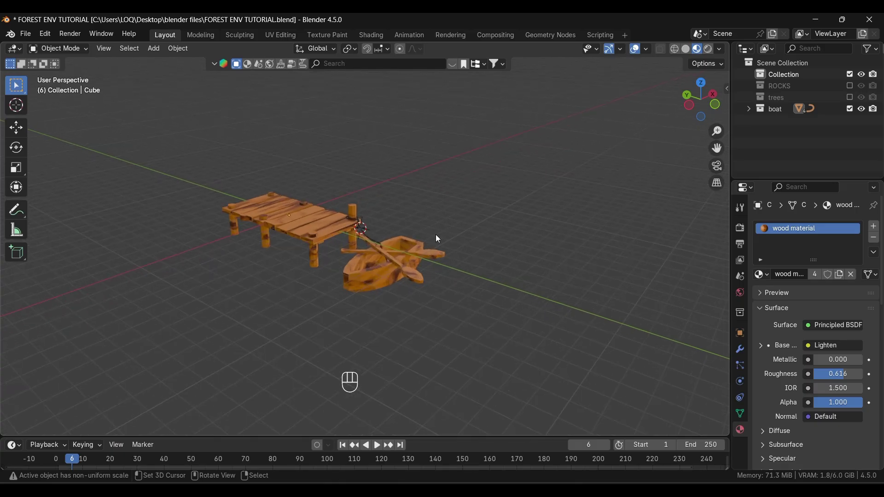
scroll(428, 251, up, 1)
click(413, 269)
key(g)
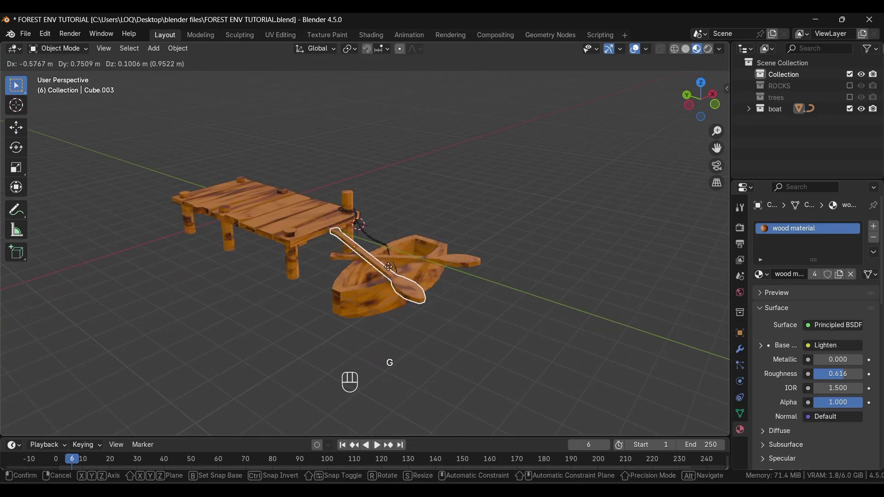
click(406, 279)
click(382, 296)
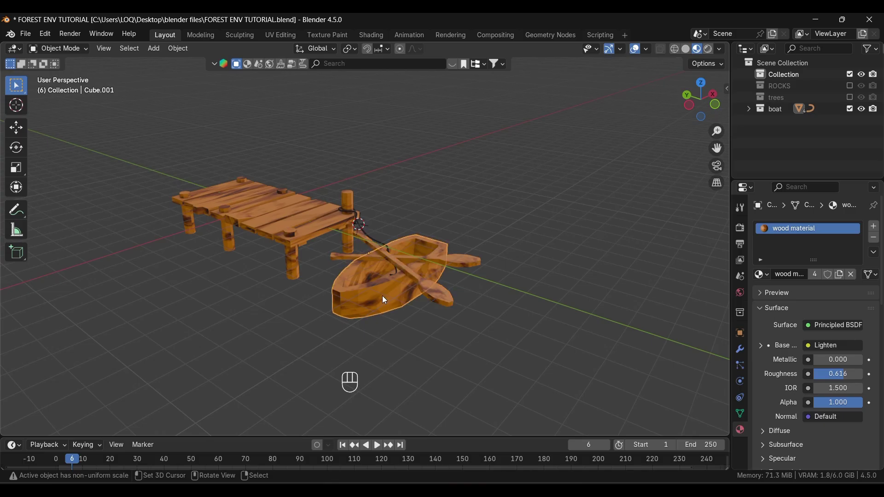
- Parent both oars to the boat using Object (Keep Transform)
click(402, 272)
shift+click(463, 260)
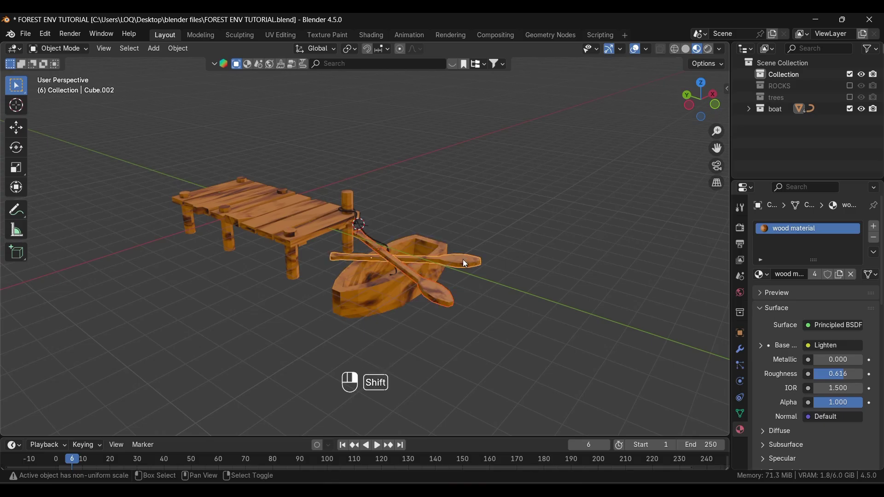
shift+click(374, 292)
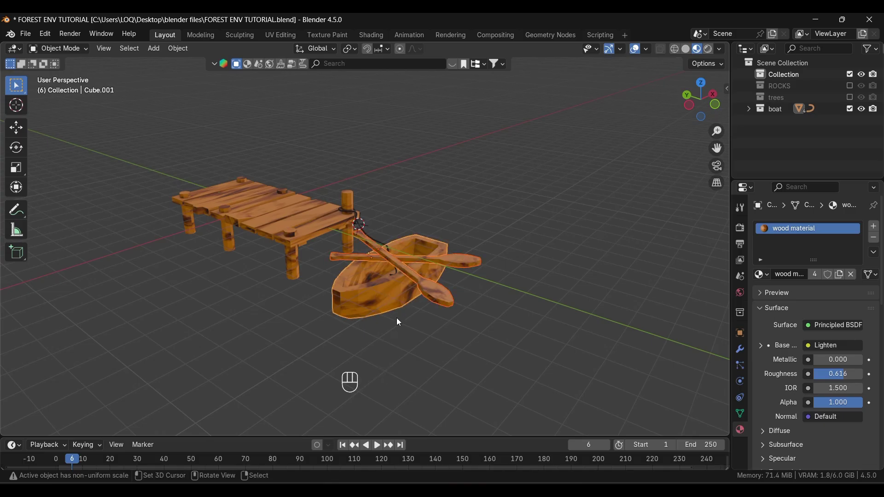
key(ctrl+p)
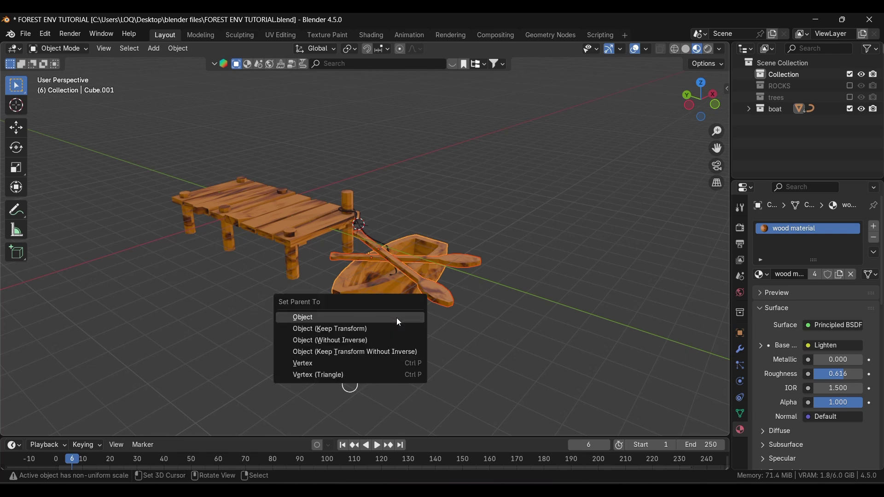
click(367, 329)
- Test the parenting by moving the boat and one oar separately, cancelling each move
click(369, 304)
key(g)
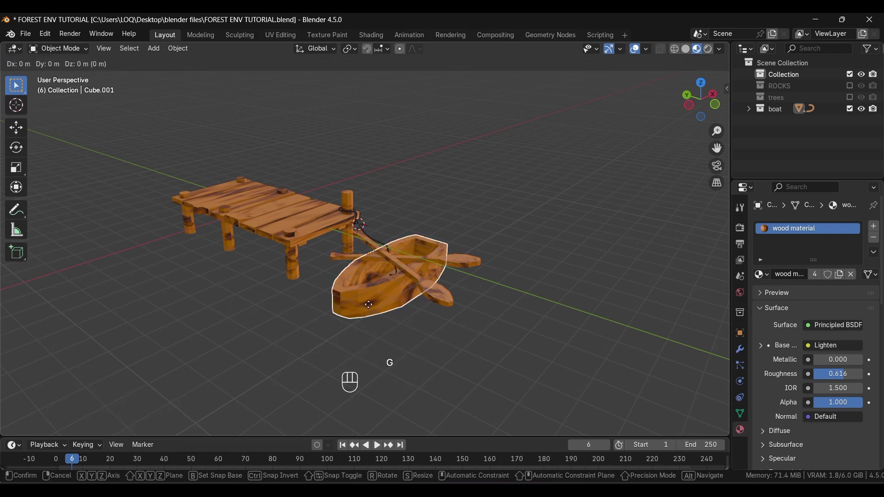
right_click(355, 321)
click(436, 291)
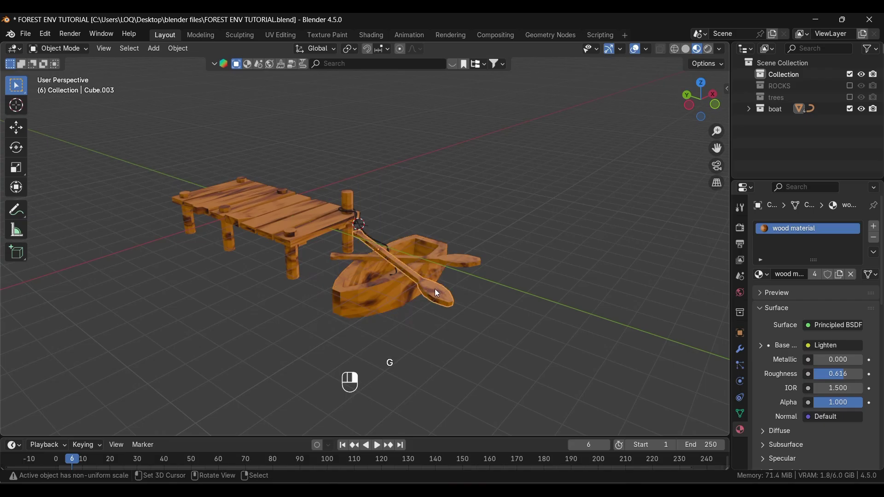
key(g)
right_click(396, 313)
- Parent the rope curve to the boat using Object (Keep Transform)
click(383, 246)
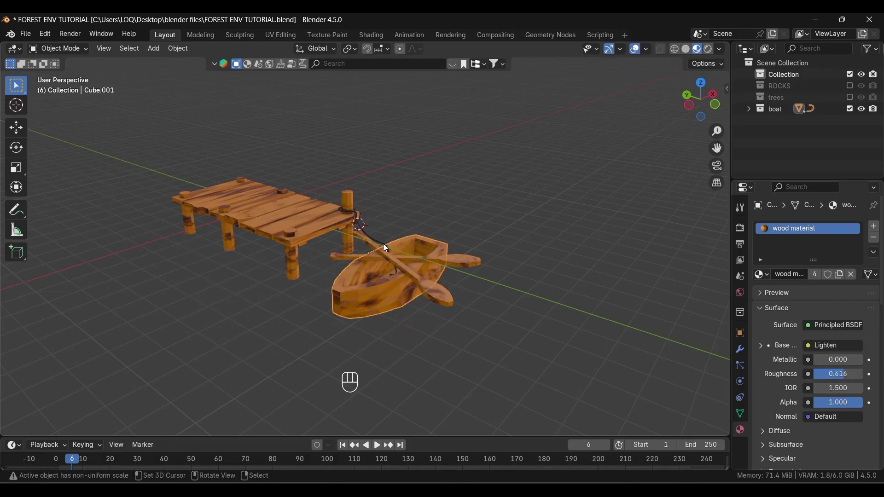
click(383, 241)
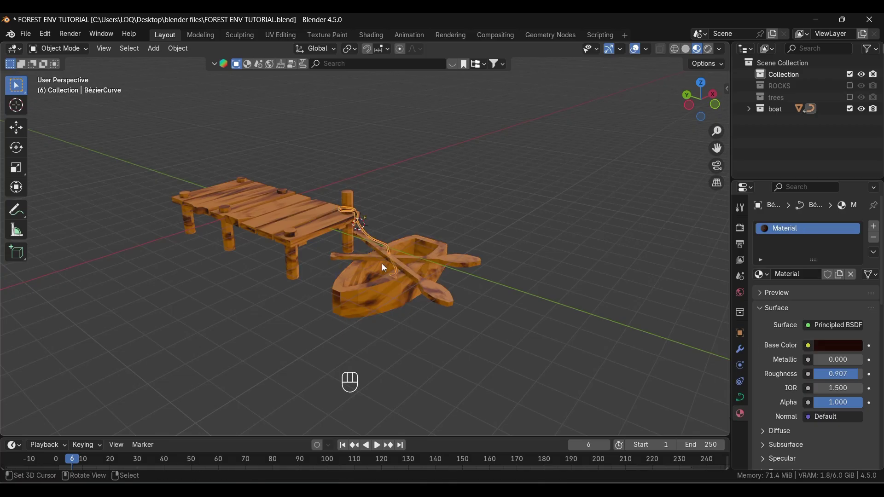
shift+click(360, 286)
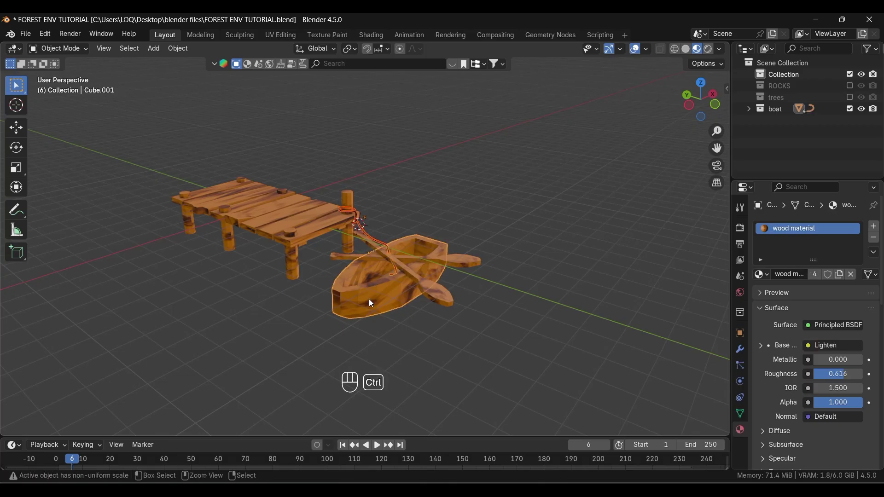
key(ctrl+p)
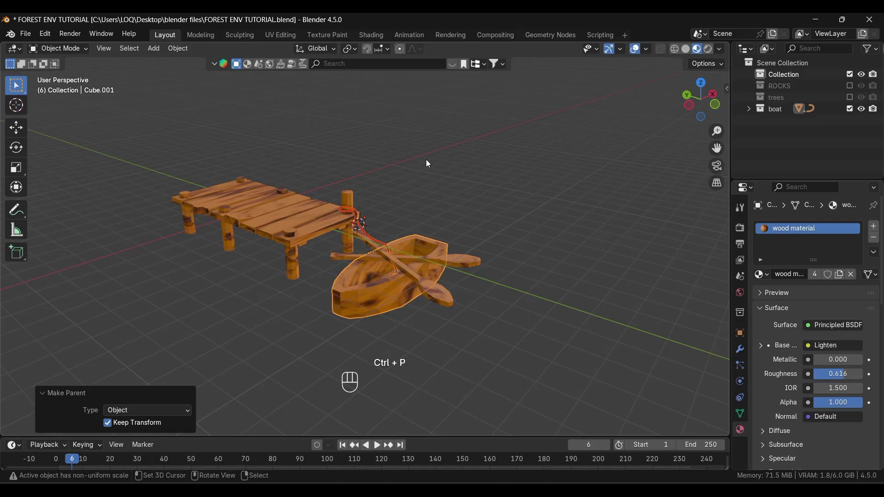
- Parent the wooden dock to the boat using Object (Keep Transform)
click(302, 220)
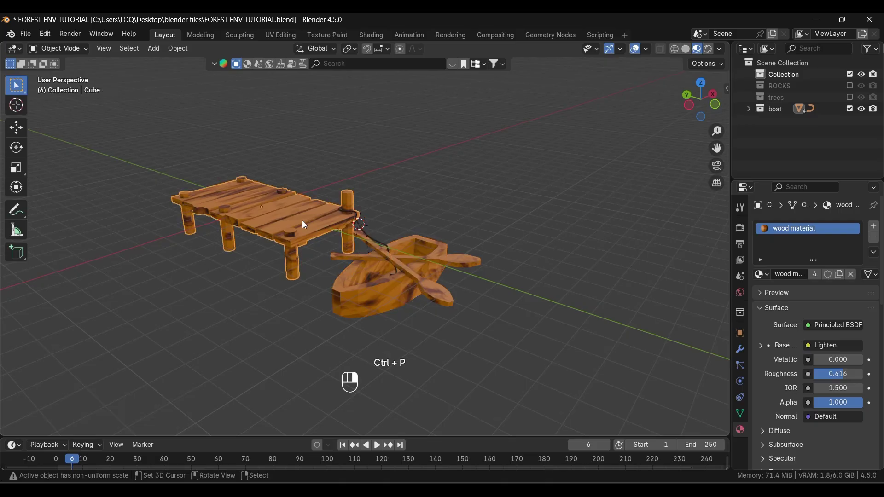
shift+click(378, 304)
key(ctrl+p)
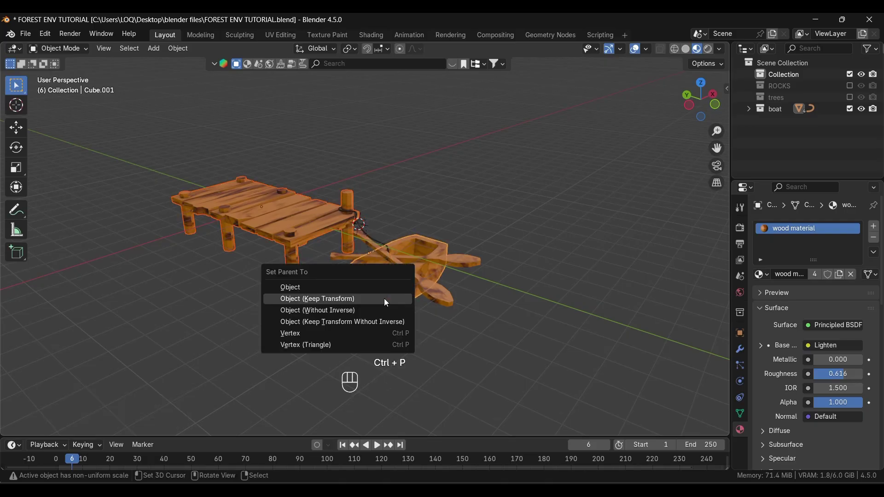
click(387, 303)
- Test-move the boat together with its parented dock, oars and rope, and cancel the move
click(392, 302)
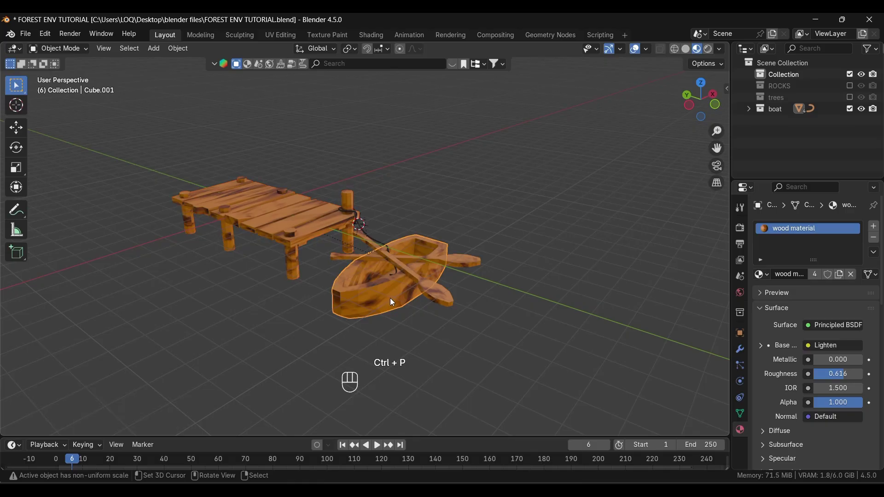
key(g)
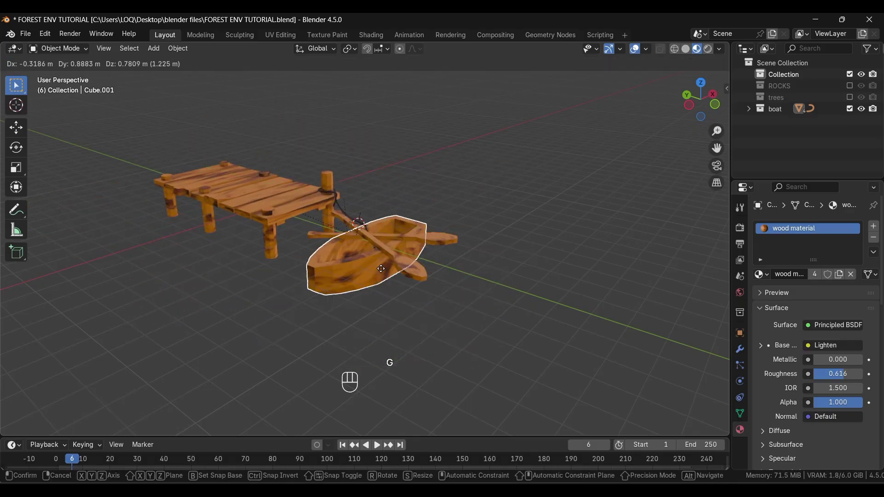
click(375, 286)
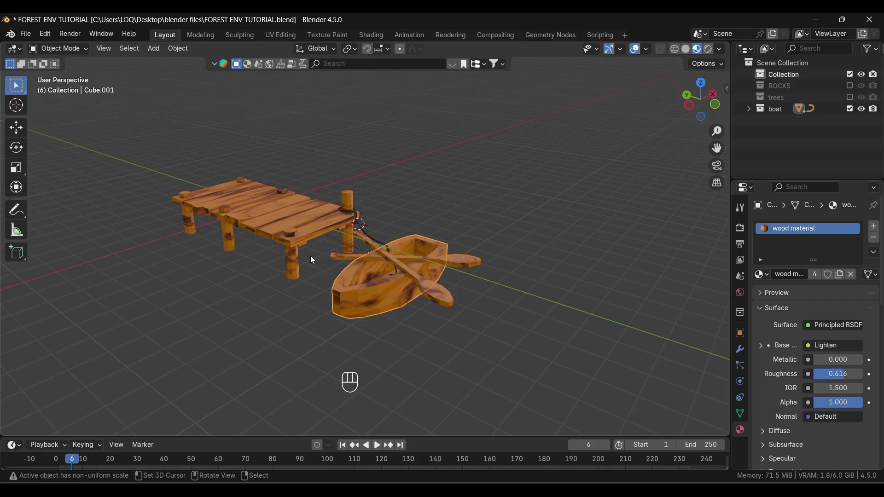
- Keep EEVEE as the render engine and enable Raytracing in the render settings
click(739, 229)
click(825, 225)
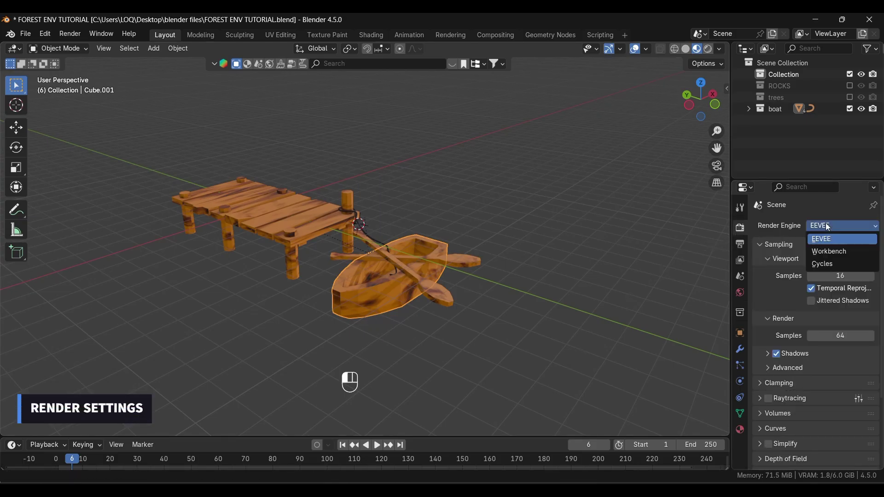
click(816, 240)
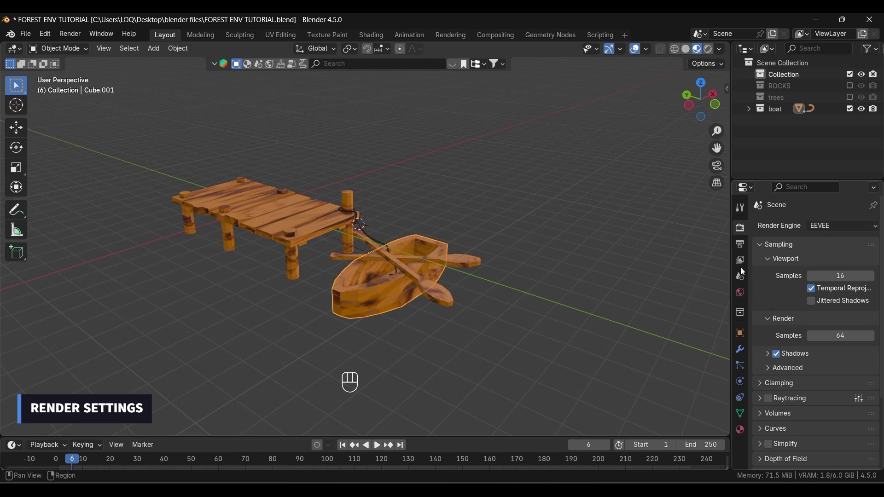
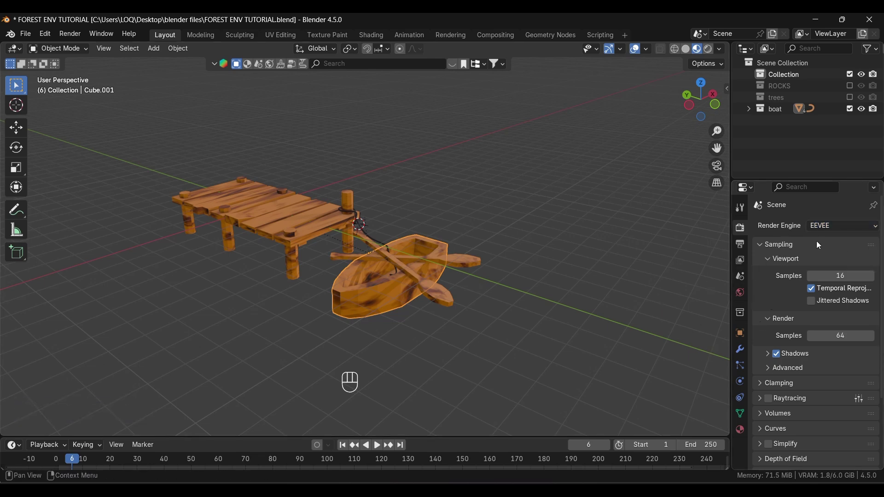
click(767, 399)
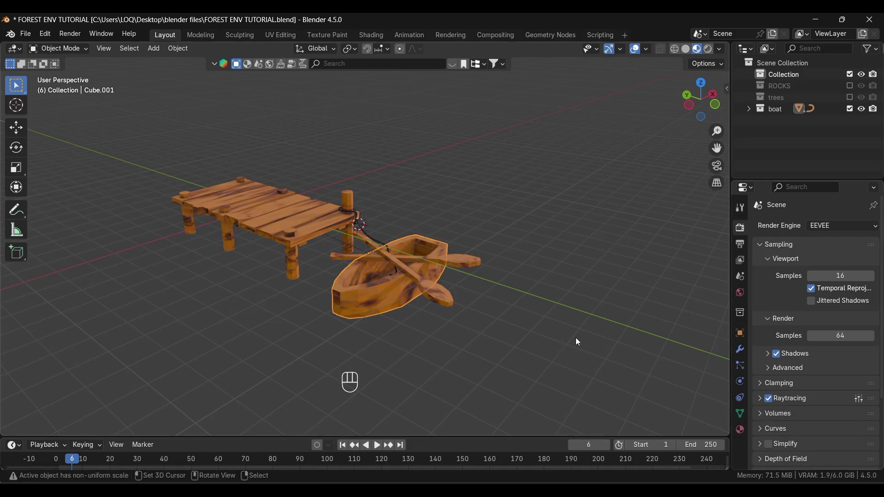
scroll(808, 325, down, 5)
scroll(807, 325, up, 5)
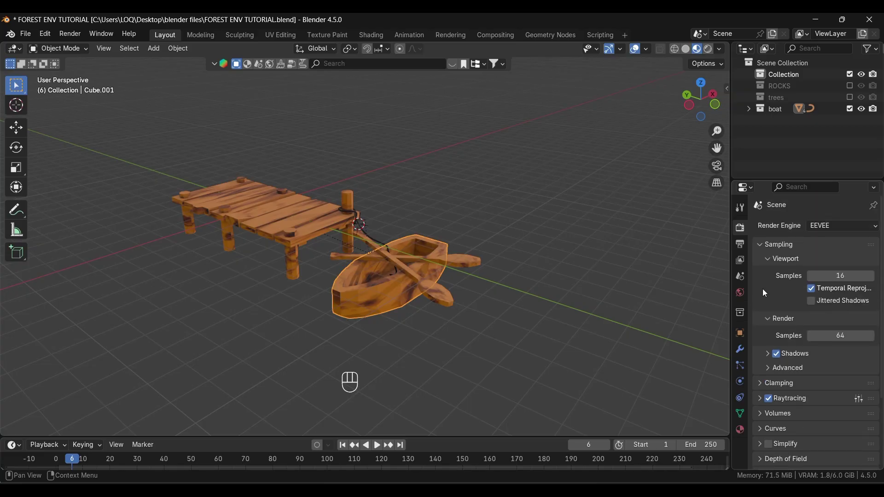
- Set the world background color to an Environment Texture using the image industrial_sunset_02_puresky_4k.hdr from the Desktop
click(740, 292)
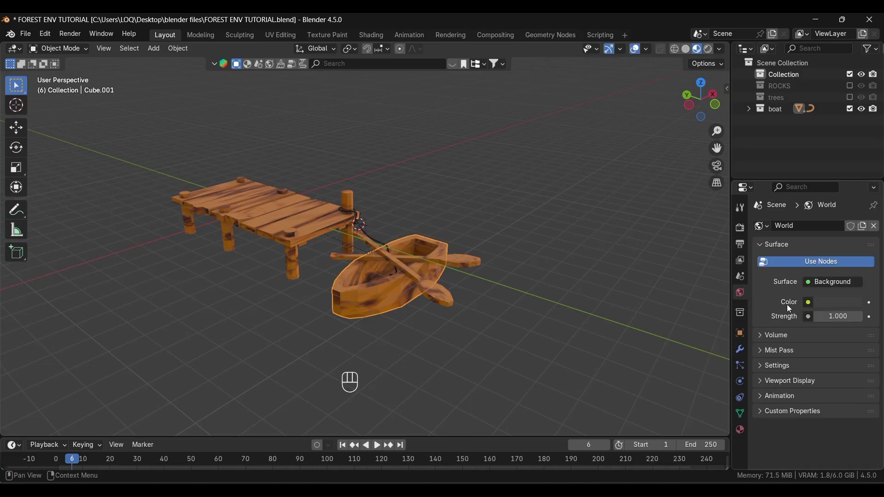
click(811, 303)
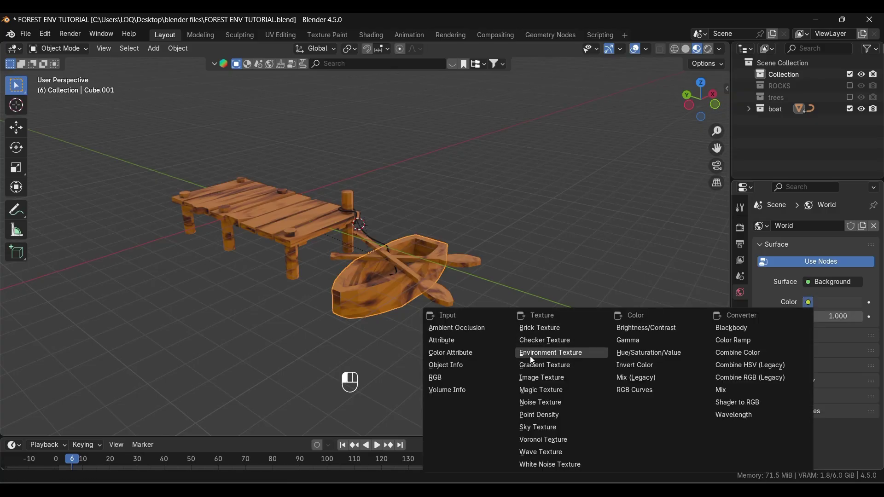
click(542, 357)
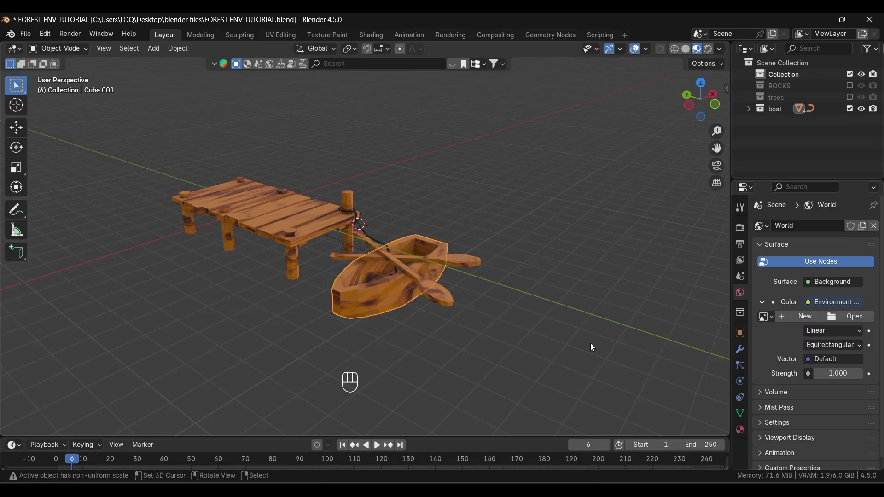
click(831, 316)
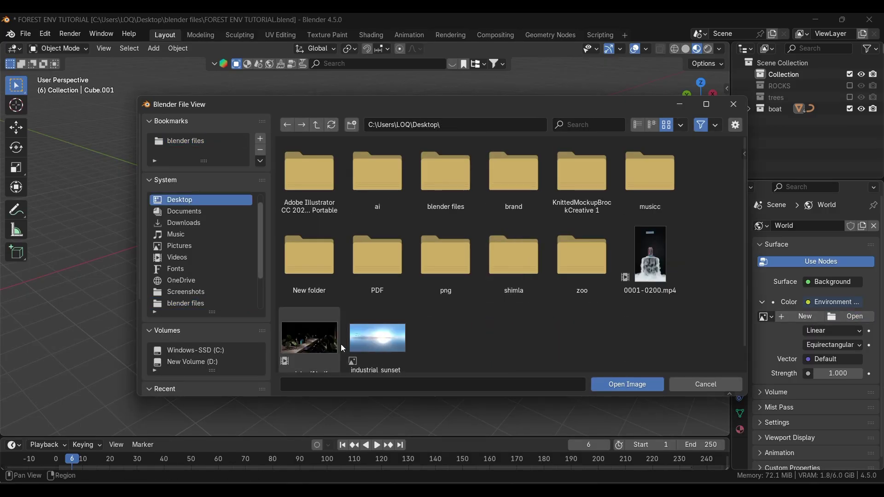
click(372, 346)
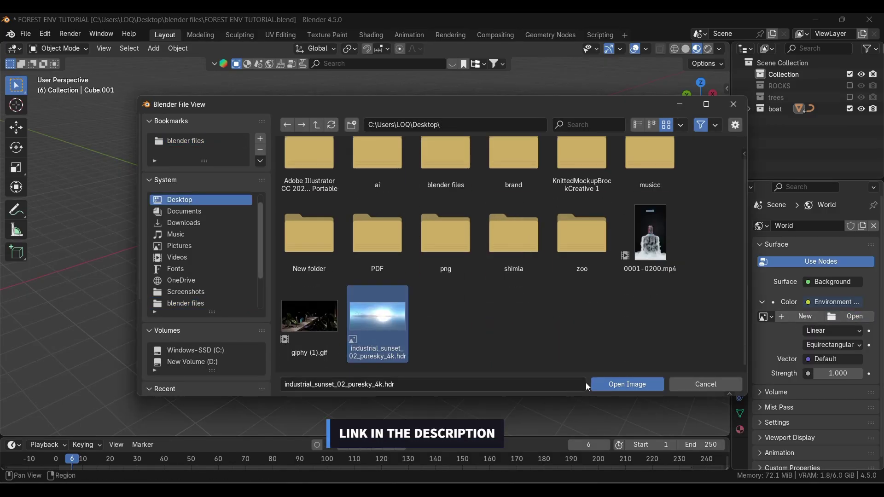
click(620, 382)
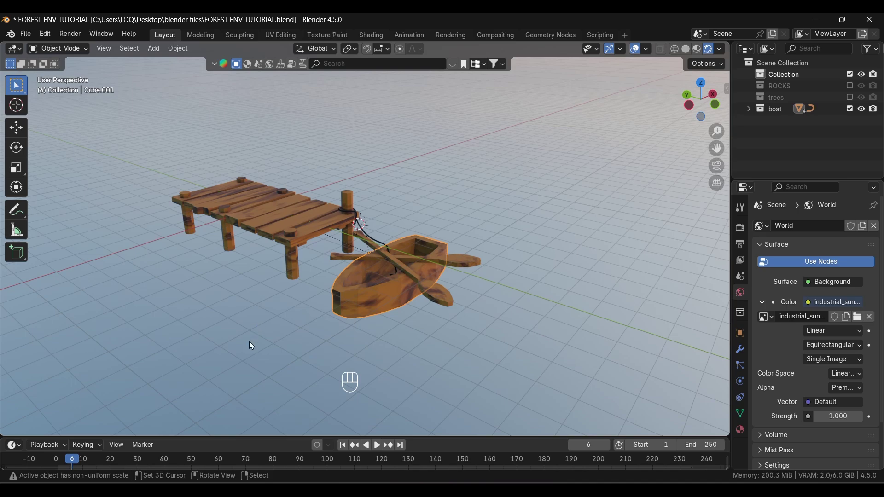
- Set the world background strength to 0.4
middle_drag(252, 346, 272, 301)
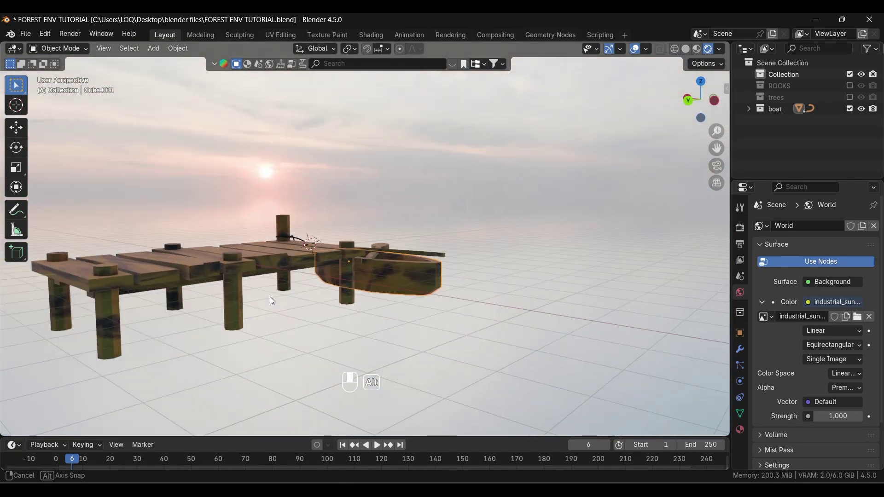
scroll(518, 224, down, 5)
middle_drag(358, 245, 592, 256)
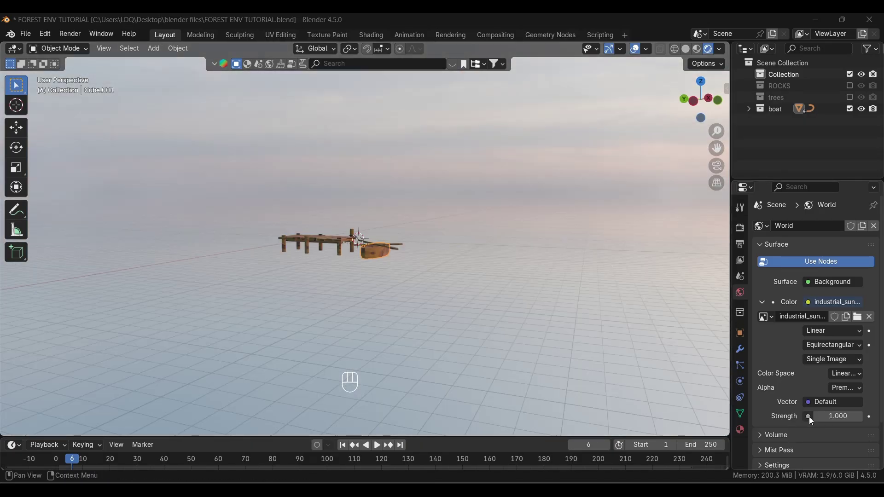
click(829, 416)
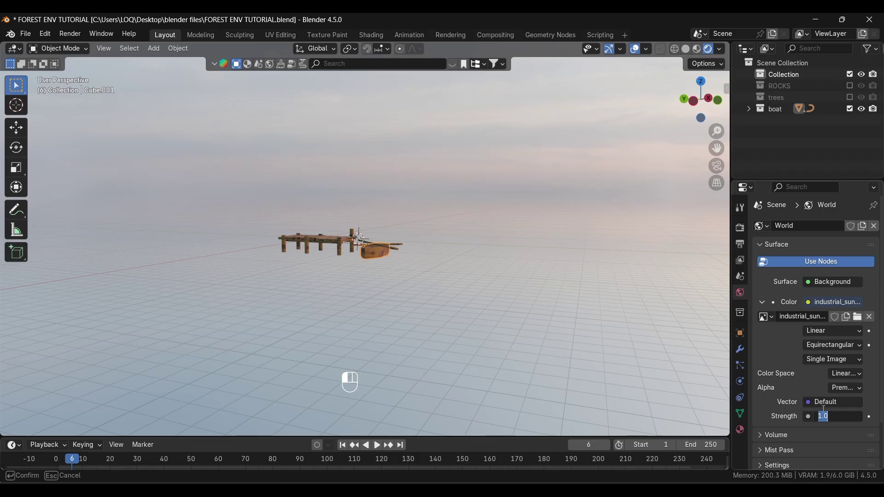
key(BackSpace)
text(.4)
key(Return)
alt+middle_drag(462, 327, 487, 336)
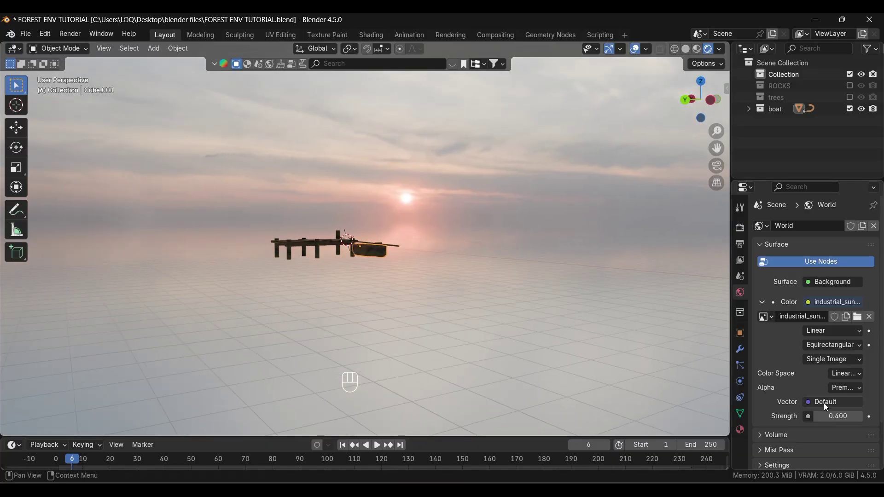
drag(839, 416, 810, 418)
key(Escape)
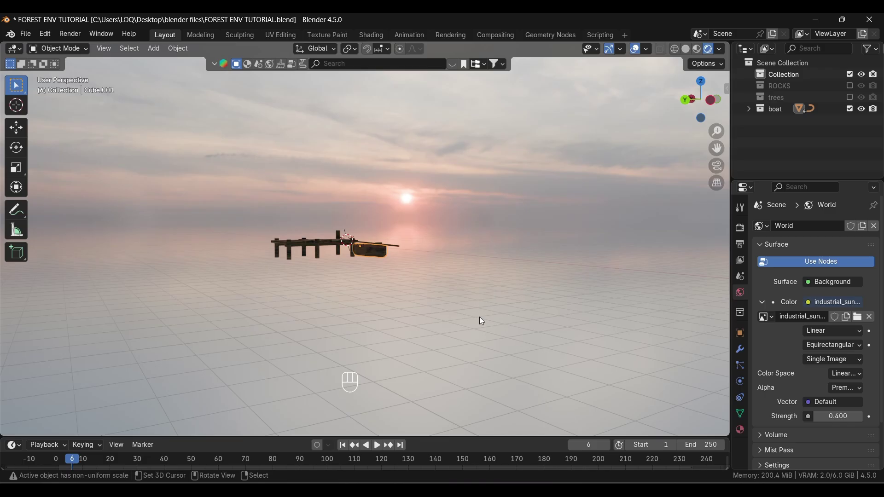
- Set the color management look to Very High Contrast in the render settings
click(739, 230)
scroll(827, 428, down, 5)
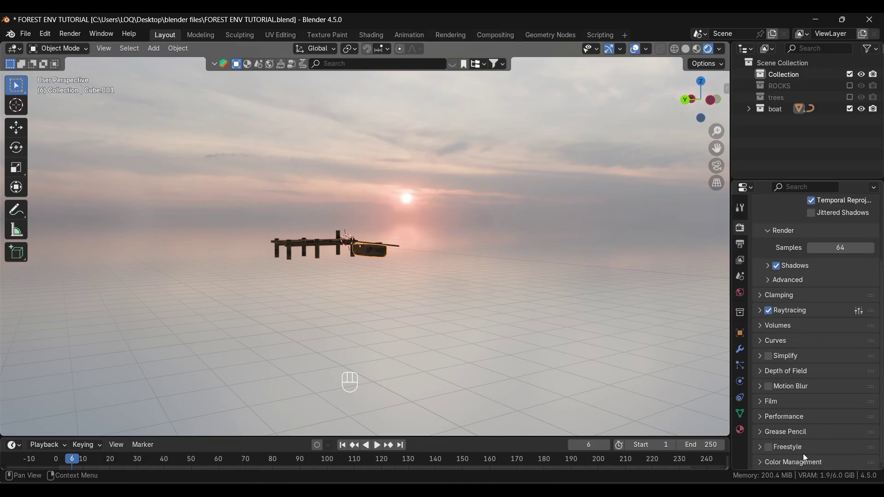
click(792, 461)
scroll(829, 427, down, 6)
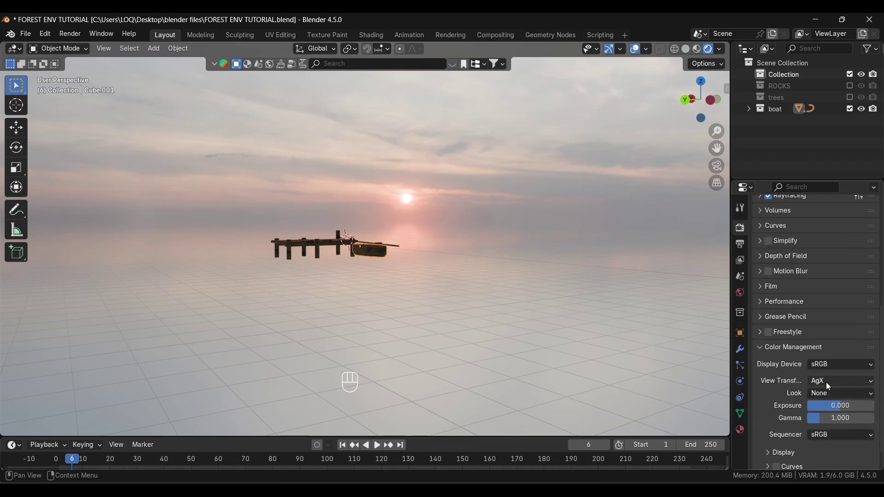
click(822, 394)
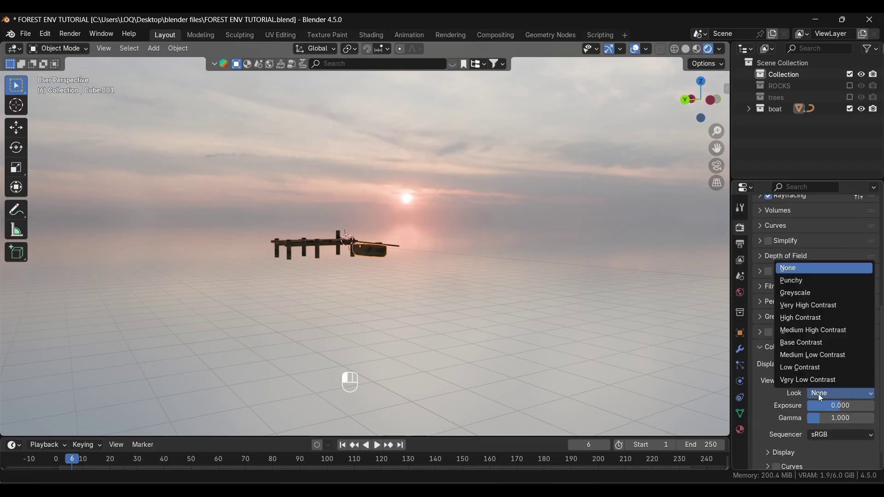
click(805, 306)
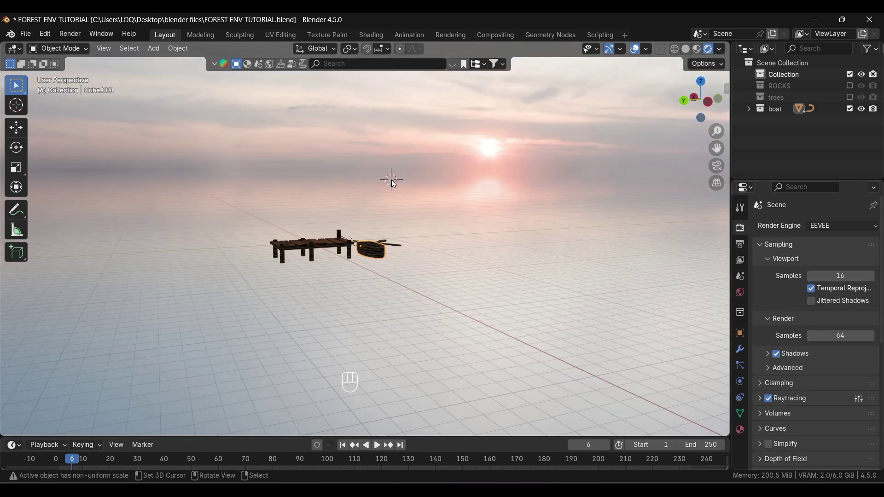
- Add a Sun light to the scene at the 3D cursor
key(shift+a)
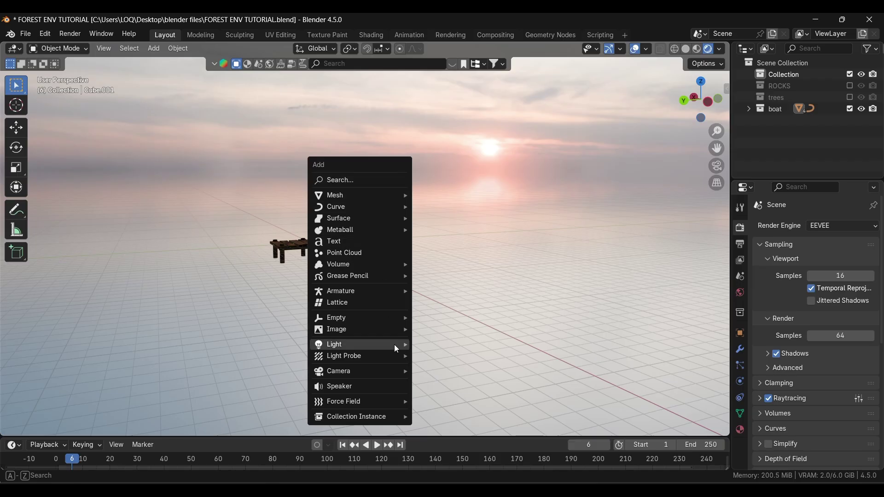
mouse_move(409, 349)
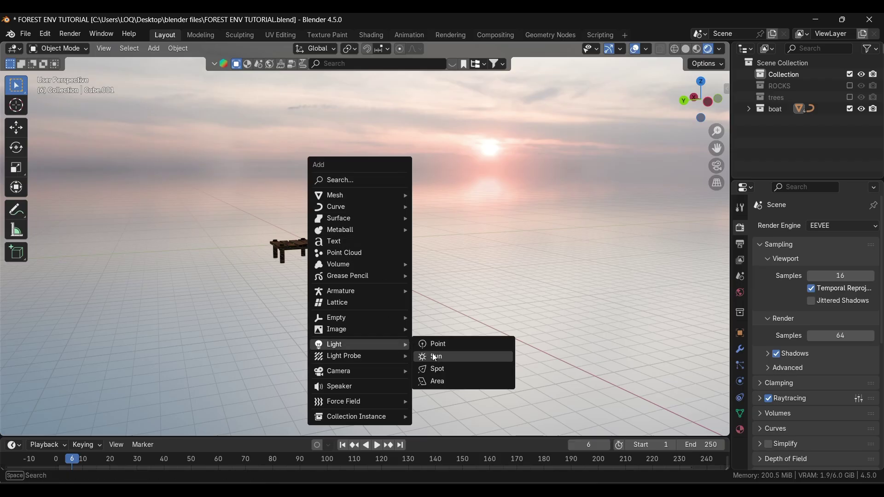
click(432, 354)
- Move the sun light about -12 m along global Y and about 8.4 m along global X
middle_drag(423, 214, 401, 346)
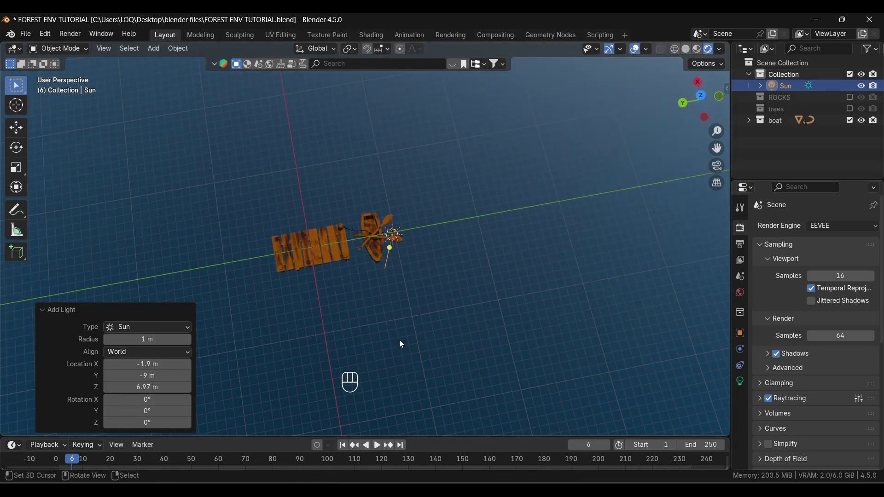
key(g)
key(y)
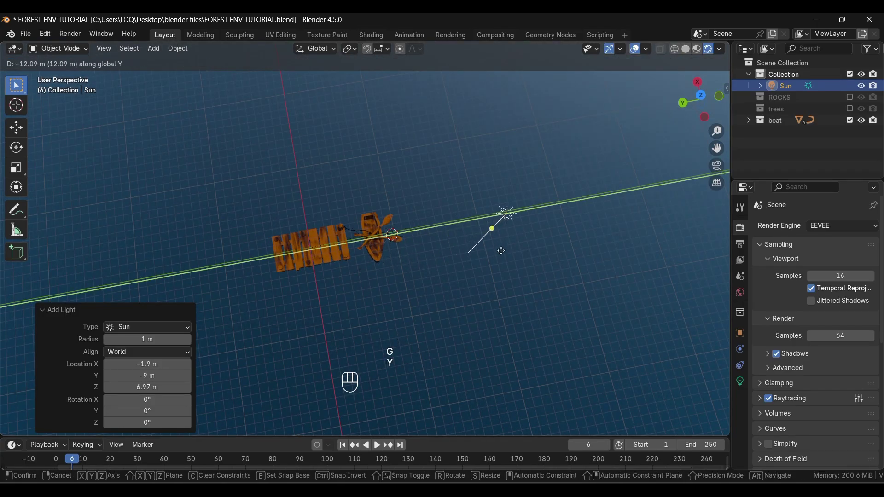
click(500, 251)
key(g)
key(x)
click(465, 184)
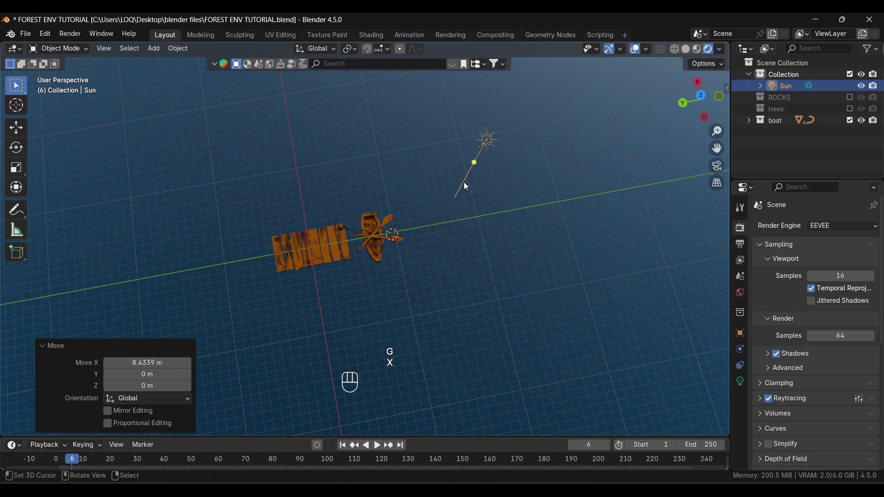
- Rotate the sun light about 67° around the view axis so it points toward the boat and dock
alt+drag(444, 308, 413, 232)
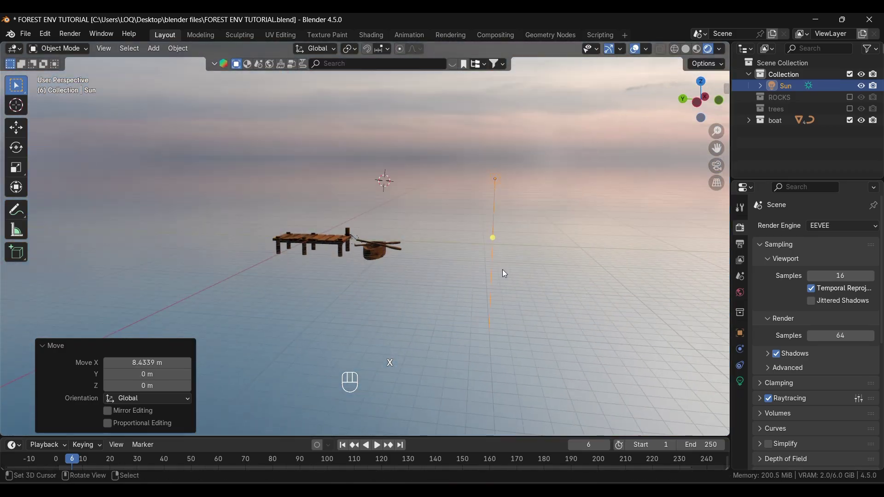
key(r)
click(367, 252)
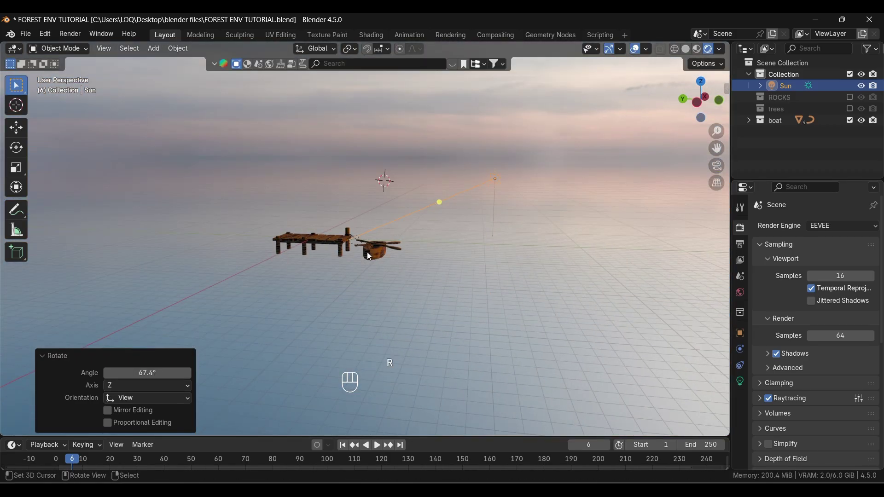
- Give the sun light an orange color (#FF7600) and a strength of 10
alt+drag(395, 313, 380, 295)
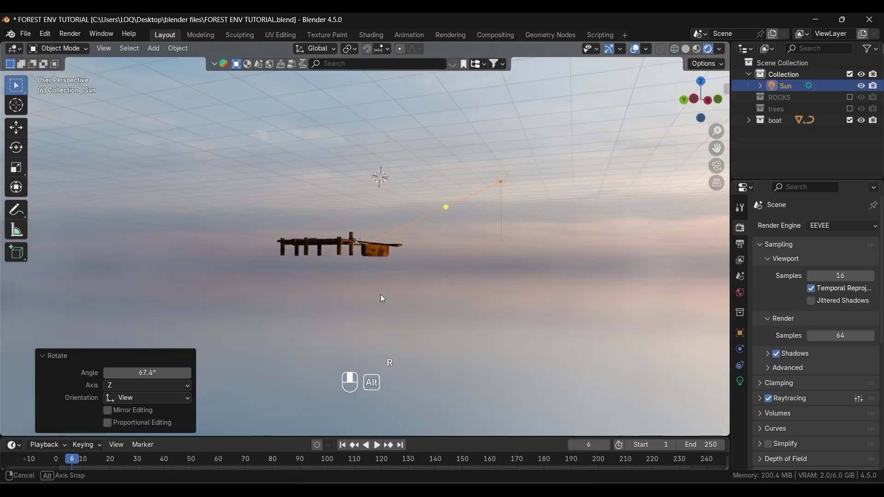
click(739, 383)
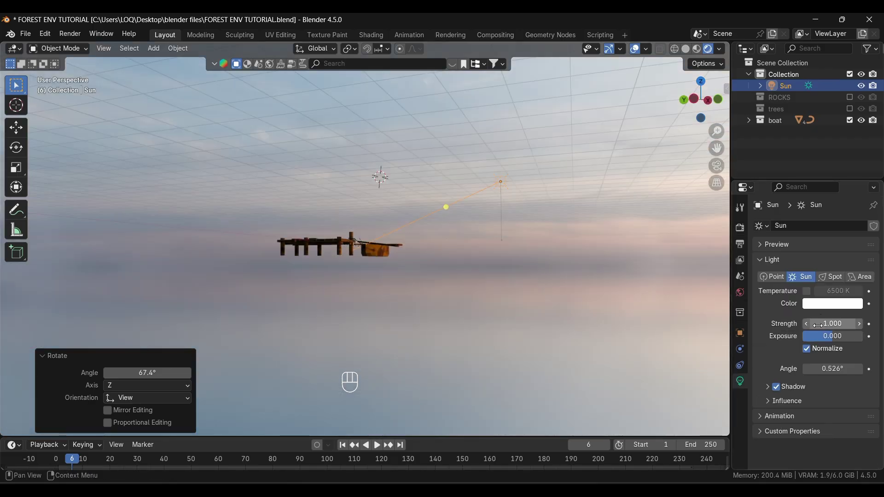
click(828, 304)
click(778, 208)
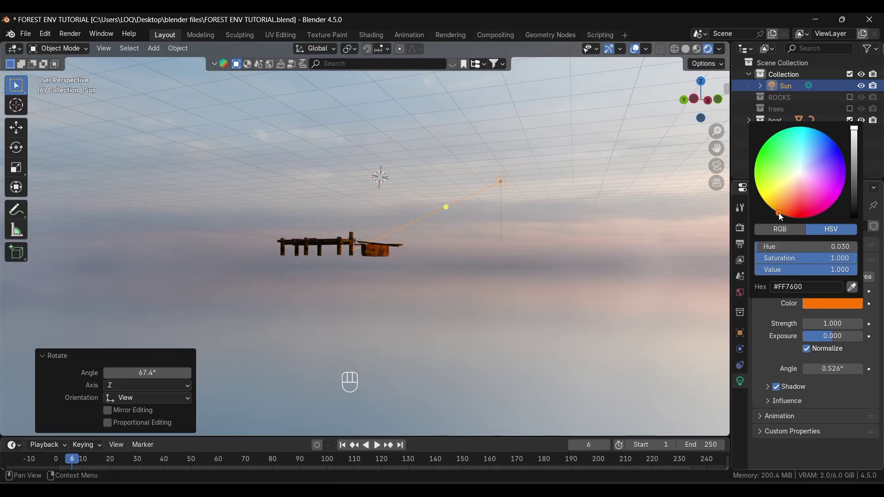
click(828, 325)
text(10)
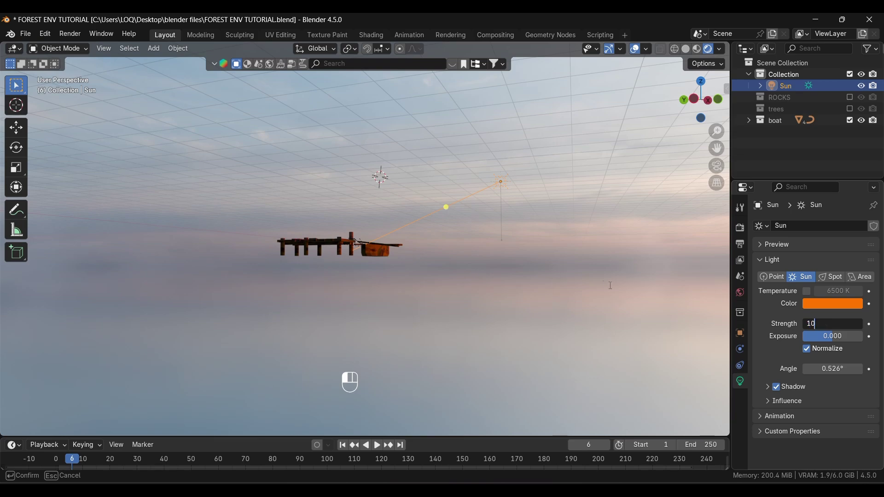
key(Return)
middle_drag(541, 273, 576, 284)
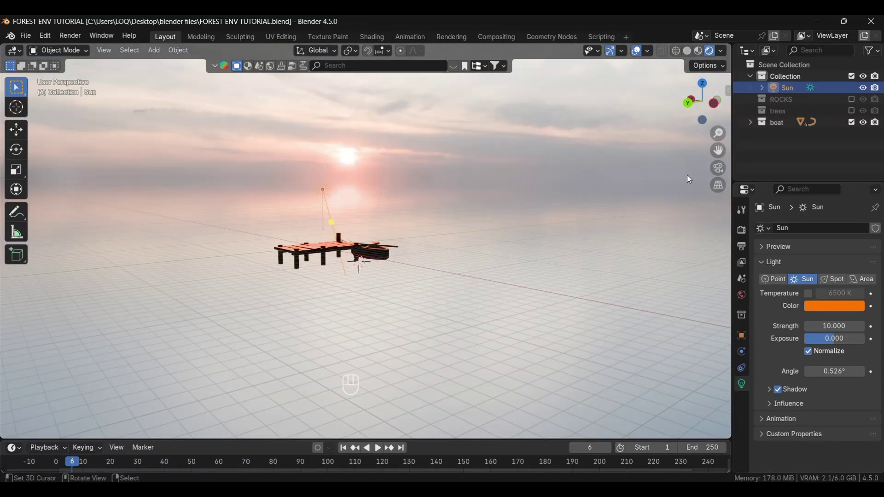
- Exclude the boat collection from the view layer and rename the main collection to "scene"
click(852, 122)
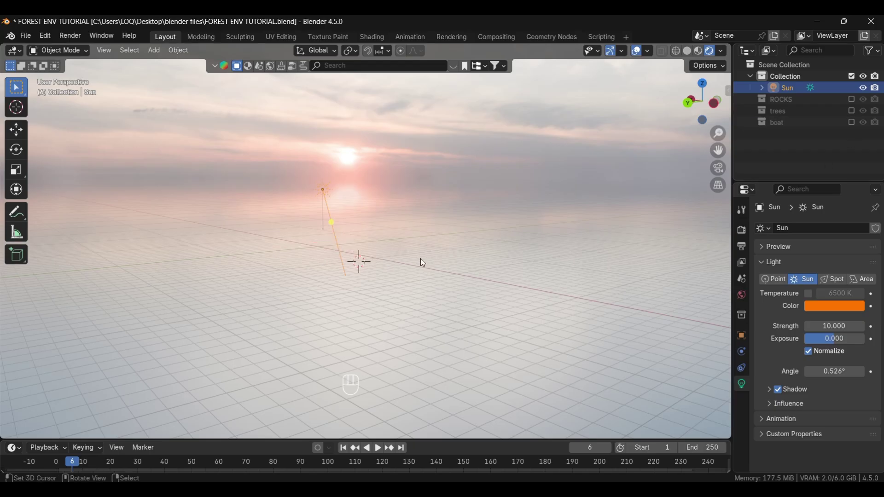
double_click(784, 76)
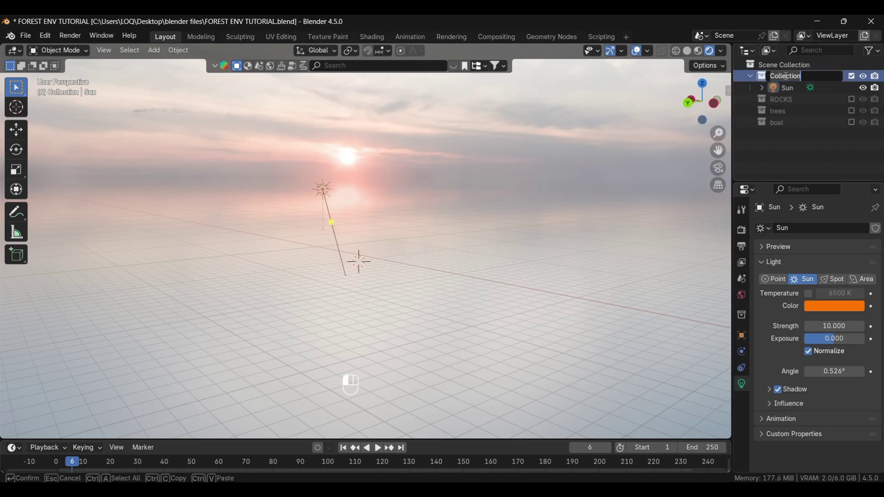
text(scene)
key(Return)
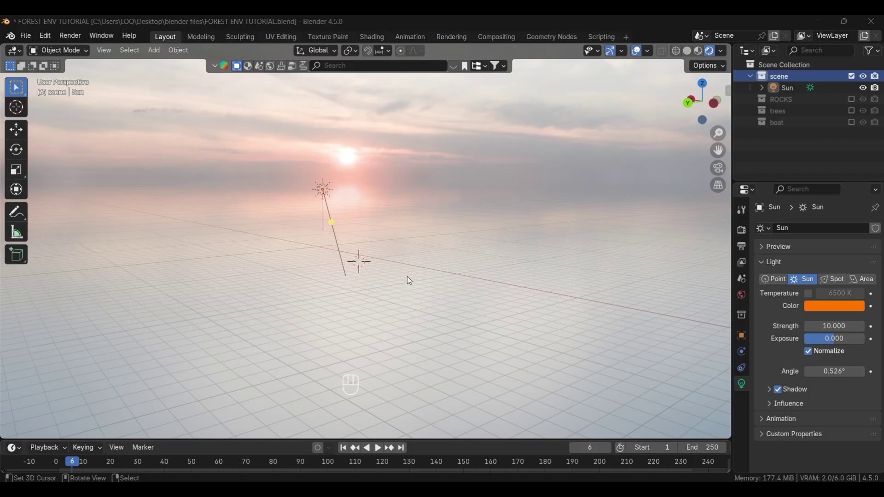
- Reset the 3D cursor to the world origin
middle_drag(408, 278, 359, 309)
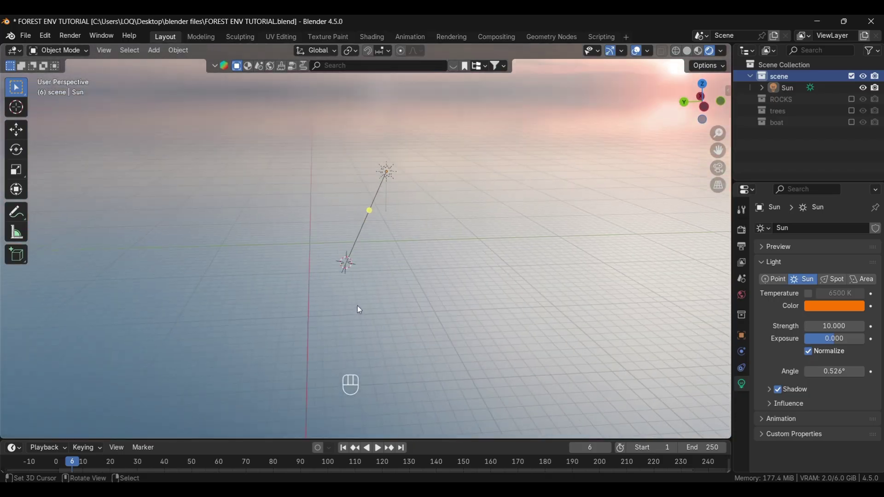
key(shift+c)
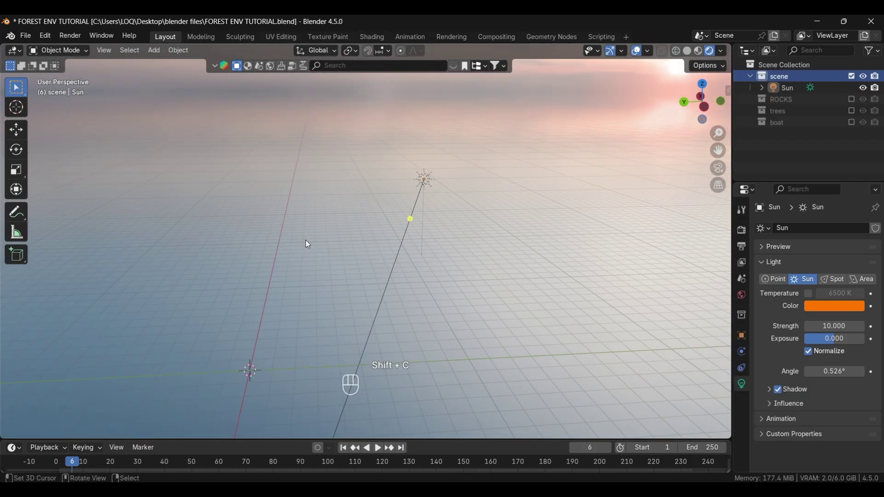
middle_drag(308, 244, 360, 296)
- Add a mesh plane at the world origin and scale it uniformly by 50
key(shift+a)
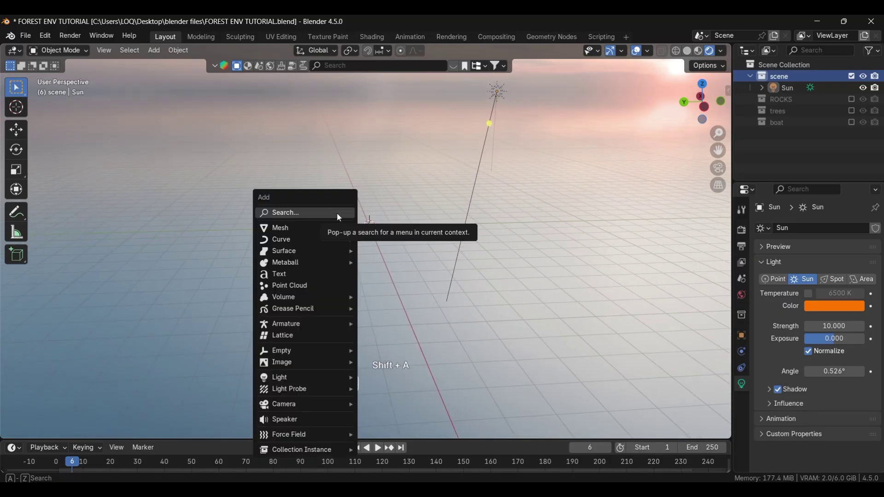
mouse_move(336, 229)
click(381, 228)
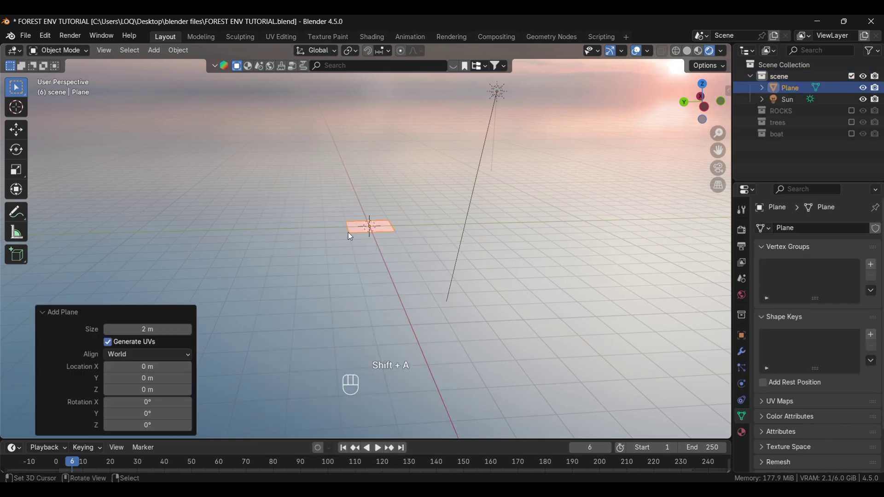
key(s)
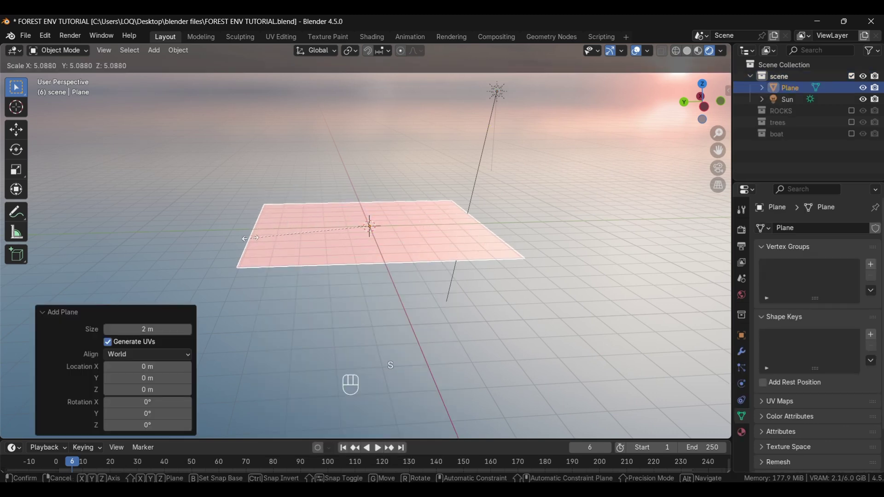
text(50)
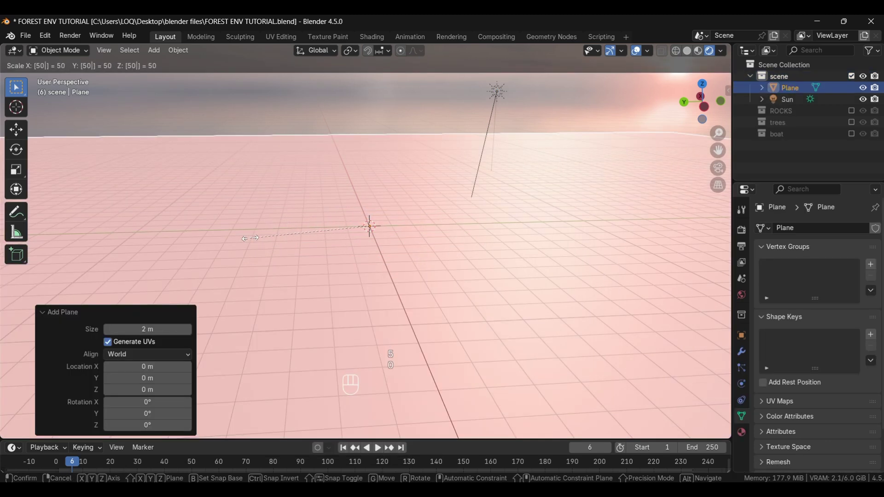
click(250, 238)
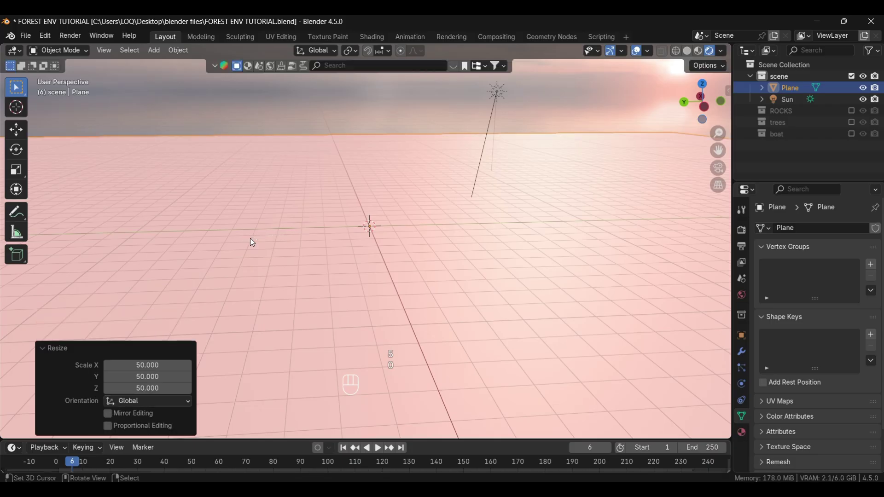
- Display the viewport in solid shading and apply the ground plane's scale
click(688, 51)
scroll(367, 236, down, 5)
scroll(367, 236, down, 3)
alt+drag(326, 322, 341, 292)
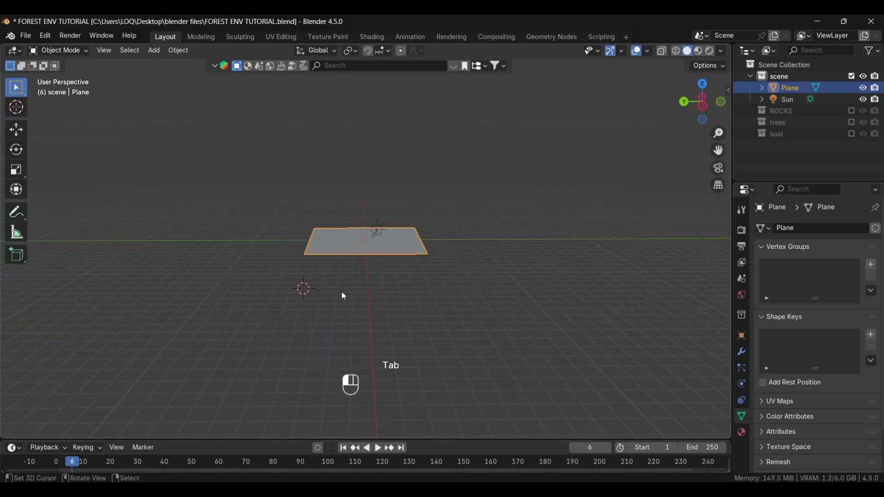
key(ctrl+a)
click(344, 296)
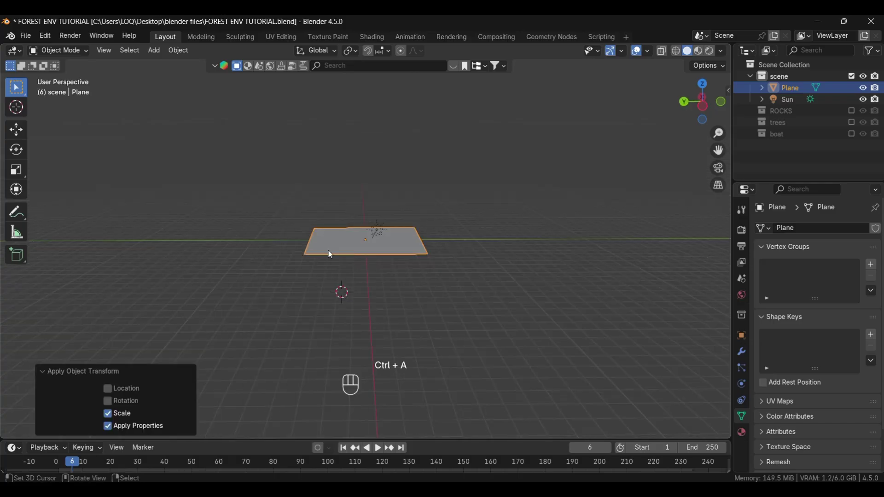
- Stretch the ground plane's mesh by a factor of 3 along the X axis in Edit Mode
key(Tab)
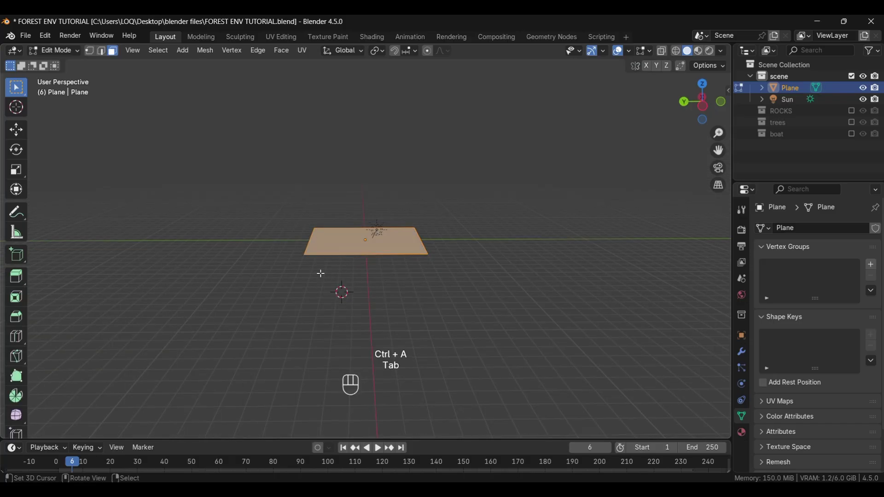
key(s)
key(x)
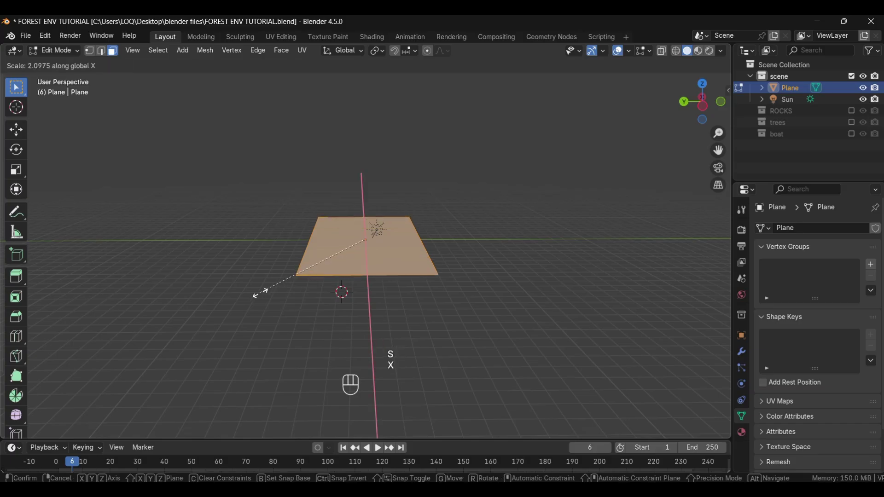
text(3)
click(262, 292)
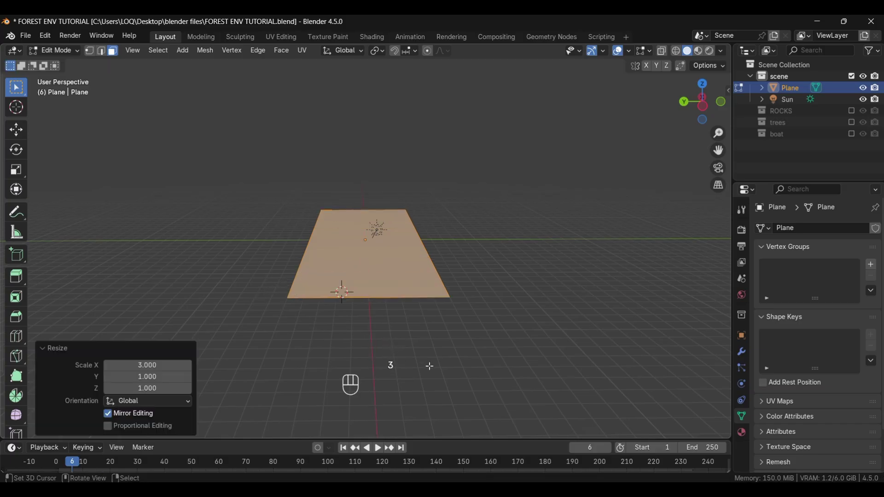
middle_drag(489, 338, 338, 320)
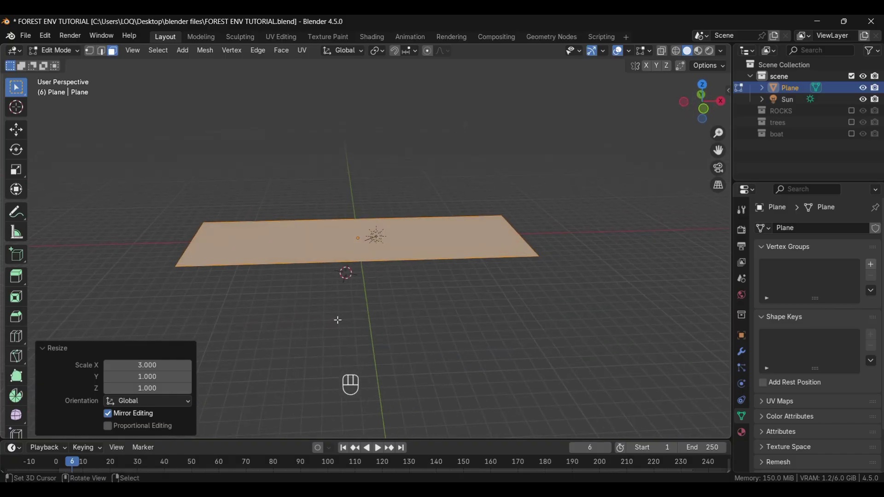
click(49, 350)
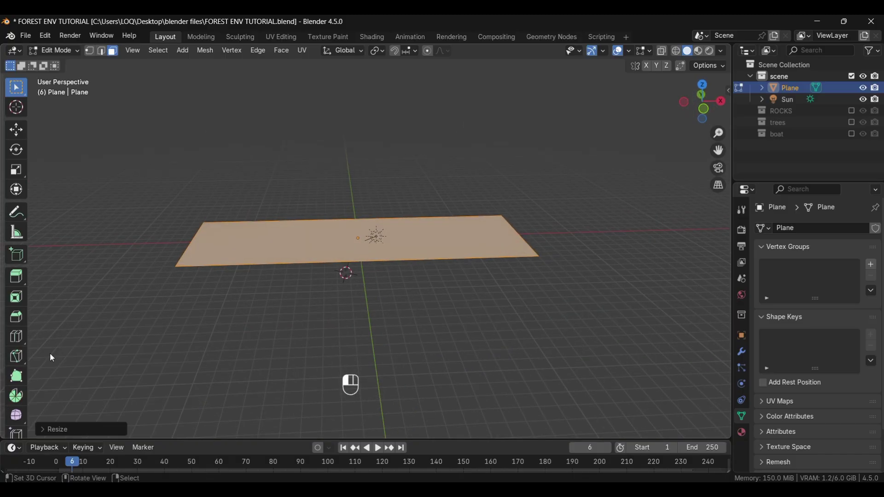
- Add two evenly spaced loop cuts without sliding them, dividing the ground plane into three equal sections along its length
key(ctrl+z)
key(ctrl+r)
scroll(360, 256, up, 1)
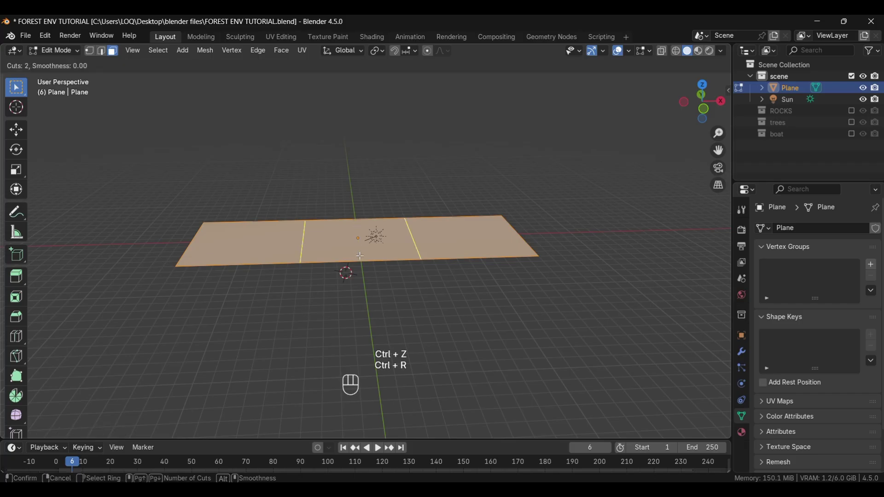
click(360, 256)
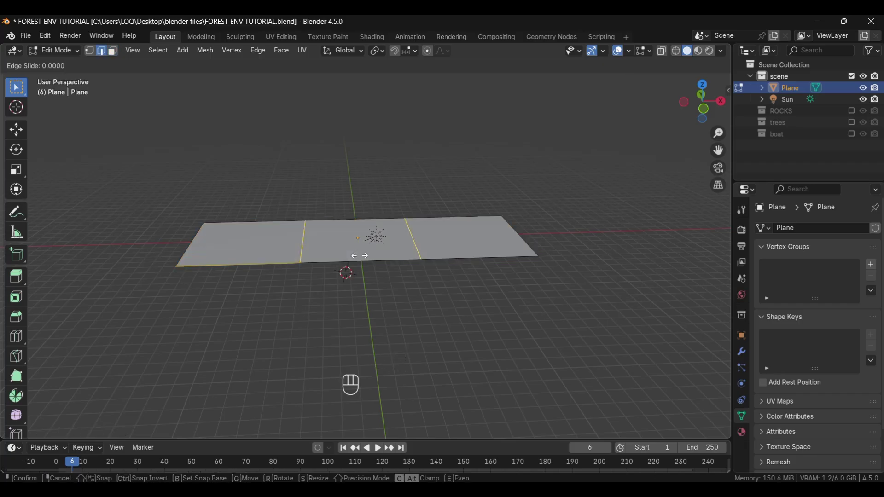
click(360, 256)
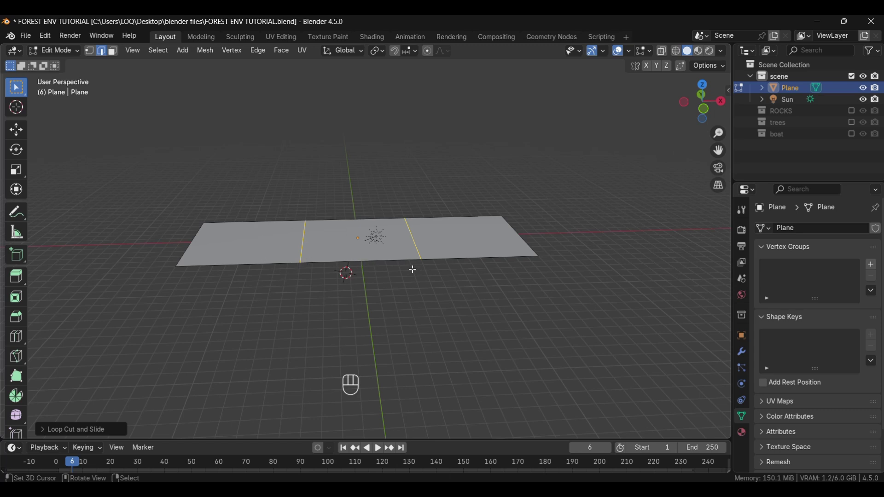
- Subdivide the whole ground plane mesh with 50 cuts
middle_drag(335, 310, 329, 263)
click(329, 263)
shift+right_click(329, 273)
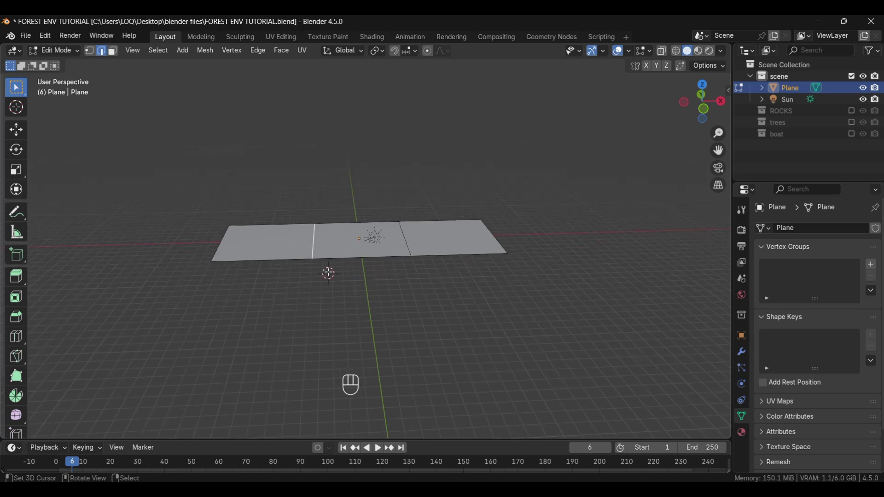
key(a)
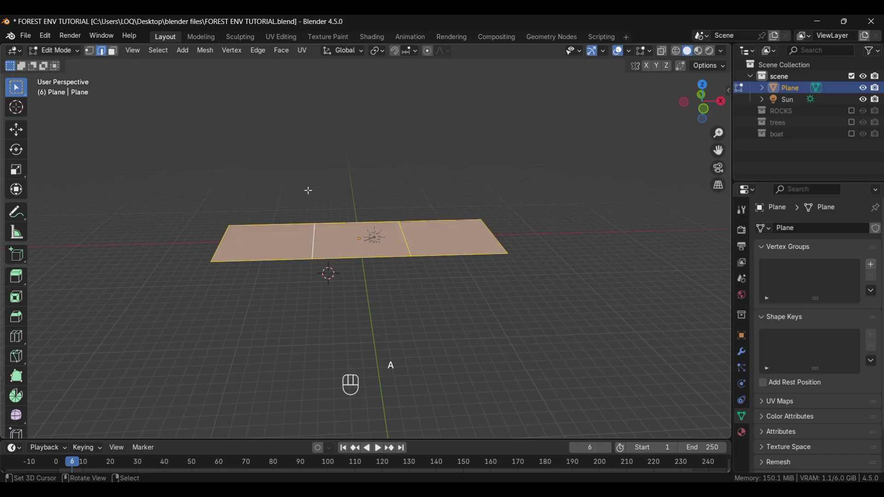
key(ctrl+e)
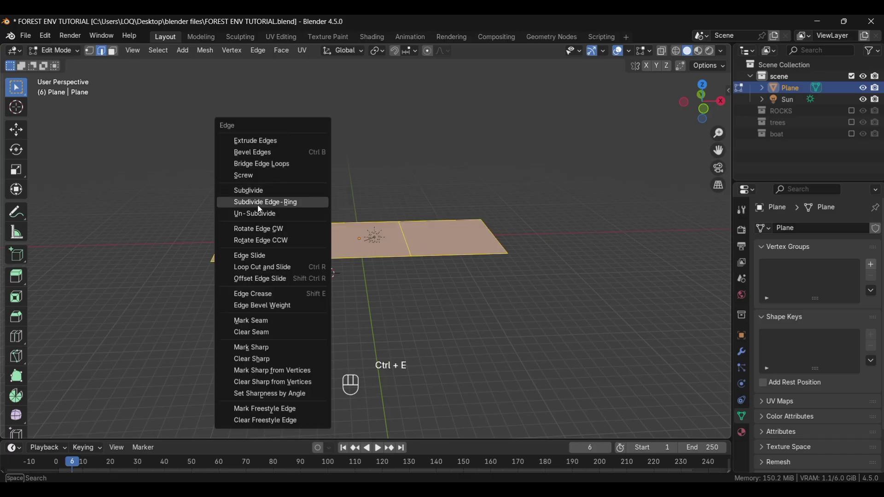
click(256, 191)
click(130, 351)
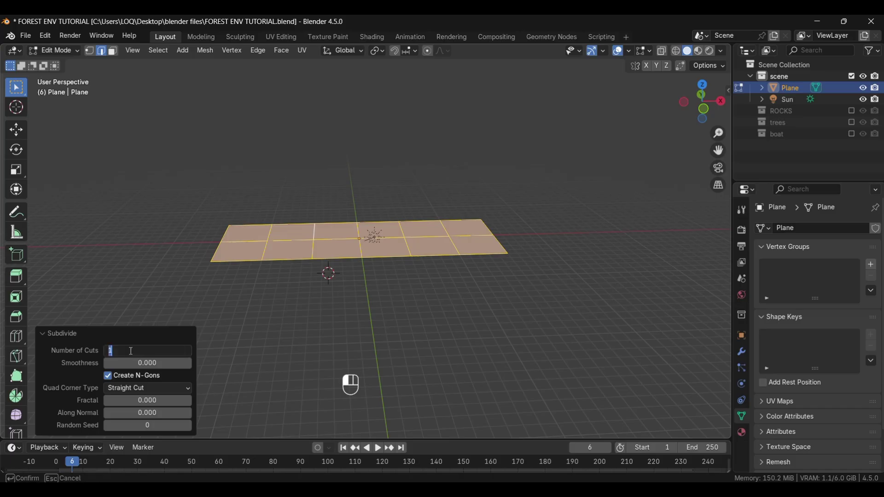
key(Return)
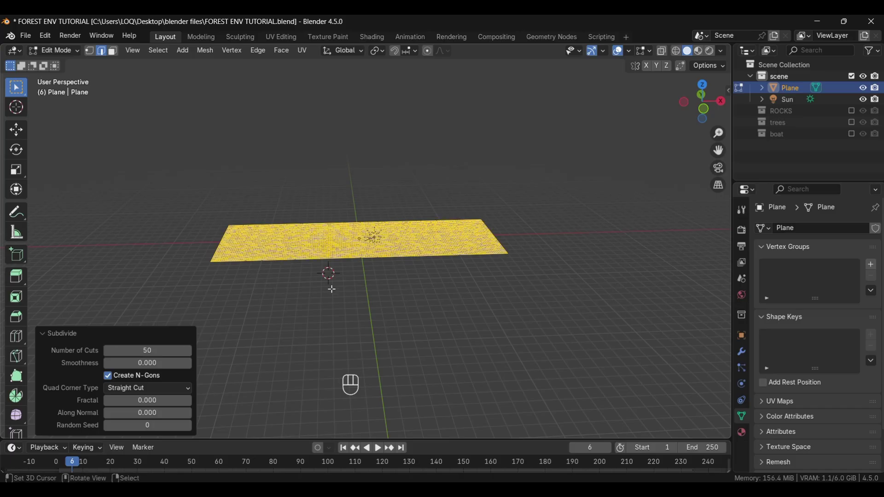
- Select the border vertices along the ground plane's near long side and both short ends
scroll(342, 286, up, 3)
click(335, 294)
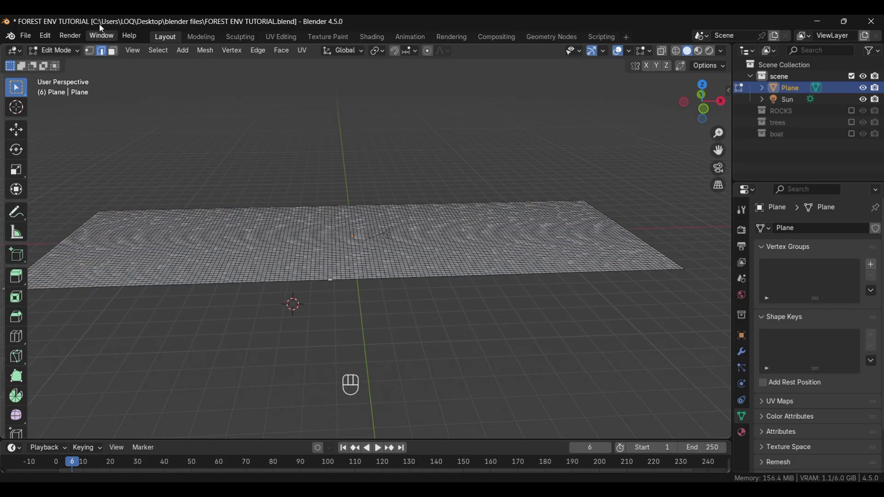
click(90, 51)
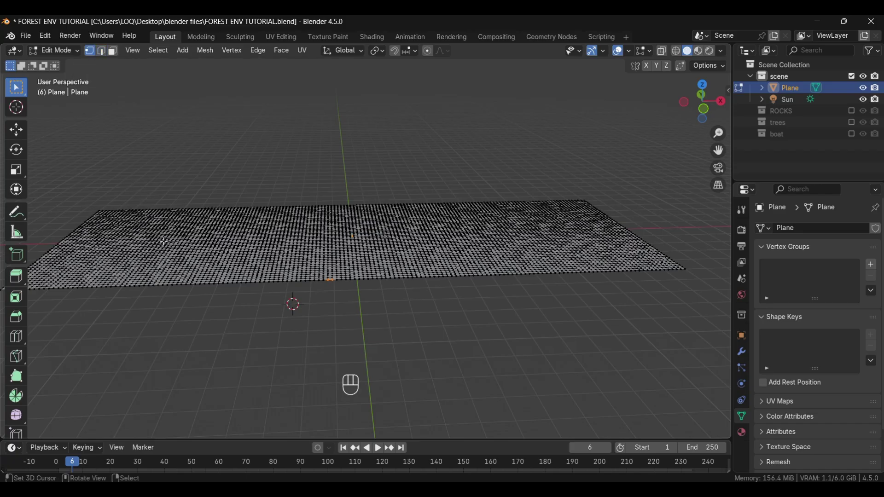
middle_drag(156, 241, 198, 372)
alt+click(194, 352)
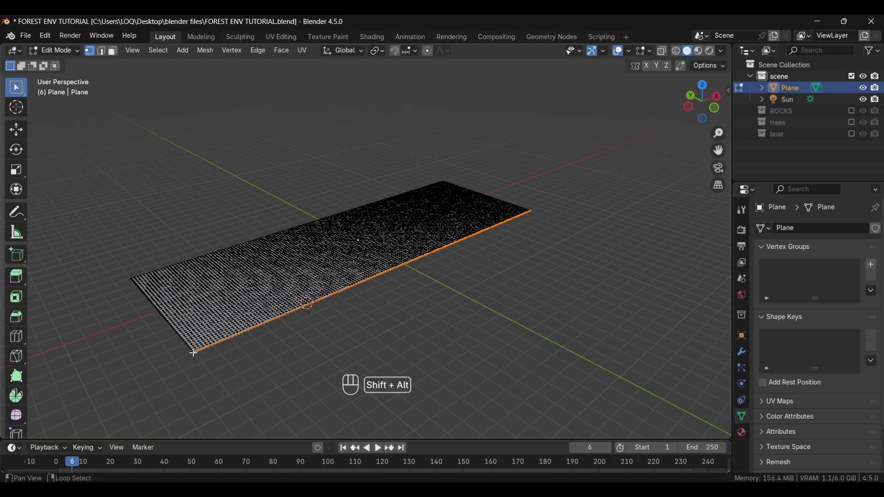
alt+shift+click(193, 351)
middle_drag(324, 325, 350, 315)
alt+shift+click(352, 288)
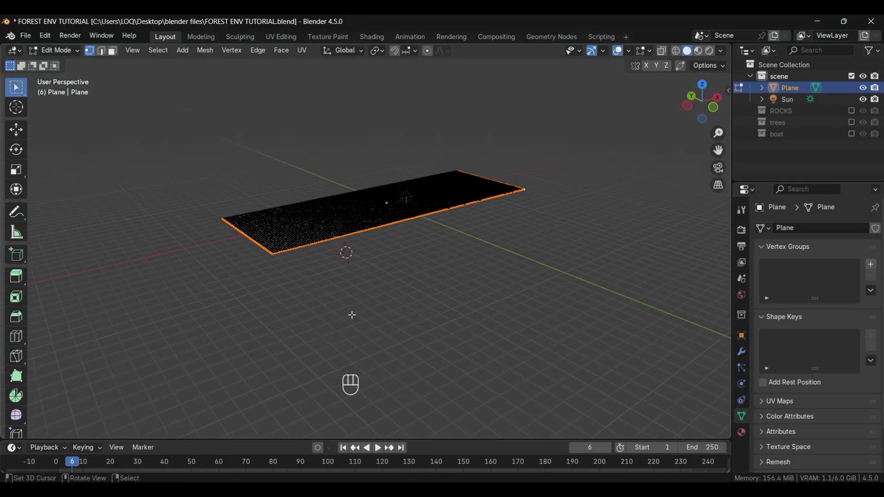
- Lower the selected borders about 15.4 m along Z with smooth proportional editing at a size of about 25.5 m
key(o)
key(g)
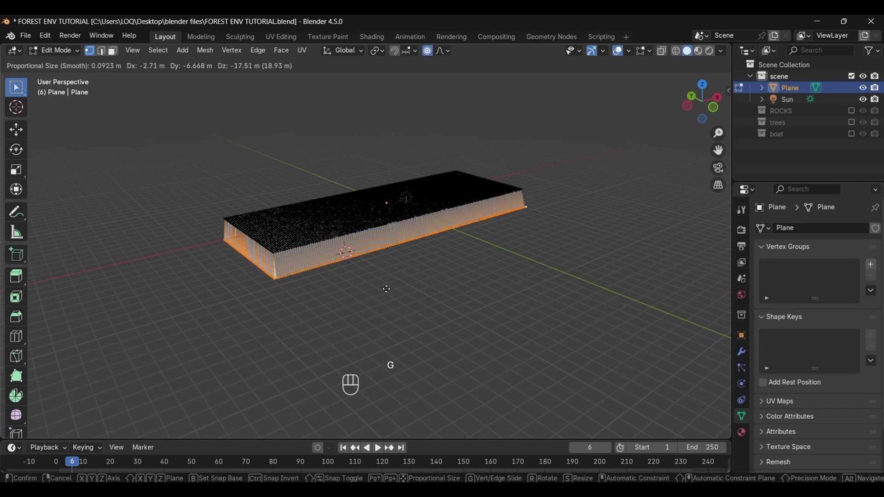
scroll(386, 290, up, 16)
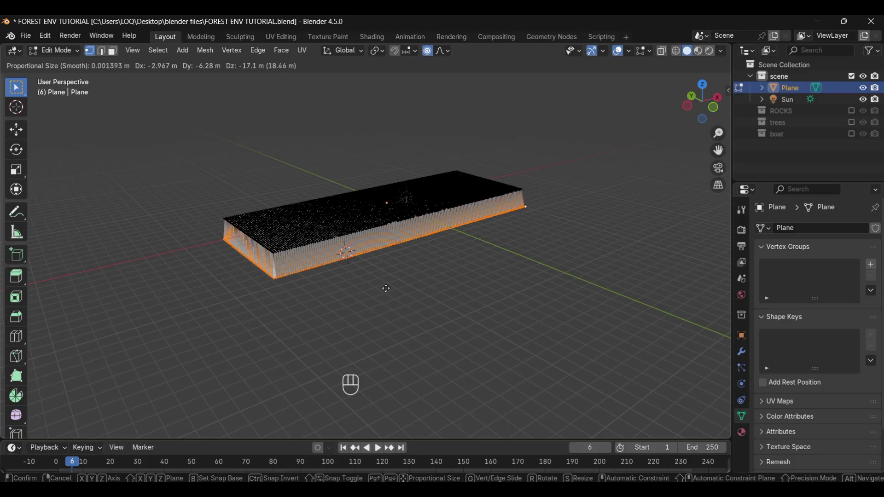
scroll(386, 288, down, 20)
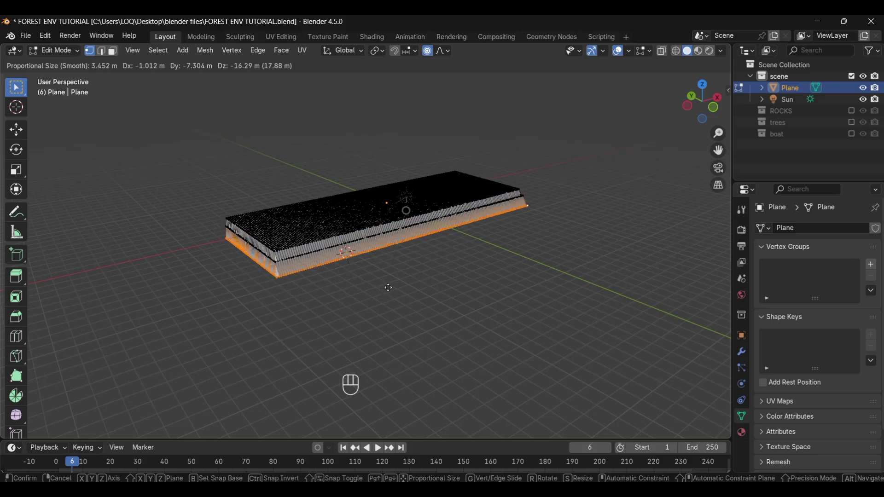
scroll(388, 288, down, 20)
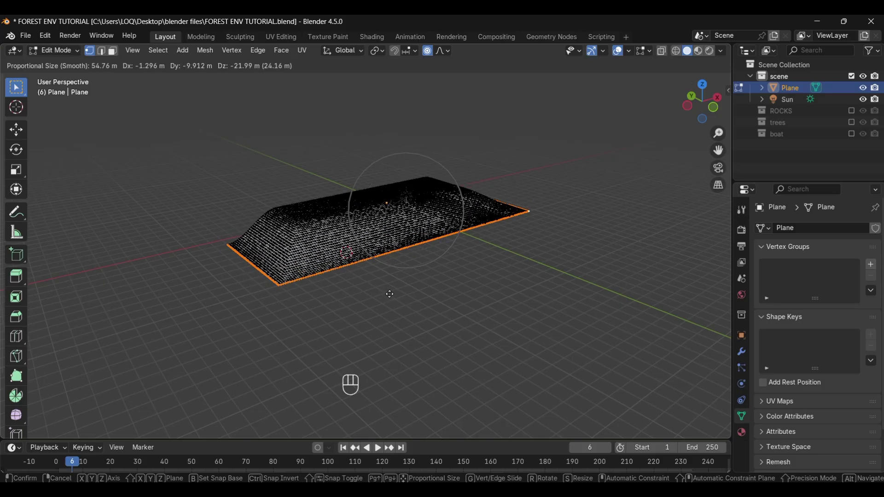
scroll(390, 291, up, 6)
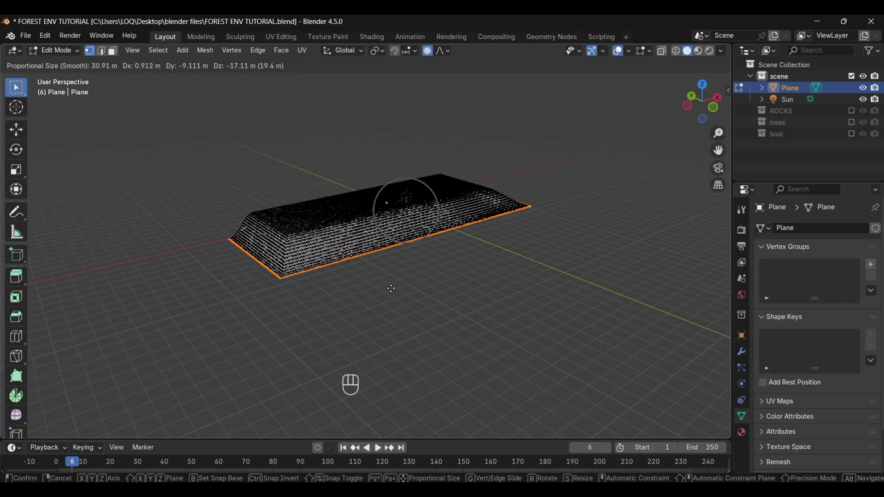
scroll(391, 288, up, 2)
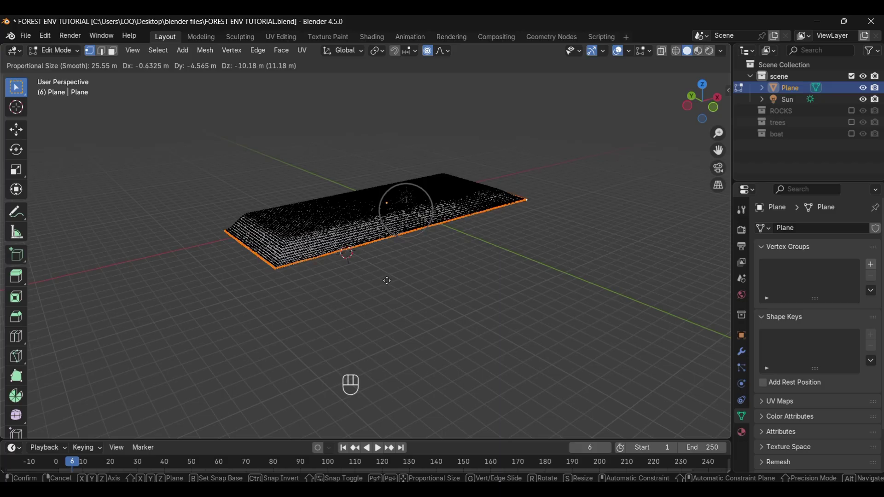
key(z)
click(386, 285)
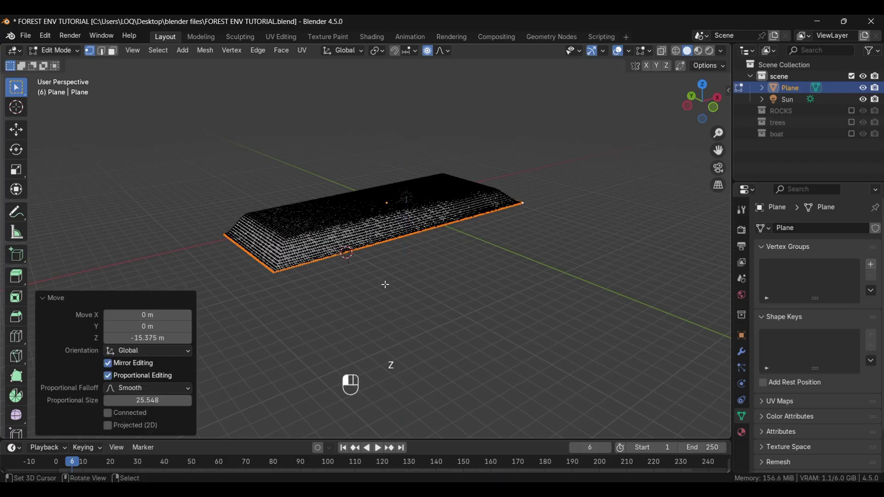
- Return to Object Mode, reset the 3D cursor to the world origin and deselect the ground plane
alt+middle_drag(461, 308, 453, 290)
shift+right_click(395, 230)
key(Tab)
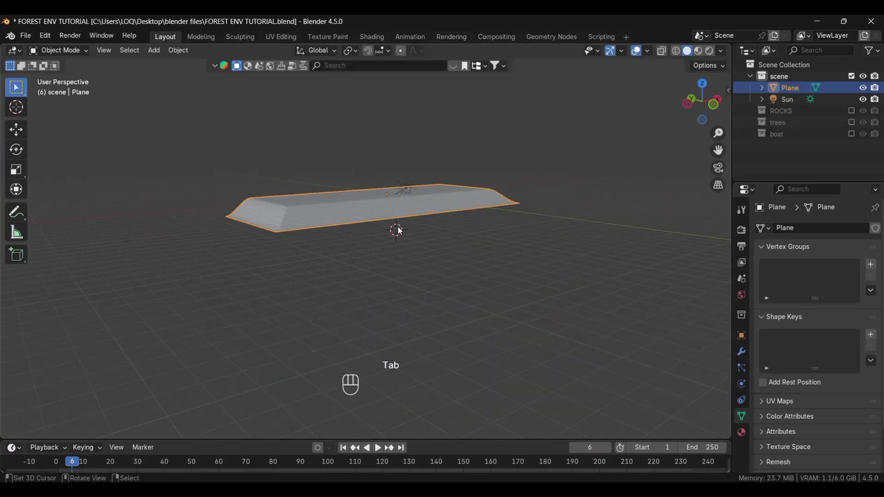
alt+middle_drag(371, 237, 374, 269)
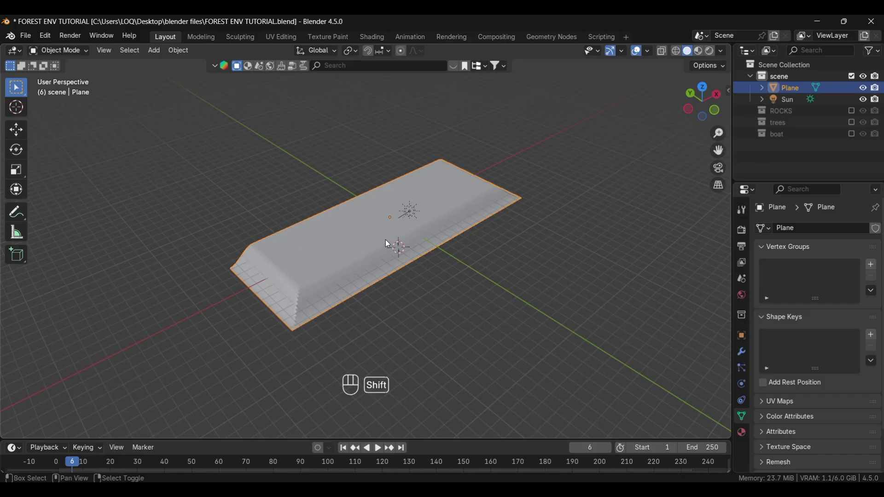
key(shift+c)
click(423, 304)
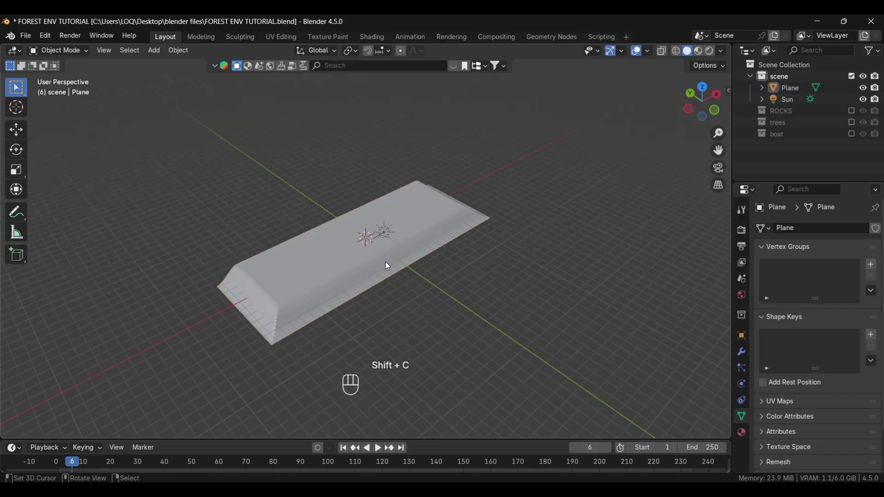
- Add a second mesh plane at the world origin
key(shift+a)
mouse_move(394, 247)
click(426, 244)
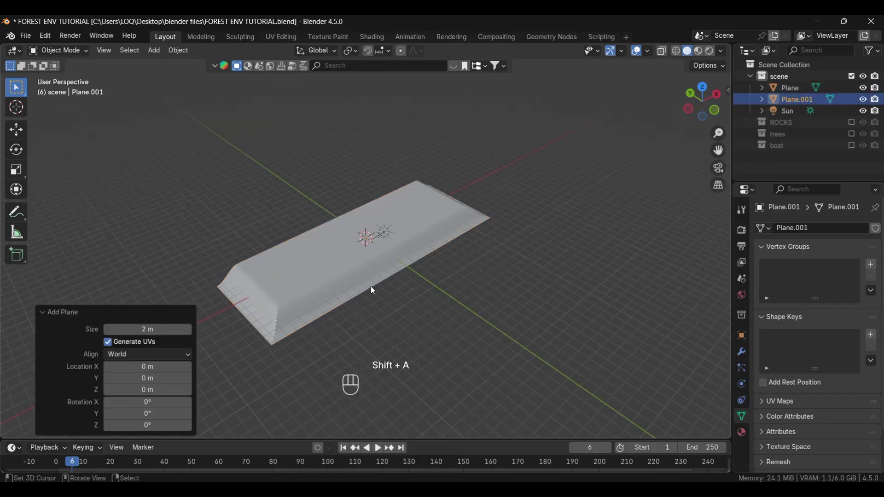
- Scale the new plane up in three passes by about 5.2, 21.9 and 2.2 times, and apply its scale
key(s)
click(104, 212)
key(s)
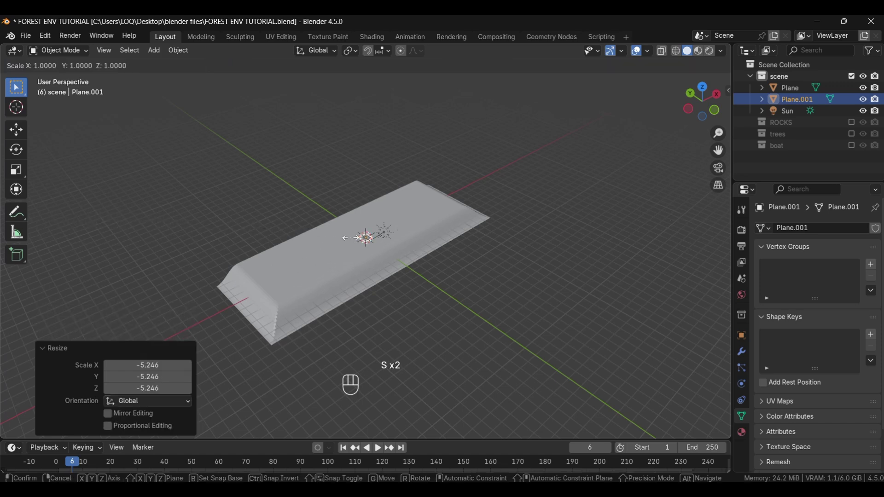
click(33, 238)
key(s)
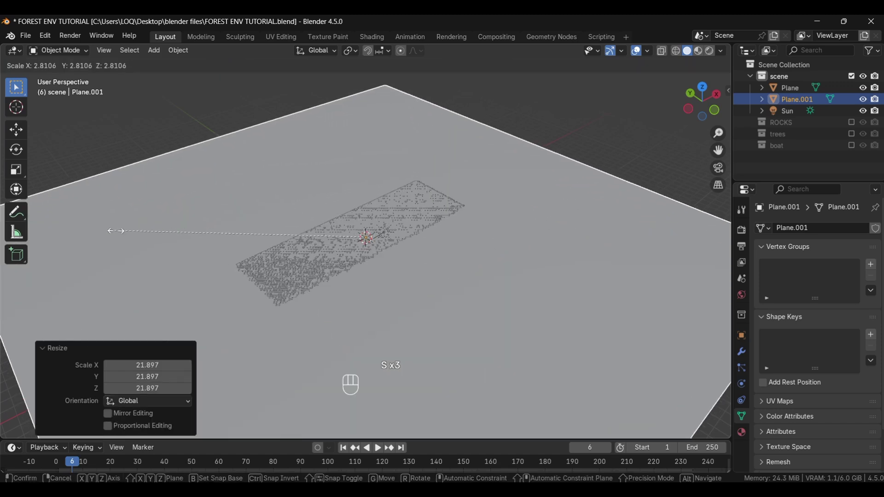
click(313, 295)
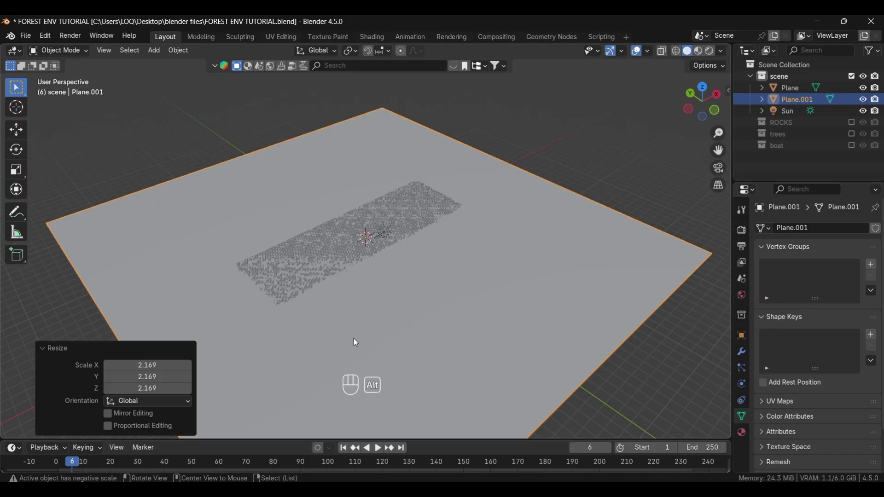
middle_drag(353, 339, 339, 307)
key(ctrl+a)
click(333, 302)
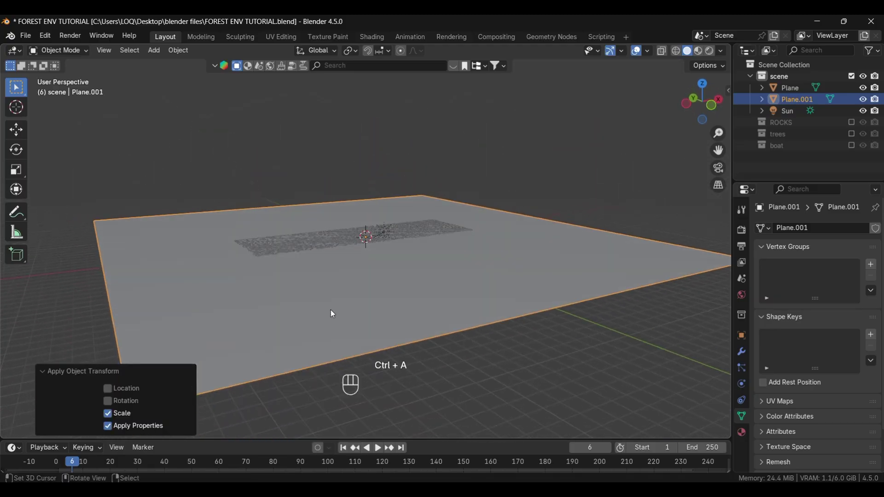
- Lower the enlarged plane about 12.3 m along Z so the terrain rises above it
alt+drag(356, 341, 341, 322)
key(g)
key(z)
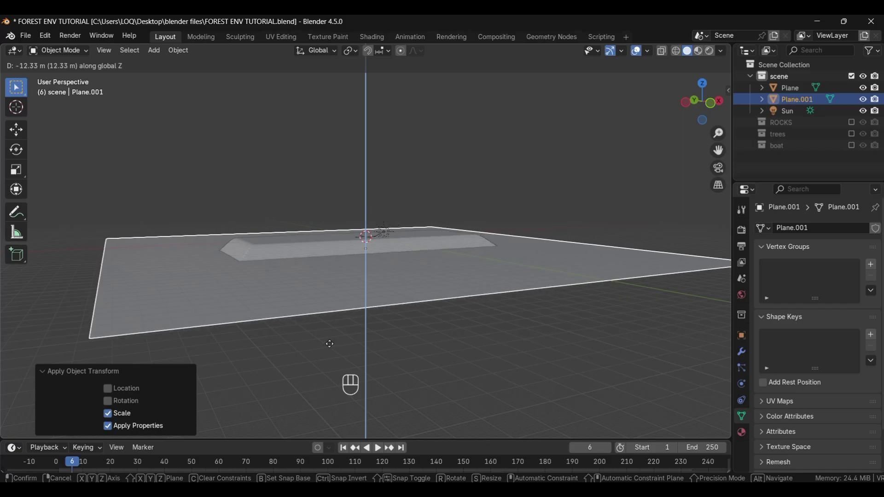
click(329, 344)
- Move the ground terrain about 186.3 m along Y and check the layout in rendered shading before returning to solid shading
alt+drag(329, 346, 410, 269)
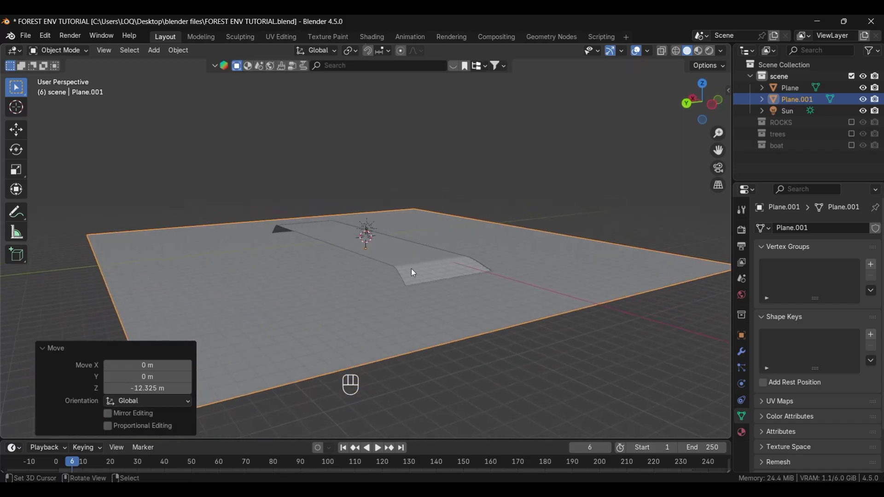
click(413, 273)
key(g)
key(y)
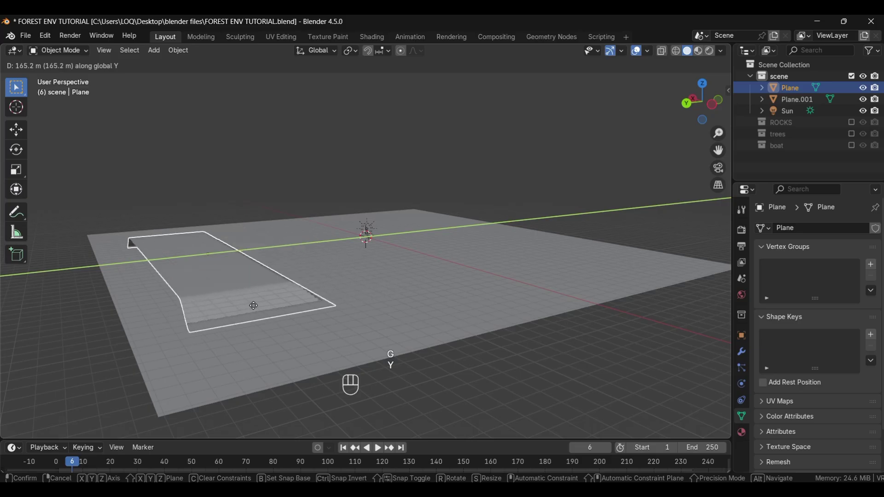
click(719, 71)
click(706, 53)
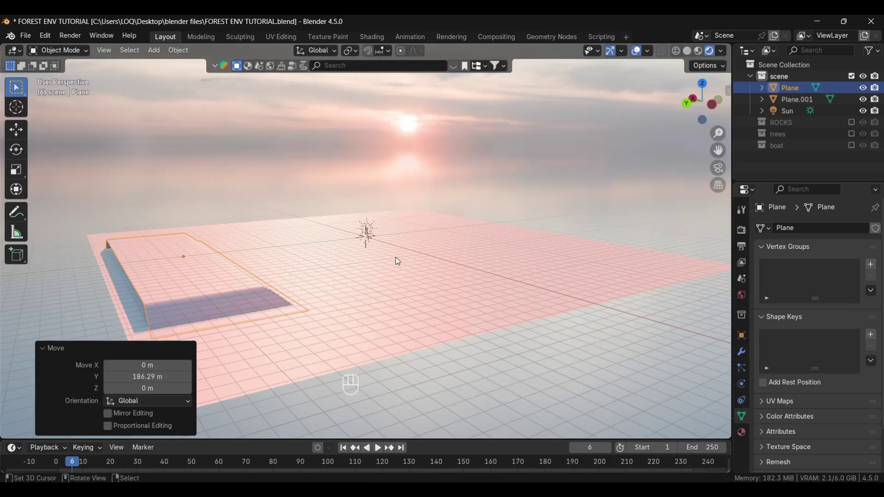
middle_drag(326, 312, 348, 299)
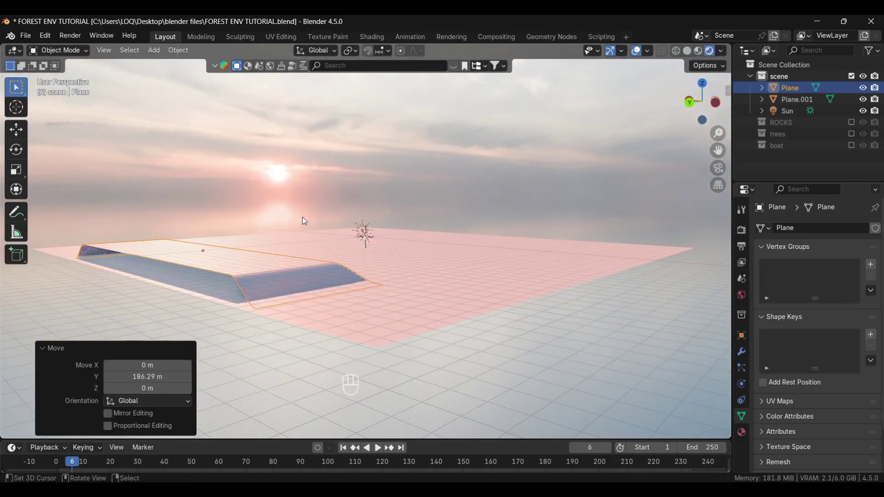
alt+middle_drag(244, 288, 206, 295)
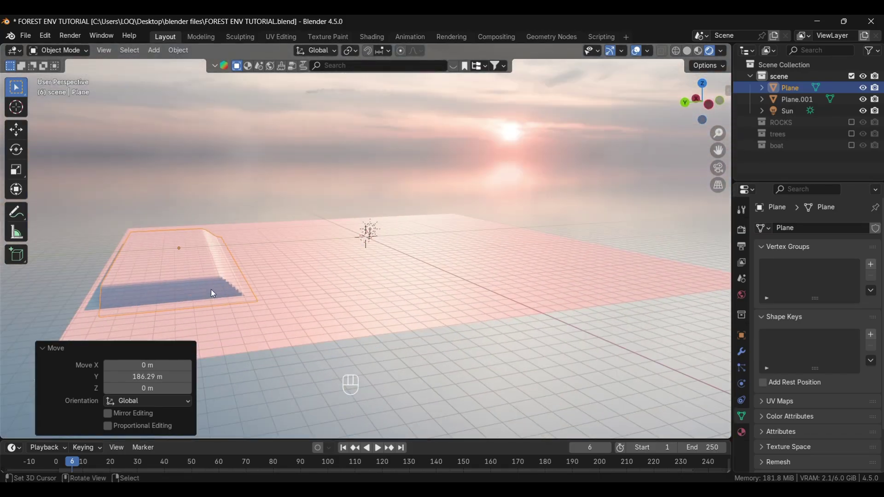
click(687, 50)
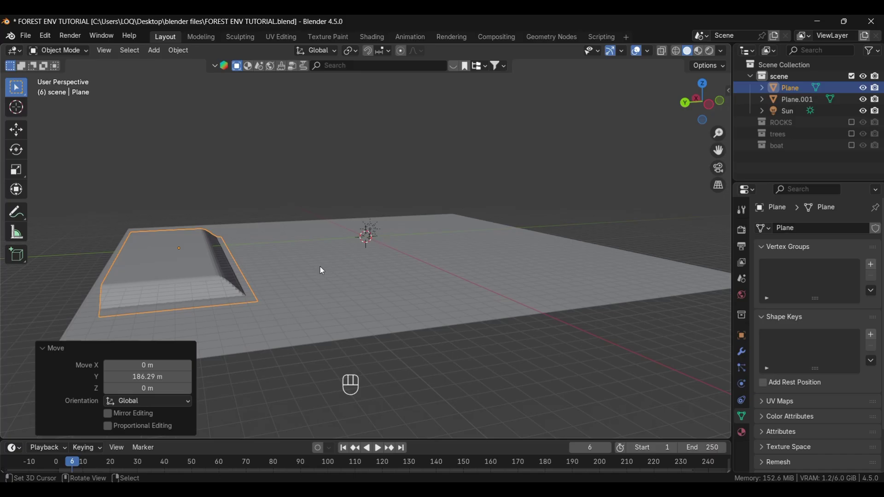
- Select the ground terrain and shade it smooth
click(379, 300)
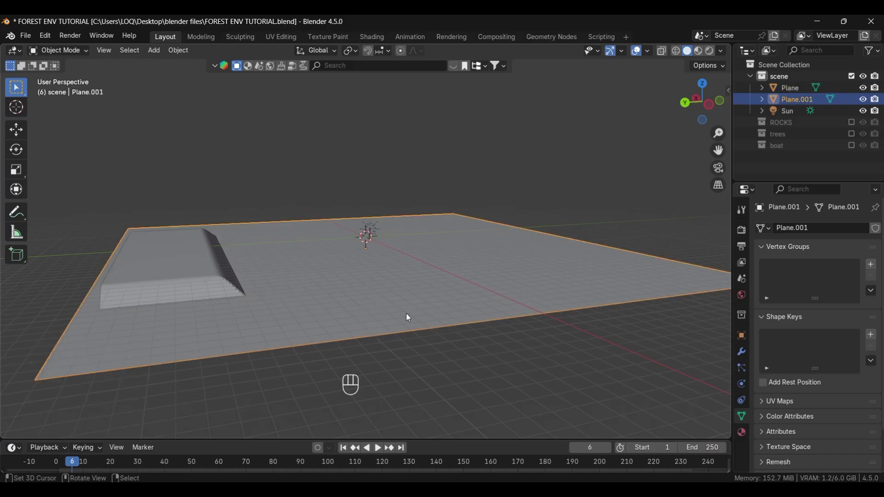
alt+middle_drag(408, 318, 352, 335)
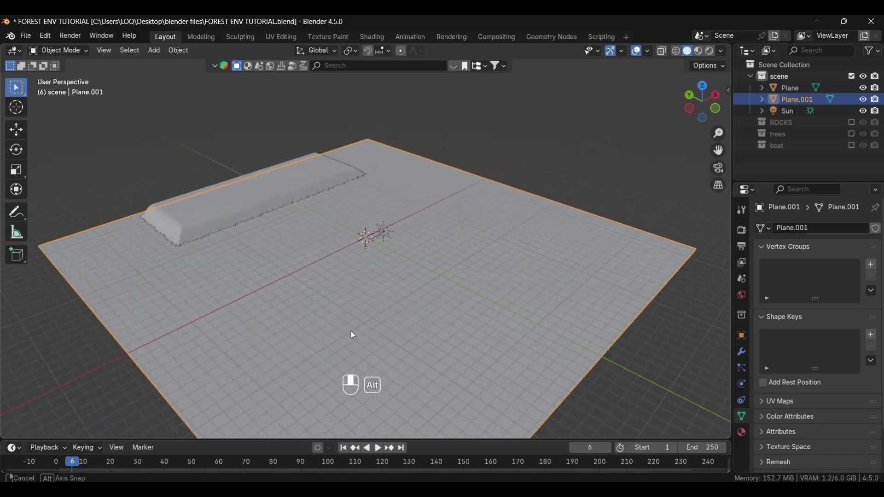
click(215, 208)
scroll(230, 296, up, 4)
alt+shift+drag(200, 265, 175, 275)
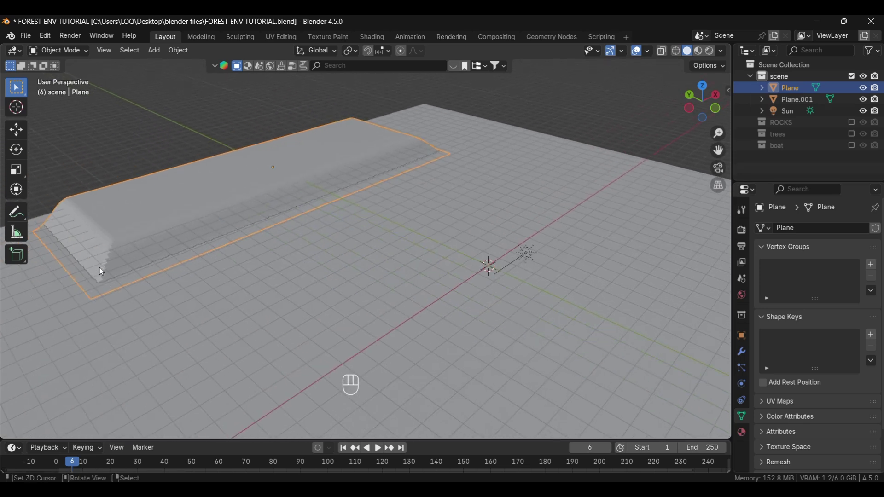
alt+drag(100, 267, 154, 251)
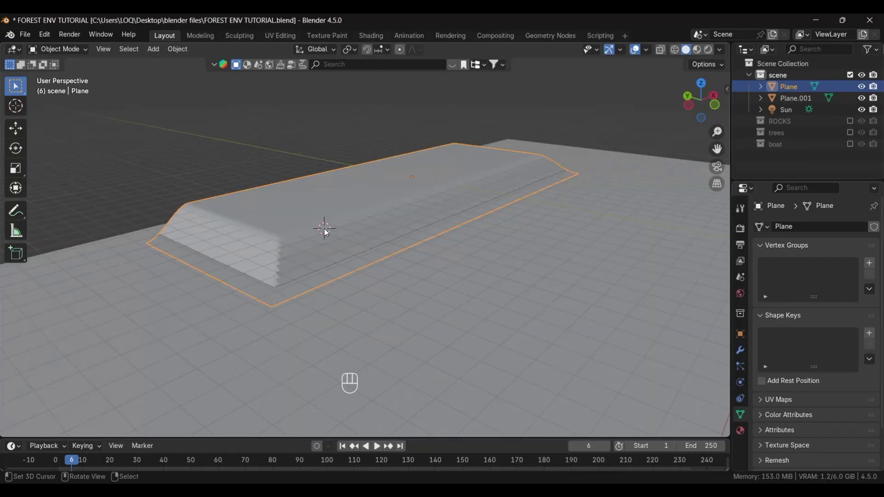
right_click(324, 229)
click(325, 229)
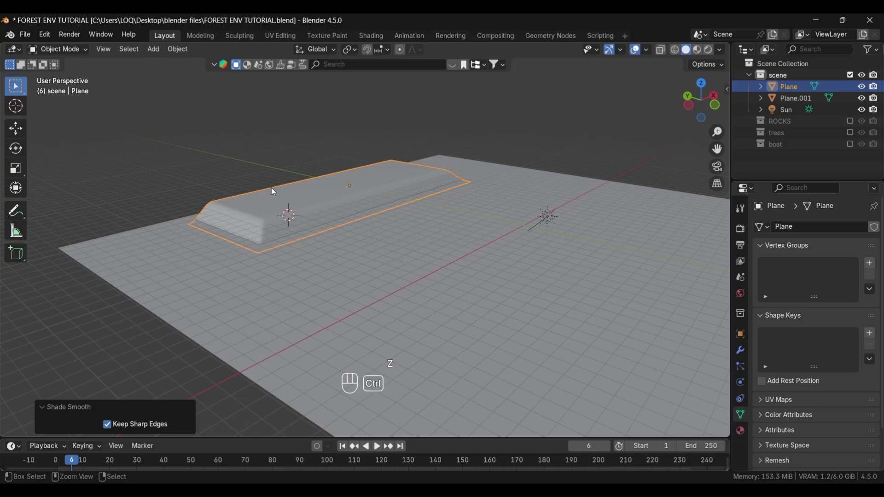
- Put the ground terrain into Sculpt Mode
key(ctrl+Tab)
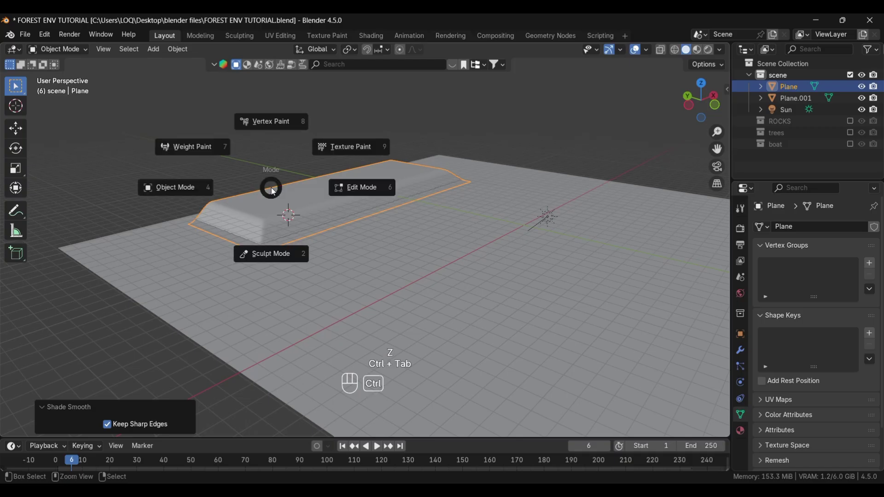
click(277, 256)
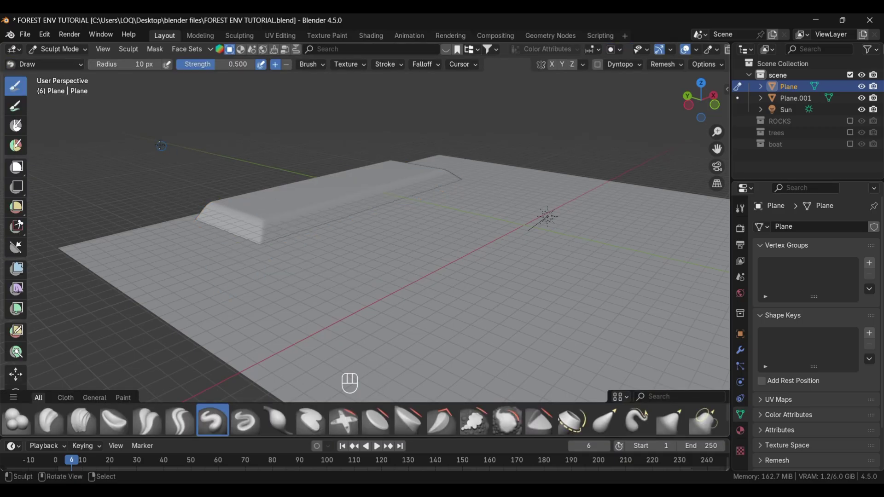
click(57, 49)
click(60, 61)
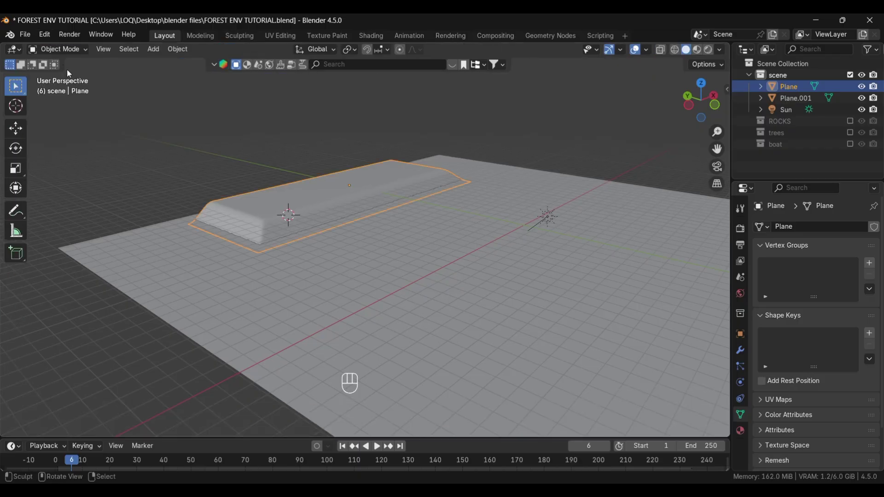
click(61, 50)
click(57, 87)
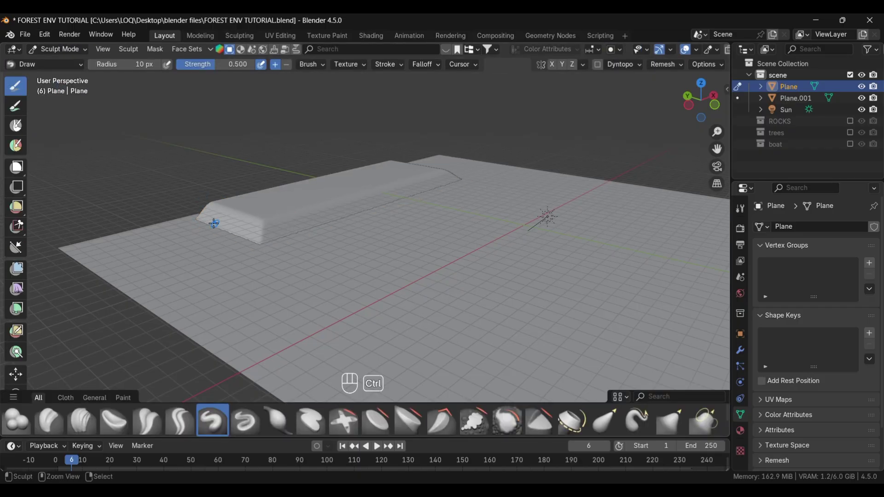
- Choose the Clay Strips brush and set its radius to 26 px
scroll(371, 258, up, 2)
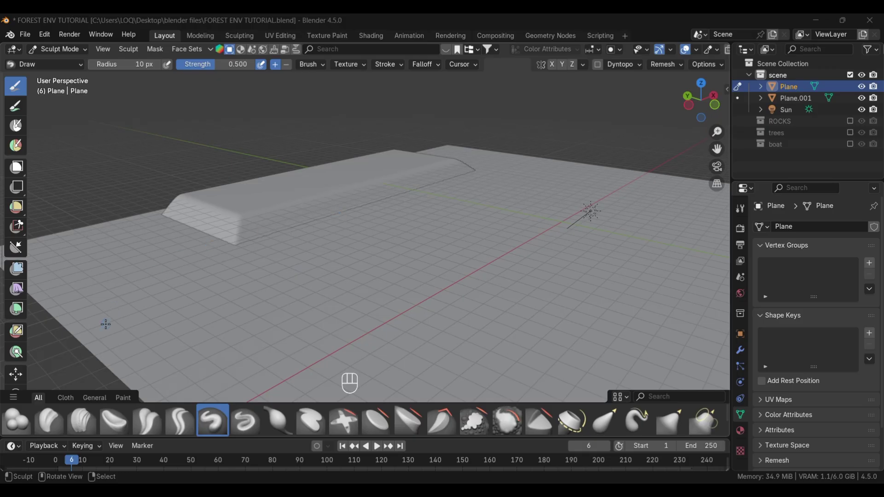
click(85, 413)
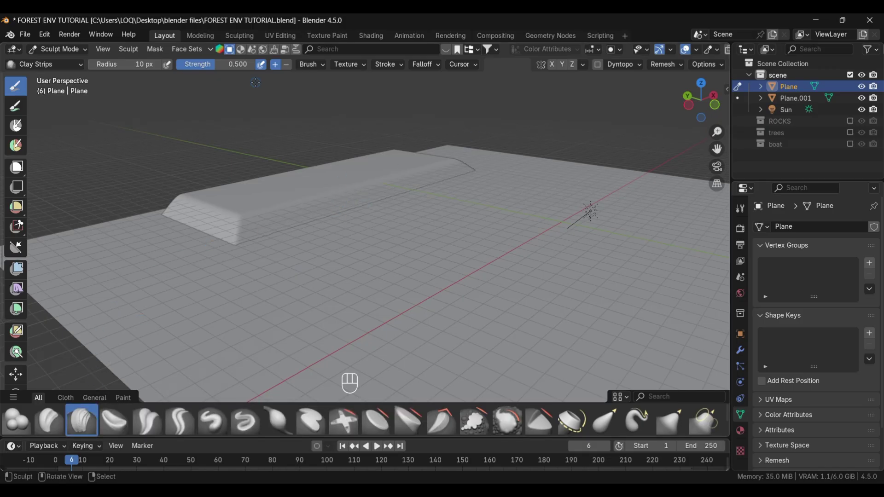
key(f)
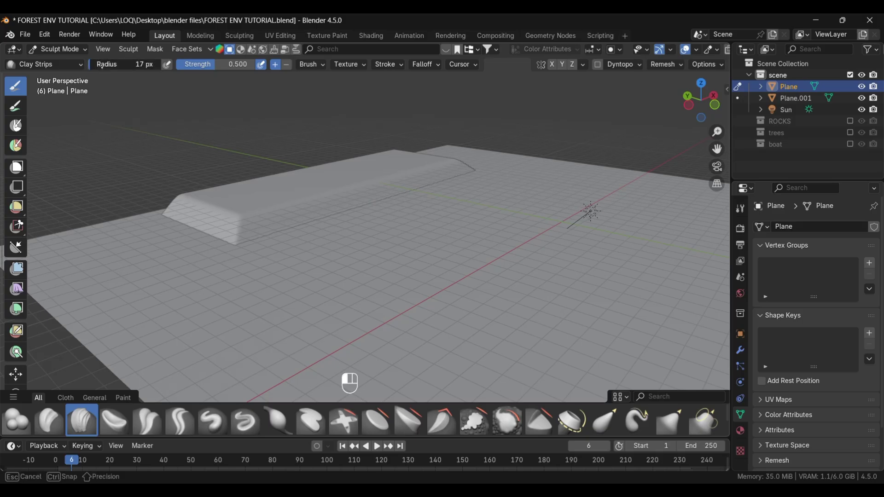
drag(102, 65, 103, 65)
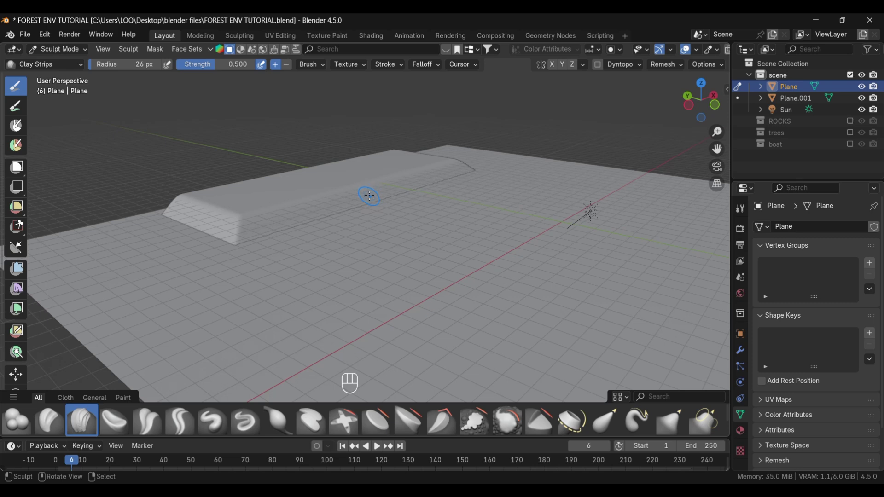
- Carve a cove into the middle of the terrain's near long side and sculpt uneven mounds across its upper surface
key(alt)
alt+drag(329, 221, 406, 194)
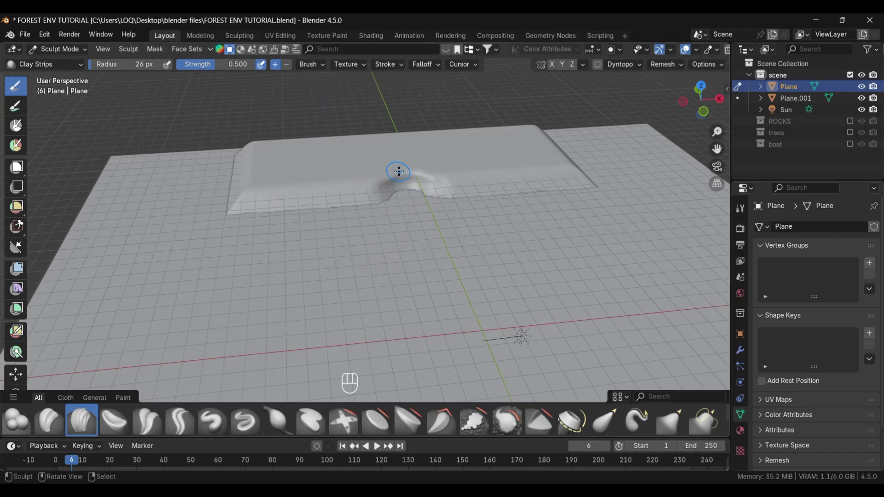
mouse_move(320, 165)
mouse_down()
mouse_move(414, 170)
mouse_move(300, 159)
mouse_up()
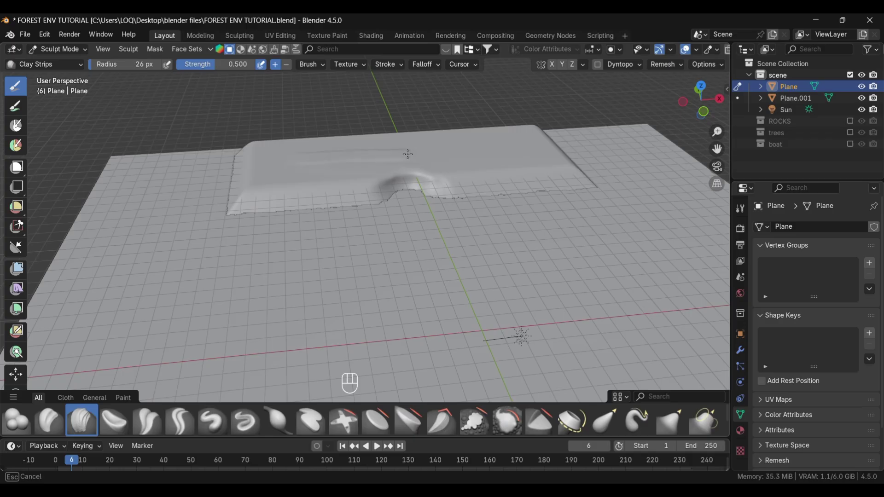
mouse_move(364, 153)
mouse_down()
mouse_move(340, 158)
mouse_move(374, 144)
mouse_up()
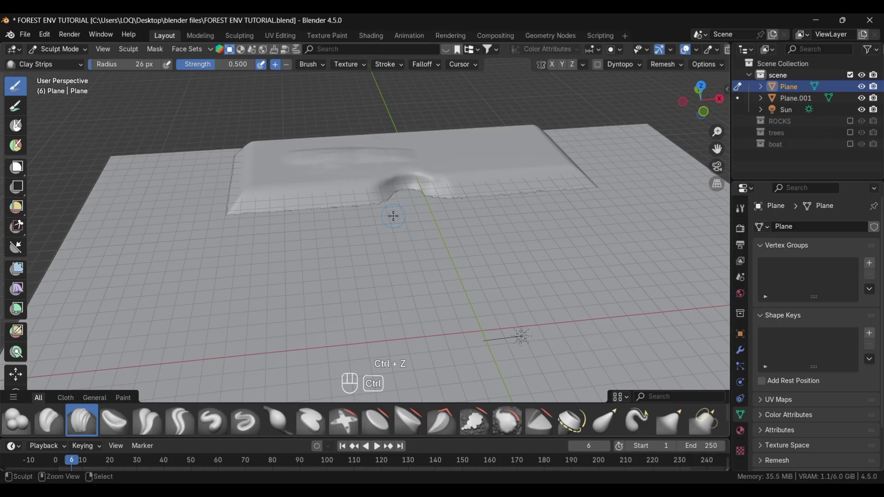
middle_drag(401, 215, 349, 231)
middle_drag(387, 125, 384, 123)
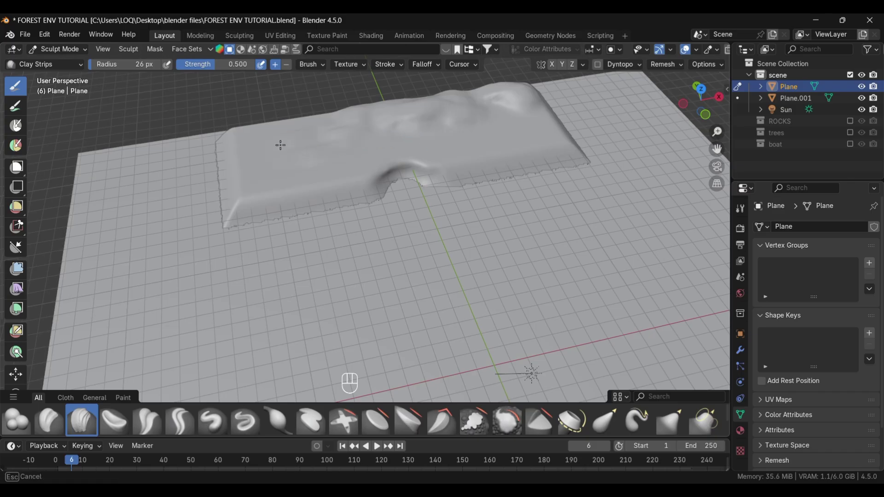
- Smooth the sculpted mounds along the terrain's upper surface
scroll(412, 172, up, 3)
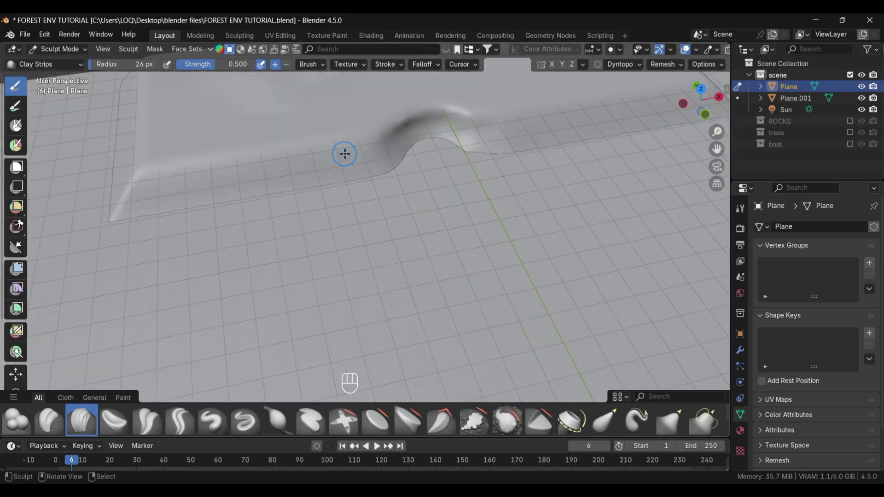
mouse_move(344, 154)
alt+mouse_down()
mouse_move(313, 199)
mouse_move(299, 270)
mouse_move(392, 215)
mouse_move(405, 230)
alt+mouse_up()
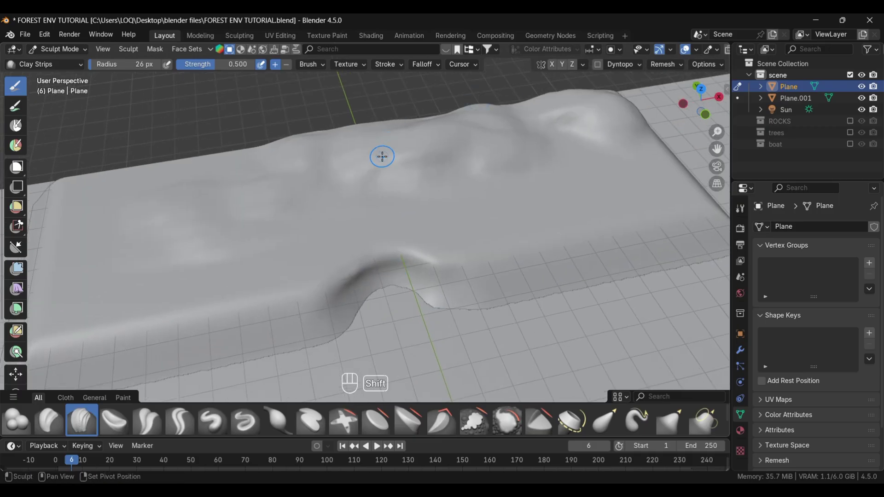
key(shift)
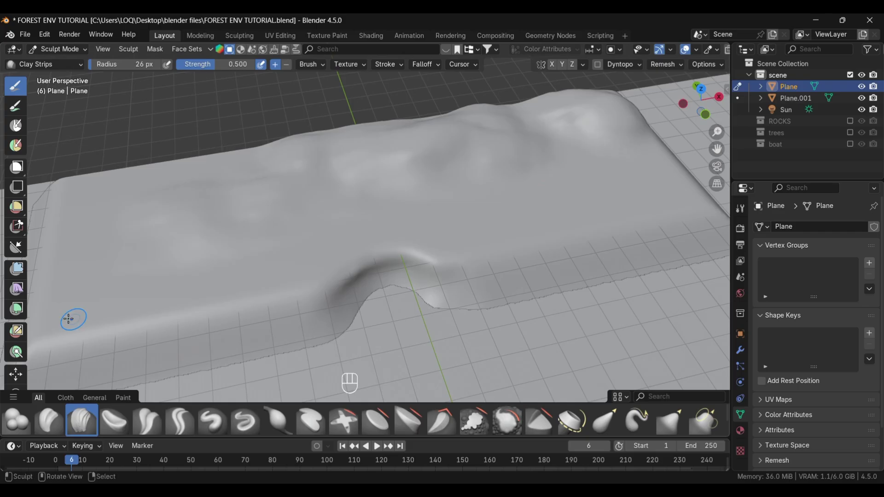
- Build up uneven relief with Clay Strips beside the cove, along the near bank and towards the terrain's near end
middle_drag(276, 311, 428, 184)
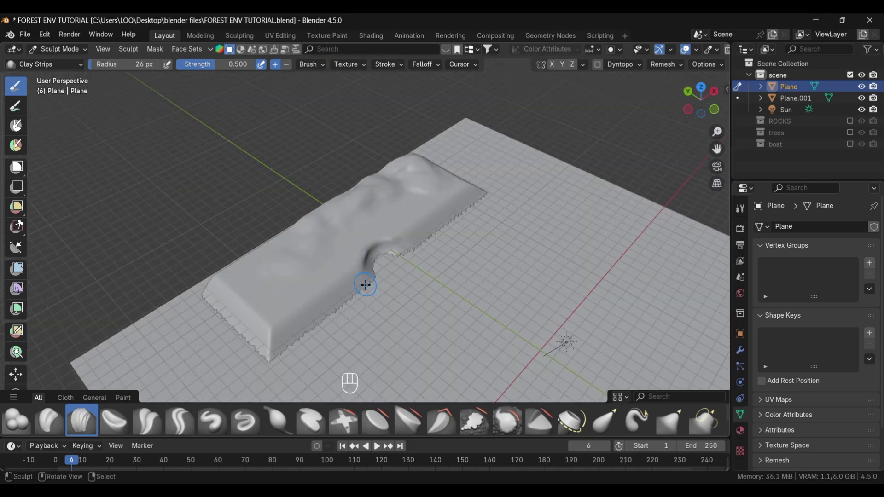
drag(365, 285, 360, 282)
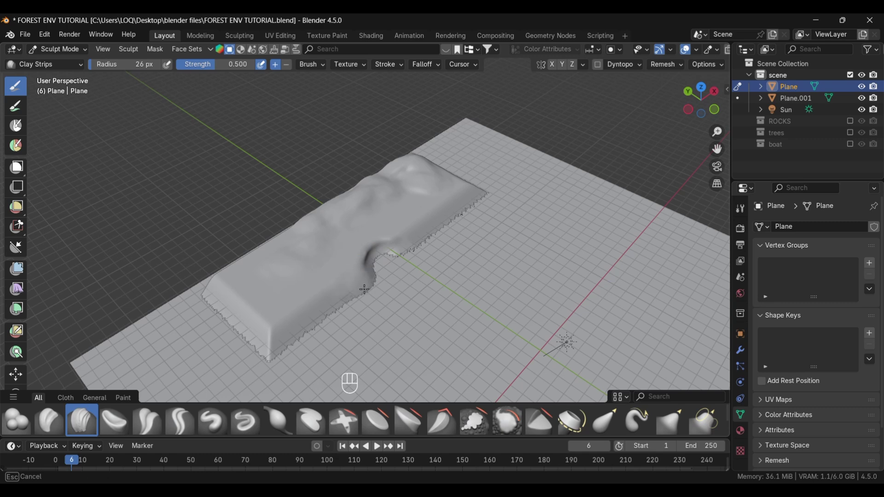
drag(357, 281, 394, 236)
drag(464, 196, 465, 190)
drag(269, 261, 257, 266)
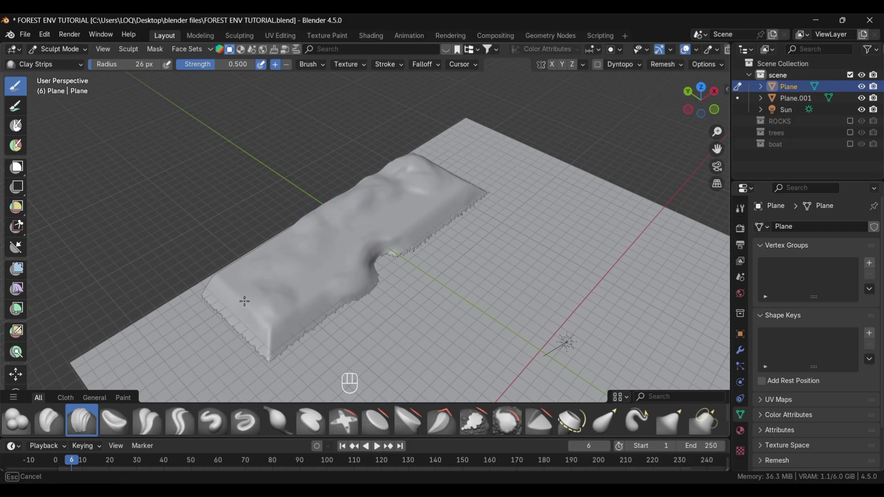
mouse_move(244, 301)
mouse_down()
mouse_move(286, 286)
mouse_move(245, 267)
mouse_move(244, 274)
mouse_move(350, 285)
mouse_up()
- Return to Object Mode and select the large flat plane beneath the terrain
key(ctrl+Tab)
click(510, 319)
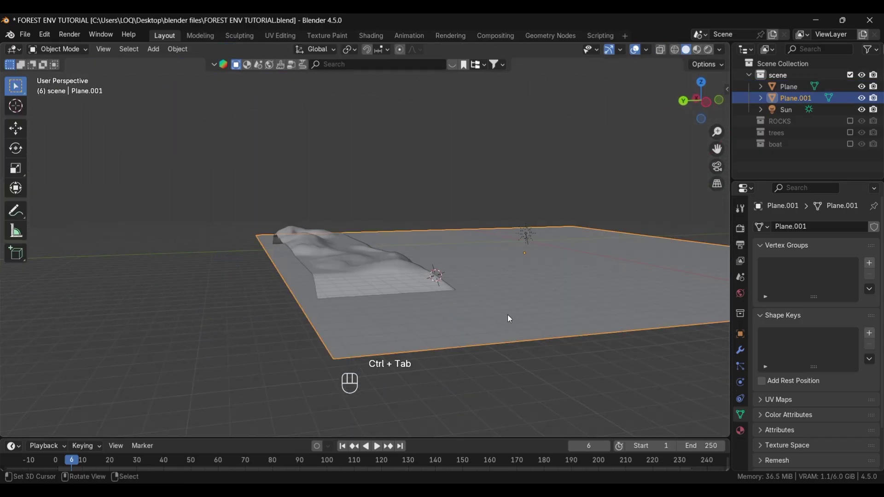
- Raise the large flat plane about 4.44 m along the Z axis
key(g)
key(z)
click(504, 314)
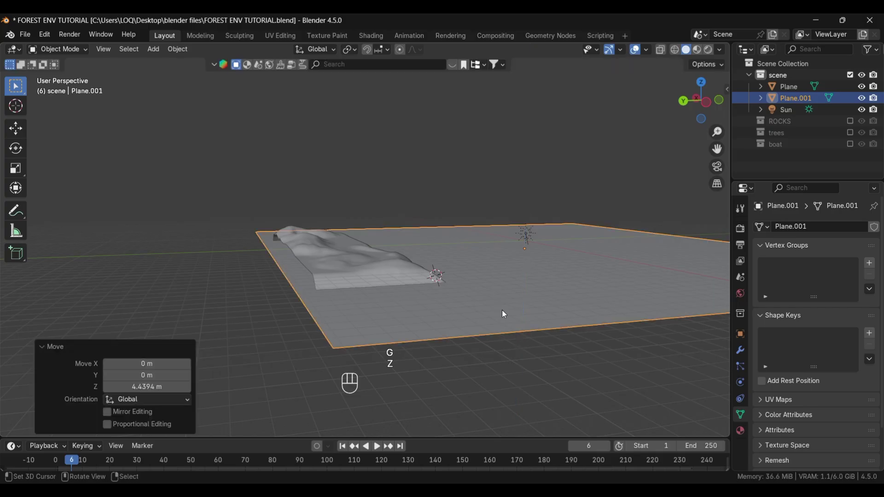
mouse_move(504, 314)
middle_down()
mouse_move(452, 301)
mouse_move(358, 313)
mouse_move(424, 286)
middle_up()
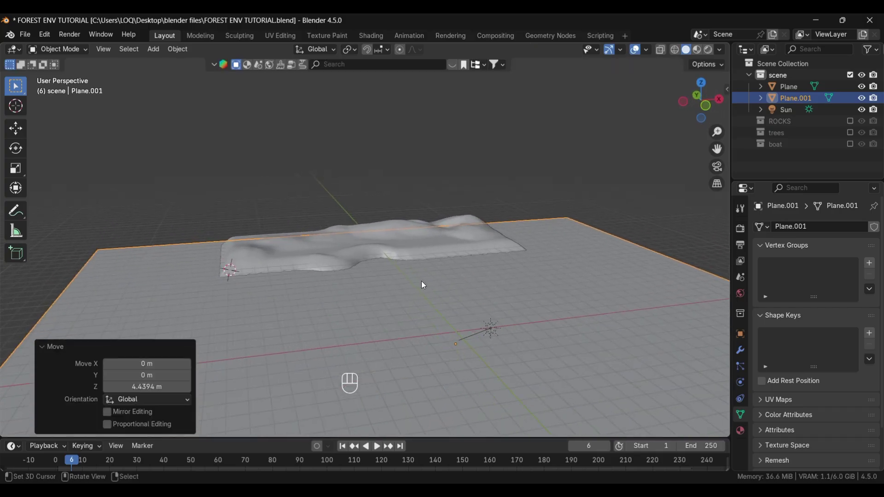
- Sculpt the terrain with the Grab brush at an 88 px radius, pulling the near corner at its +X end outward
click(296, 257)
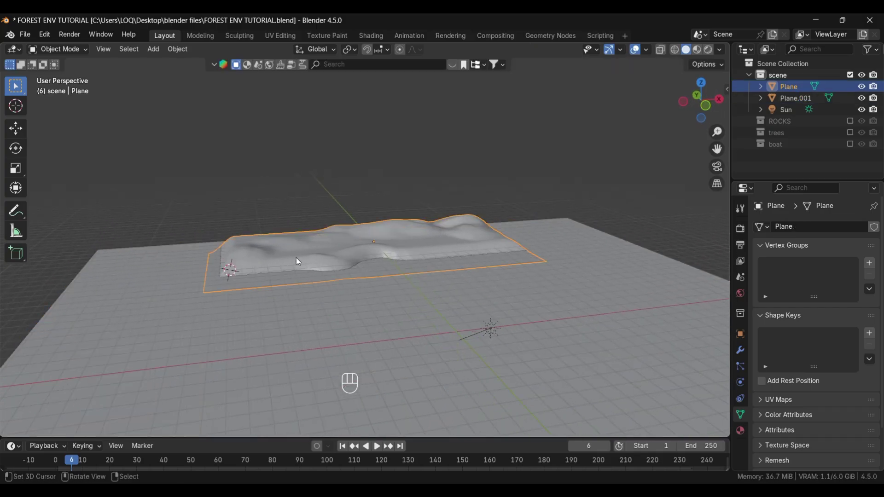
key(ctrl+Tab)
click(230, 312)
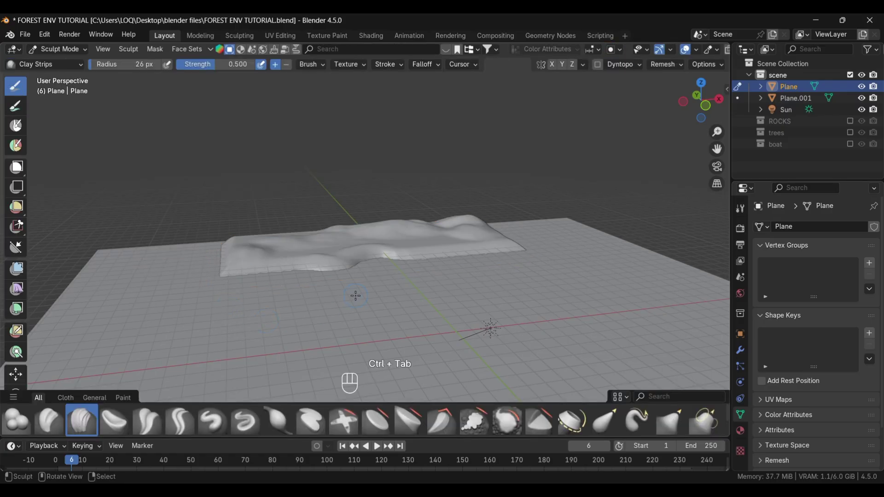
key(g)
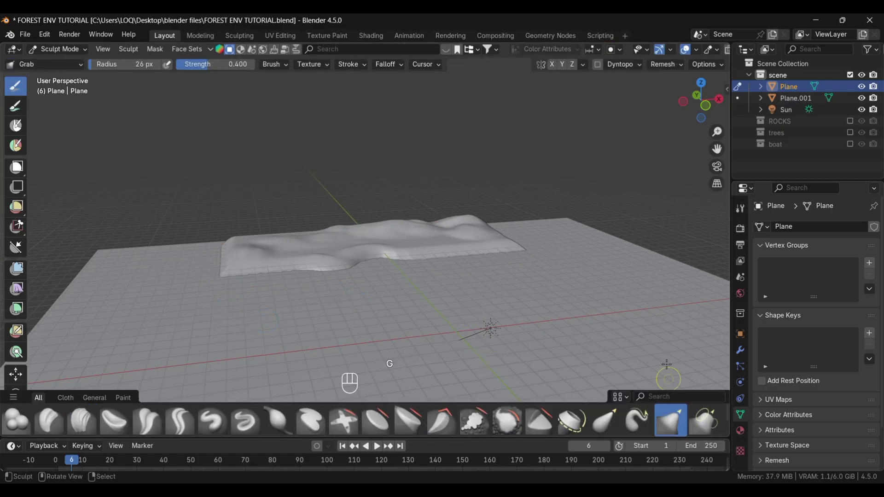
drag(442, 208, 473, 224)
key(ctrl+z)
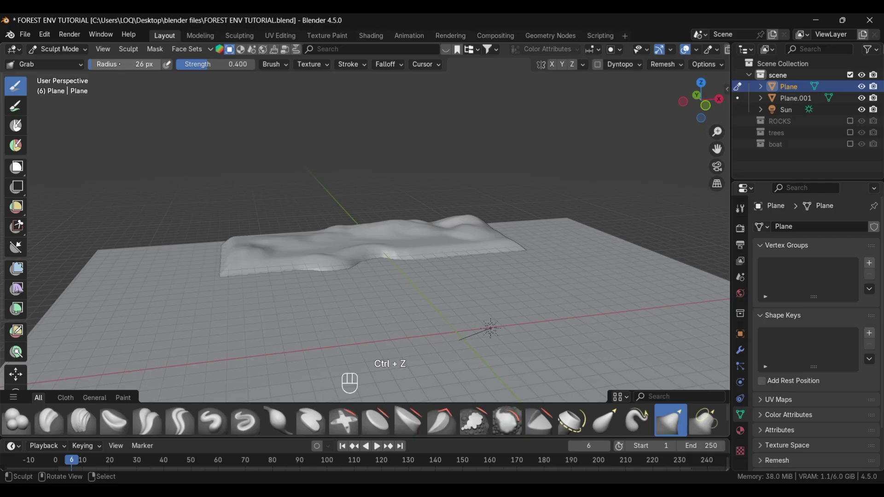
drag(95, 67, 122, 66)
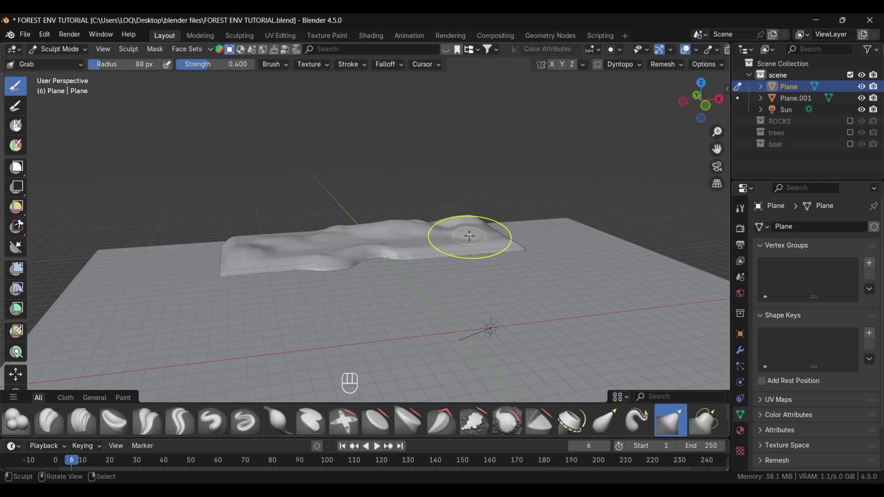
drag(515, 249, 526, 244)
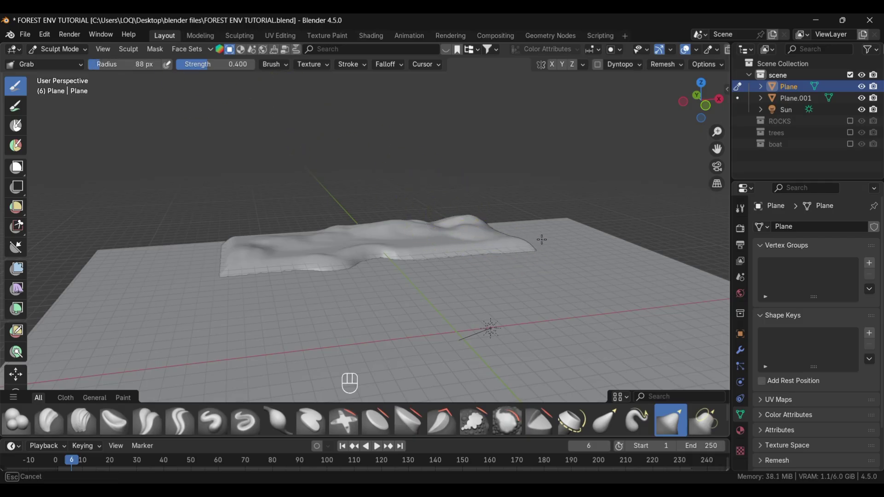
- Reshape the terrain's outline from above with Grab, rounding the -X end and bulging the near bank between that end and the cove
mouse_move(542, 240)
middle_down()
mouse_move(430, 247)
mouse_move(292, 326)
mouse_move(278, 309)
middle_up()
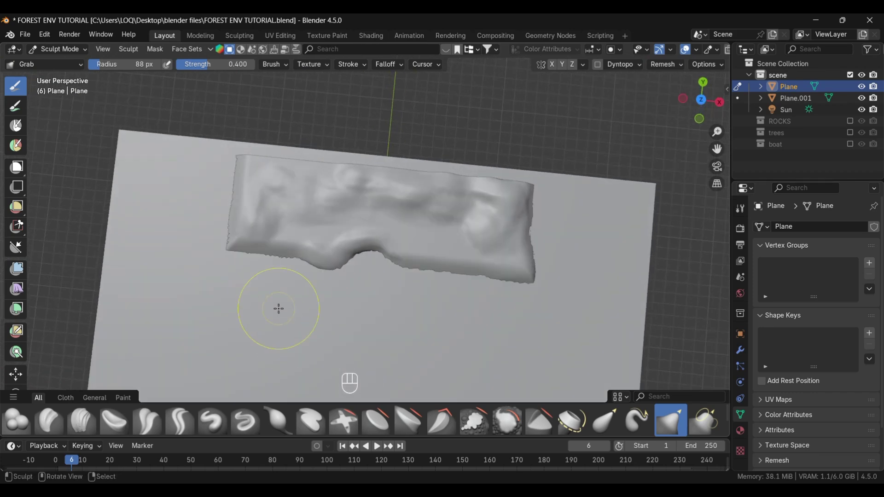
drag(544, 184, 535, 234)
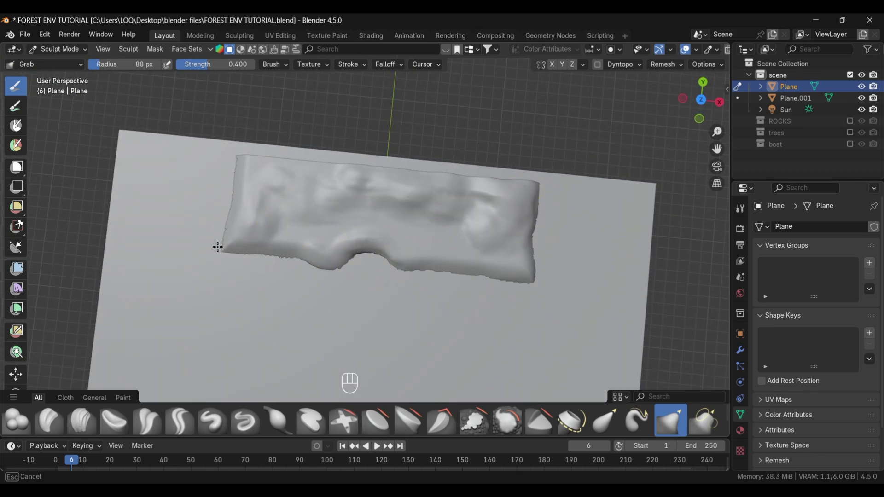
mouse_move(217, 247)
mouse_down()
mouse_move(251, 234)
mouse_move(257, 251)
mouse_move(246, 280)
mouse_move(244, 267)
mouse_up()
drag(236, 207, 217, 205)
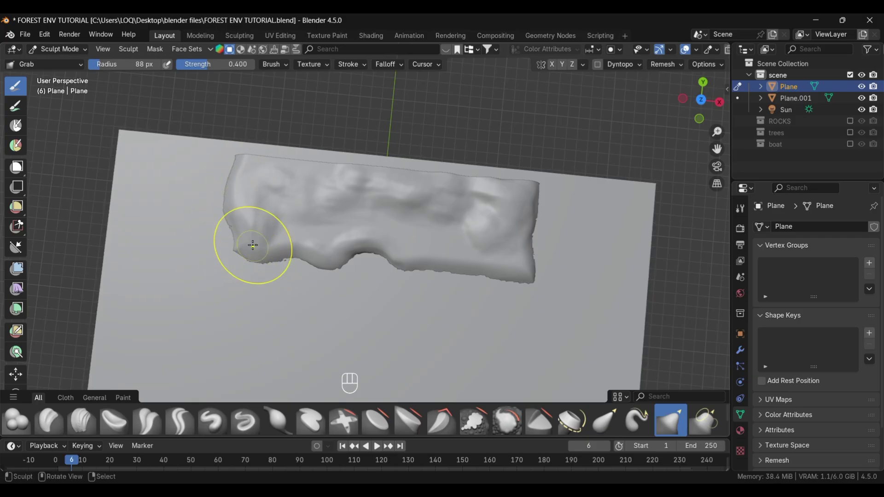
drag(253, 245, 261, 261)
drag(321, 267, 353, 269)
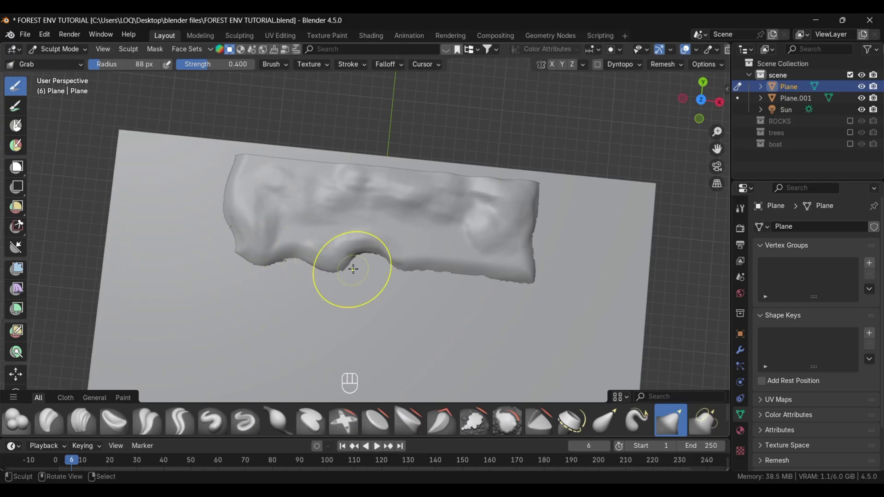
mouse_move(252, 231)
mouse_down()
mouse_move(253, 253)
mouse_move(227, 246)
mouse_move(231, 224)
mouse_move(211, 222)
mouse_up()
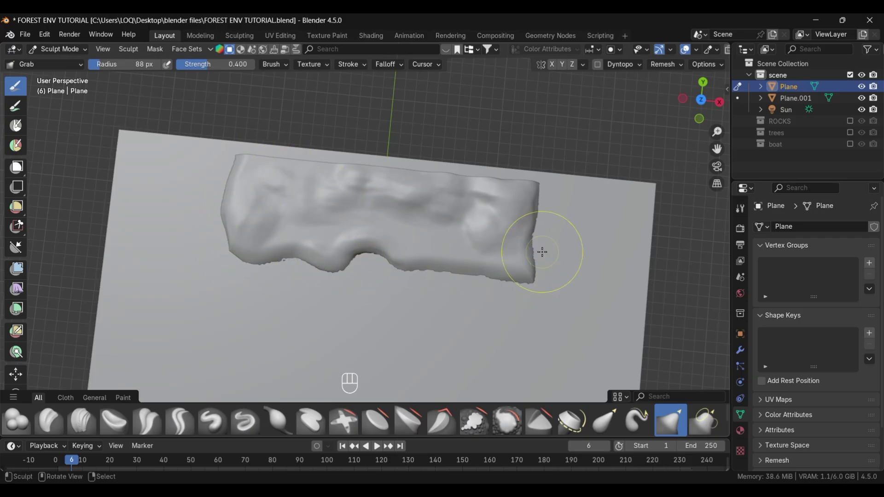
- Pull the terrain's +X end into an irregular outline with Grab and return to Object Mode
mouse_move(523, 276)
mouse_down()
mouse_move(519, 290)
mouse_move(550, 260)
mouse_up()
mouse_move(552, 248)
mouse_down()
mouse_move(543, 194)
mouse_move(530, 183)
mouse_up()
drag(512, 188, 517, 188)
mouse_move(518, 215)
mouse_down()
mouse_move(546, 211)
mouse_move(532, 219)
mouse_up()
mouse_move(535, 221)
mouse_down()
mouse_move(560, 209)
mouse_move(555, 203)
mouse_up()
middle_drag(183, 169, 303, 196)
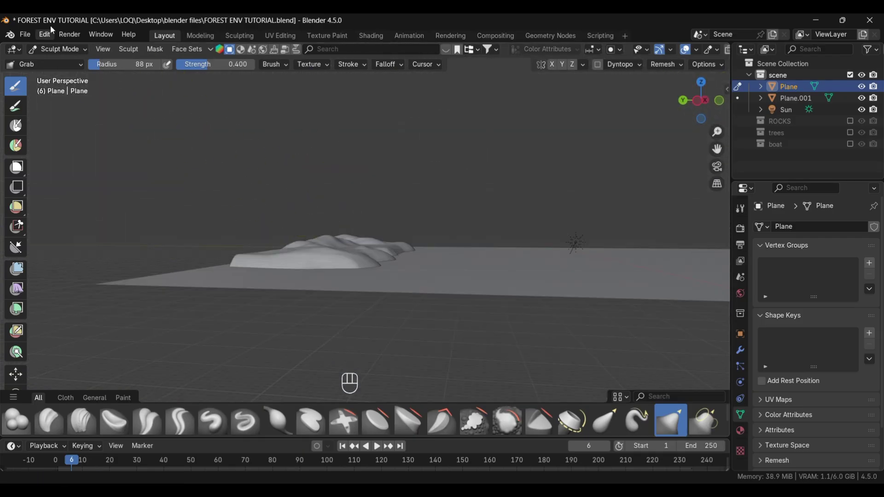
click(53, 50)
click(57, 62)
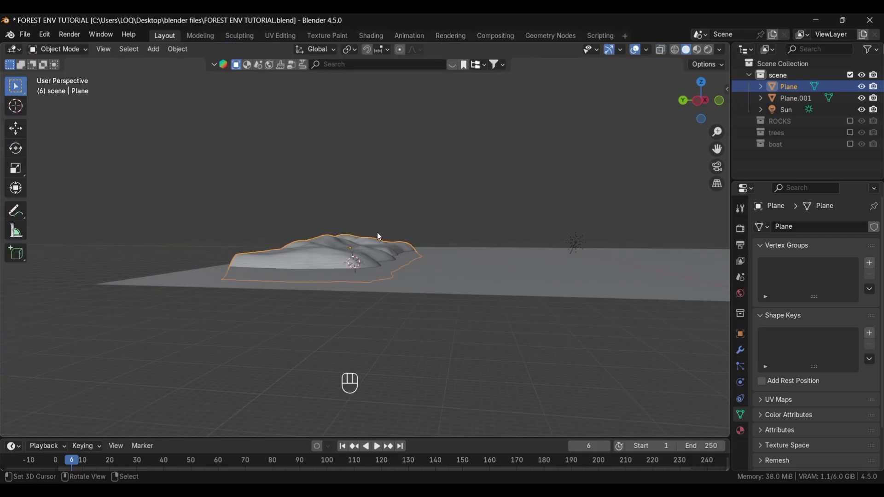
- Switch the viewport to Material Preview and give the terrain a new material with a dark reddish-brown base color
click(697, 49)
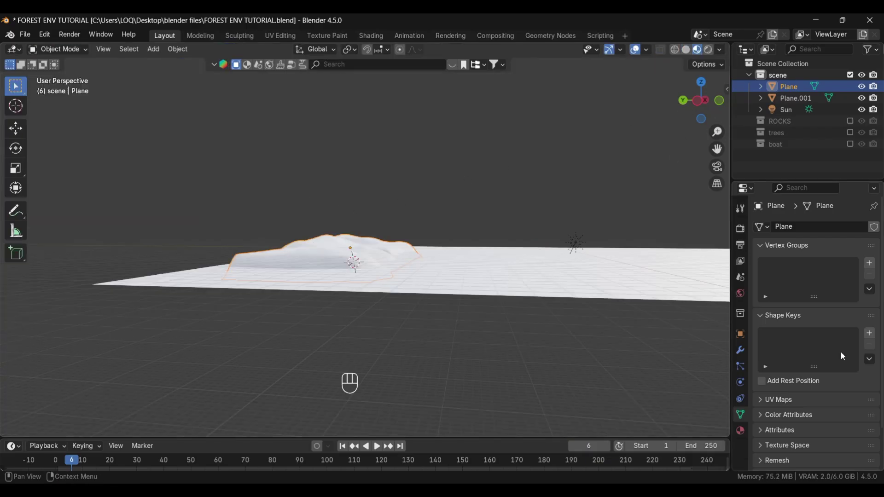
click(740, 431)
click(802, 275)
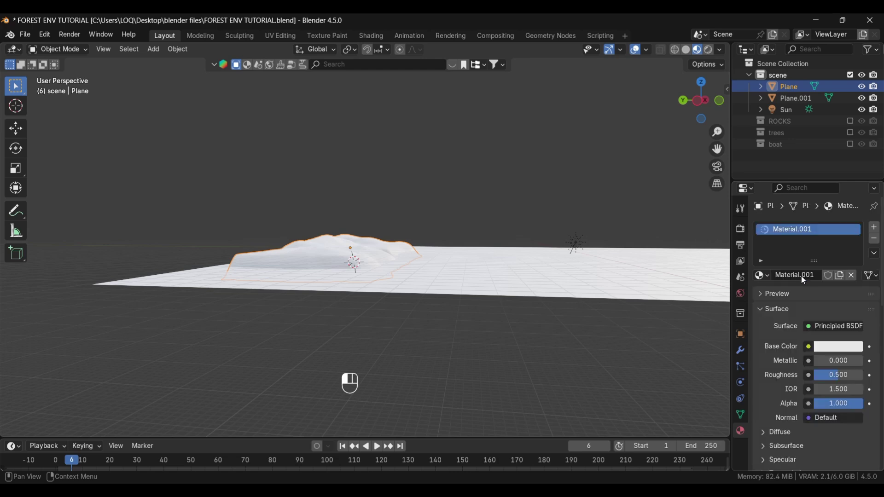
click(837, 351)
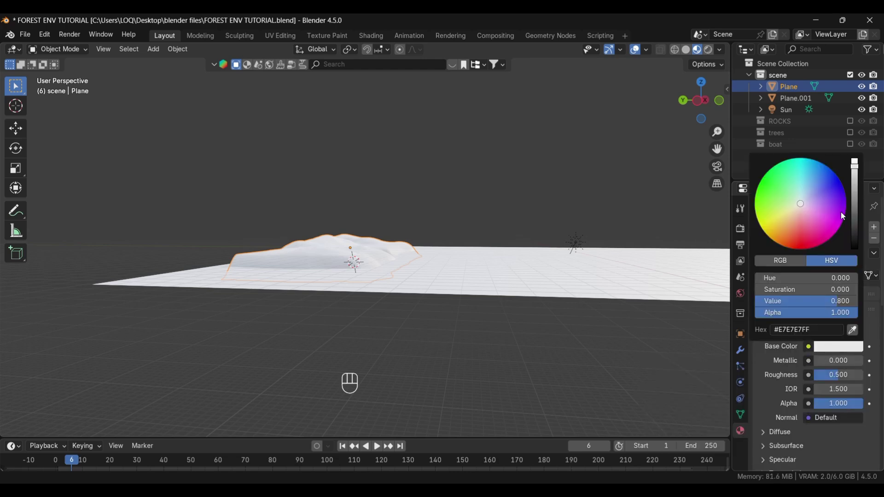
click(790, 248)
drag(854, 237, 855, 217)
- Give the large flat plane a new material with a bright blue base color
alt+drag(600, 237, 515, 259)
click(515, 259)
click(812, 277)
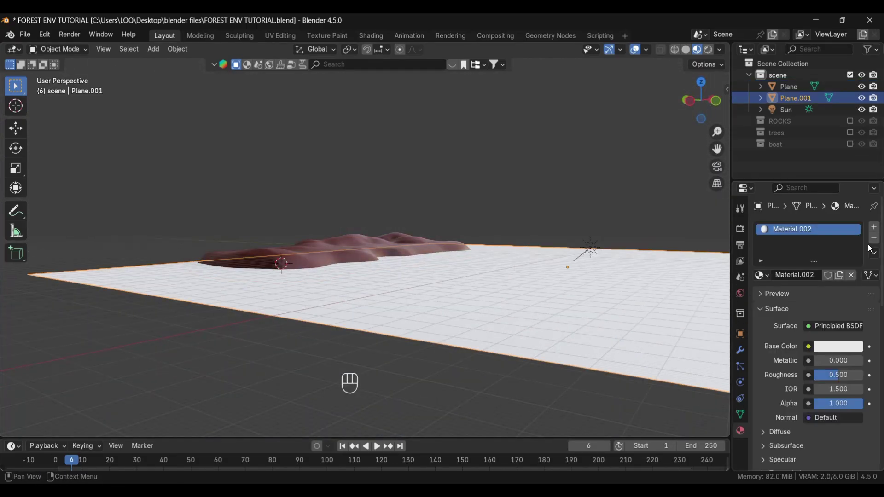
click(831, 347)
drag(812, 171, 818, 174)
alt+drag(581, 340, 530, 346)
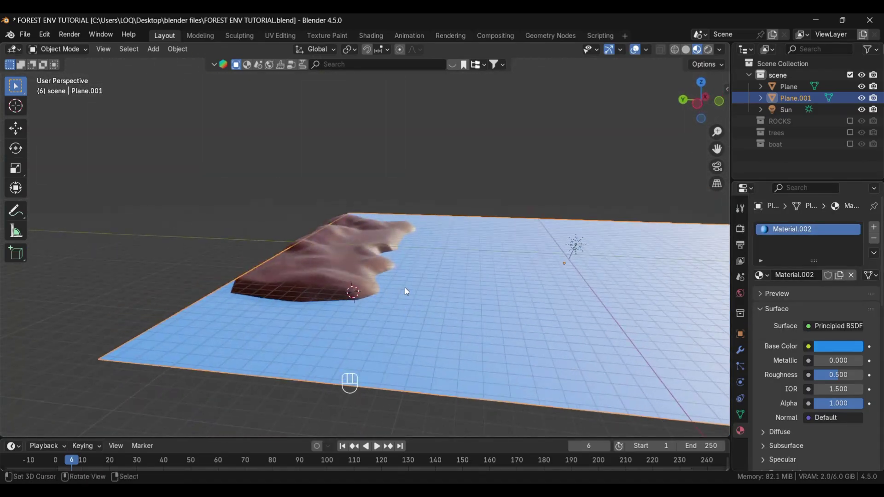
- Deselect the plane and save the Blender file
click(213, 263)
alt+shift+drag(460, 430, 455, 405)
click(387, 160)
key(ctrl+s)
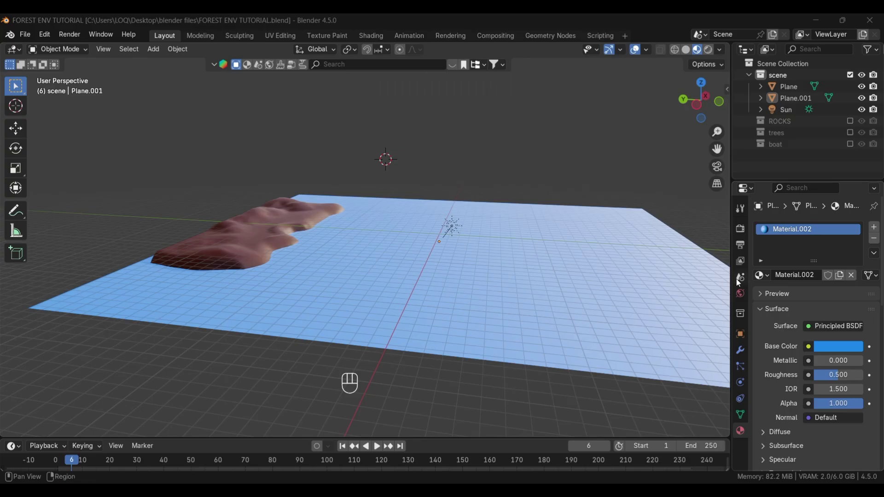
- Try to rename the flat plane's material to water
click(814, 275)
text(water)
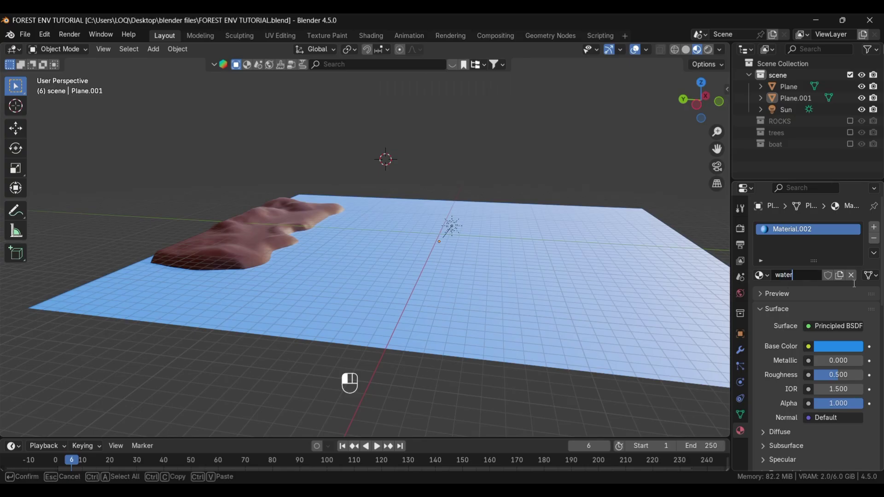
click(368, 244)
click(443, 248)
- Select the terrain and rename its material to ground
right_click(283, 235)
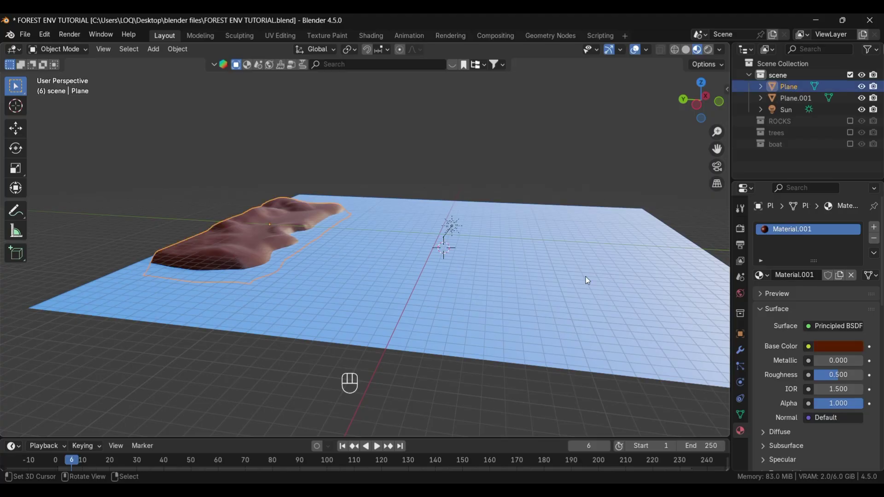
click(817, 274)
text(gr)
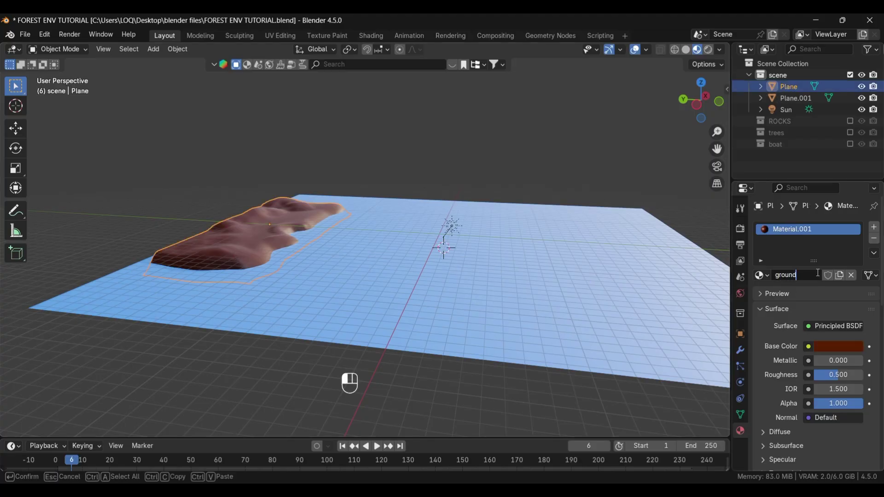
text(ound)
key(Return)
click(380, 153)
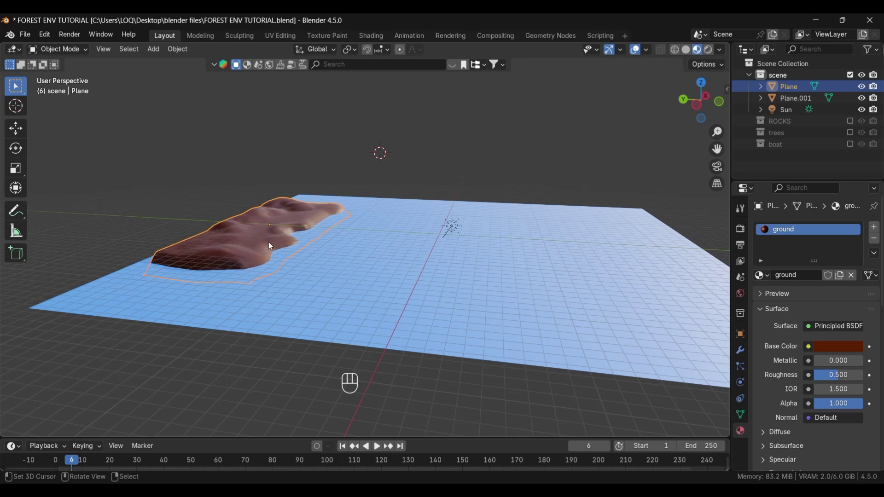
click(740, 351)
click(798, 227)
click(760, 226)
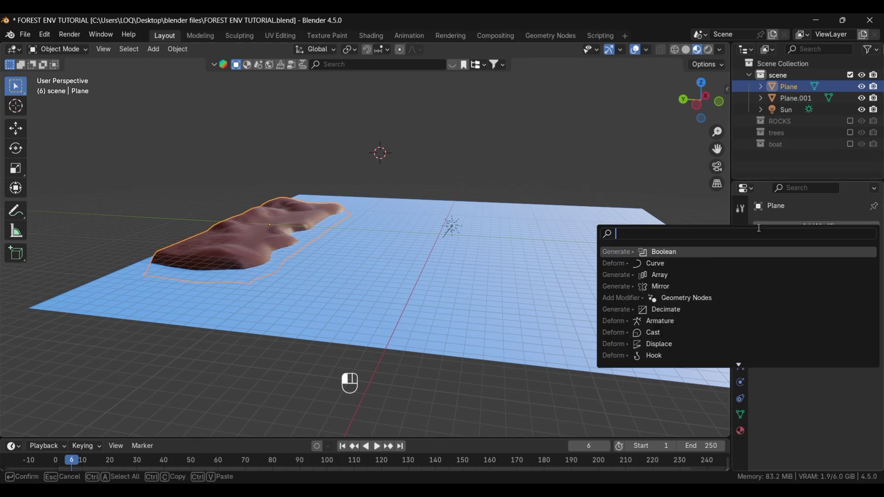
text(deci)
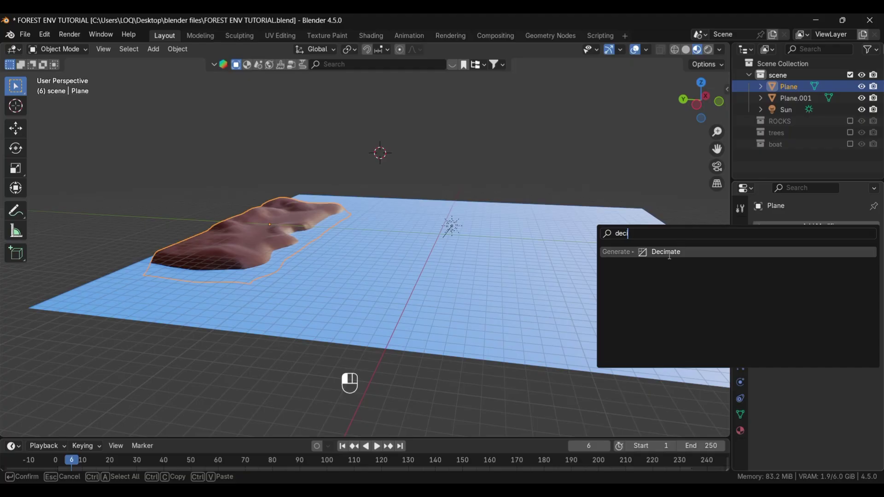
key(Escape)
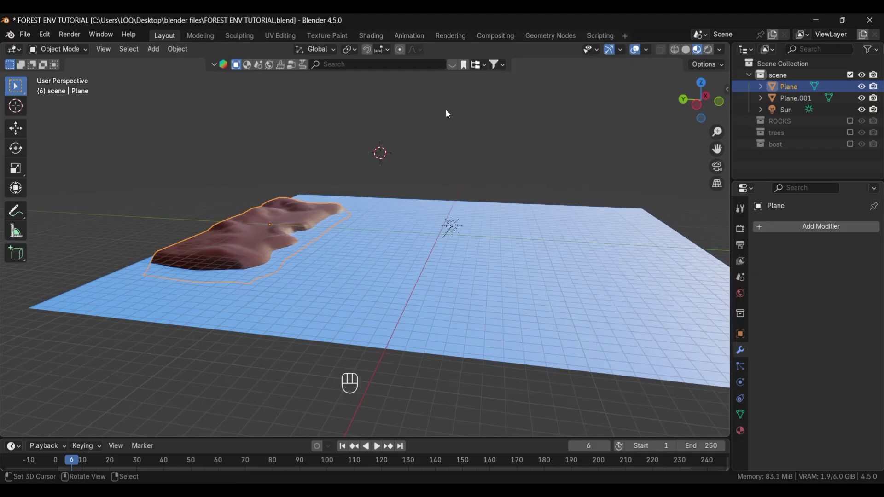
- Open the Shading workspace, frame the terrain in its viewport and set the viewport shading to Rendered
click(361, 35)
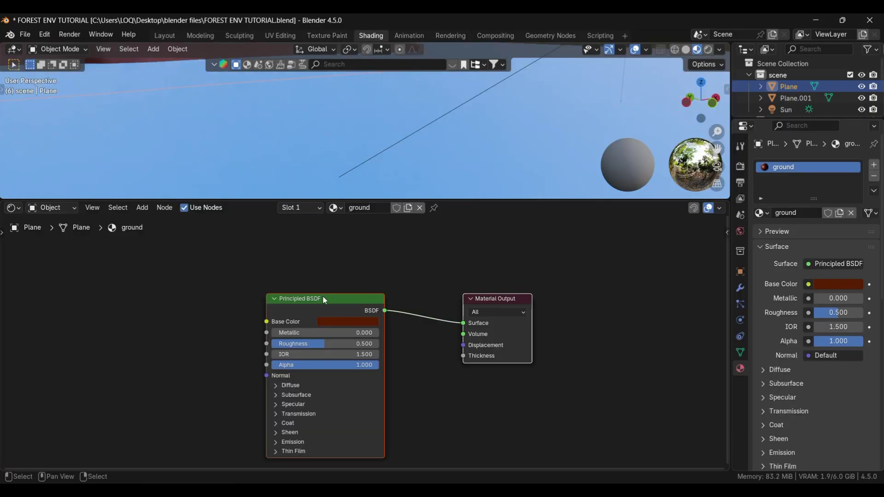
scroll(373, 170, down, 5)
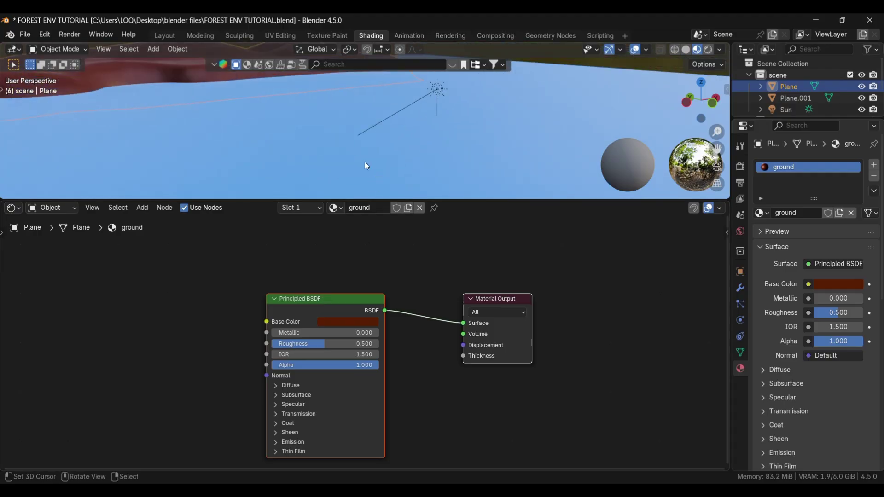
middle_drag(252, 168, 336, 167)
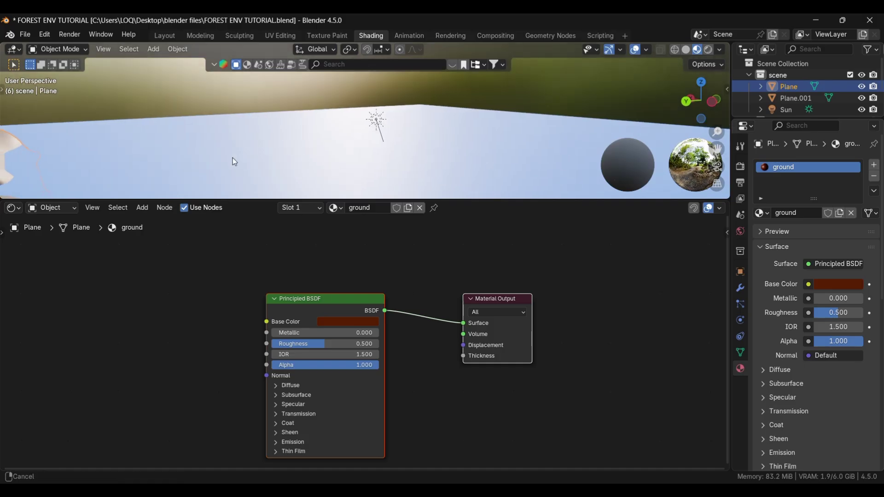
ctrl+middle_drag(233, 162, 281, 154)
key(z)
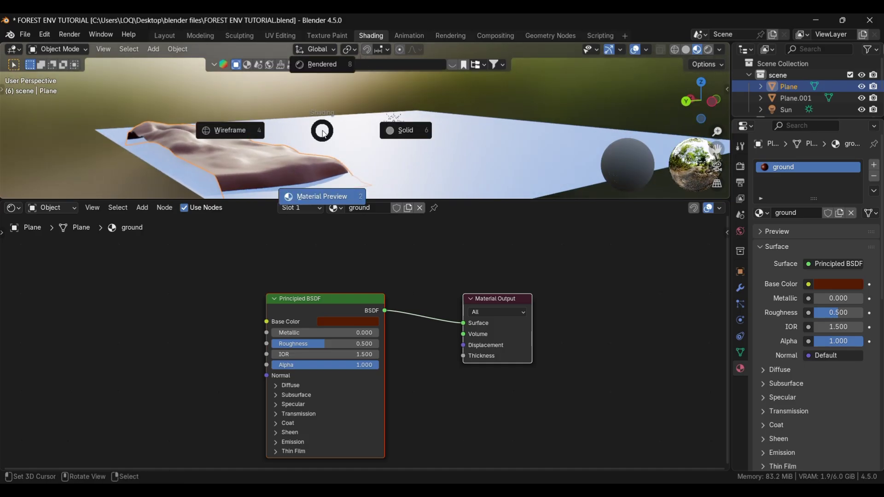
click(324, 60)
click(324, 63)
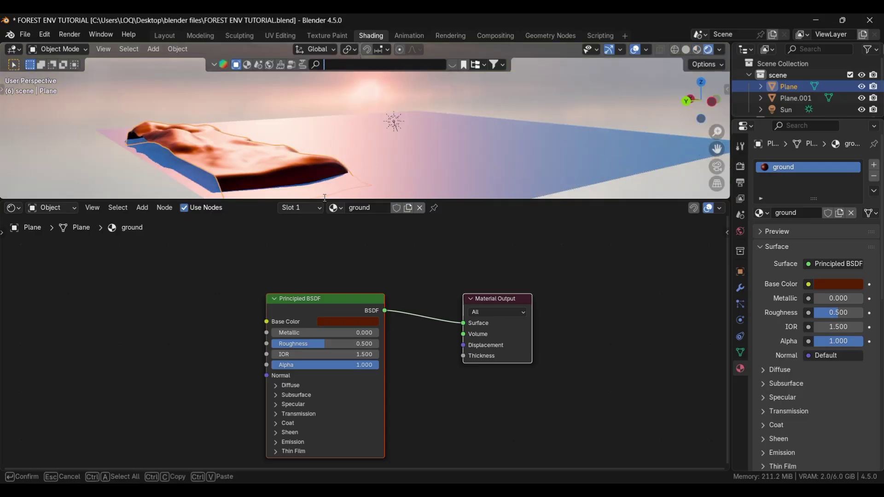
- Select the flat water plane, rename its material to water and set the material's roughness to 0
click(369, 134)
middle_drag(330, 154, 322, 135)
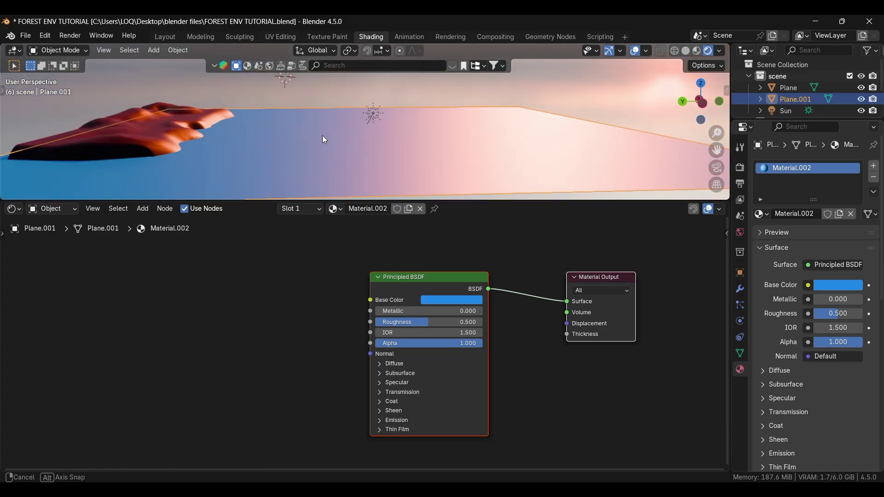
click(381, 208)
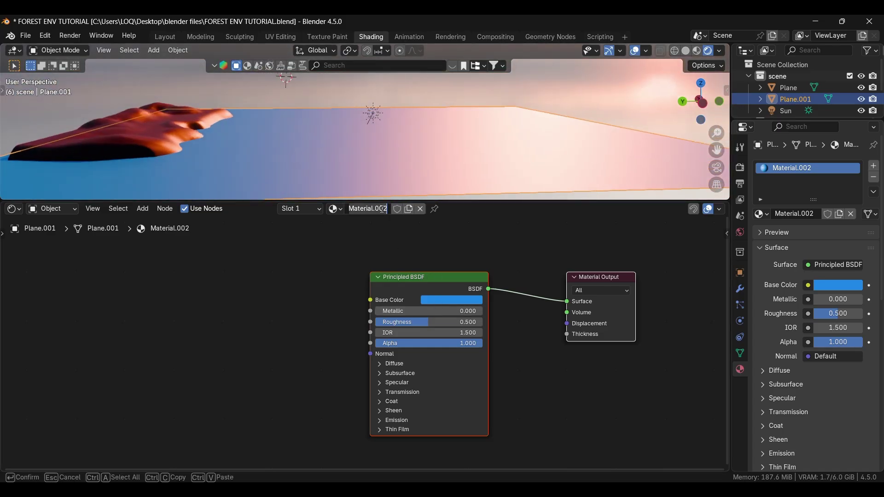
text(water)
key(Return)
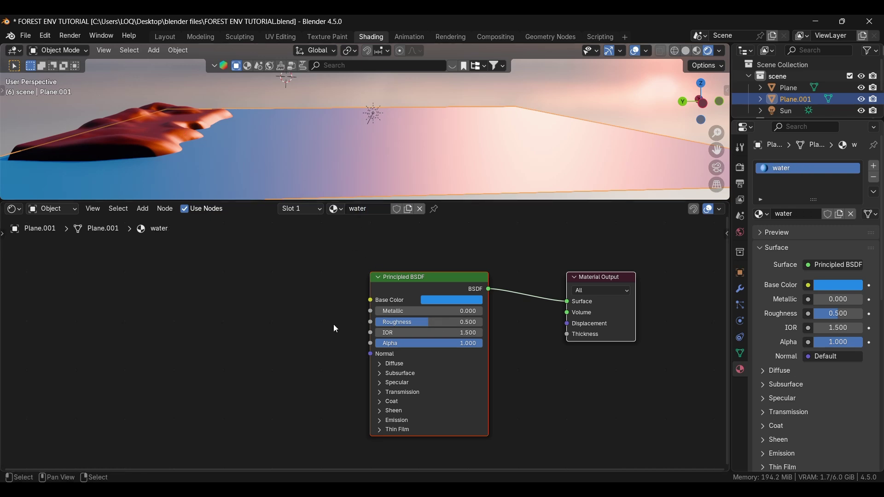
drag(433, 322, 377, 326)
middle_drag(332, 149, 383, 149)
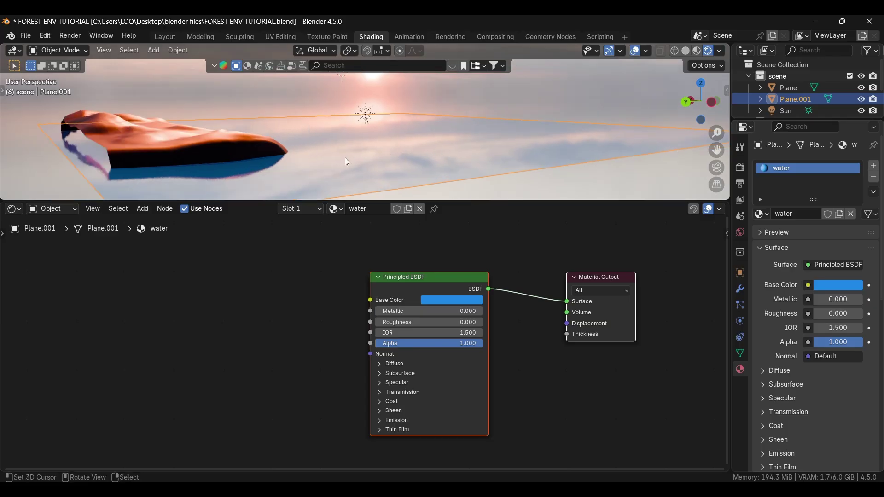
- Add a Noise Texture node in front of the Principled BSDF in the water material
key(shift+a)
click(283, 302)
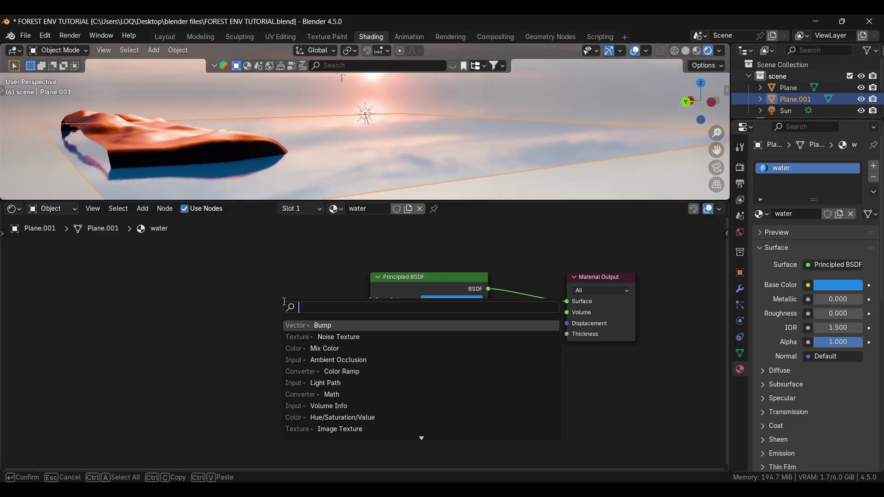
text(noise)
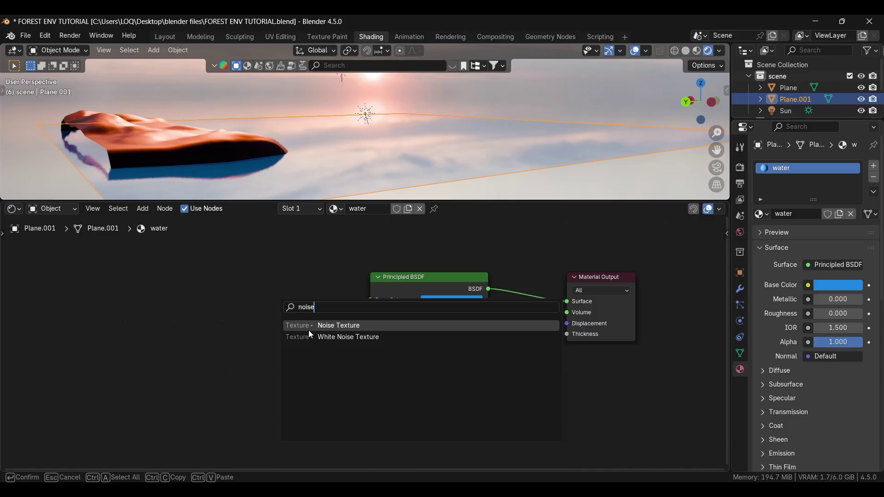
key(Return)
click(227, 285)
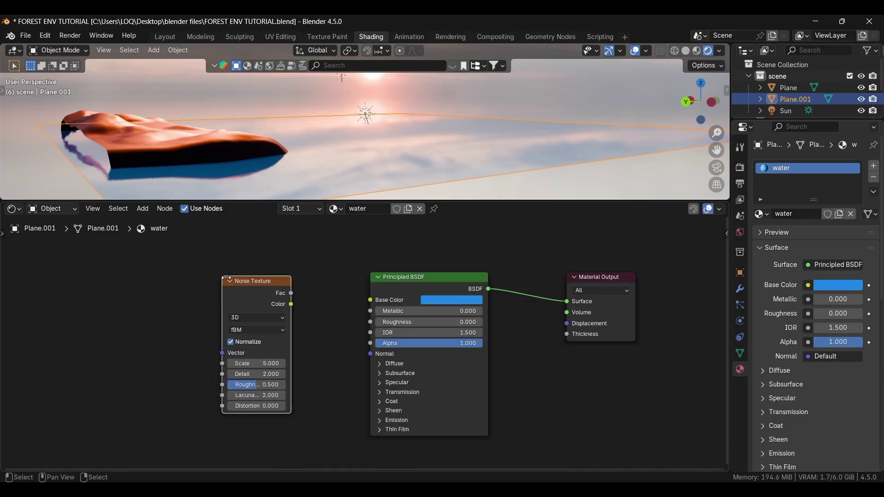
- Check in the add-on preferences whether Node Wrangler is enabled
click(44, 36)
click(70, 183)
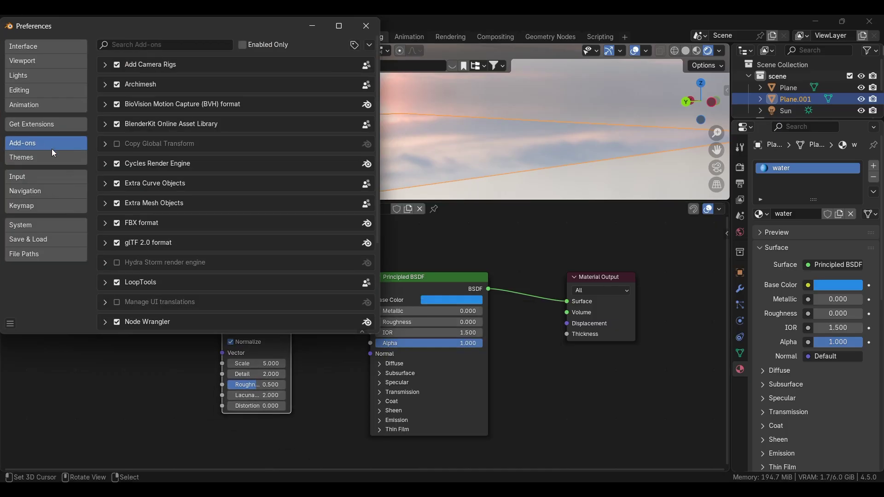
click(143, 46)
text(node)
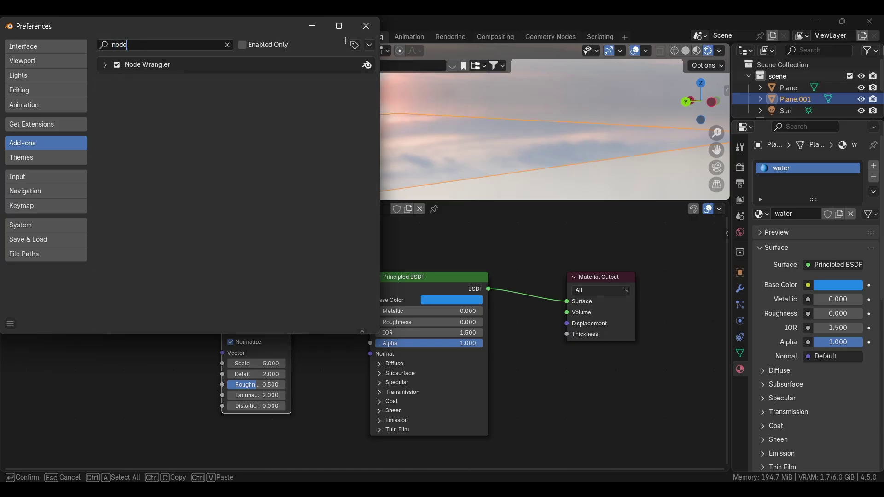
click(365, 26)
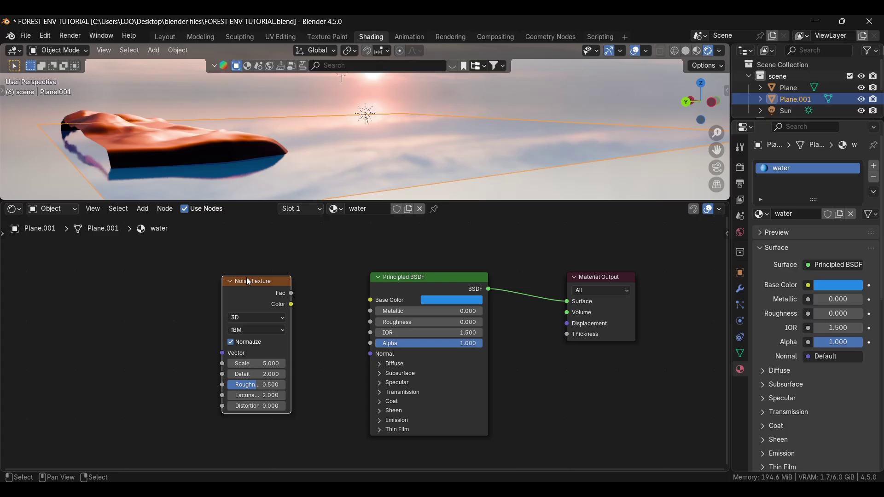
- Add Texture Coordinate and Mapping nodes to the Noise Texture, and feed the Mapping vector from Object coordinates
key(ctrl)
key(ctrl+t)
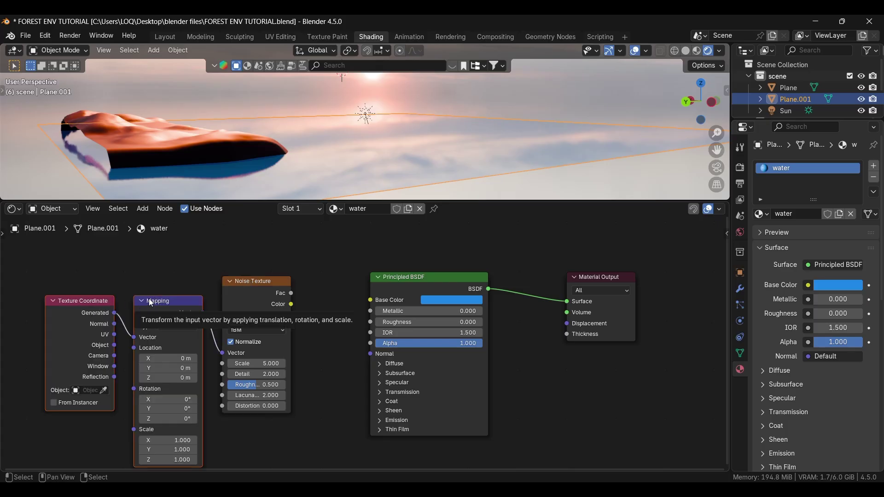
scroll(145, 300, down, 2)
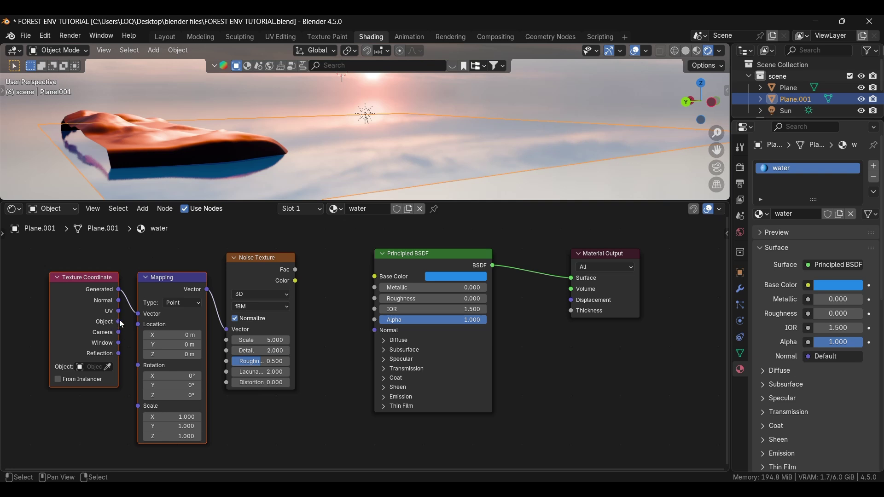
drag(118, 322, 134, 316)
- Link the Noise Texture's Fac output to Base Color and move that link to the Principled BSDF's Normal input
click(289, 269)
drag(294, 269, 369, 276)
middle_drag(471, 241, 494, 249)
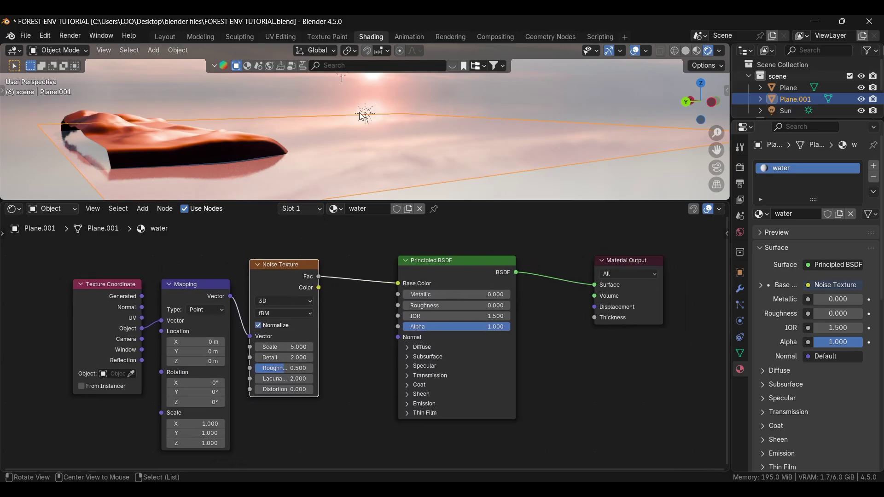
middle_drag(350, 138, 380, 140)
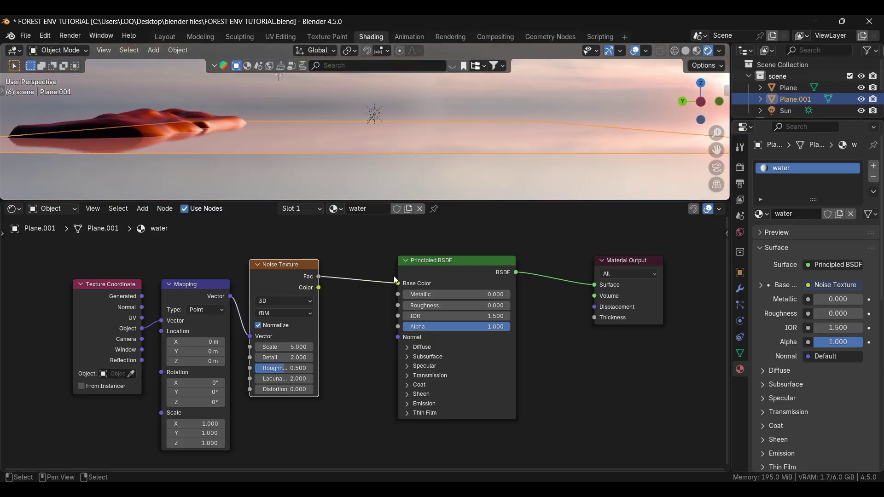
drag(398, 283, 398, 337)
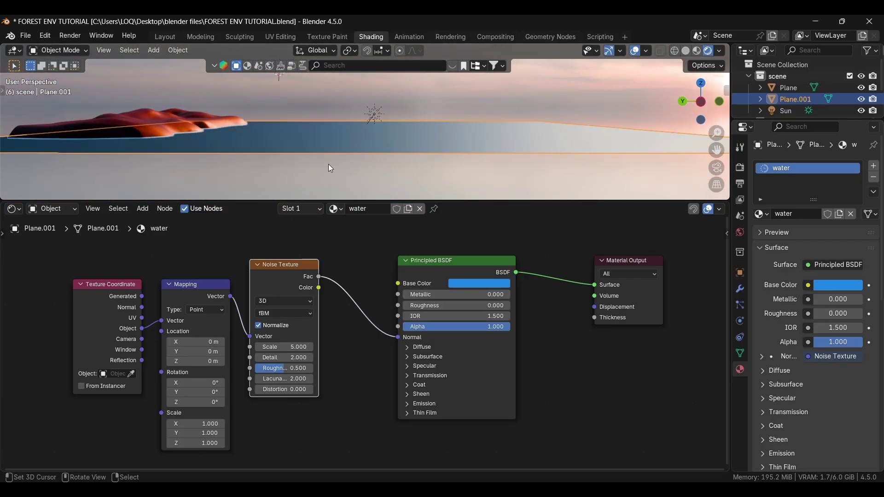
middle_drag(329, 168, 260, 143)
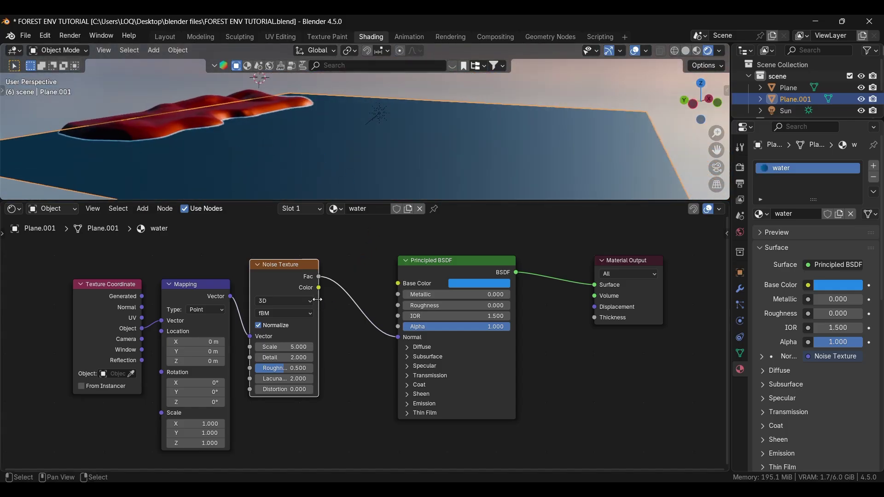
- Insert a Bump node between the Noise Texture and the Principled BSDF, with the noise Fac feeding its Height
key(shift+a)
click(363, 310)
text(bump)
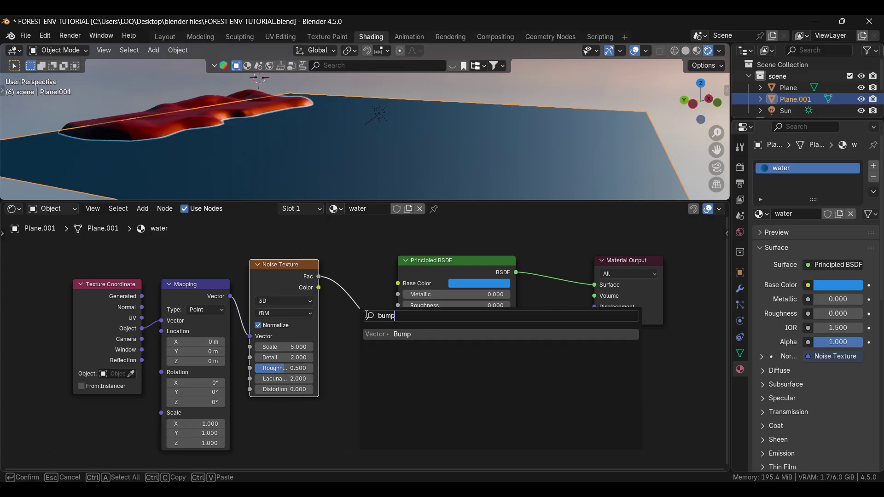
key(Return)
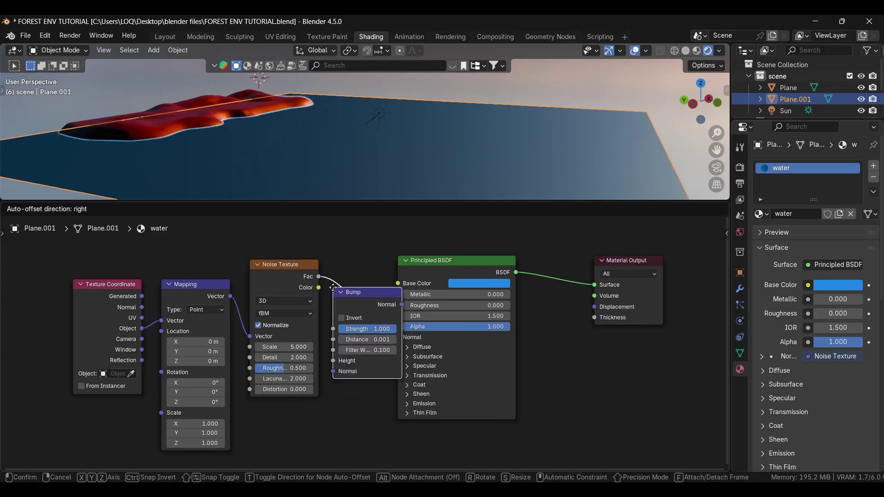
click(372, 396)
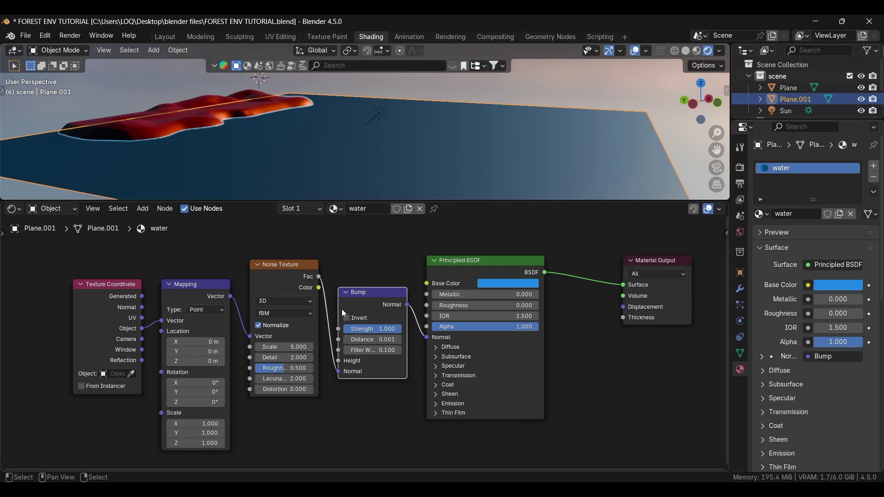
drag(338, 371, 339, 360)
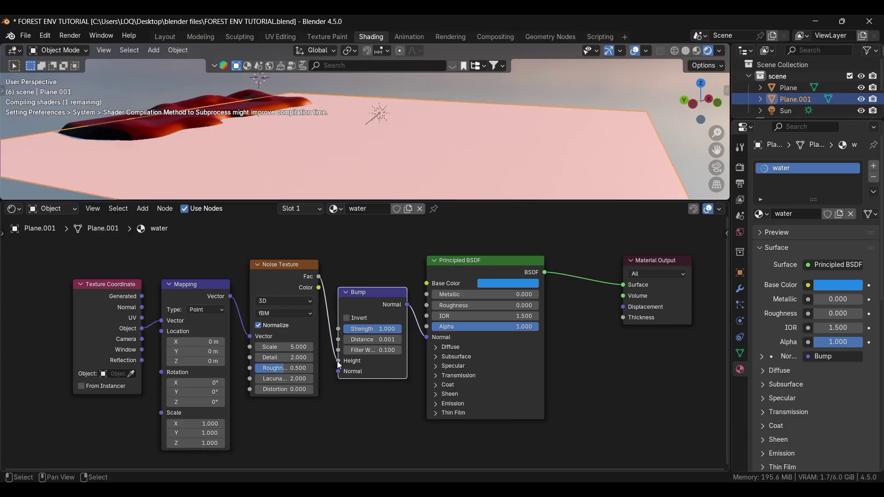
middle_drag(282, 181, 363, 175)
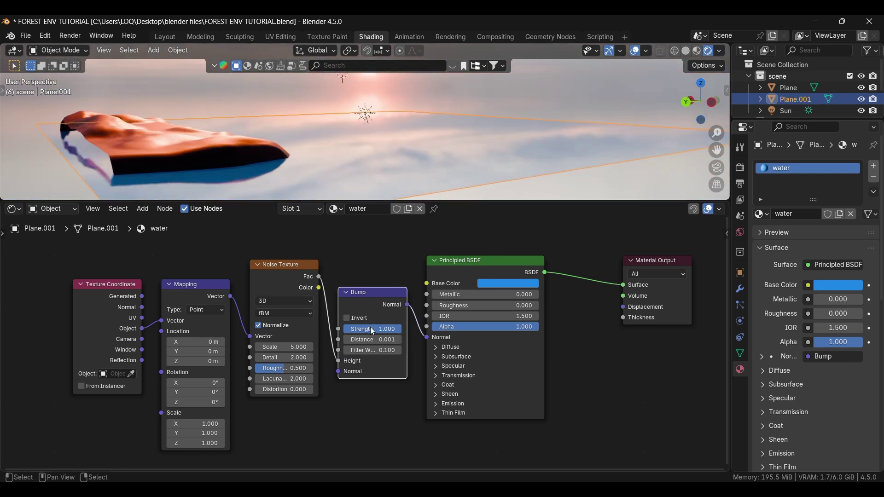
- Switch the Noise Texture to 4D and set the Bump node's Distance to 0.101
click(294, 297)
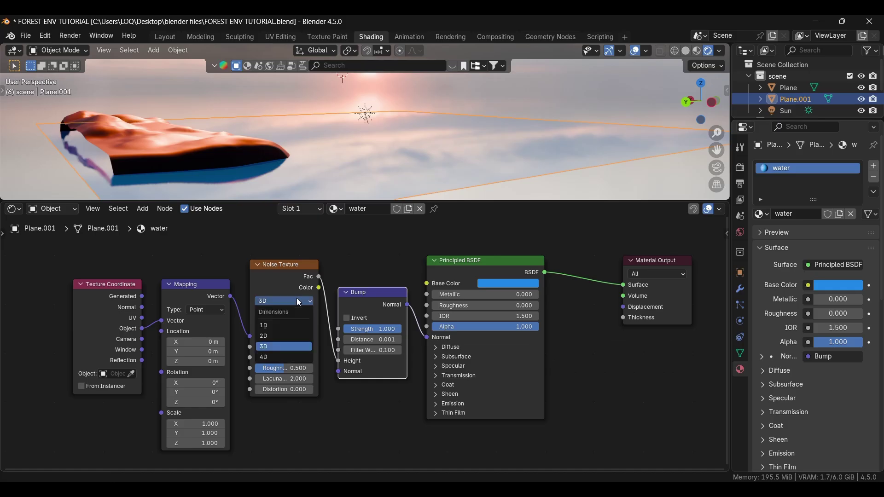
click(286, 357)
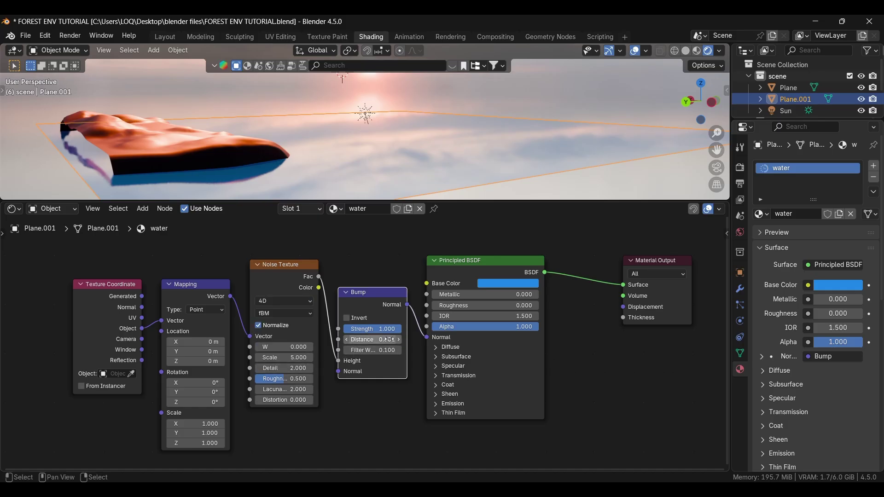
scroll(360, 177, up, 5)
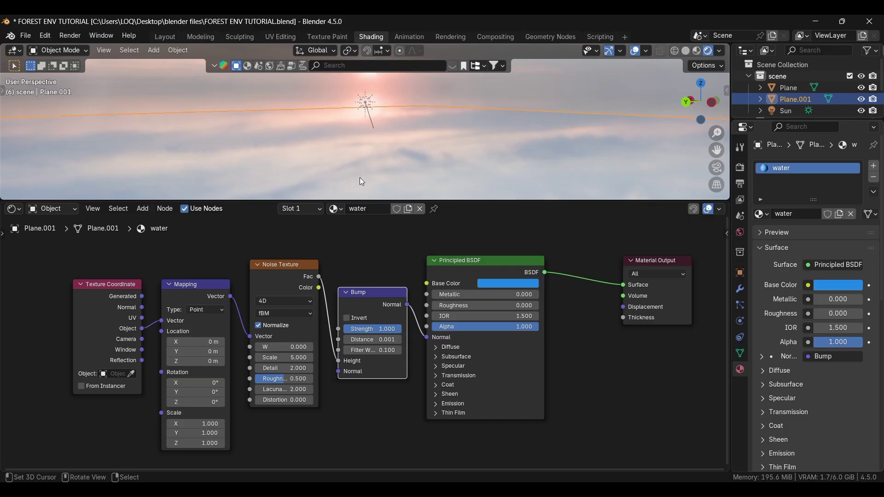
middle_drag(363, 179, 260, 178)
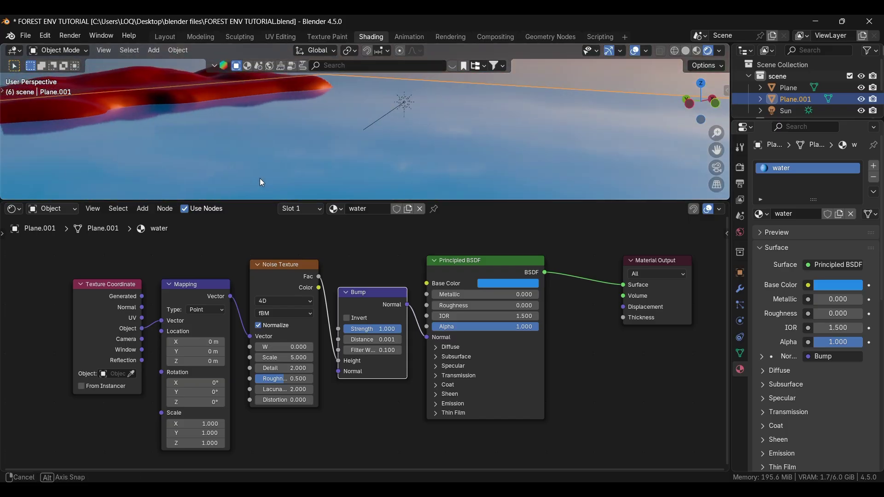
click(399, 339)
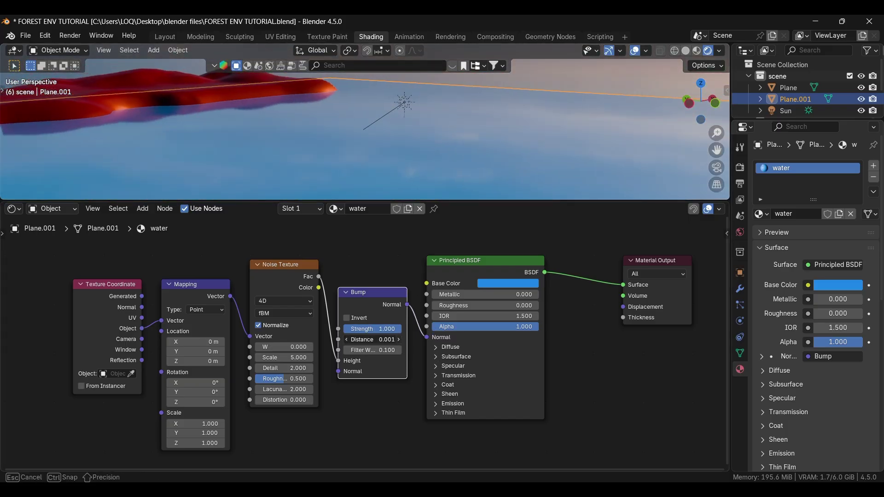
scroll(274, 175, up, 3)
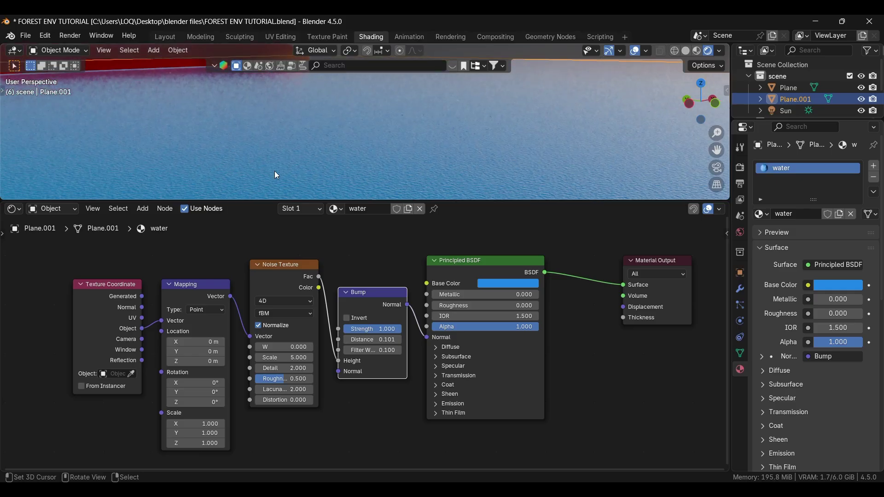
middle_drag(294, 164, 294, 142)
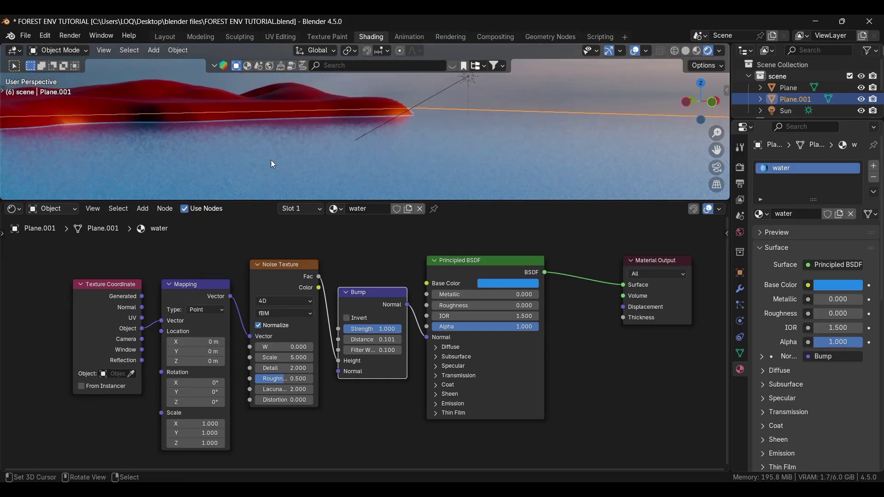
- Set the Bump distance to 0.2, and set the Noise Texture's W to 1.5 and Scale to 0.2
drag(308, 346, 368, 346)
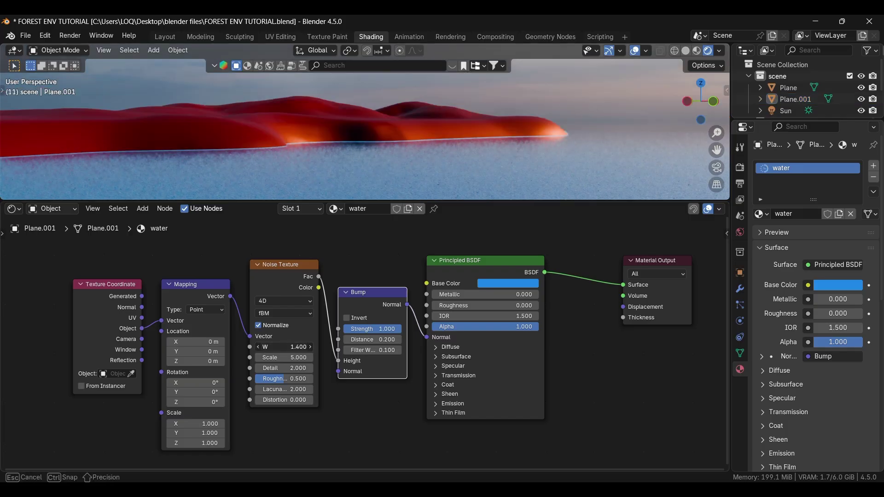
drag(294, 347, 295, 348)
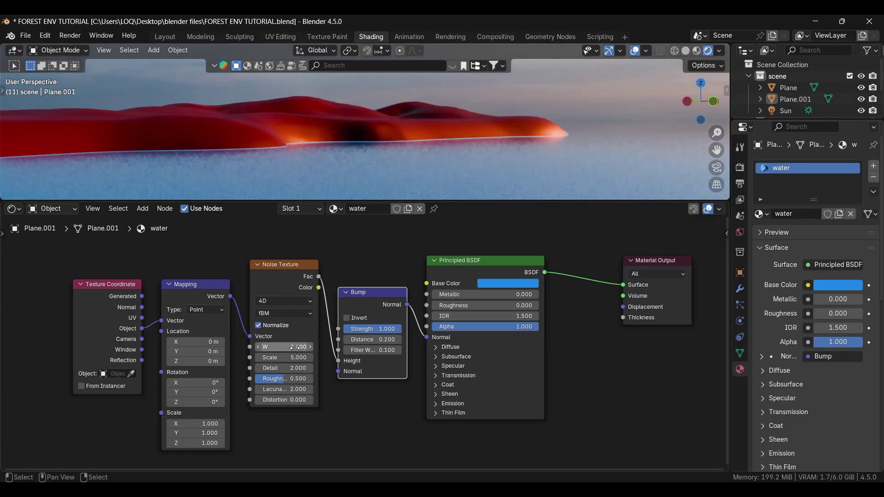
click(311, 347)
click(300, 358)
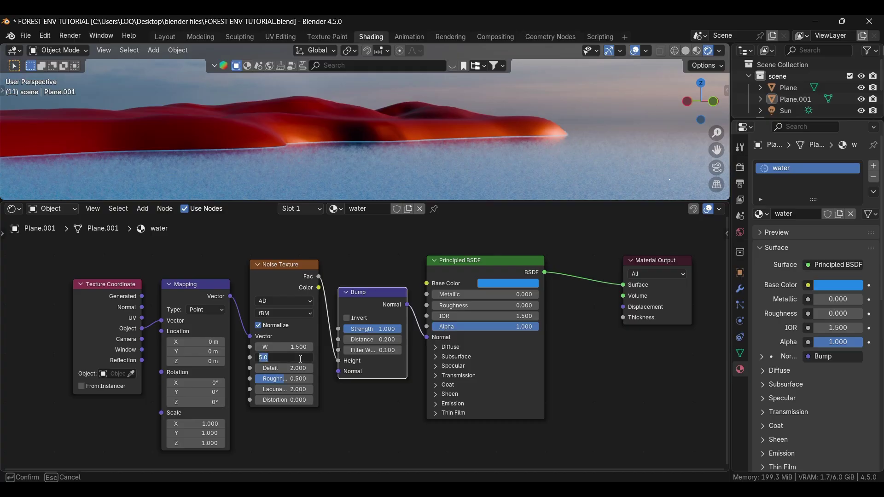
text(.2)
key(Return)
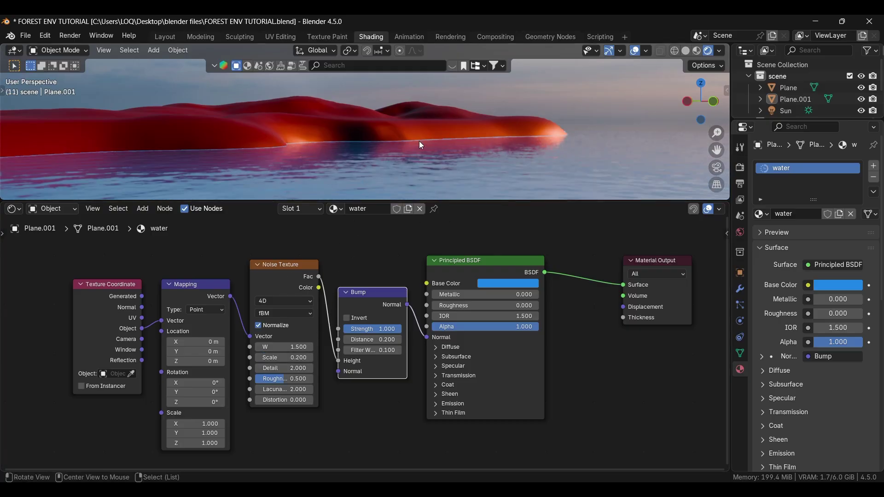
- Set the Noise Texture's Detail to 4 and its Distortion to 8.3
mouse_move(420, 145)
middle_down()
mouse_move(425, 158)
mouse_move(466, 145)
mouse_move(444, 145)
mouse_move(526, 141)
mouse_move(402, 153)
mouse_move(410, 145)
middle_up()
click(294, 368)
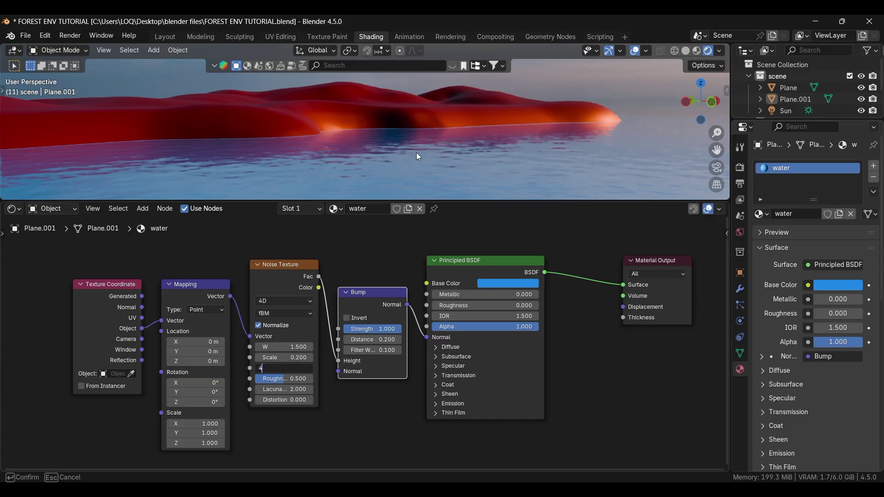
key(Return)
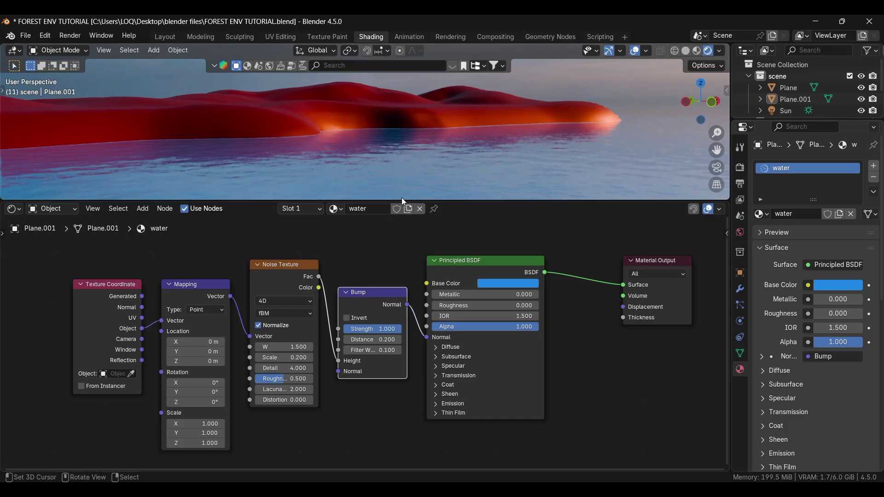
click(284, 399)
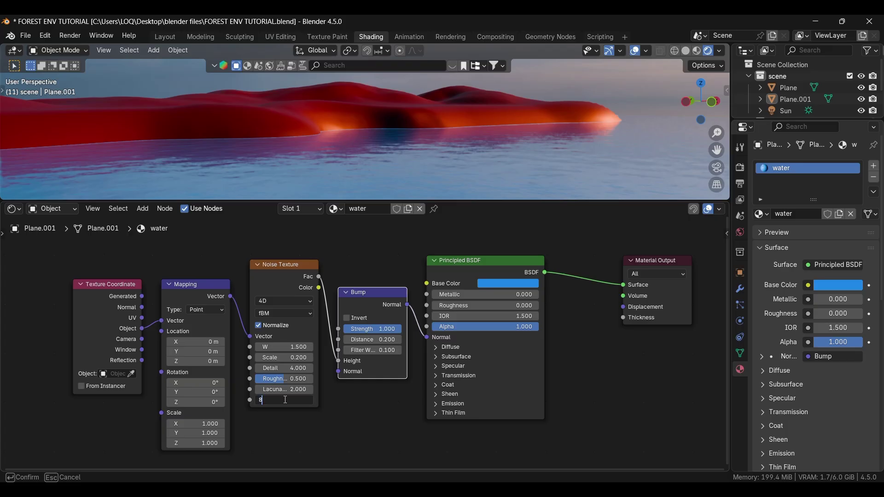
text(8.3)
key(Return)
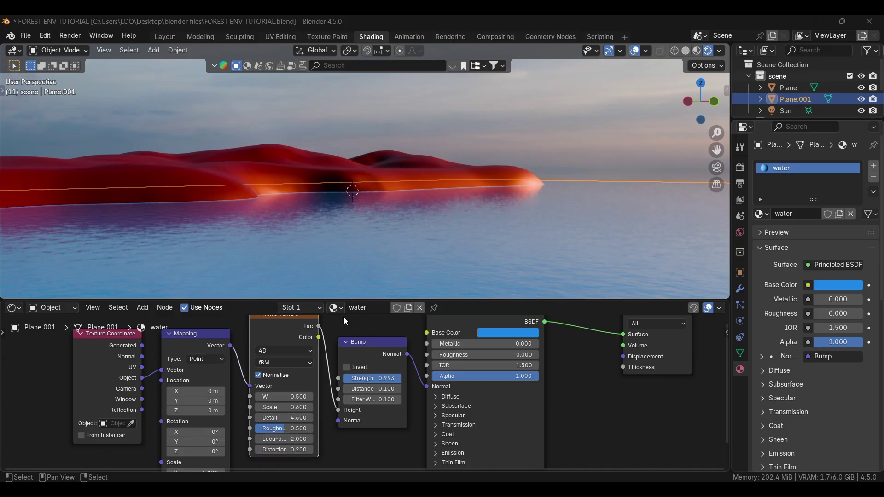
- Raise the Noise Texture's Roughness to about 0.627 in the water material
middle_drag(348, 241, 320, 253)
drag(346, 300, 346, 204)
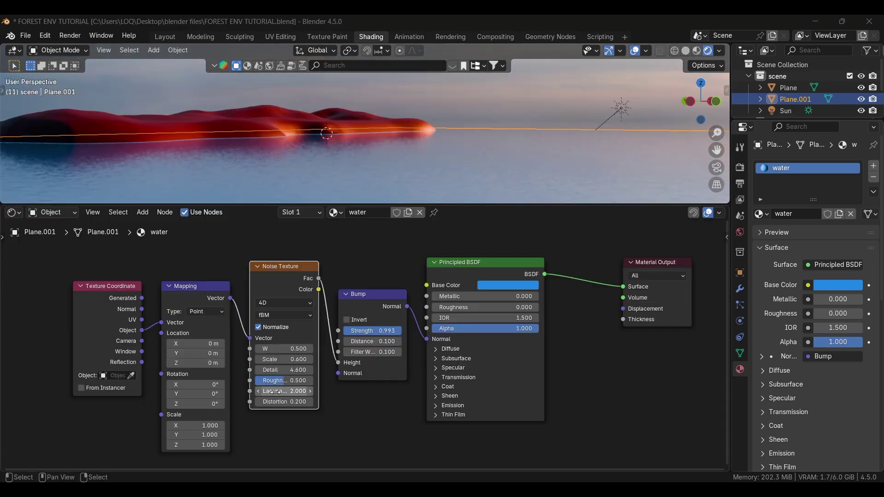
drag(278, 383, 295, 383)
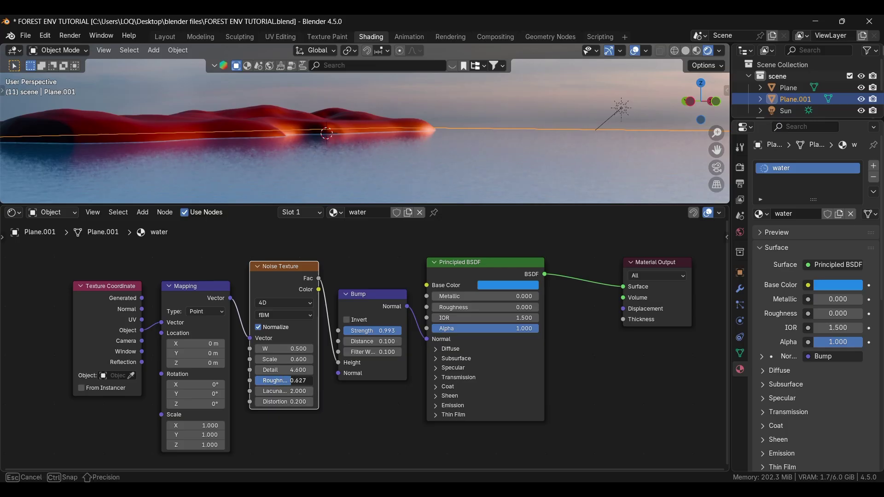
middle_drag(474, 196, 452, 194)
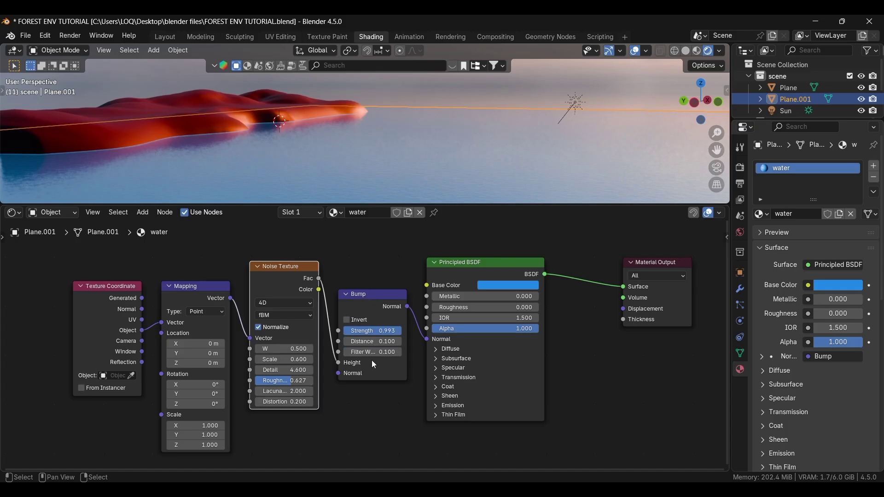
- Switch to the Layout workspace and hide the floor grid in the viewport overlays
click(164, 37)
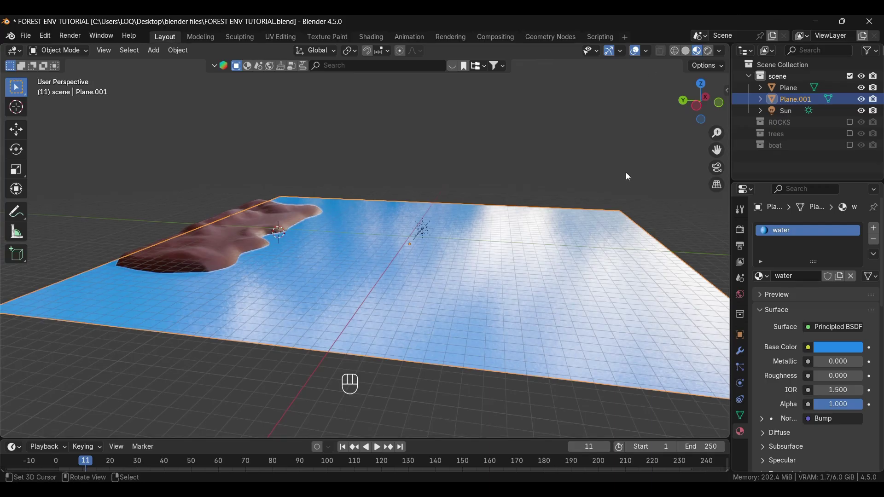
click(647, 51)
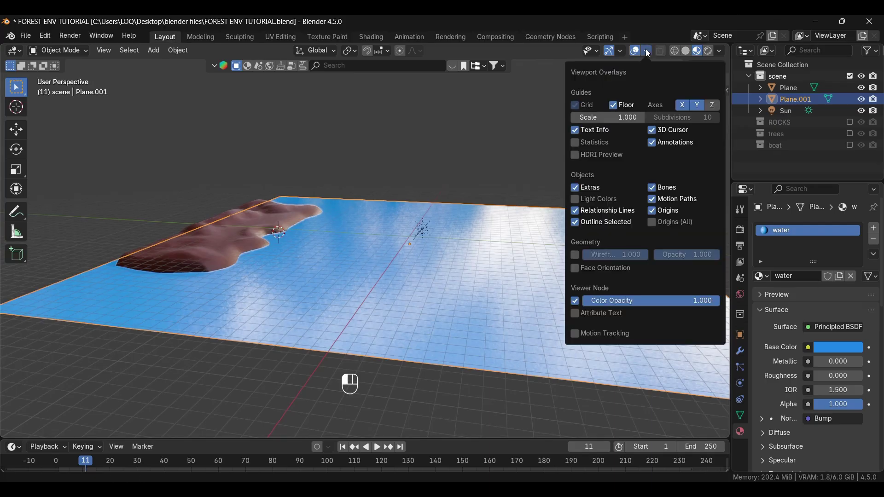
click(614, 106)
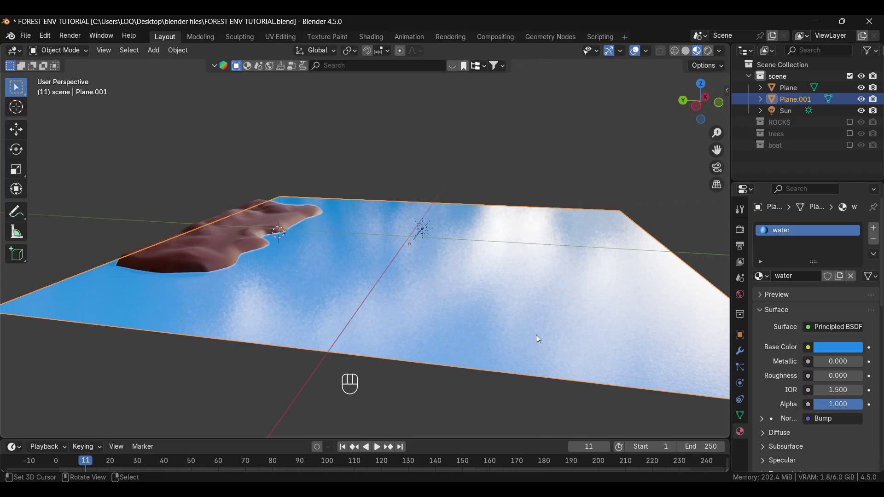
- Preview the water plane and terrain in rendered shading from a closer view
alt+middle_drag(515, 290, 488, 289)
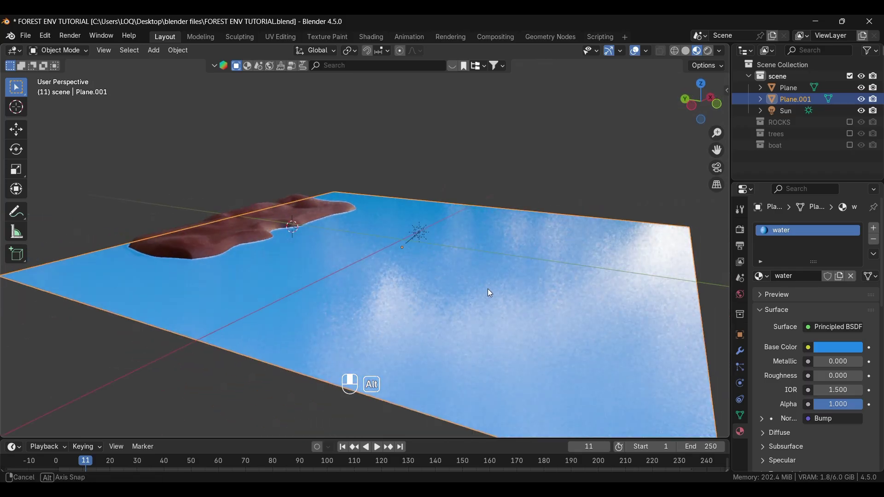
key(z)
click(514, 228)
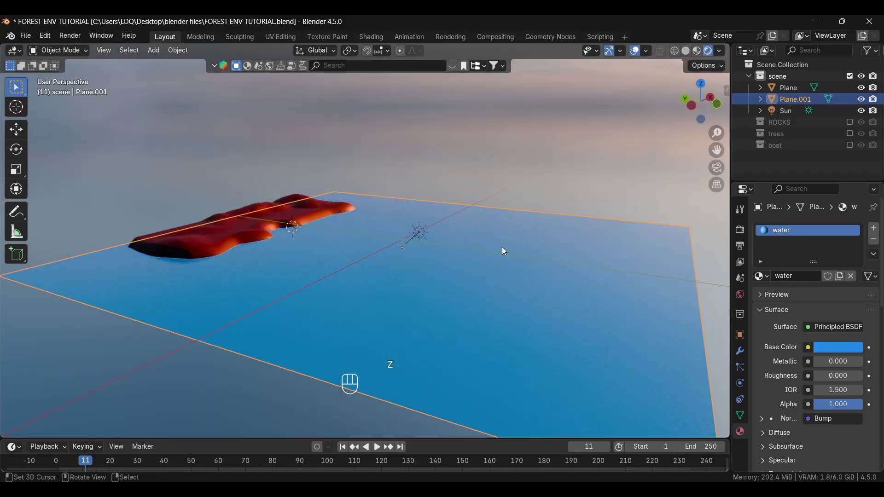
alt+middle_drag(504, 251, 422, 325)
scroll(416, 318, up, 5)
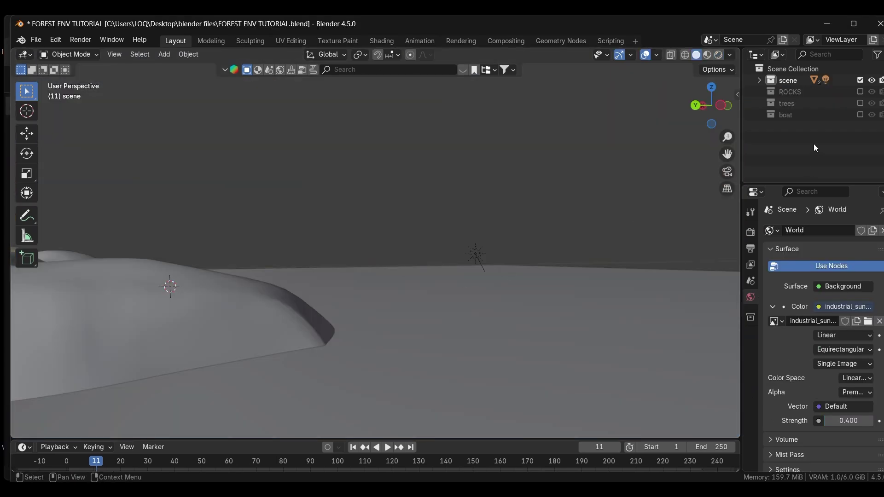
- Enable the boat collection and move the shore terrain about -257 m along Y, past the dock
click(859, 115)
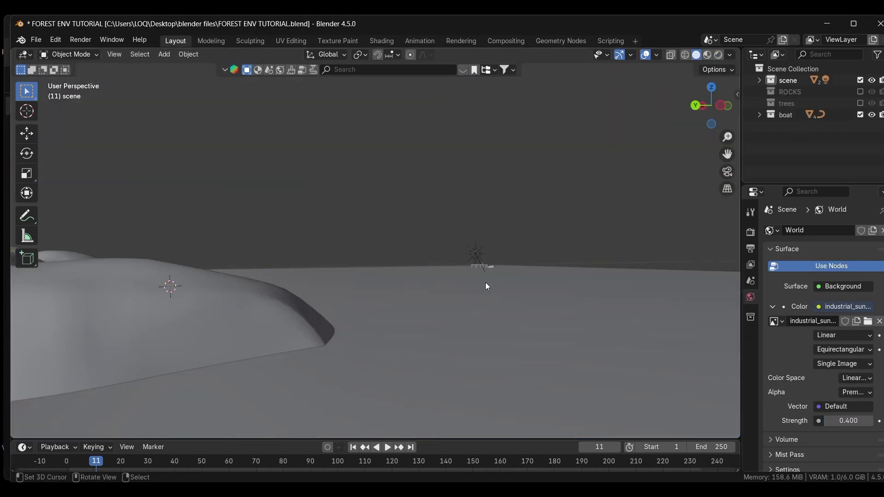
middle_drag(499, 292, 443, 334)
click(206, 301)
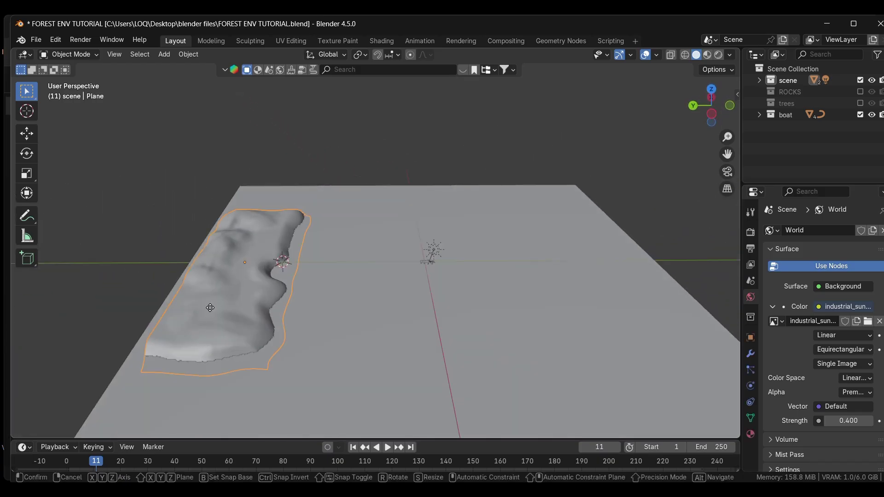
key(g)
key(y)
click(459, 293)
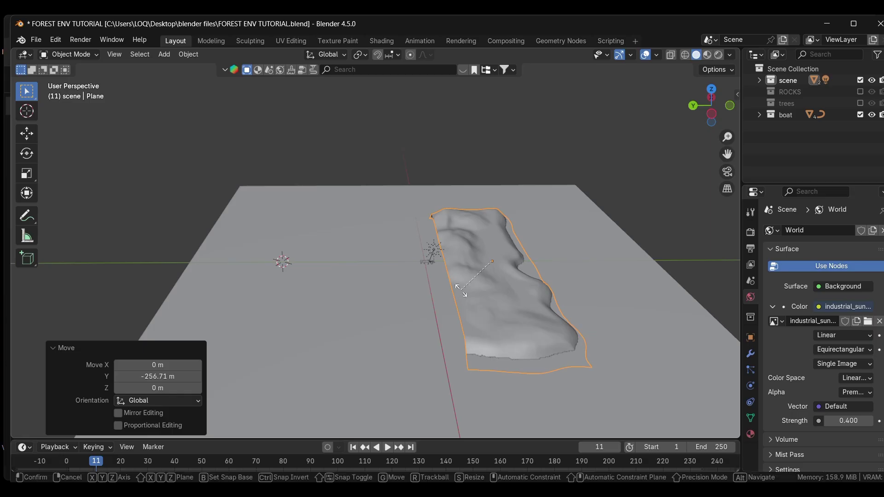
- Rotate the terrain 90° about Z twice so its shoreline faces the opposite way
text(rz90)
key(Return)
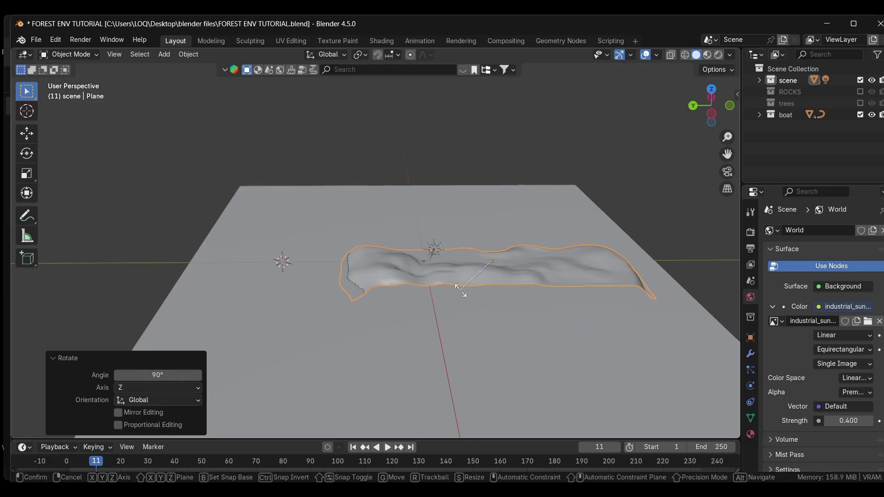
text(rz90)
key(Return)
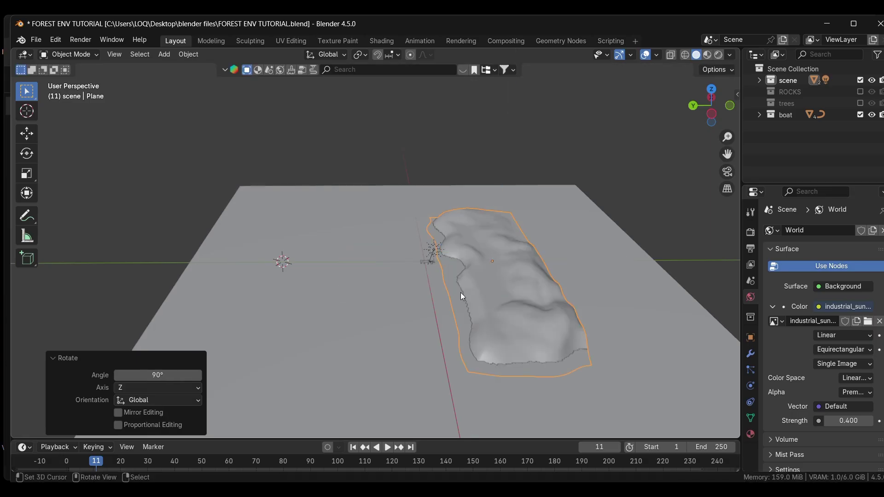
- Select the boat and rotate it together with its dock 90° about Z
click(429, 264)
scroll(433, 272, up, 6)
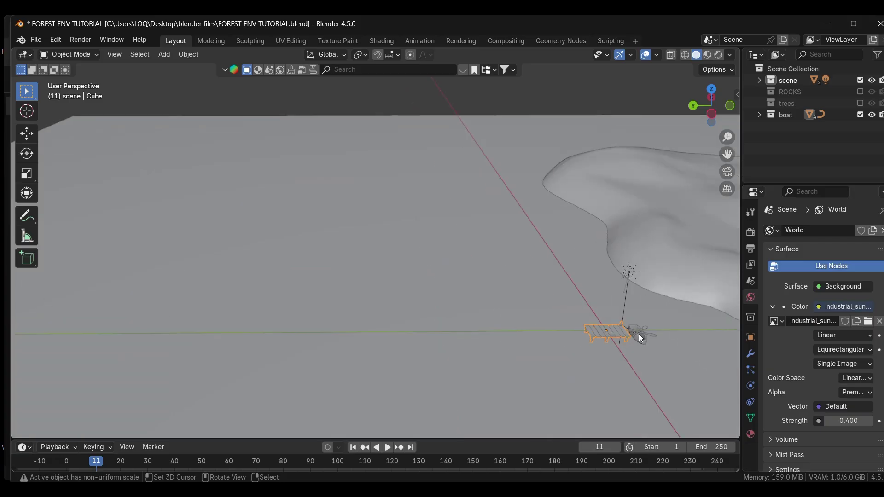
click(640, 338)
key(g)
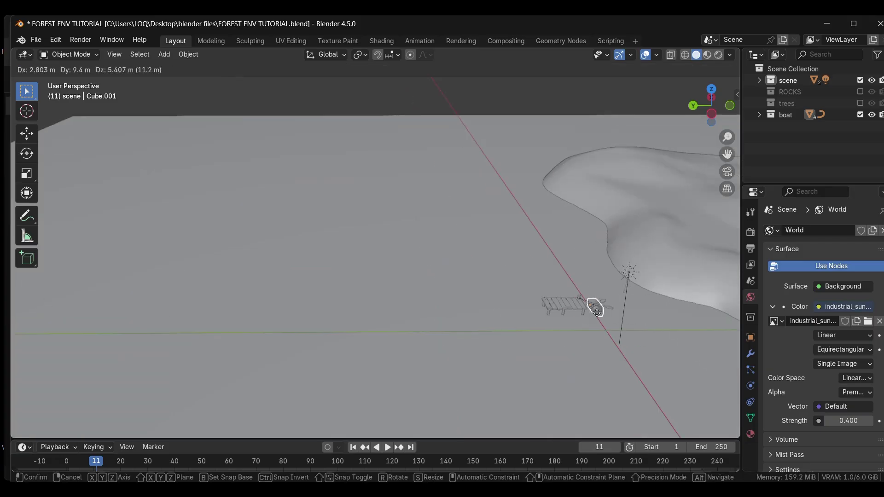
right_click(613, 363)
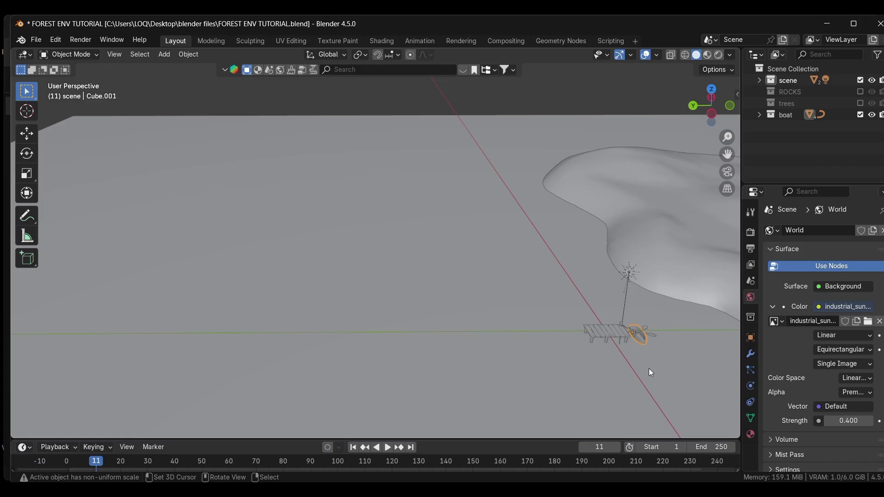
key(r)
key(z)
key(9)
key(0)
key(Return)
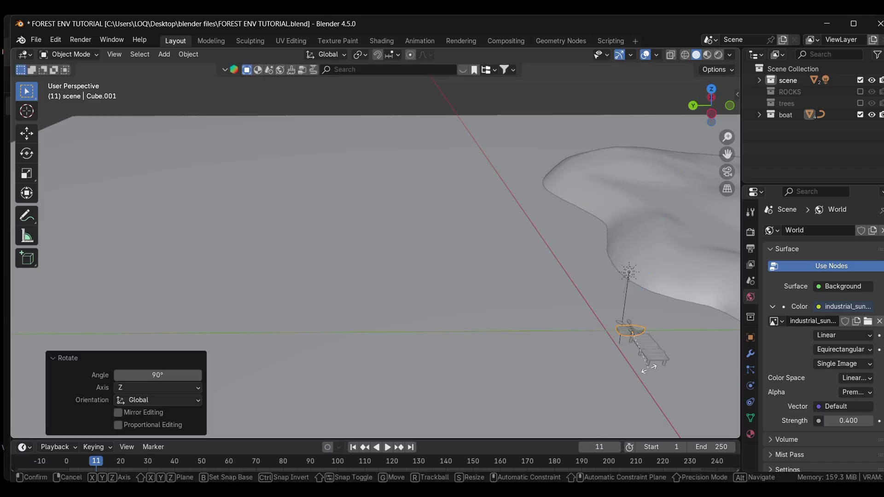
- Turn the boat and dock another 90° about Z and move them about 58.5 m along X
key(g)
key(x)
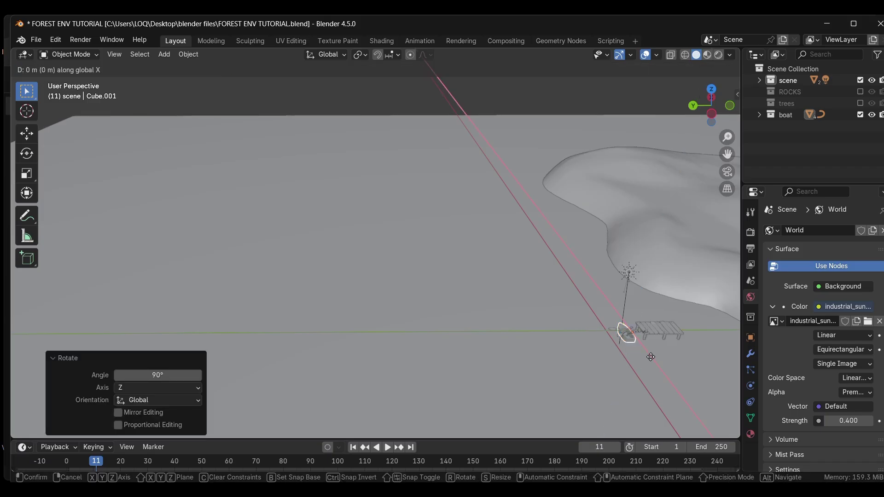
click(559, 260)
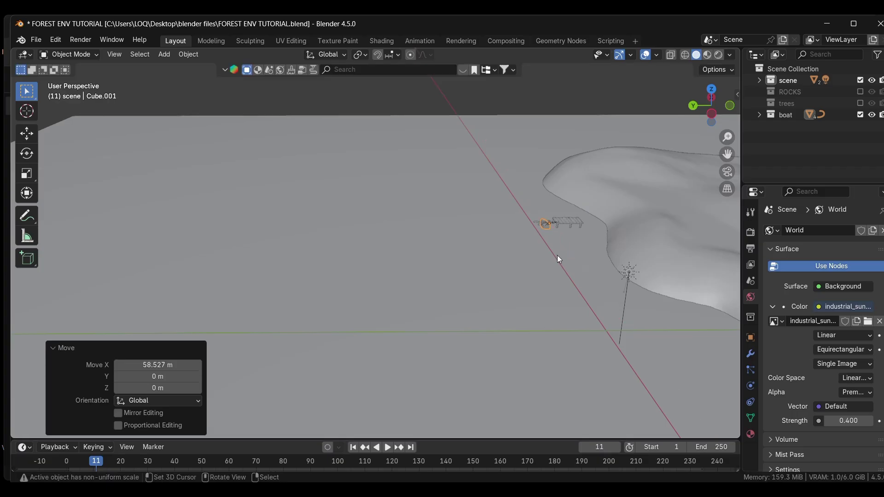
- Move the terrain about -40.7 m along X so its shore meets the end of the dock
click(634, 274)
key(g)
key(x)
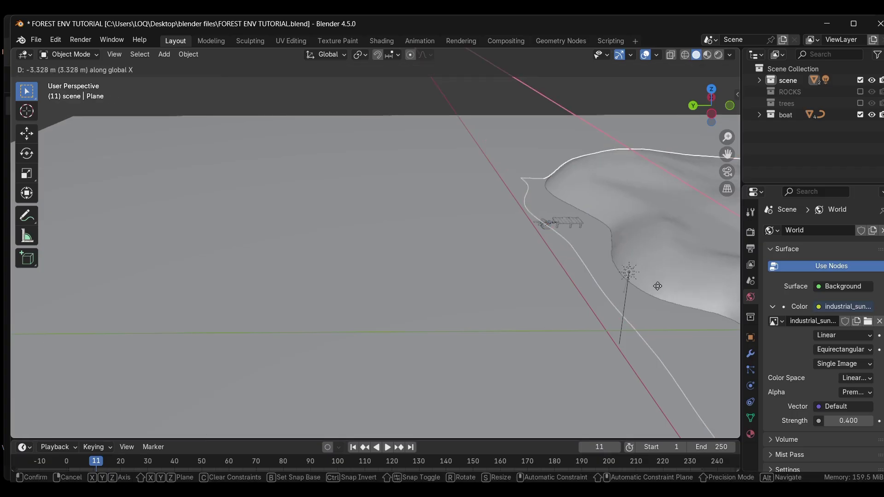
click(72, 110)
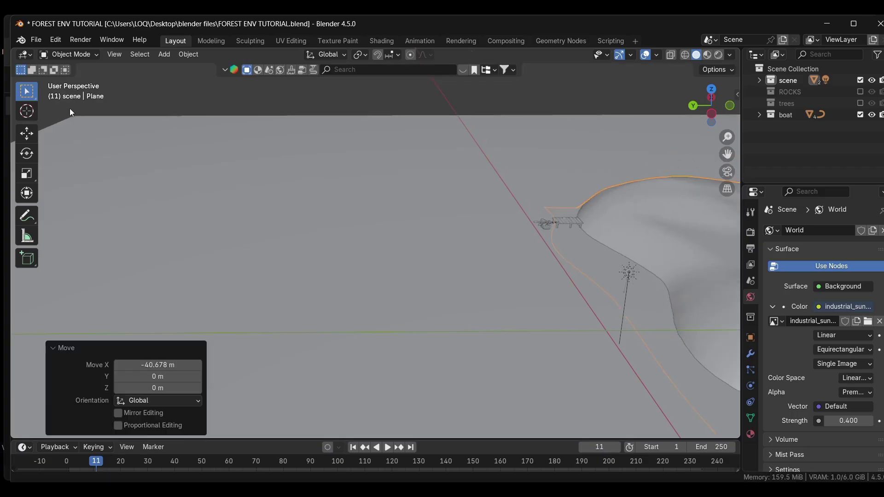
- Scale the boat and dock up uniformly by about 1.69
alt+drag(389, 357, 433, 315)
click(452, 284)
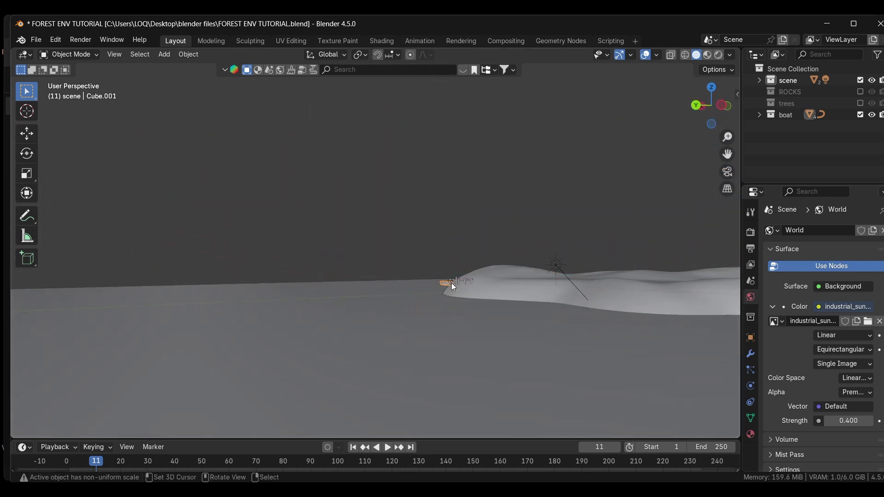
key(s)
click(400, 368)
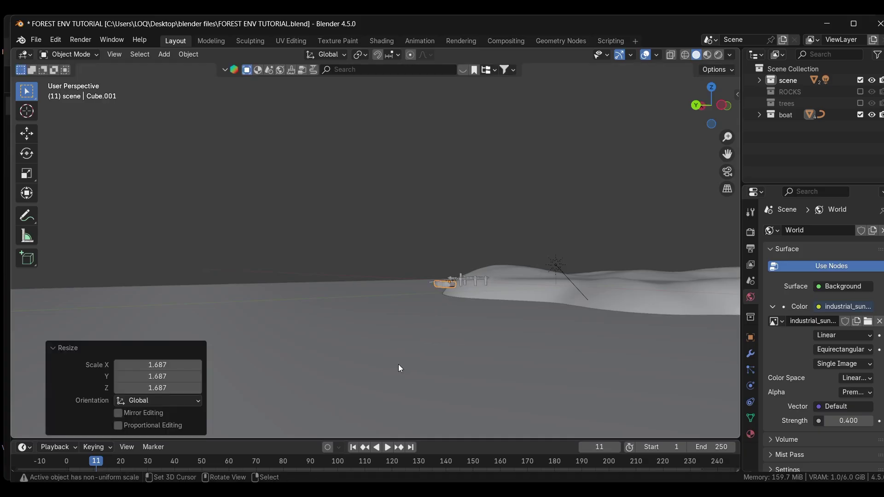
- Lower the boat and dock about 5.4 m along Z and shift them about 19.8 m along X
key(g)
key(z)
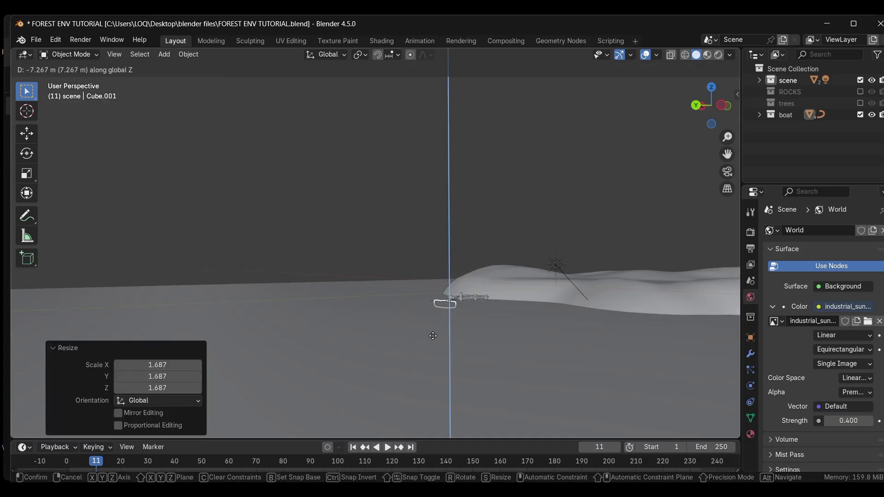
click(431, 331)
key(g)
key(x)
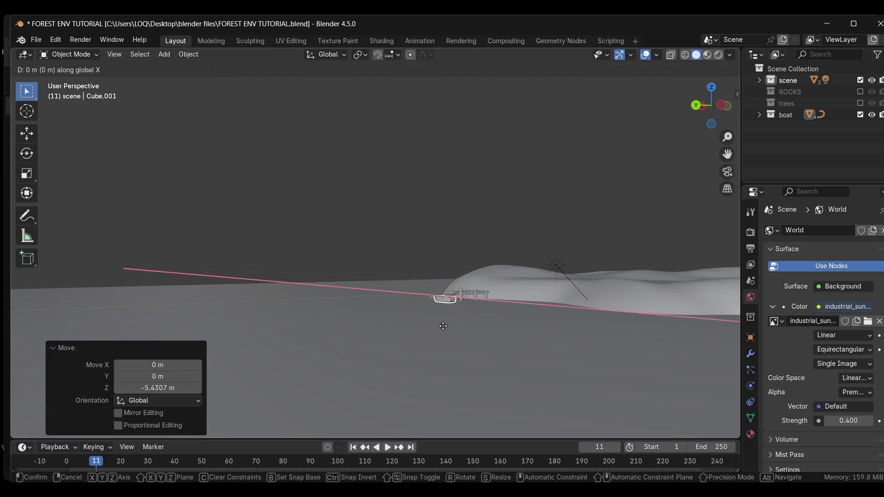
click(414, 311)
- Preview the boat and dock against the sunset in rendered shading, and return to solid shading
click(720, 55)
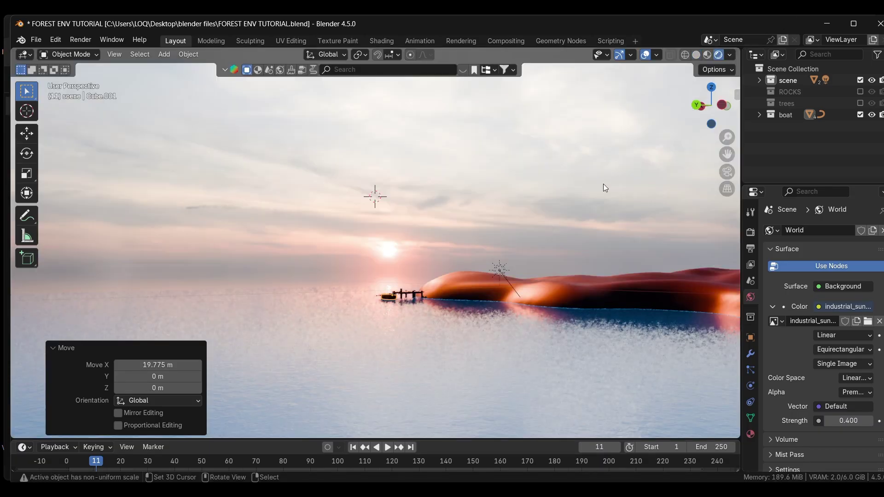
middle_drag(399, 331, 386, 327)
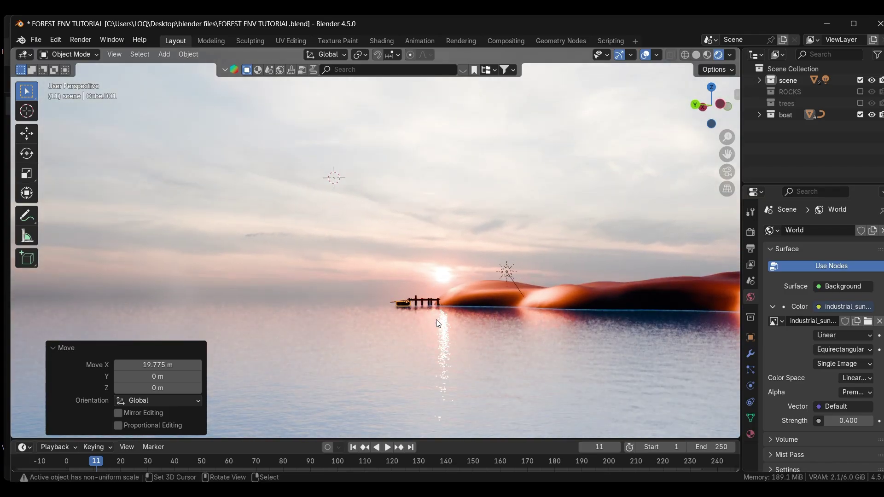
click(697, 55)
- Add a camera to the scene collection
click(373, 267)
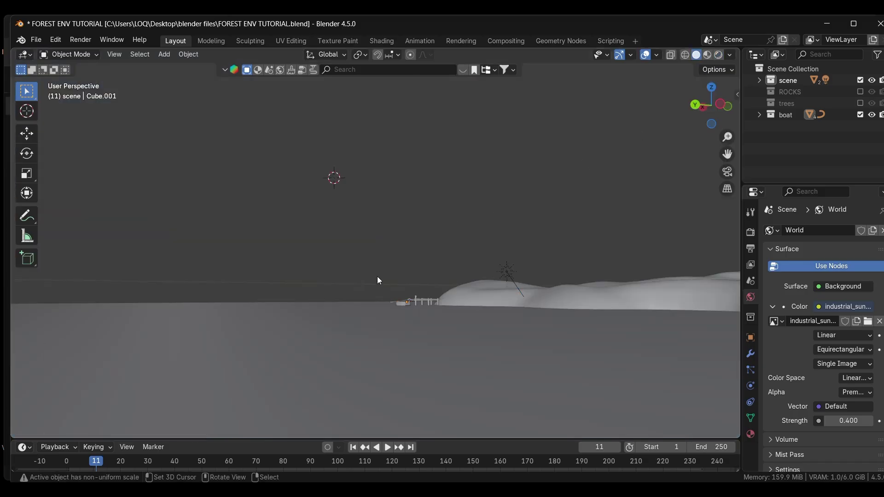
key(shift+a)
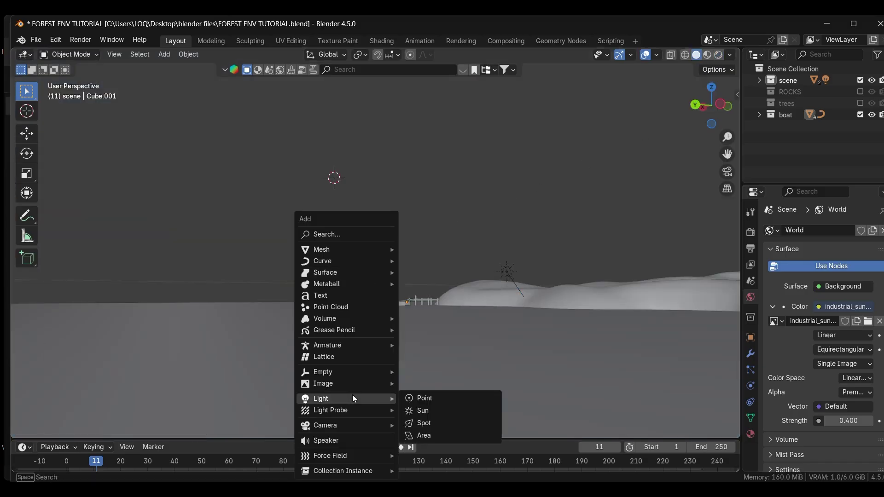
mouse_move(364, 425)
click(429, 426)
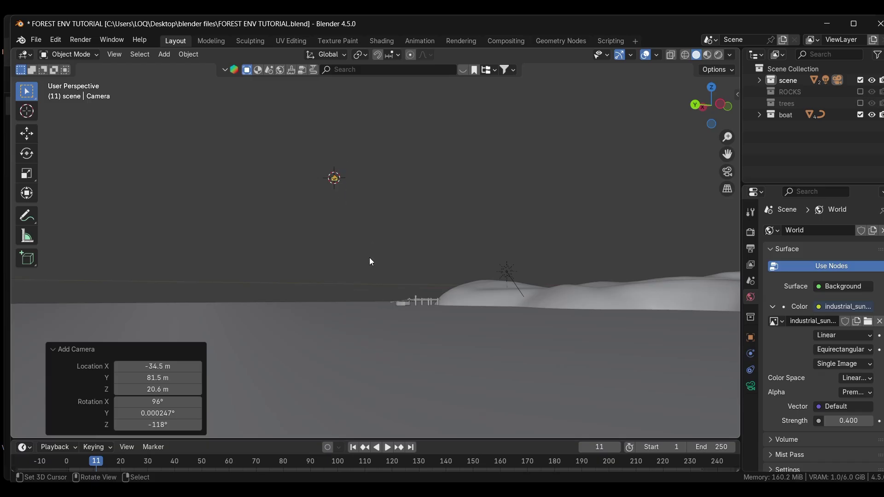
- Align the new camera to the current viewport angle and look through it
key(ctrl+alt+KP_0)
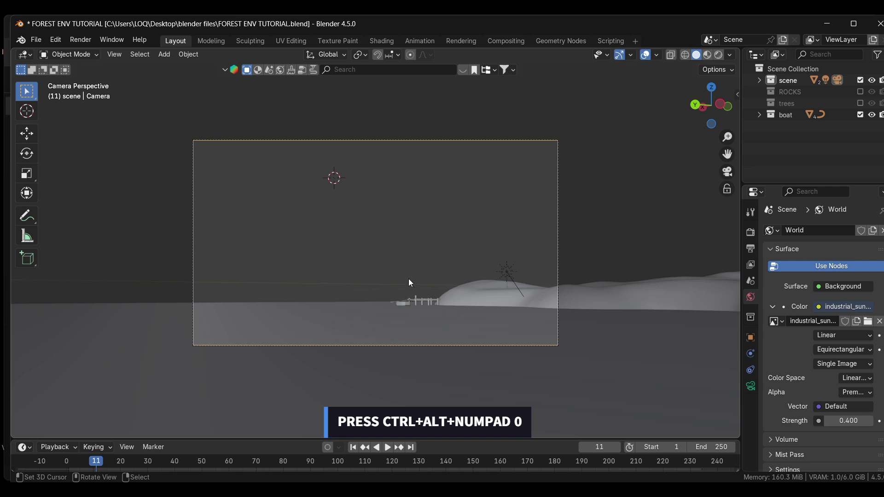
middle_drag(407, 273, 450, 299)
key(KP_0)
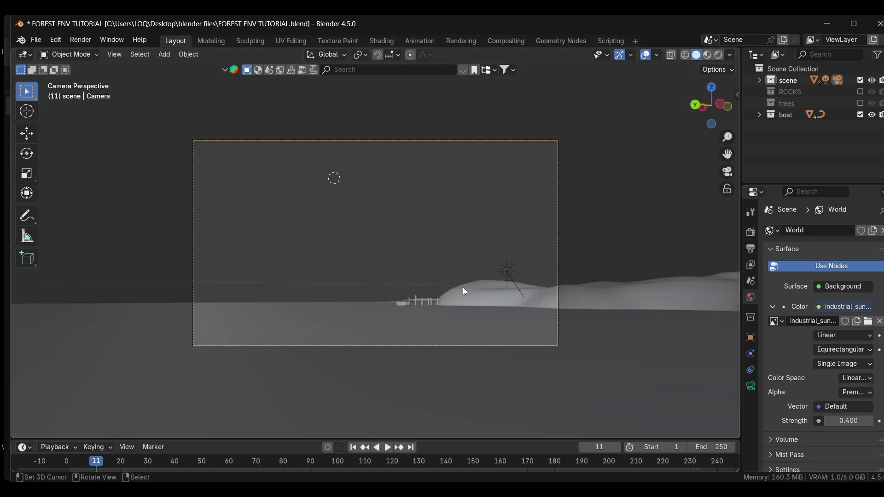
- Lock the camera to the view so that navigating the viewport moves the camera
key(n)
click(733, 144)
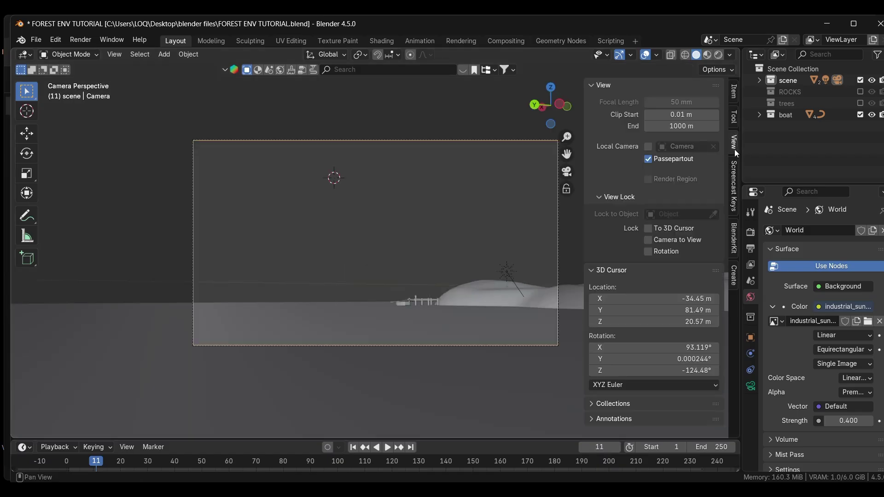
click(649, 240)
key(n)
- Reframe the locked camera with the boat and dock slightly right of centre and the horizon lower in frame, and preview it in rendered shading
middle_drag(447, 383, 428, 370)
key(b)
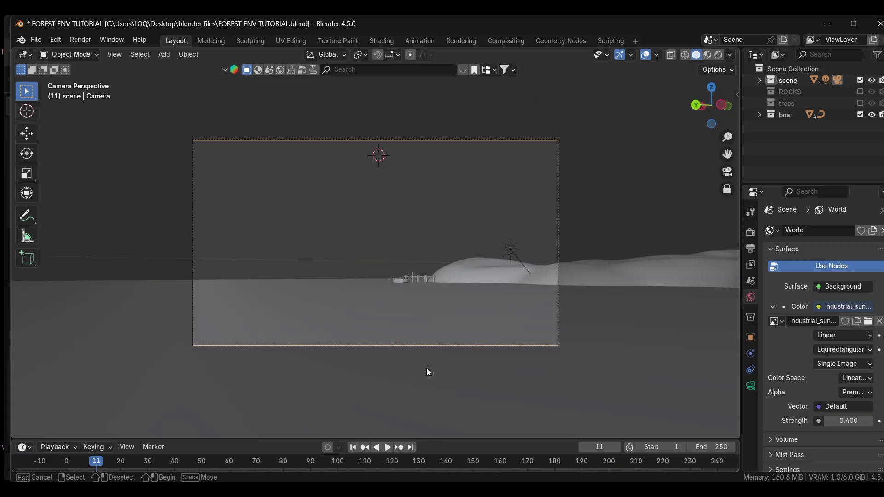
drag(429, 372, 399, 364)
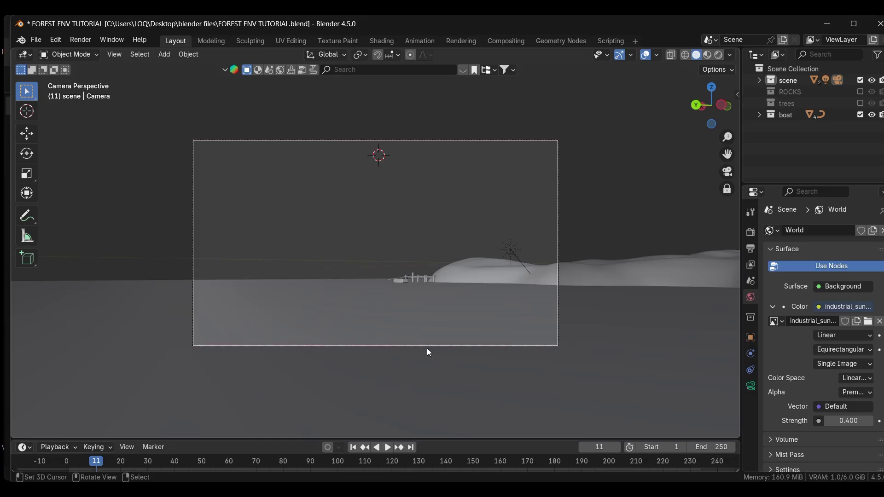
middle_drag(429, 352, 432, 375)
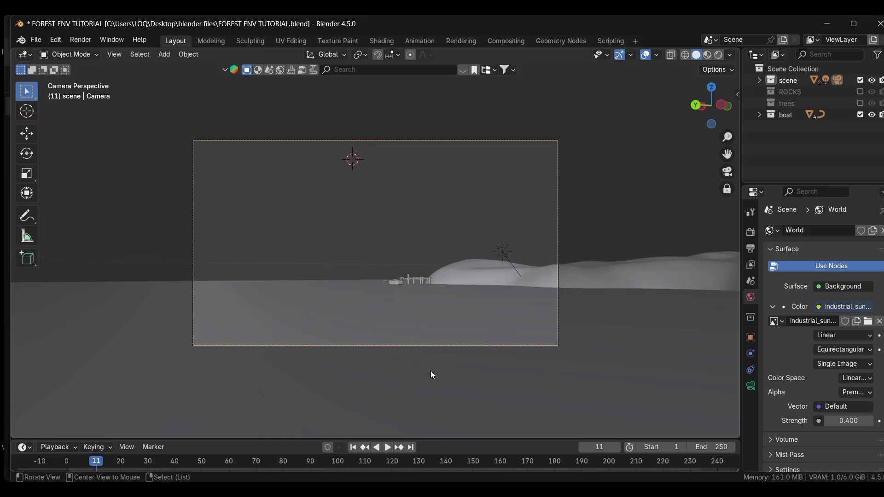
click(719, 55)
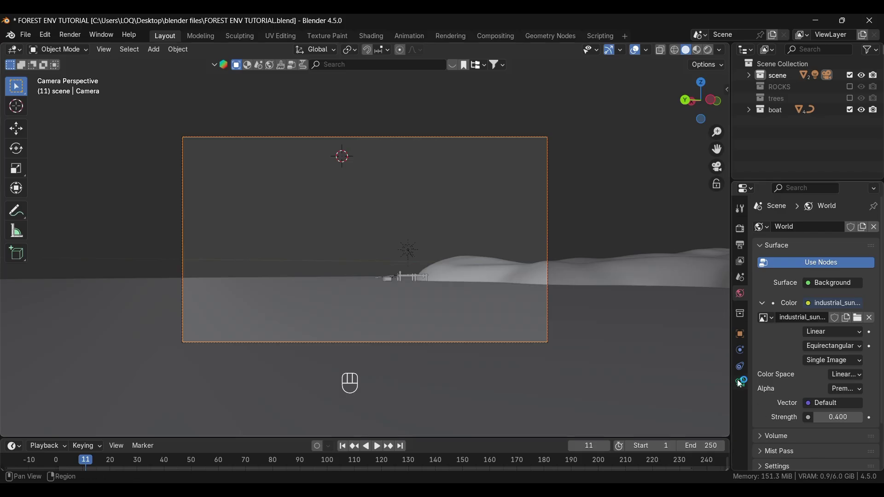
- Set the camera's focal length to 70 mm and reorient the camera around the dock and shoreline
click(750, 385)
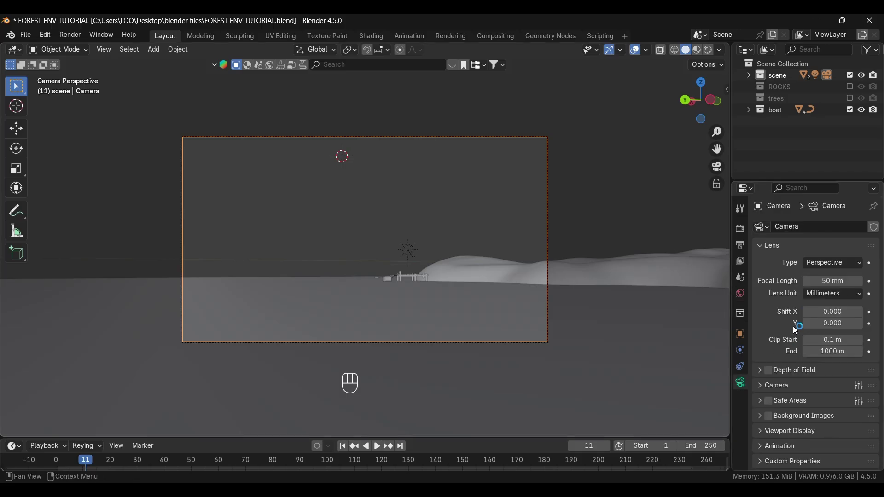
click(830, 281)
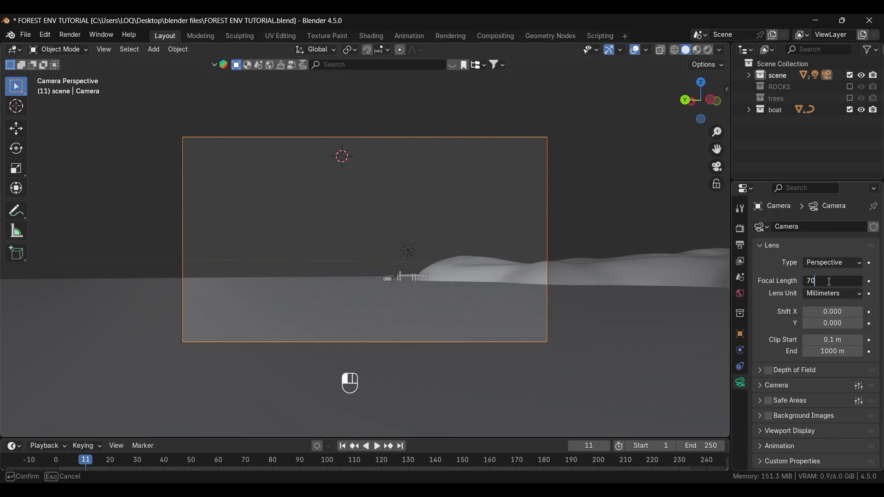
key(Return)
mouse_move(664, 286)
middle_down()
mouse_move(490, 271)
mouse_move(491, 280)
mouse_move(480, 265)
middle_up()
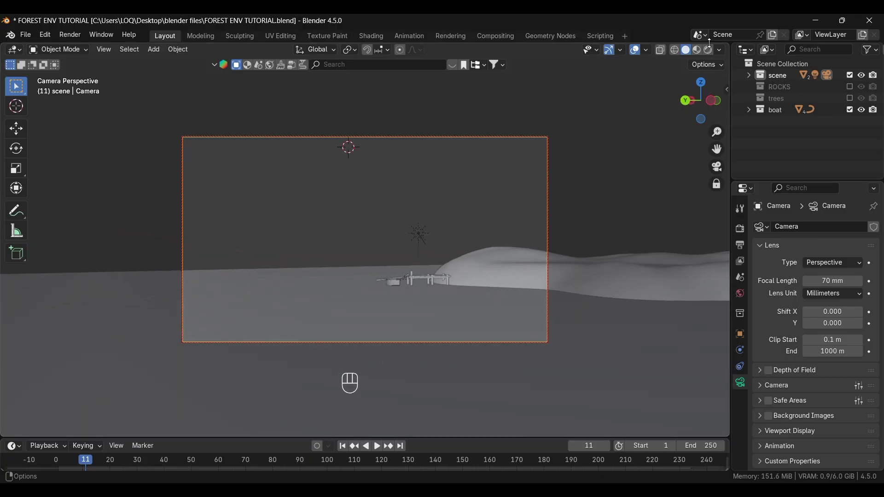
- Preview the camera framing in rendered shading, return to solid shading, and reposition the camera with the dock smaller and higher in frame
click(708, 50)
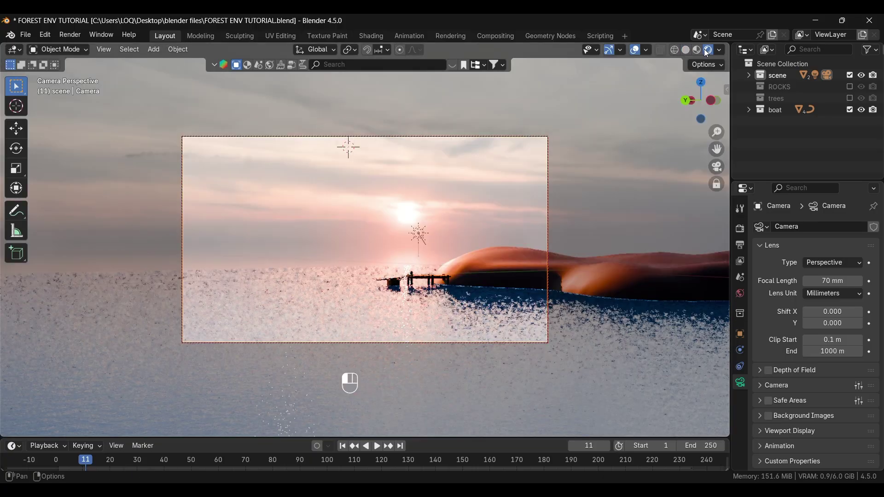
click(686, 50)
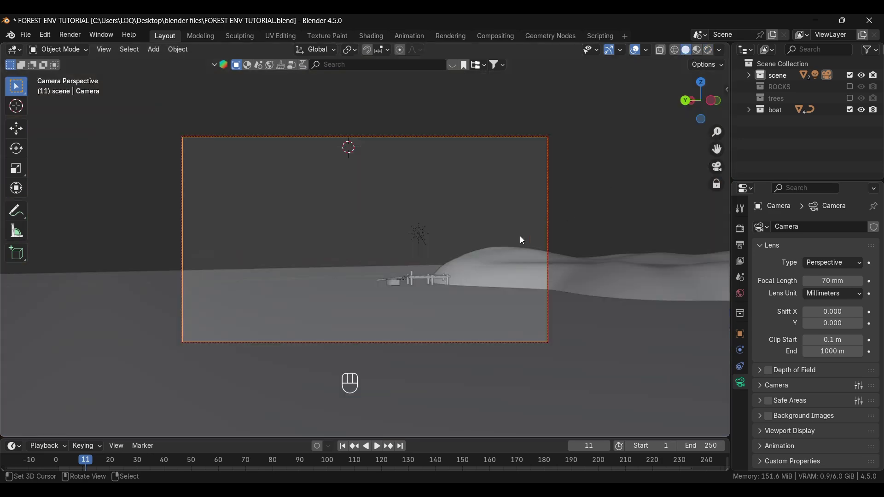
mouse_move(455, 278)
shift+middle_down()
mouse_move(449, 267)
mouse_move(378, 277)
mouse_move(393, 274)
mouse_move(399, 296)
mouse_move(405, 289)
shift+middle_up()
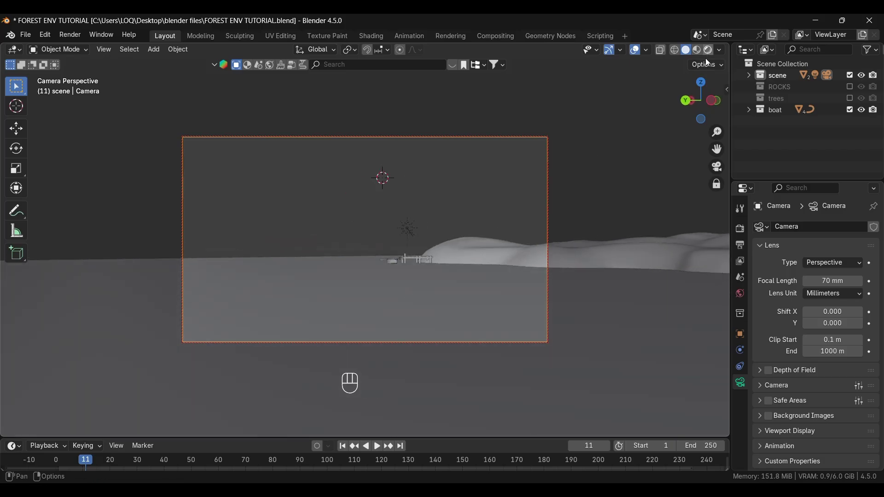